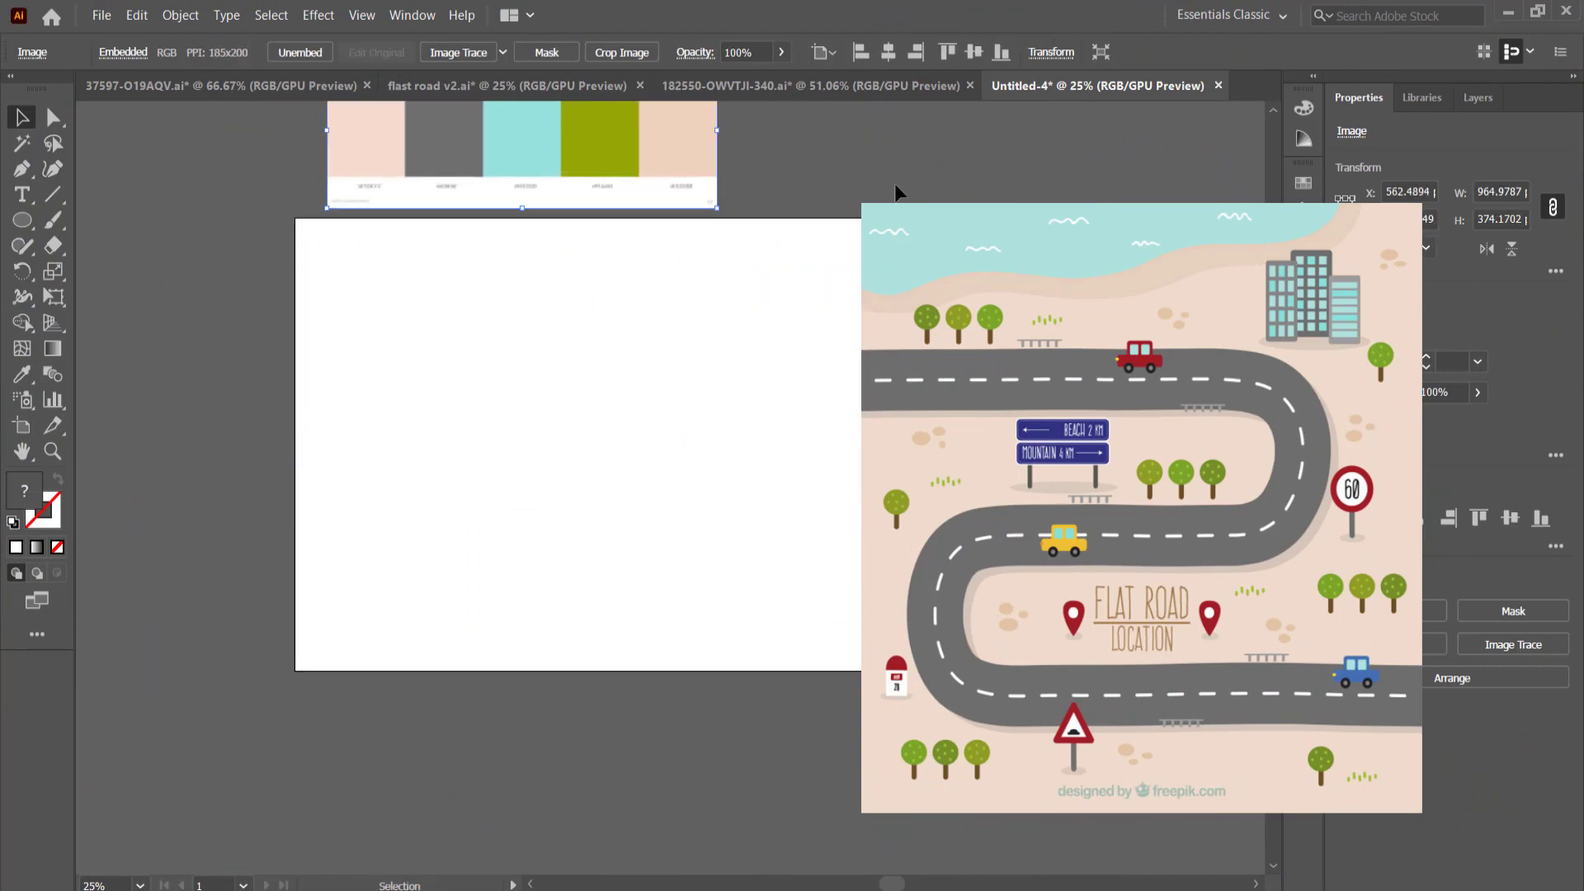
Step: Draw a closed water shape with a wavy lower edge across the artboard's upper edge using the Pen tool
drag(534, 228, 533, 172)
click(22, 169)
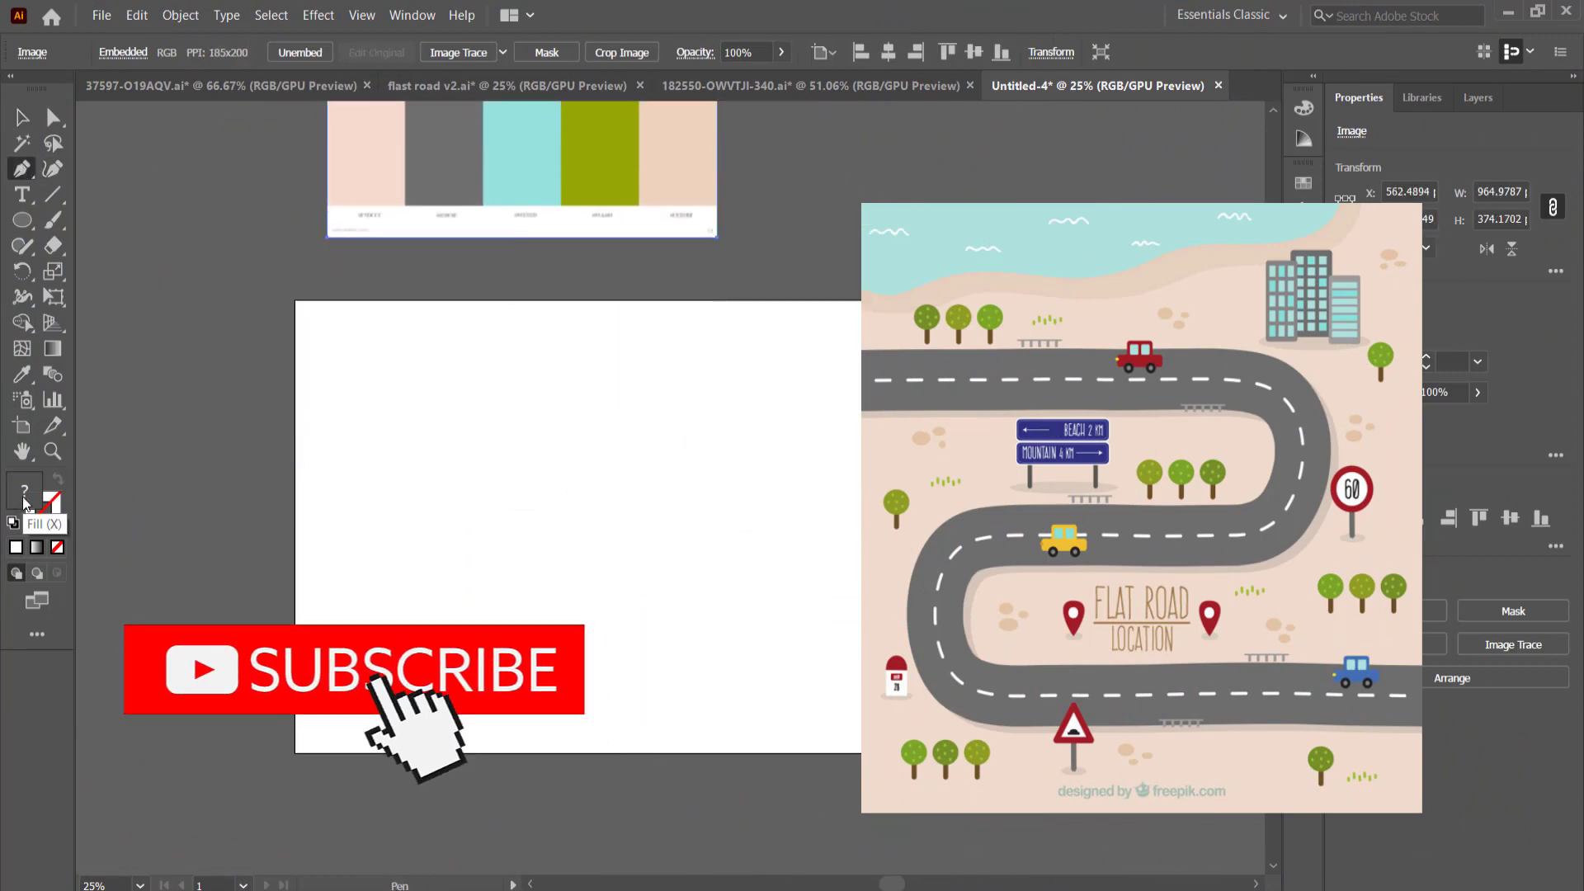
click(268, 409)
drag(402, 370, 488, 379)
drag(549, 358, 588, 341)
drag(904, 336, 989, 311)
click(1048, 267)
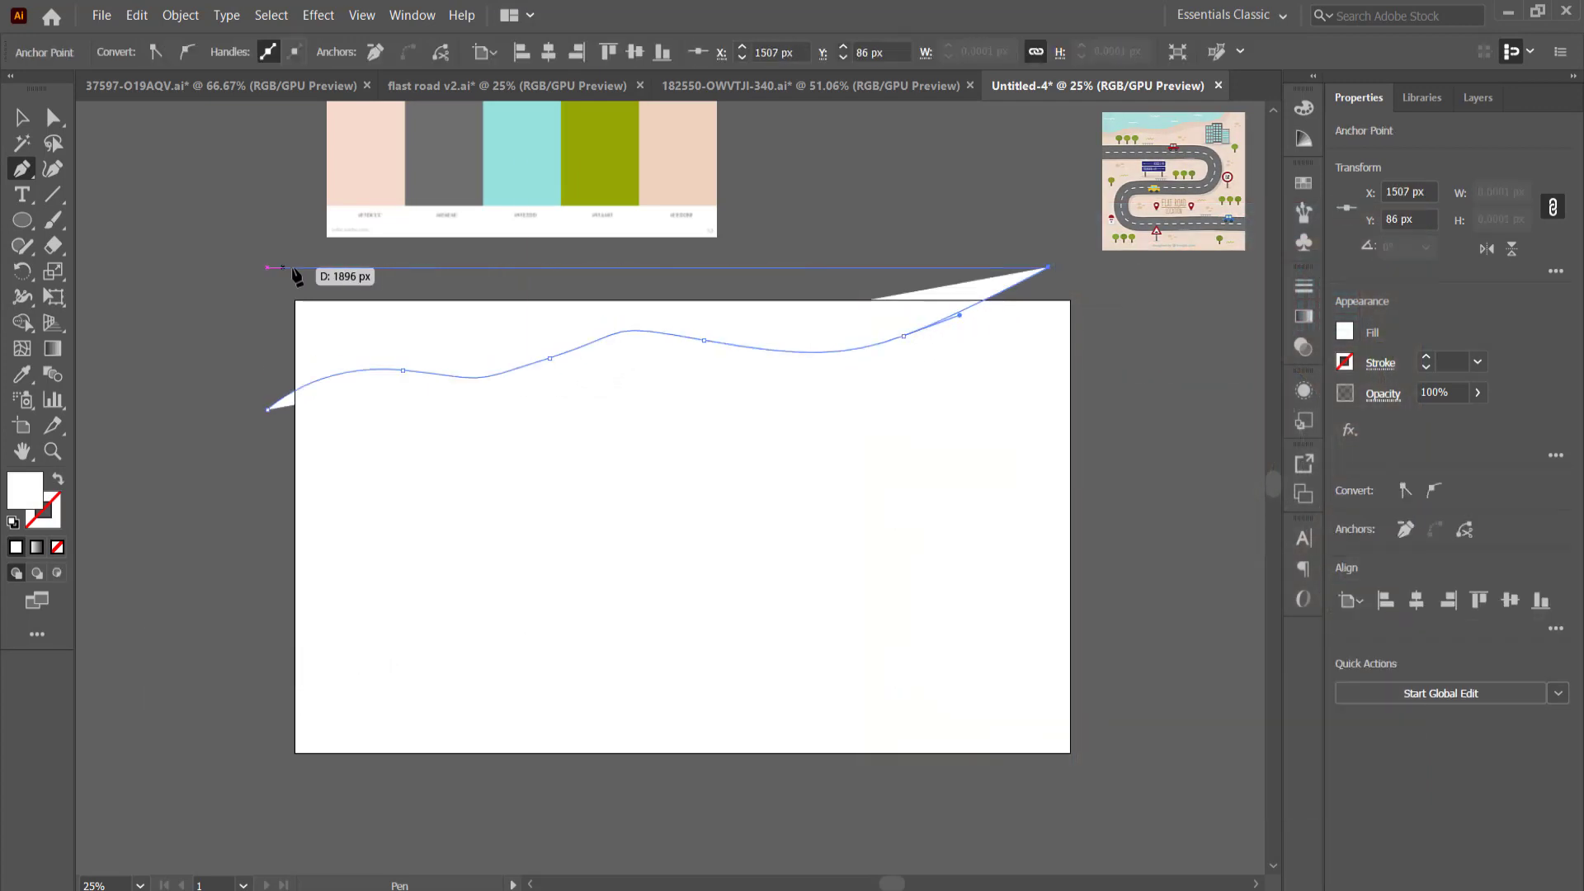
click(272, 271)
click(267, 408)
Step: Fill the water shape with the aqua sampled from the colour palette image
double_click(28, 485)
click(1301, 502)
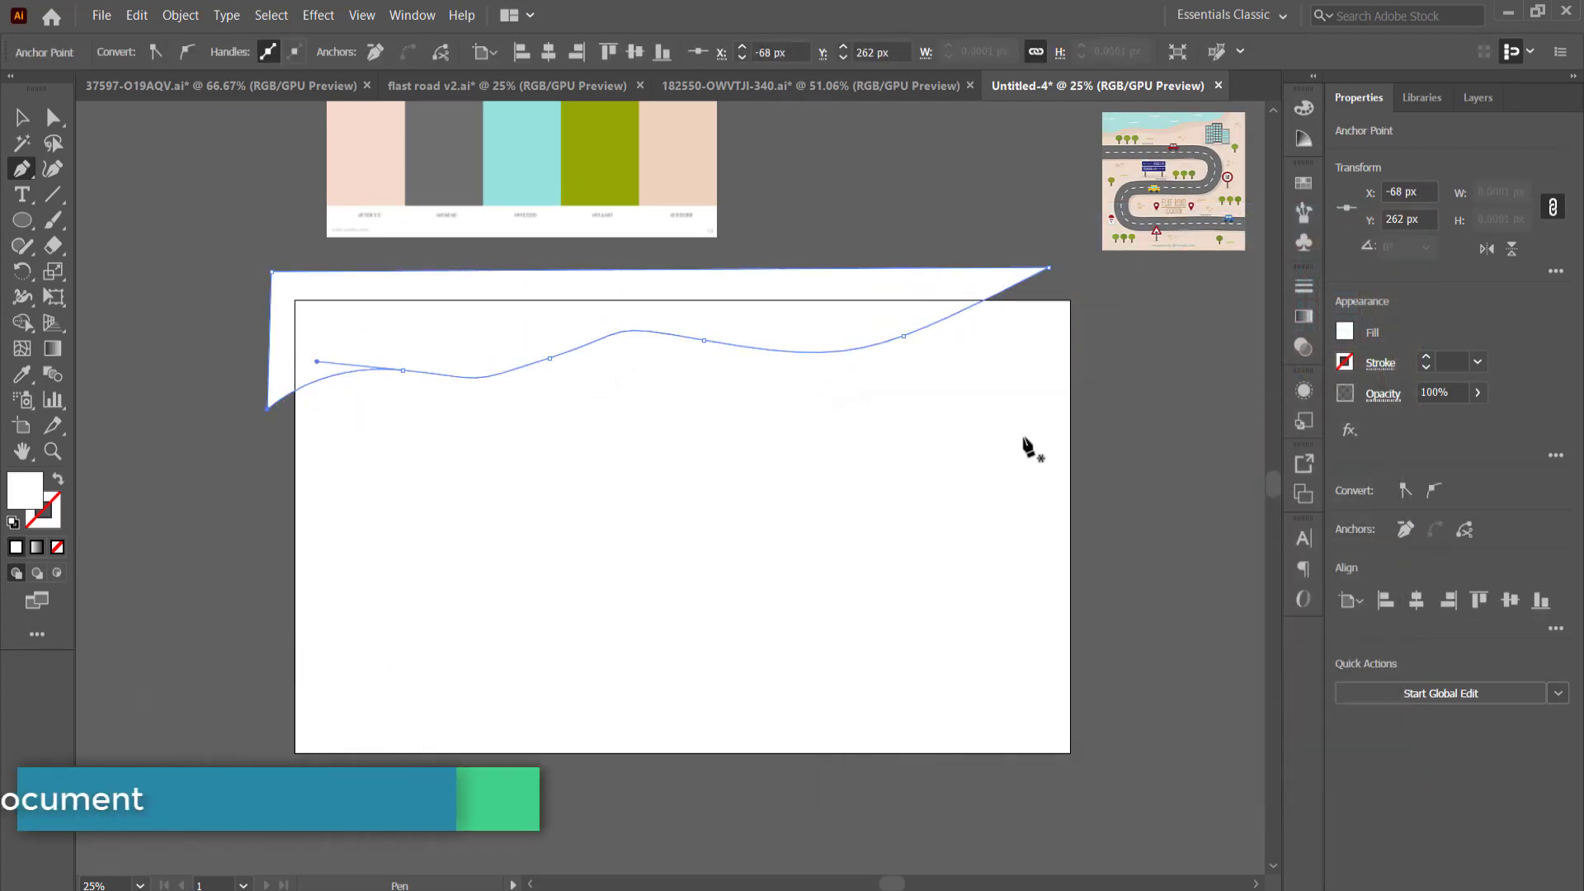
key(i)
click(529, 151)
Step: Try a 47 pt stroke on the water shape with its colour sampled from the palette image
drag(1426, 357, 1427, 357)
click(1346, 363)
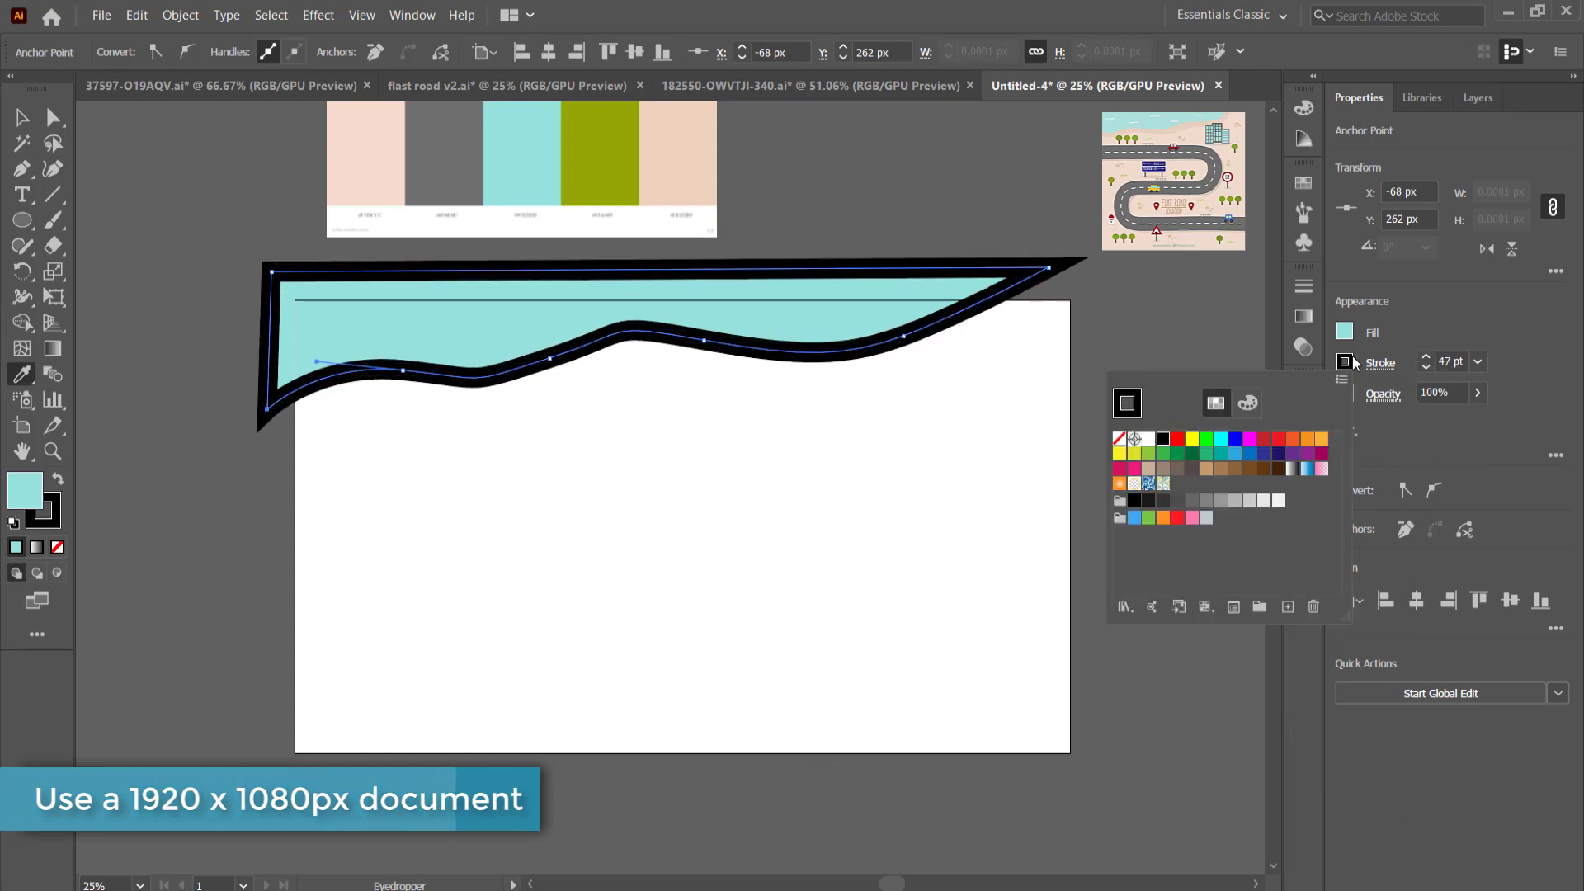
click(683, 163)
click(683, 164)
key(ctrl+z)
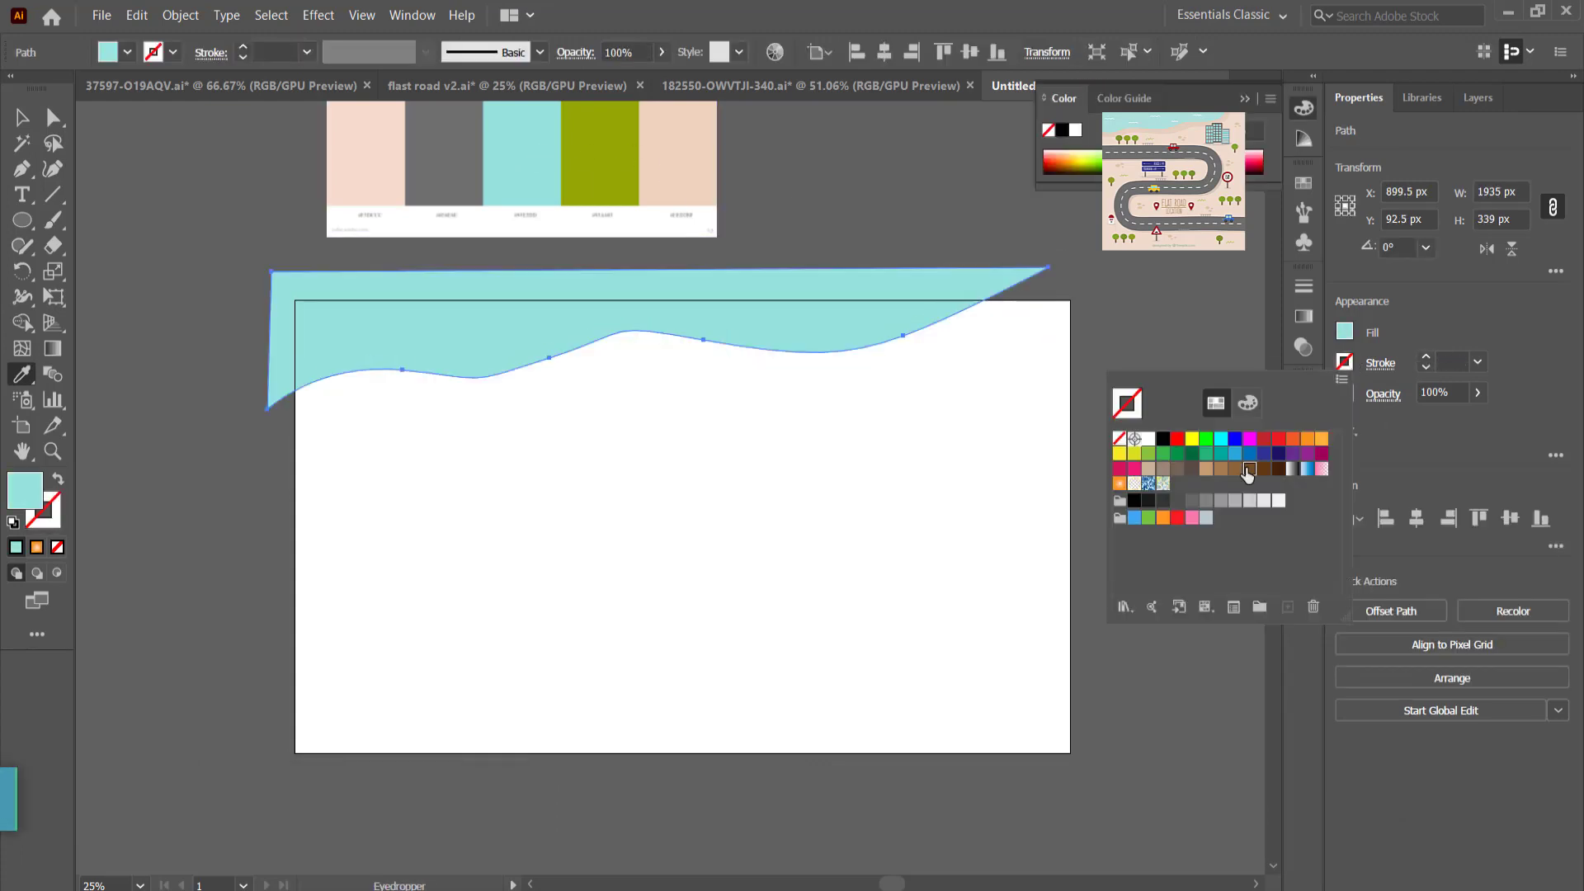
Step: Give the water shape a brown swatch stroke with a weight of 41 pt
click(1258, 468)
click(1426, 359)
drag(1426, 359, 1426, 359)
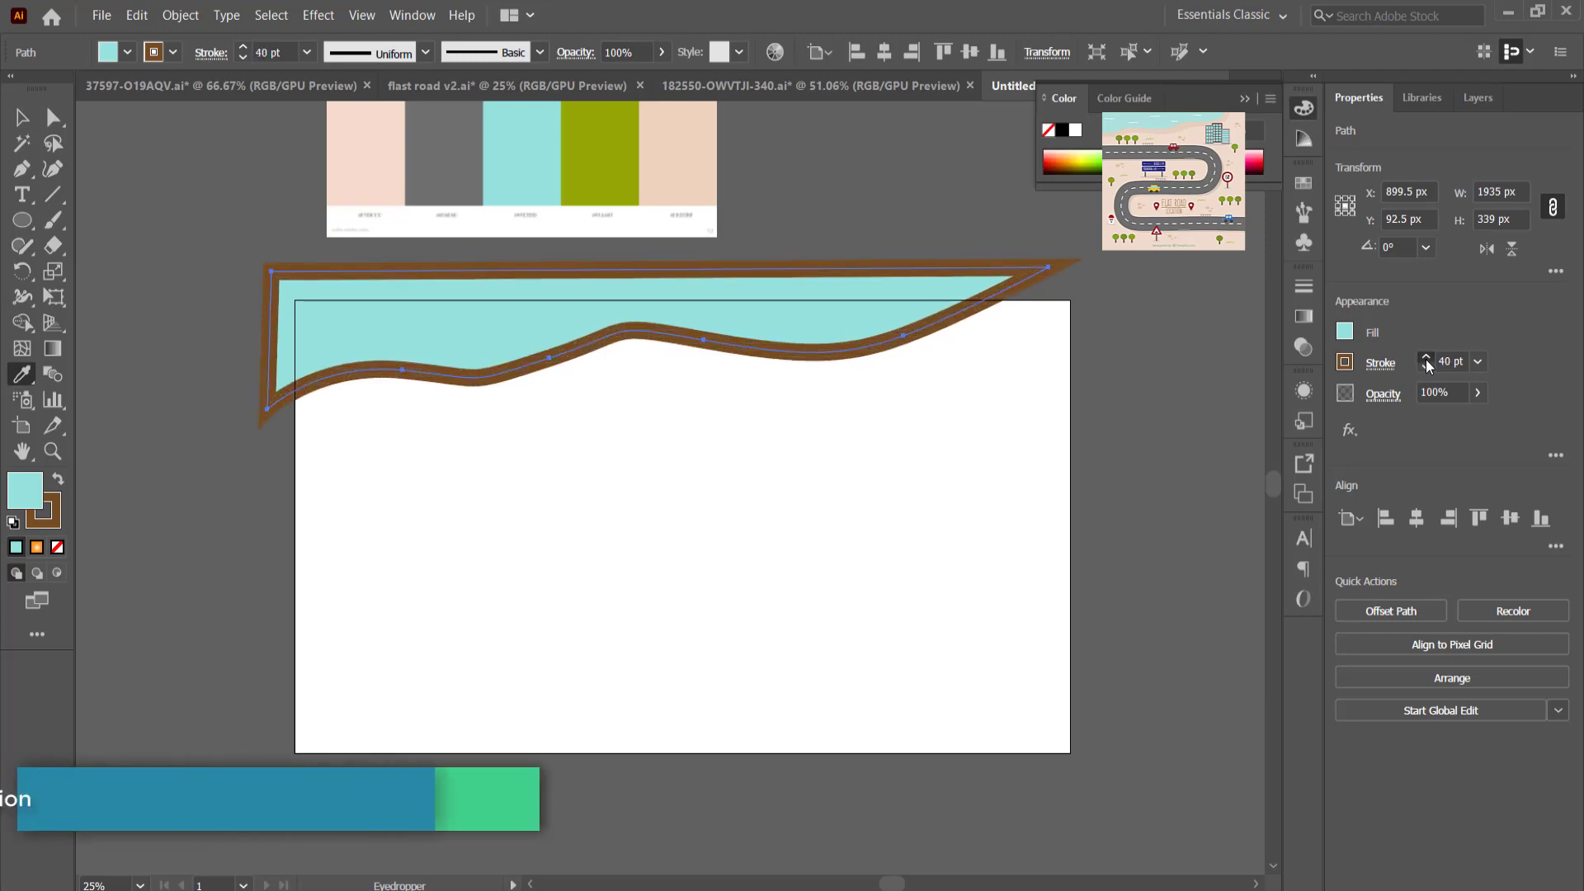
Step: Set the water shape's stroke colour to the palette's beige, hex EED2BF
click(22, 118)
click(53, 512)
click(22, 374)
click(1346, 364)
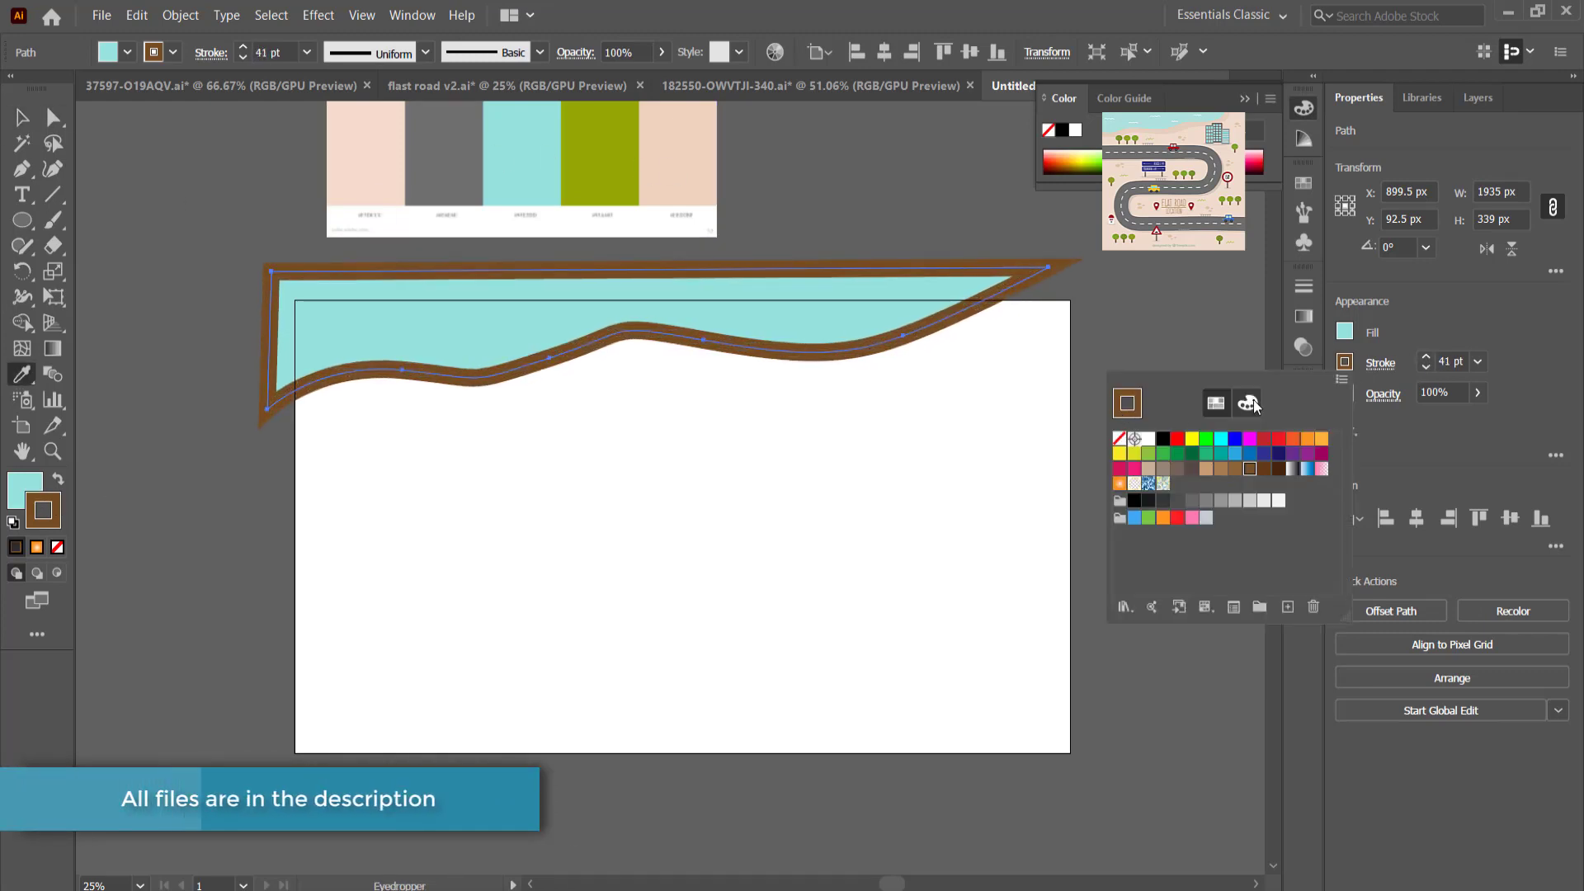
click(1247, 402)
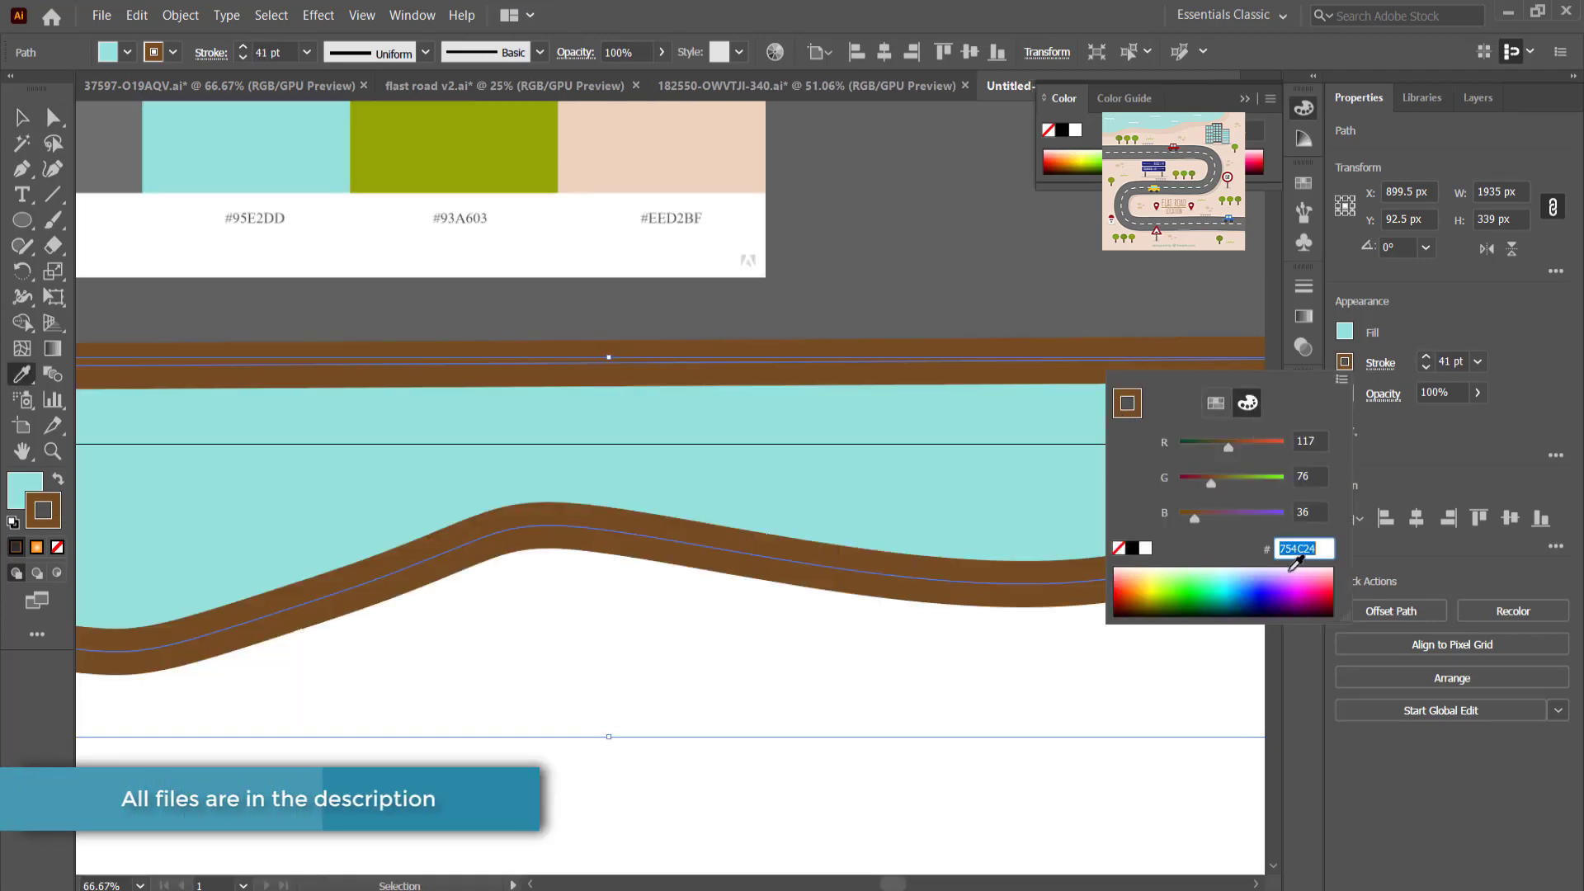
text(eed2)
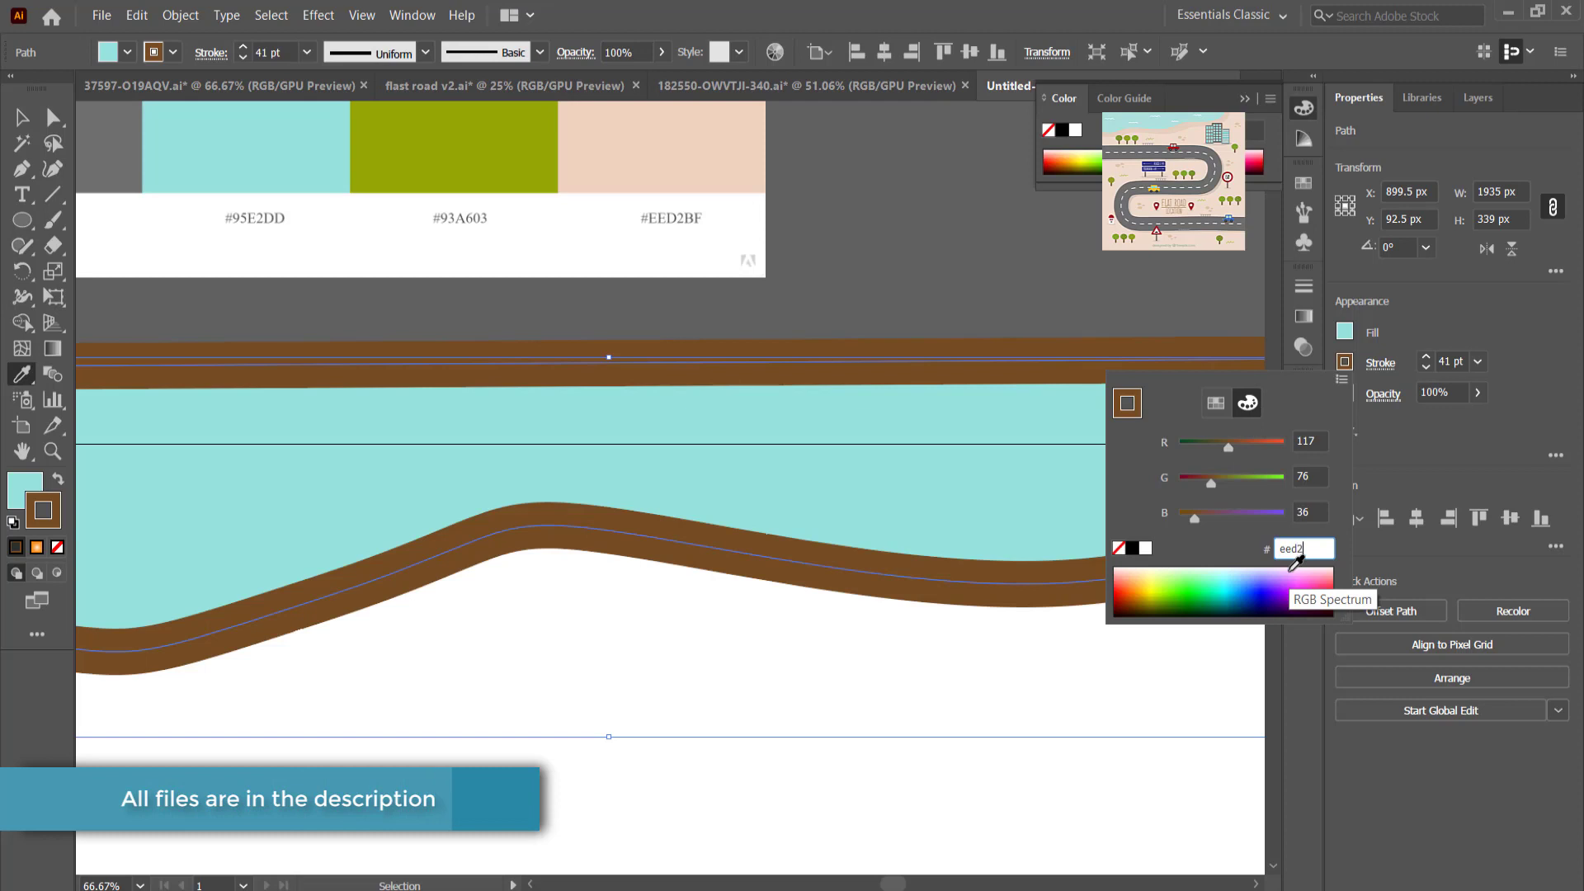
text(bf)
key(Return)
Step: Adjust the water shape's upper-right anchor so it sits near the artboard's upper-right corner
scroll(858, 261, down, 3)
click(53, 118)
mouse_move(1143, 297)
mouse_down()
mouse_move(1198, 304)
mouse_move(1171, 305)
mouse_move(1165, 331)
mouse_up()
click(1163, 310)
click(1157, 329)
click(1060, 261)
Step: Move the palette image onto a new layer beneath Layer 1 and place it above the artboard
click(1478, 99)
click(1447, 183)
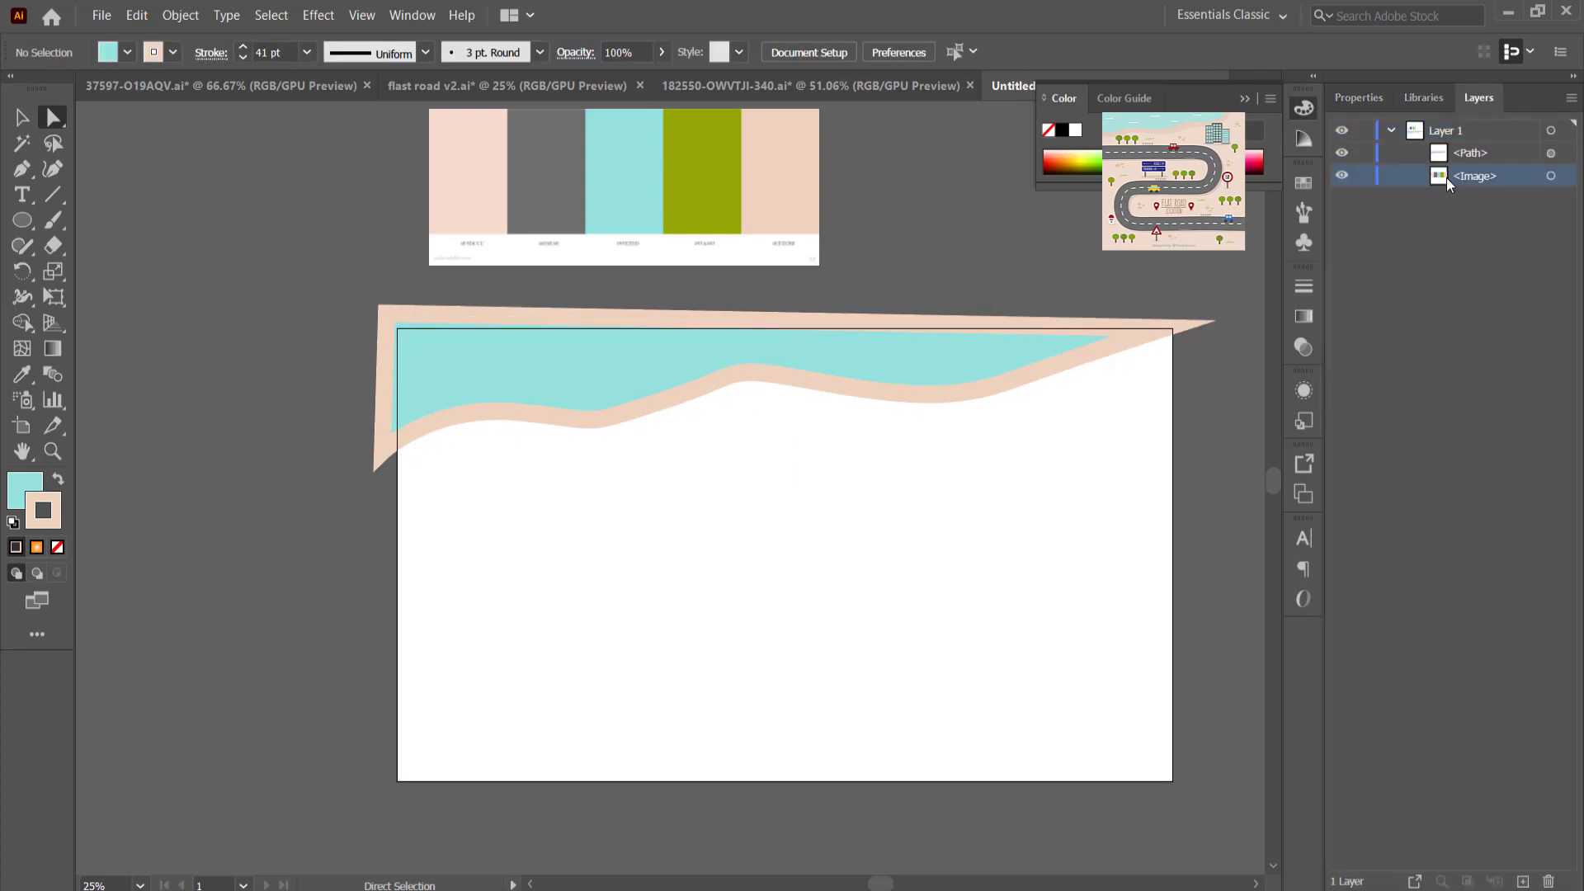
click(1551, 176)
key(ctrl+x)
click(1523, 882)
key(ctrl+v)
drag(1445, 131, 1414, 189)
drag(664, 481, 629, 207)
Step: Rename the palette image's layer to Colours and Layer 1 to Water
double_click(1440, 173)
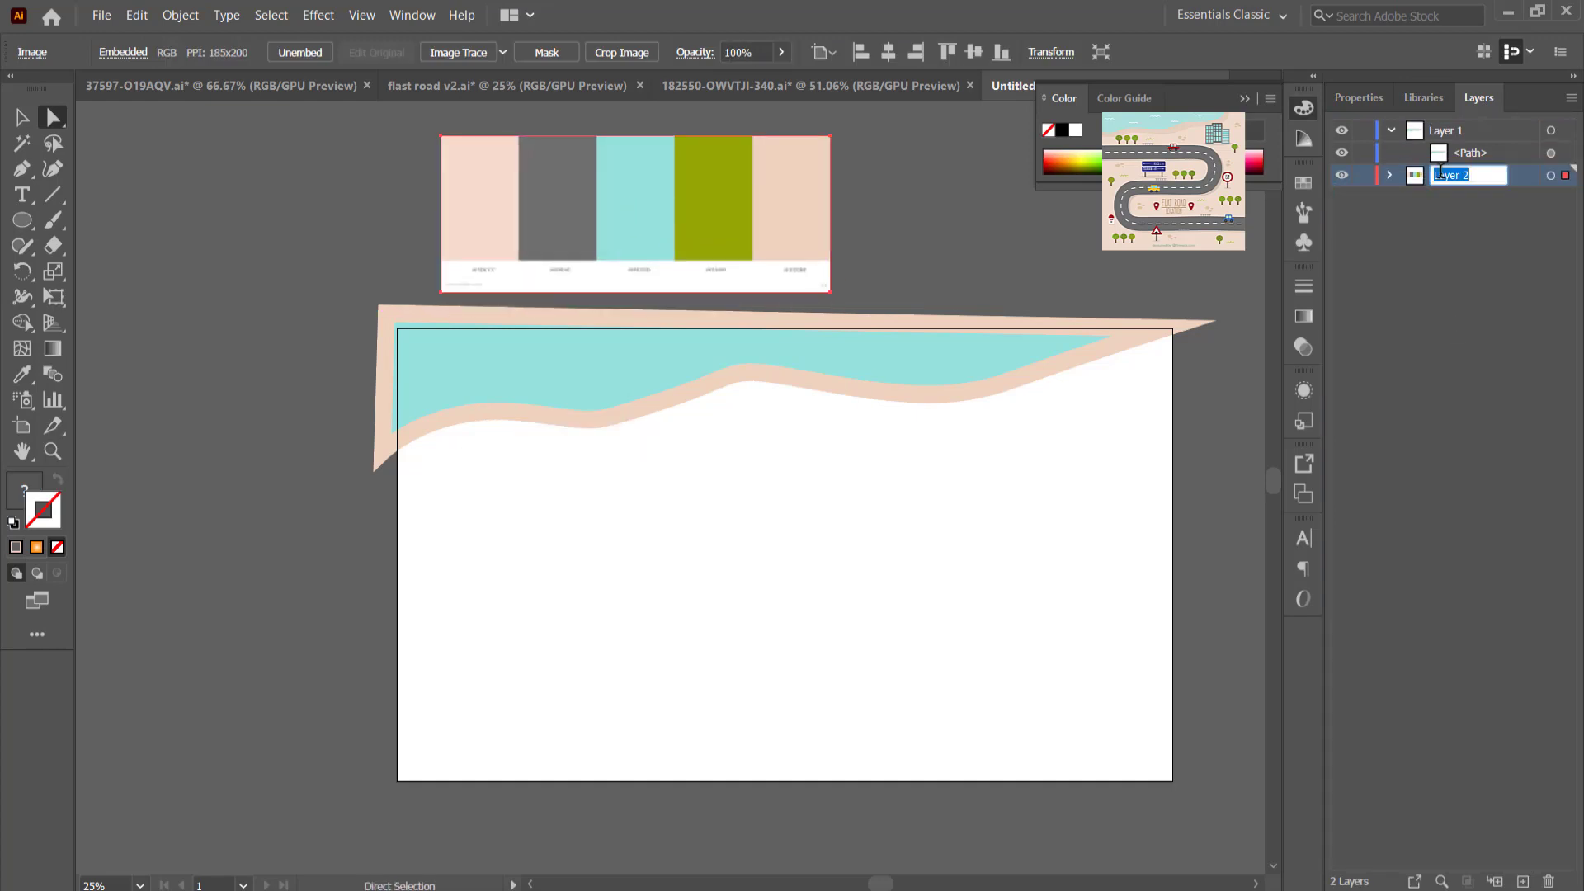
text(Colours)
key(Return)
double_click(1445, 132)
text(Water)
key(Return)
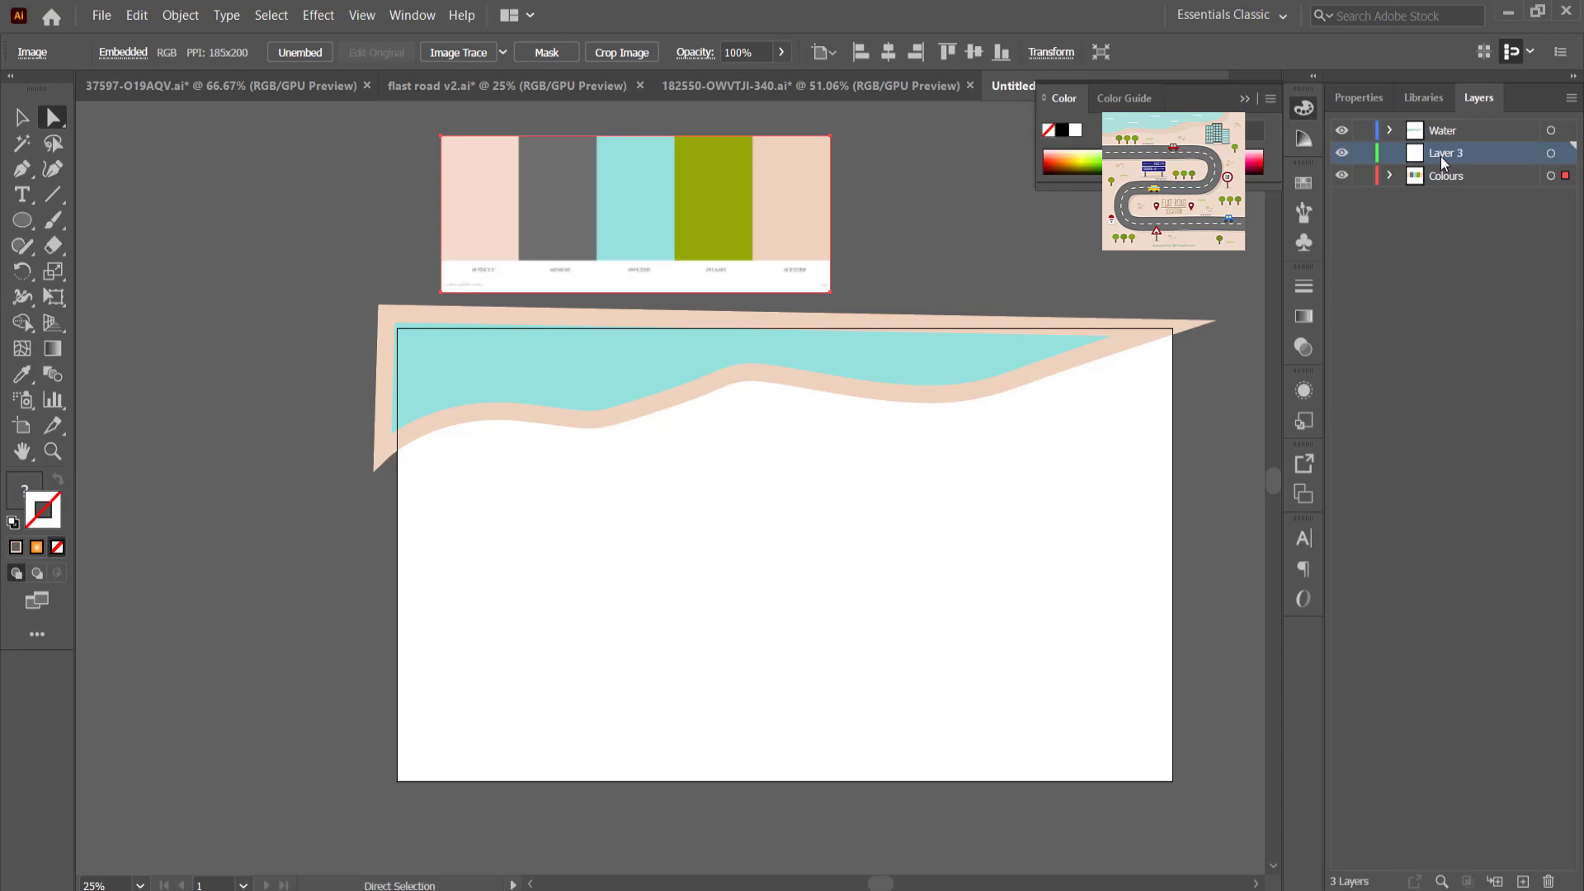
Step: Draw an artboard-sized rectangle on a BG layer below Water and fill it with the palette's light pink
mouse_move(22, 221)
mouse_down()
mouse_move(83, 269)
mouse_move(91, 219)
mouse_up()
drag(397, 329, 1172, 781)
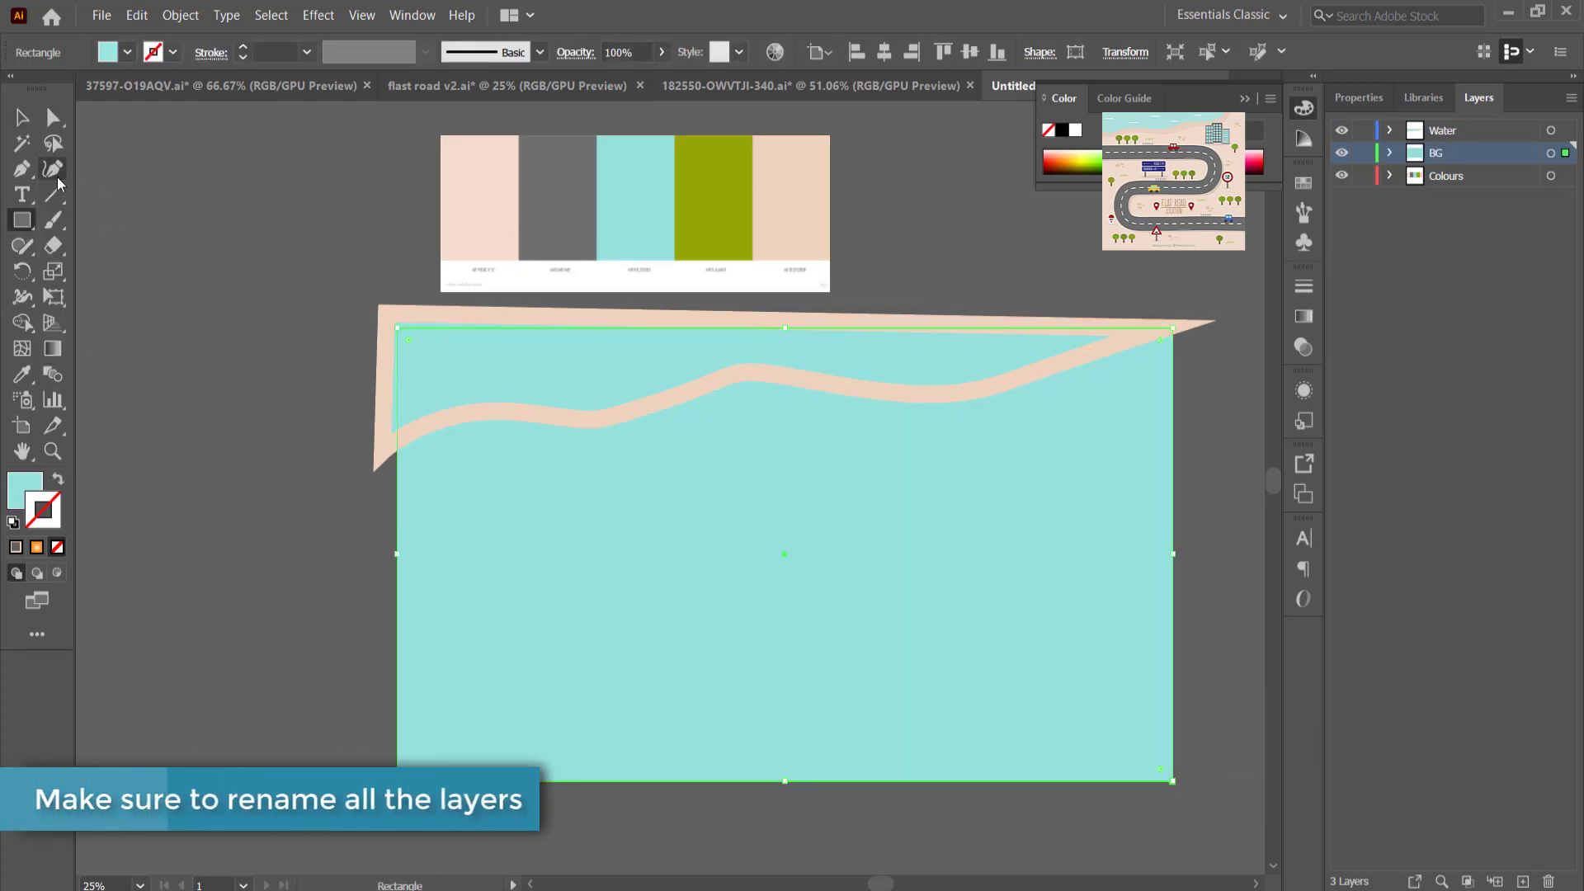
click(22, 374)
click(500, 204)
click(22, 118)
click(248, 189)
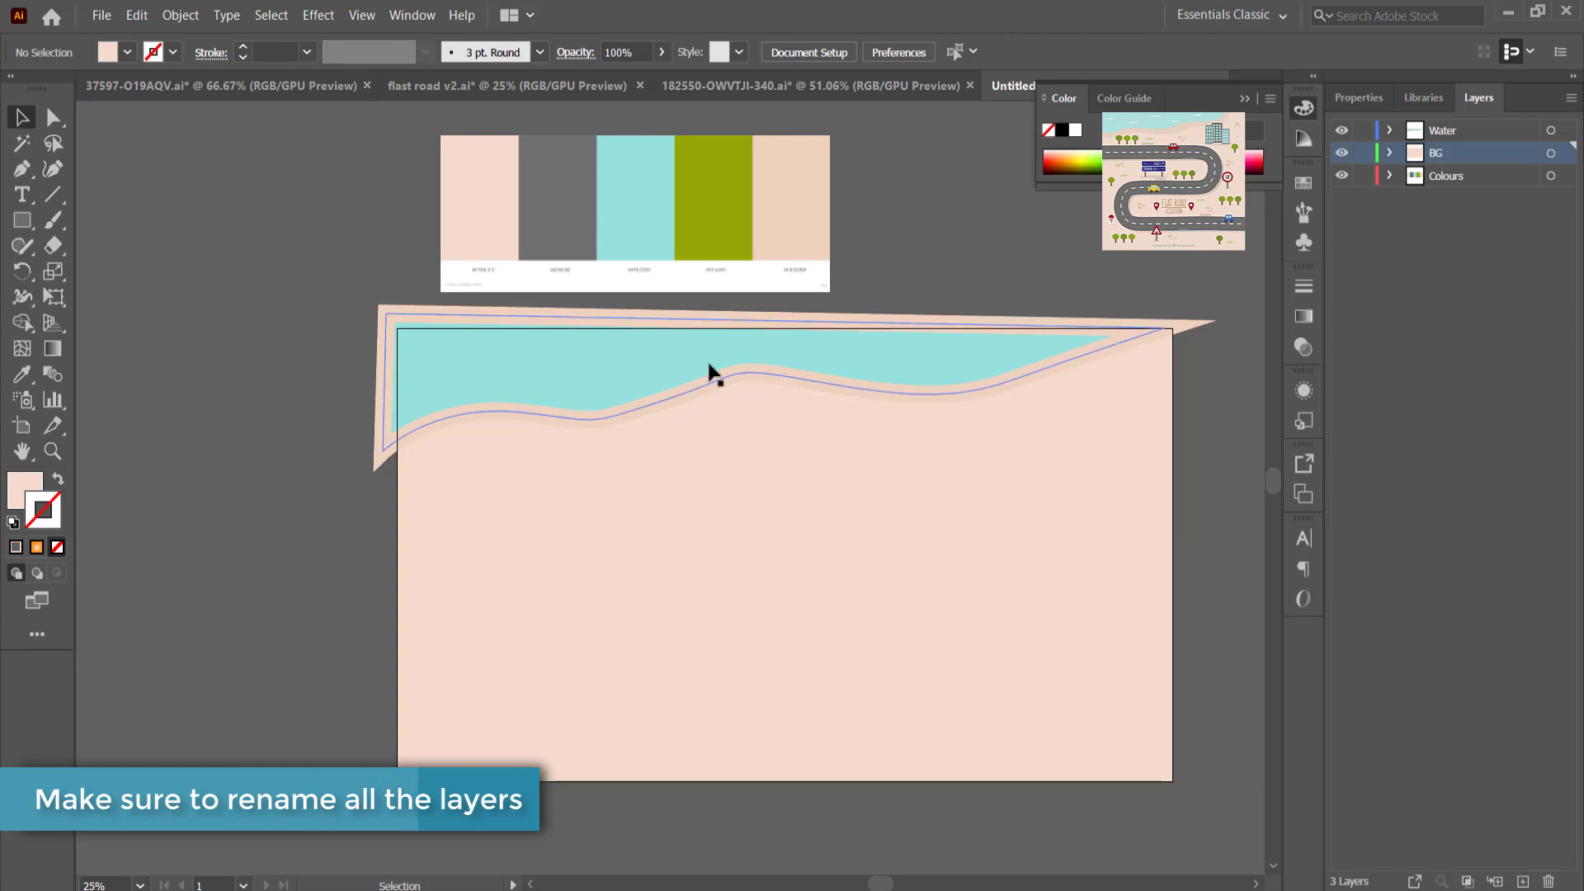
Step: Turn on Trim View and pull the water shape's upper-right anchor beyond the artboard's edge
click(361, 15)
click(408, 134)
click(973, 354)
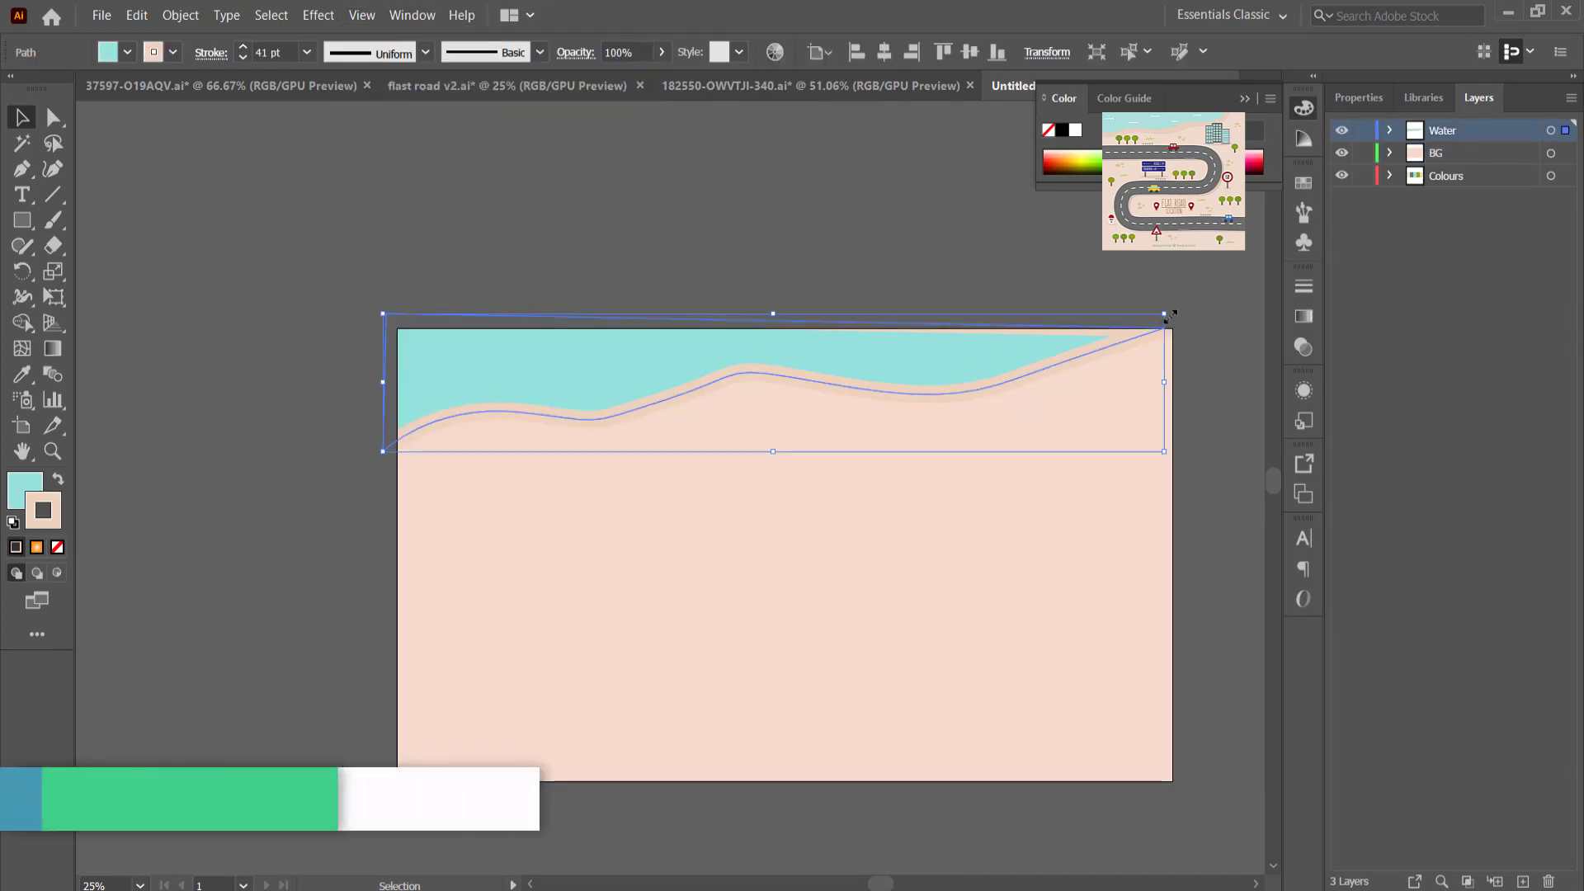
key(a)
drag(1160, 313, 1196, 361)
Step: Adjust the water shape so its shoreline spans the full width of the artboard
key(v)
click(827, 197)
click(901, 232)
drag(937, 352, 938, 357)
drag(792, 427, 793, 449)
click(818, 254)
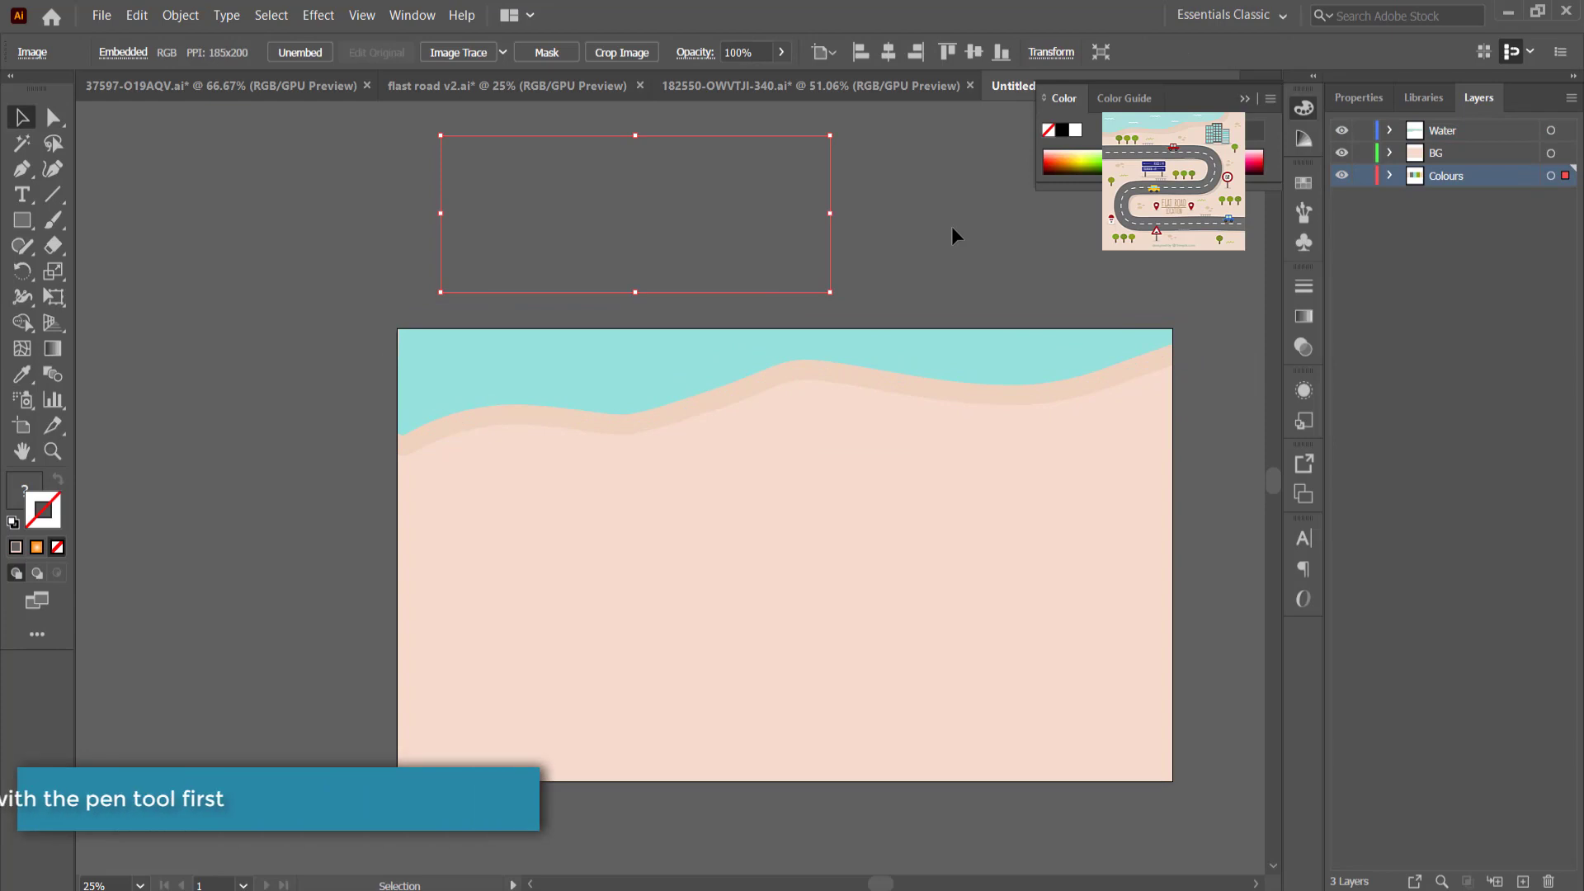
Step: Add a layer named ROAD at the top of the stack and sample the palette's grey as the fill colour
click(1523, 881)
double_click(1443, 132)
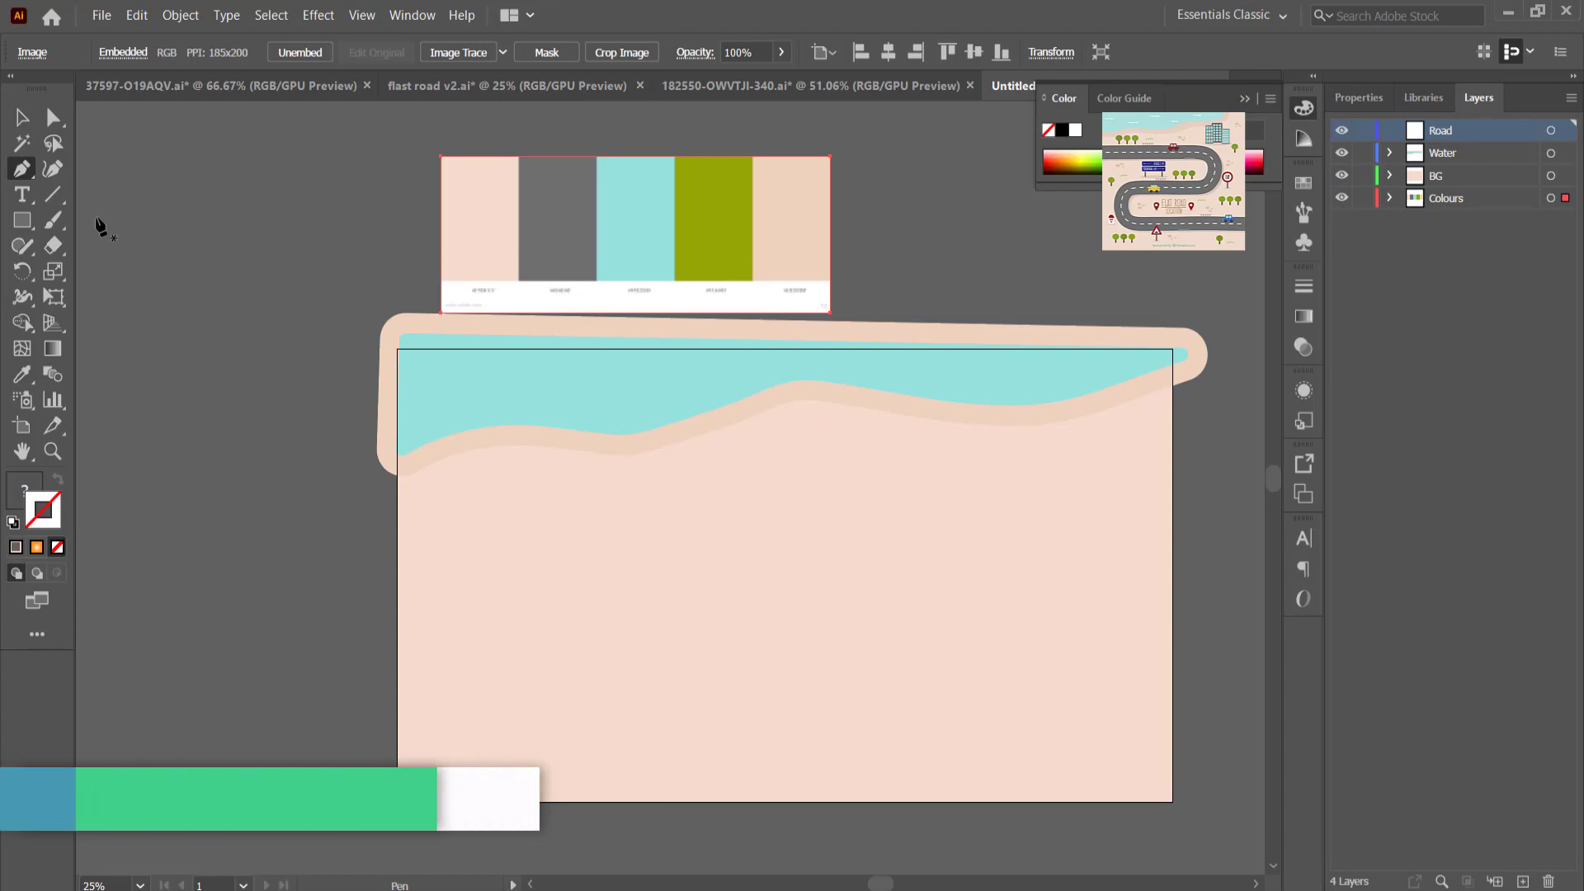
key(i)
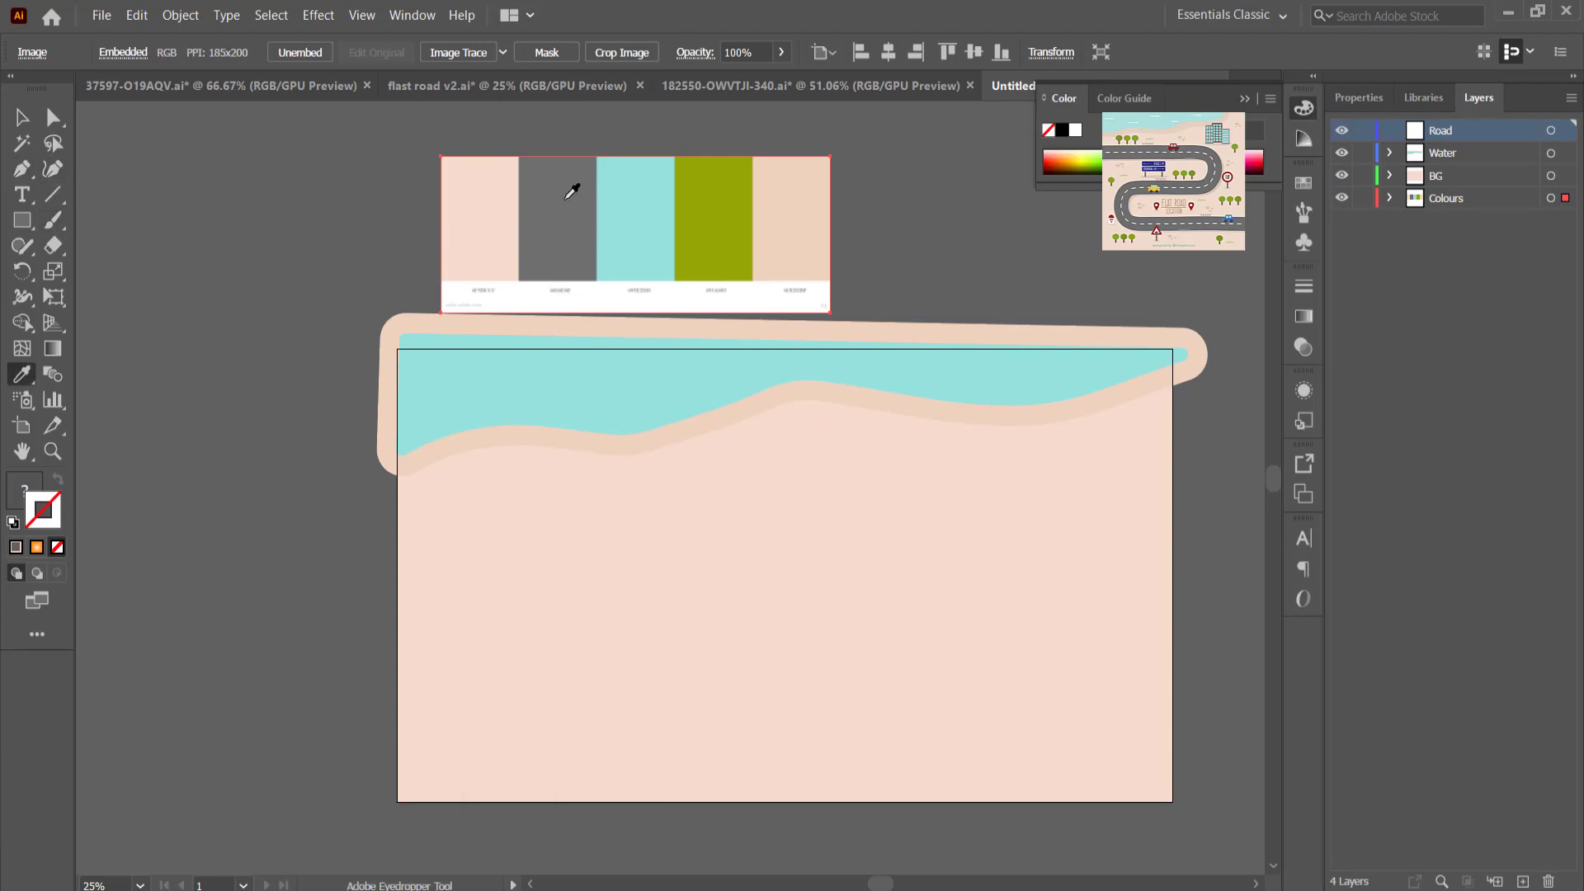
click(437, 195)
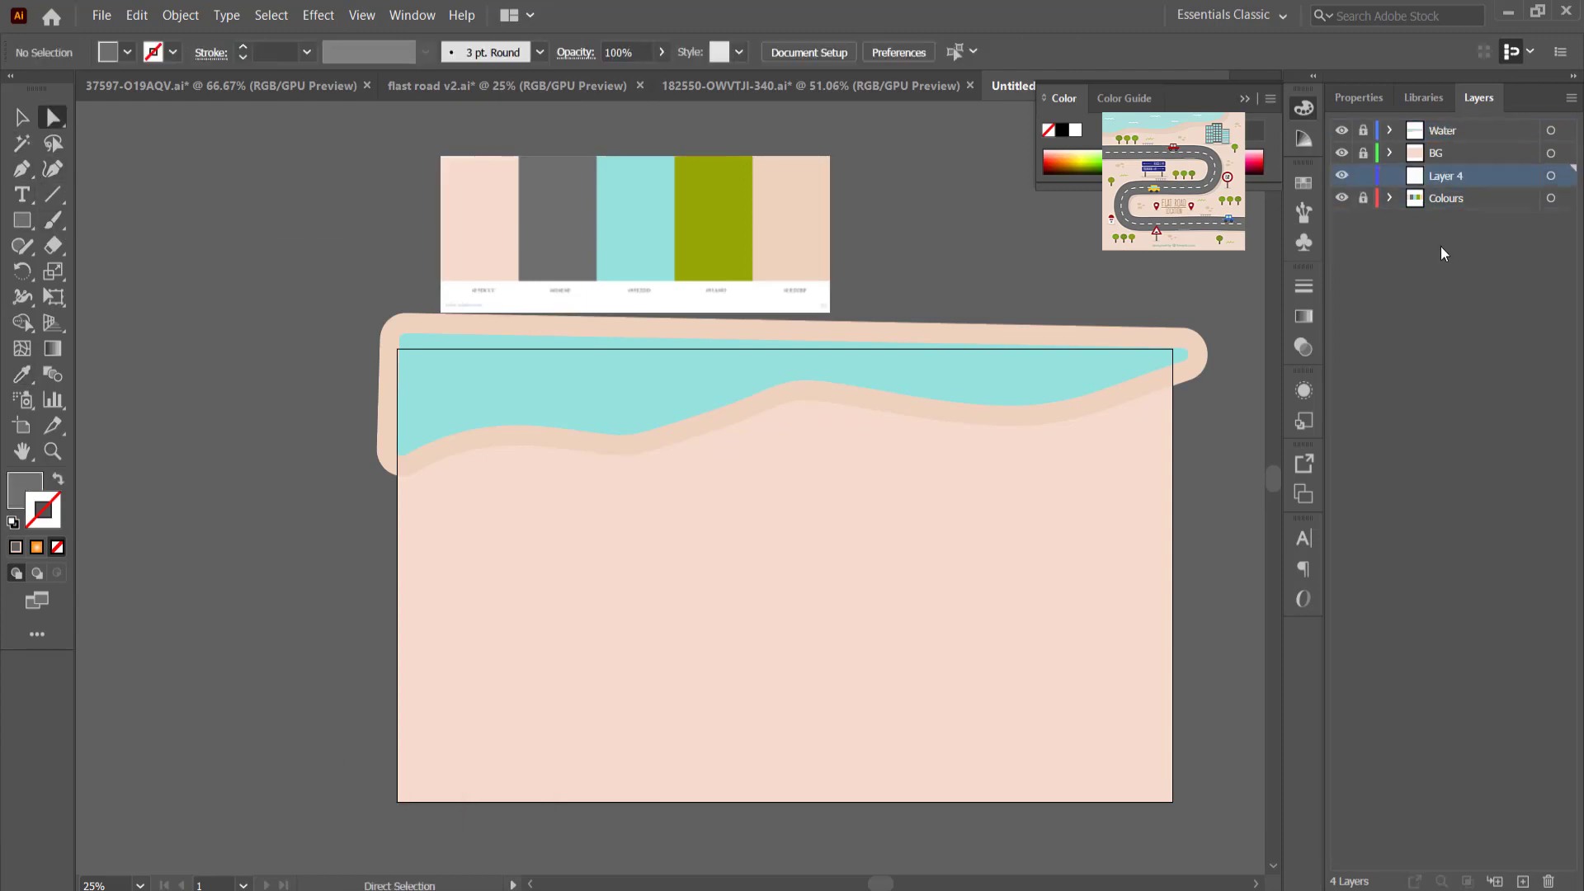
drag(1449, 172, 1444, 123)
double_click(1443, 130)
text(R)
Step: Draw an open six-point zigzag road path with the Pen tool, starting and ending beyond the artboard's side edges
click(349, 589)
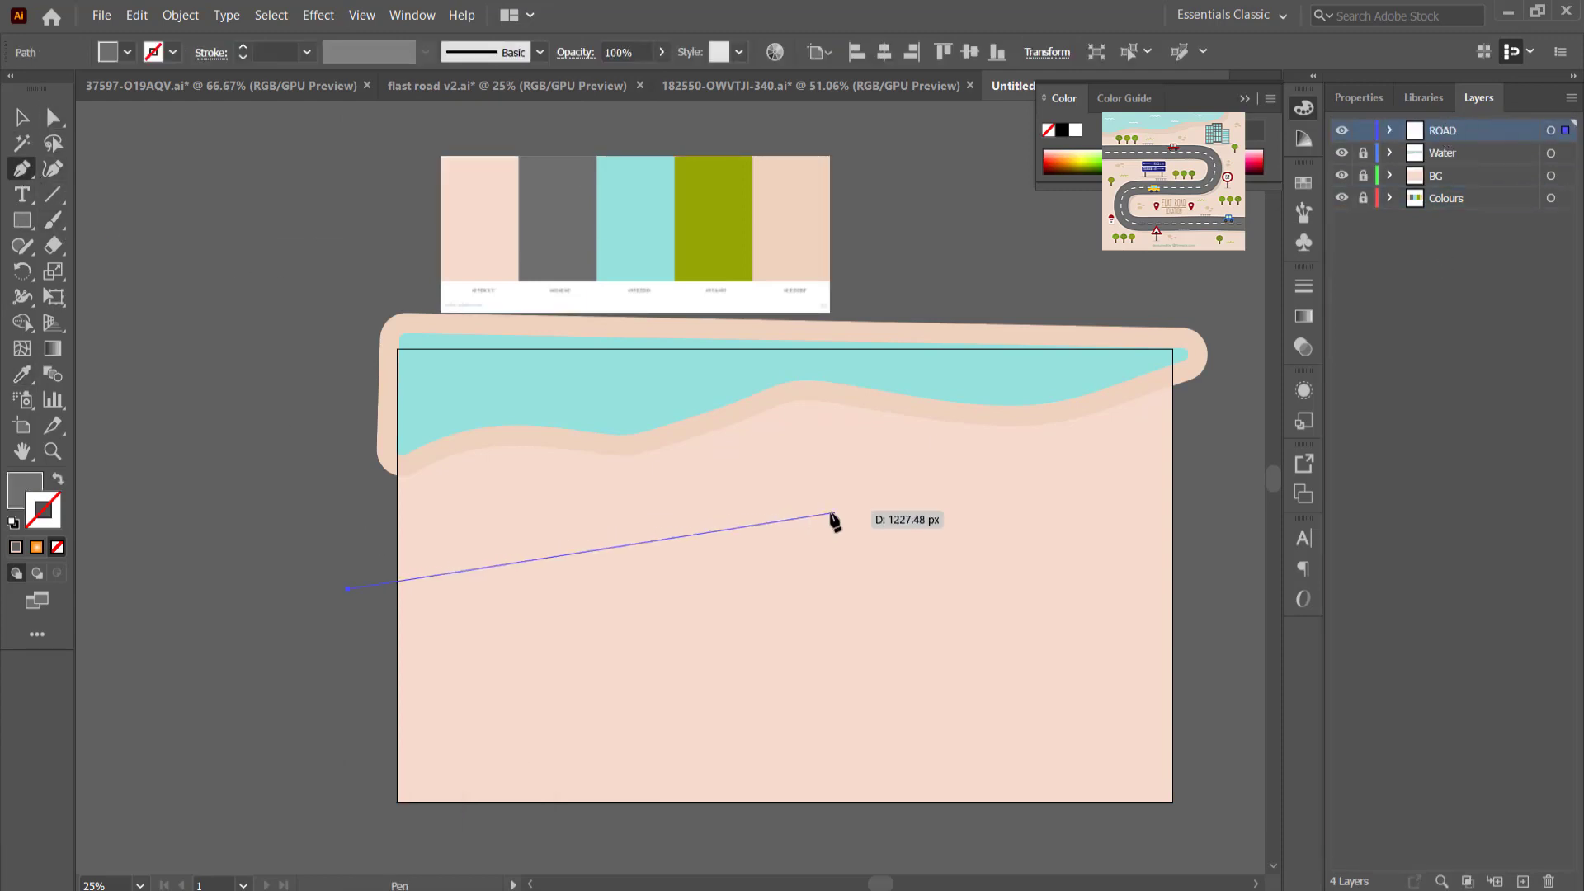
mouse_move(856, 502)
mouse_down()
mouse_move(947, 636)
mouse_move(858, 505)
mouse_up()
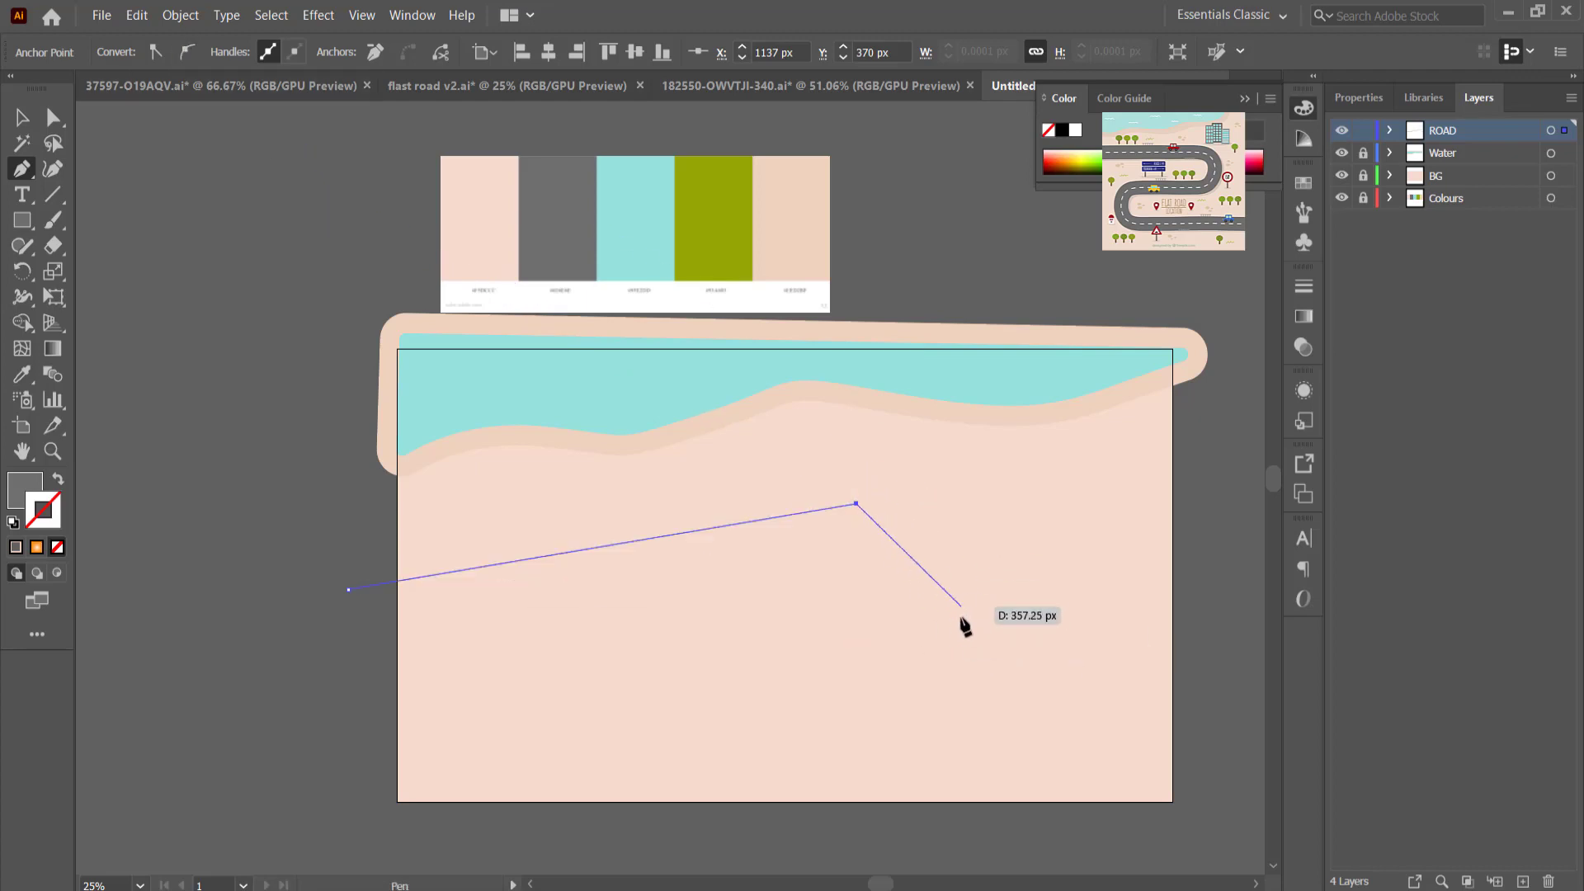
click(891, 613)
click(517, 661)
click(535, 760)
click(1216, 687)
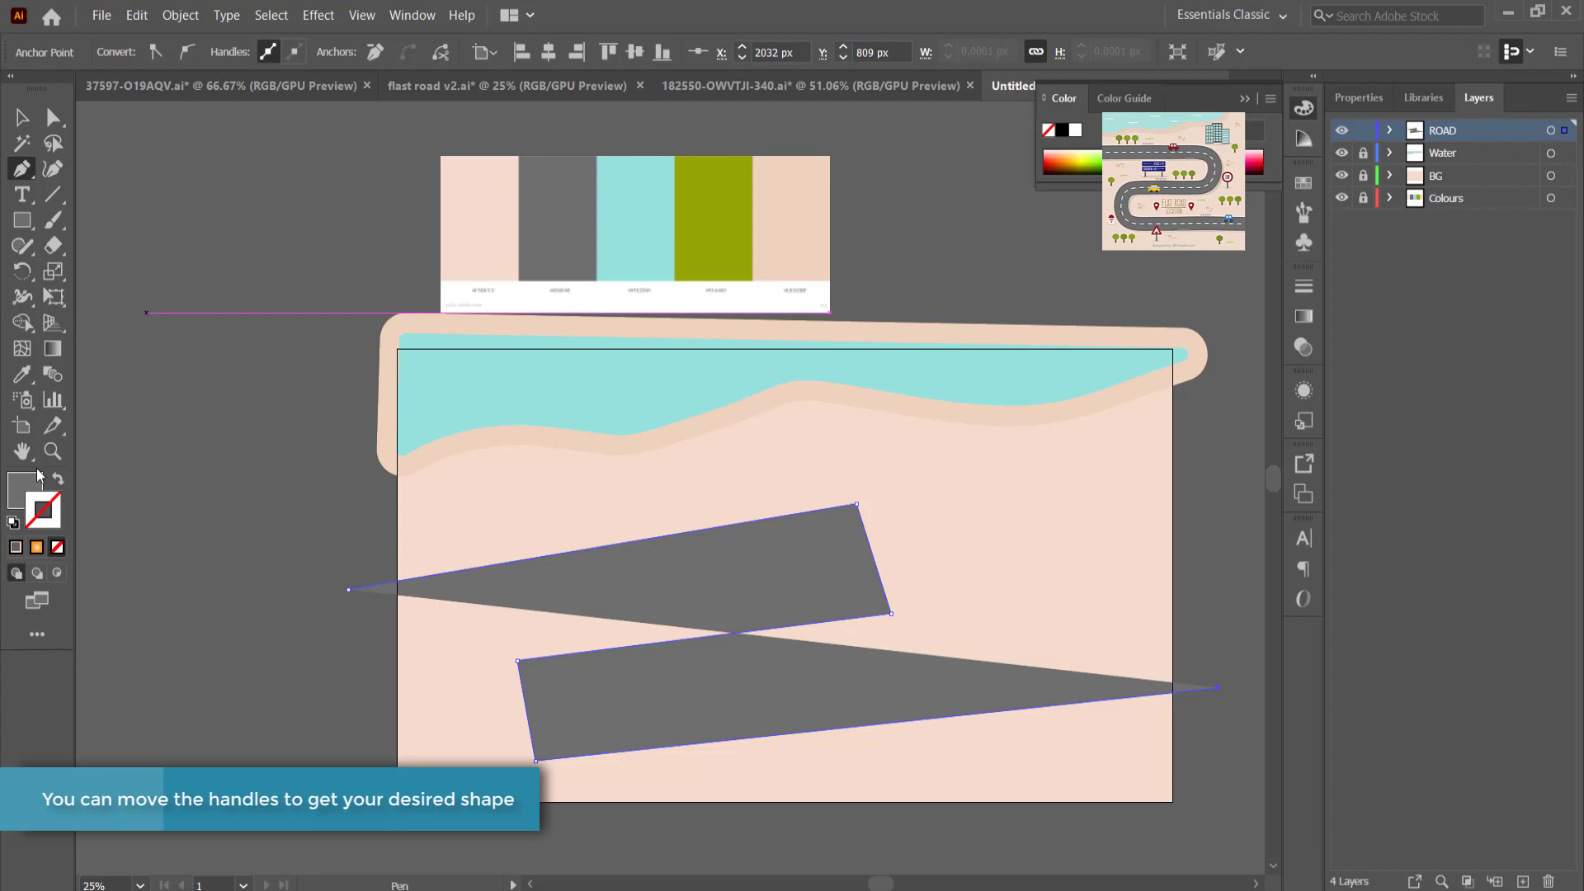
Step: Swap the road path's fill and stroke, then set its stroke weight to 140 pt
click(59, 480)
click(1353, 99)
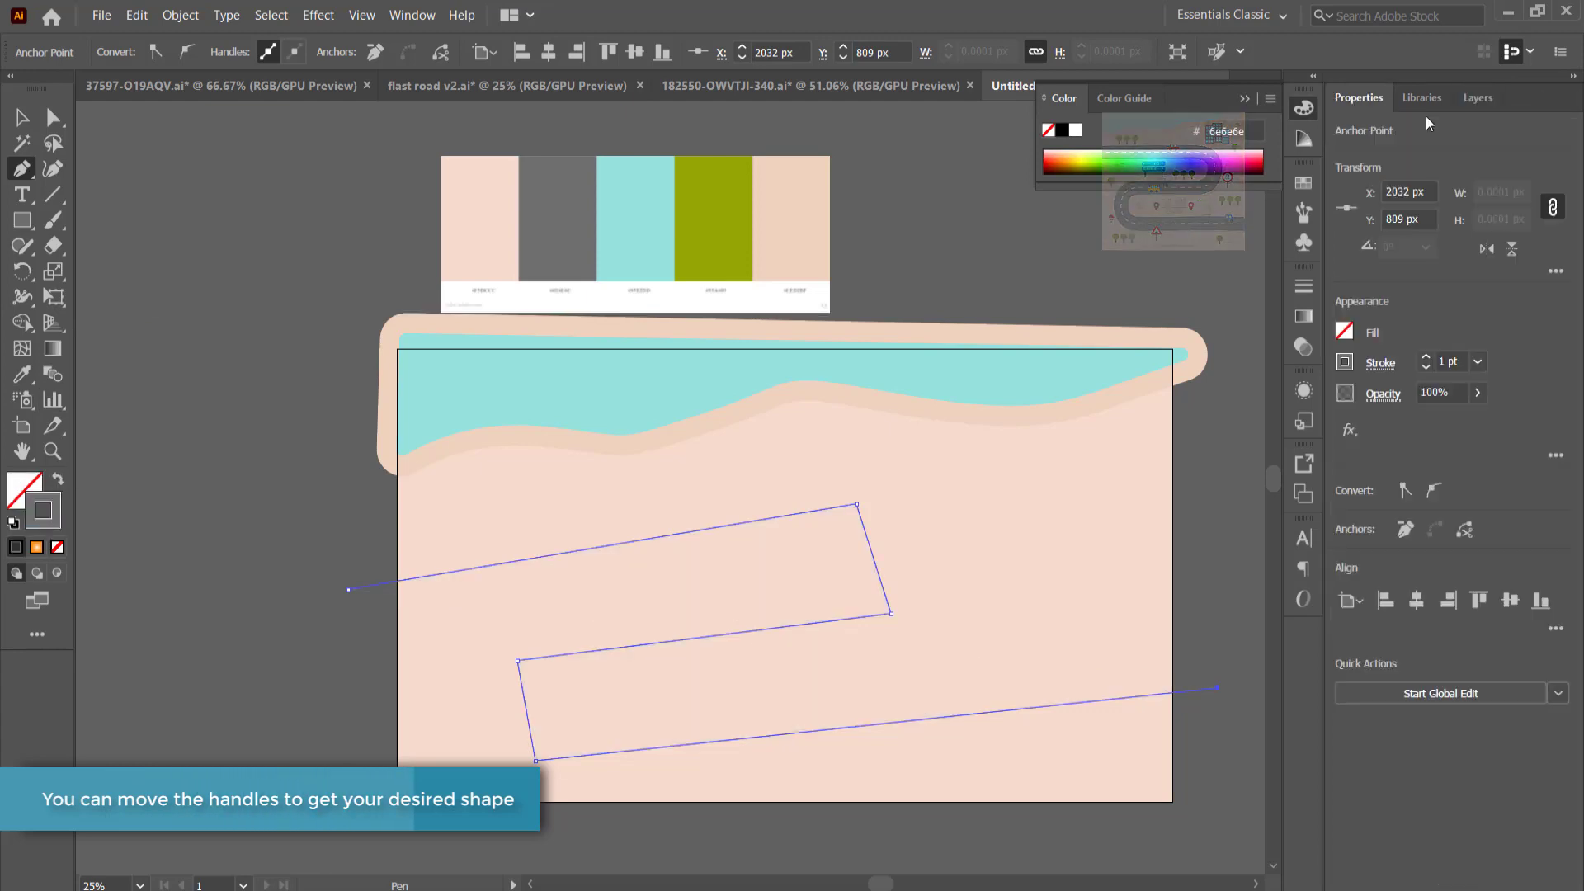
click(1426, 357)
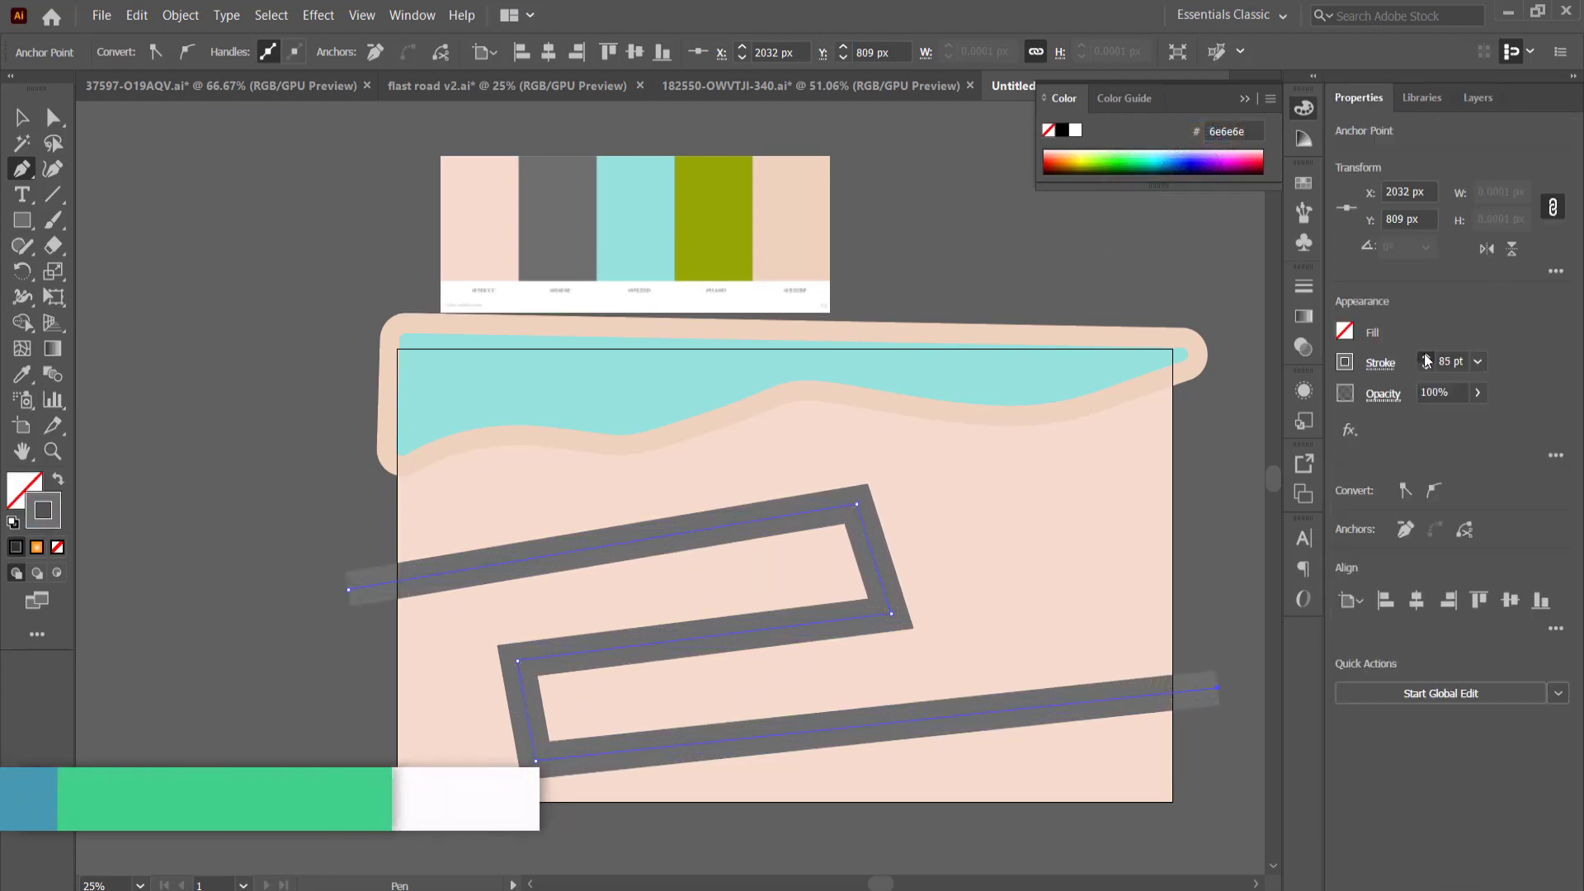
double_click(1449, 361)
text(140)
key(Return)
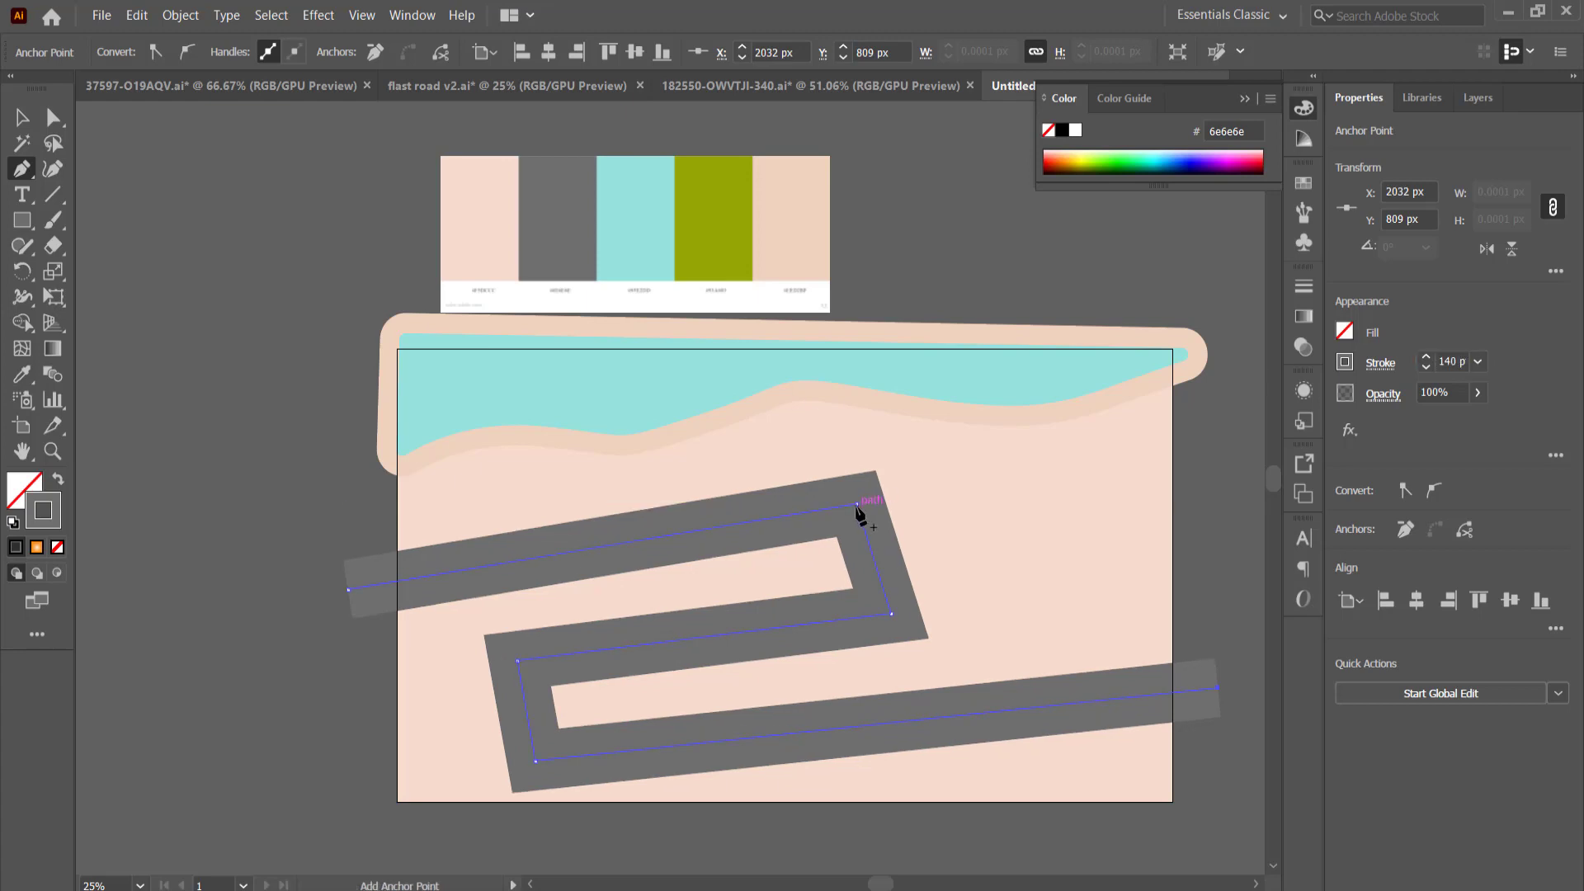
Step: Convert the road path's four corner anchors to smooth curves
drag(855, 504, 880, 518)
drag(891, 613, 833, 691)
ctrl+click(518, 660)
click(187, 52)
ctrl+click(536, 760)
click(187, 52)
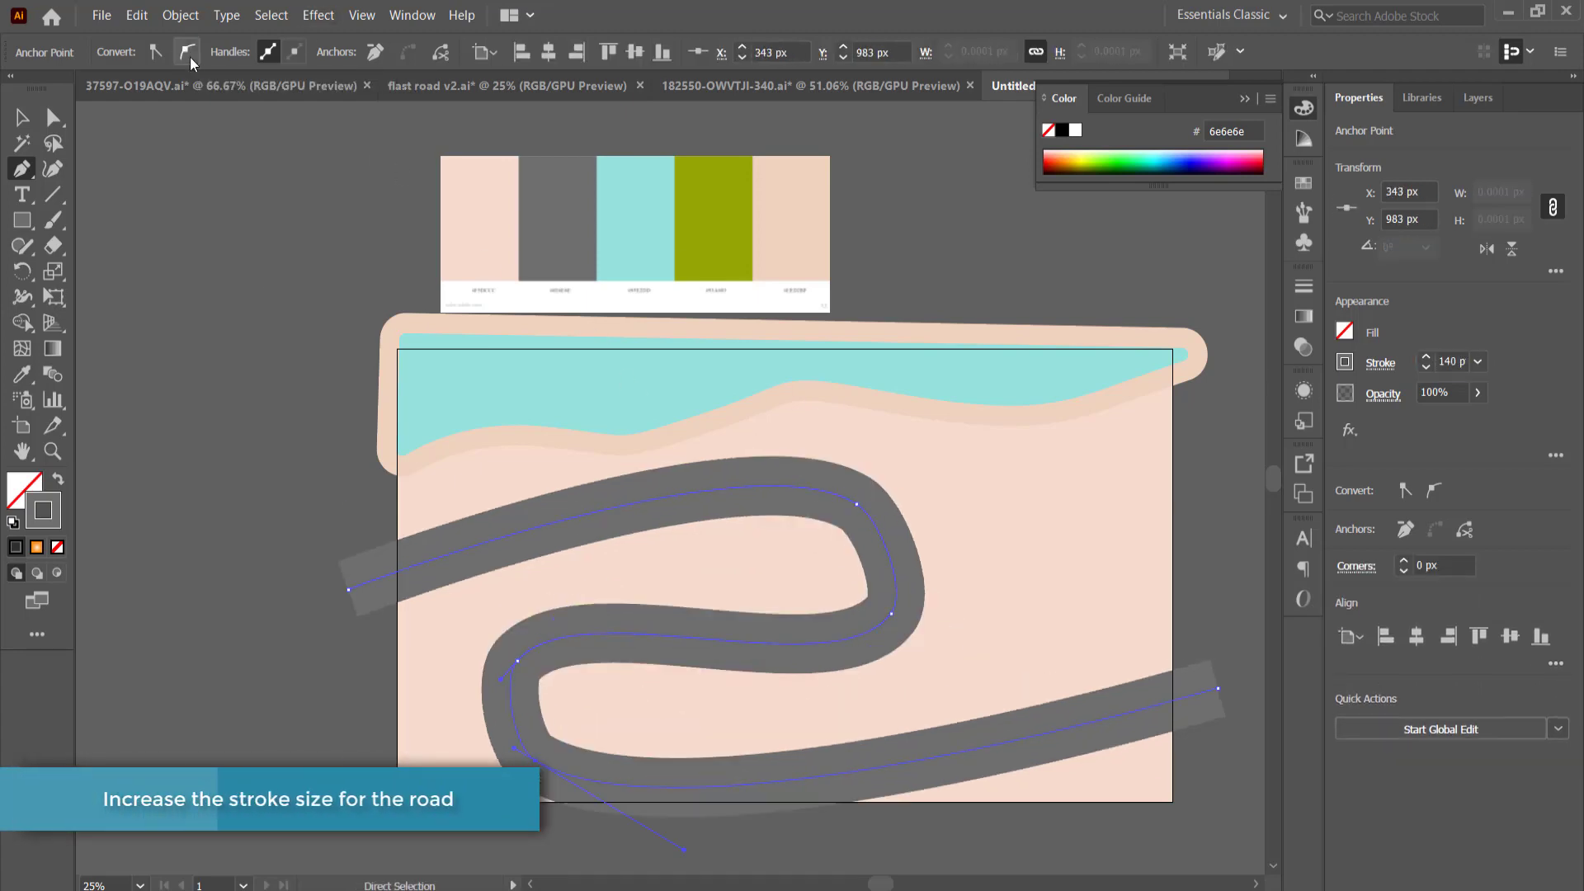
Step: Reshape the road's curves into rounder bends and lower its end beyond the artboard's right edge
drag(429, 559, 437, 569)
drag(890, 579, 937, 539)
drag(510, 708, 472, 715)
drag(742, 758, 793, 731)
drag(1230, 682, 1218, 692)
drag(1005, 716, 1008, 697)
drag(1217, 688, 1233, 717)
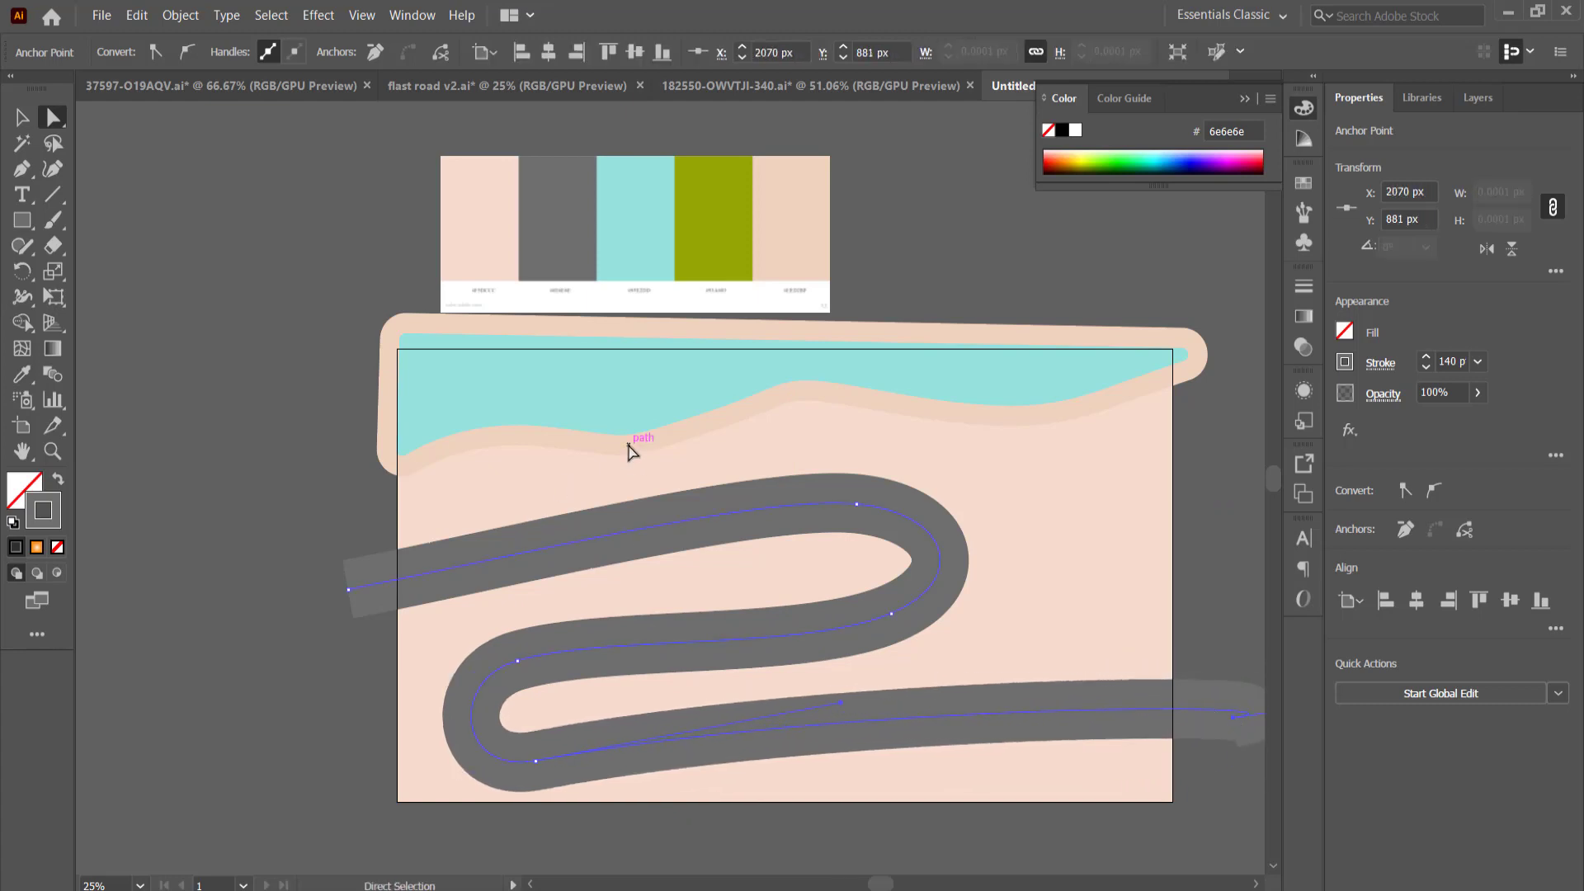
Step: Increase the road's stroke weight to 148 pt and move the road slightly up and to the right
click(1425, 356)
key(v)
drag(609, 533, 622, 520)
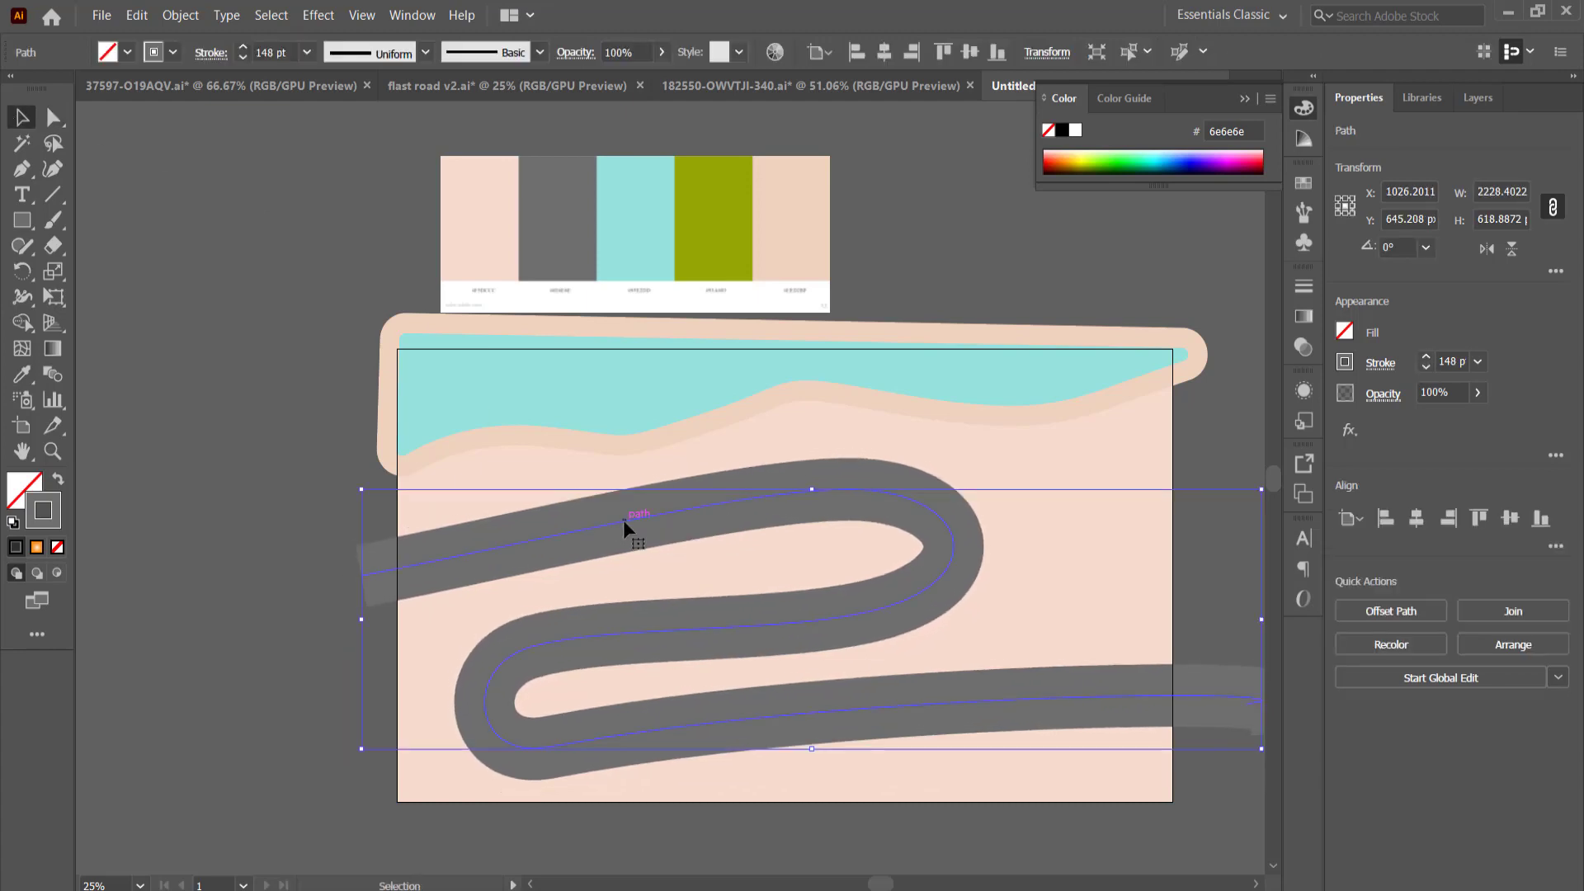
Step: Copy the ROAD layer's path and paste it in place on a new layer above it
click(1474, 102)
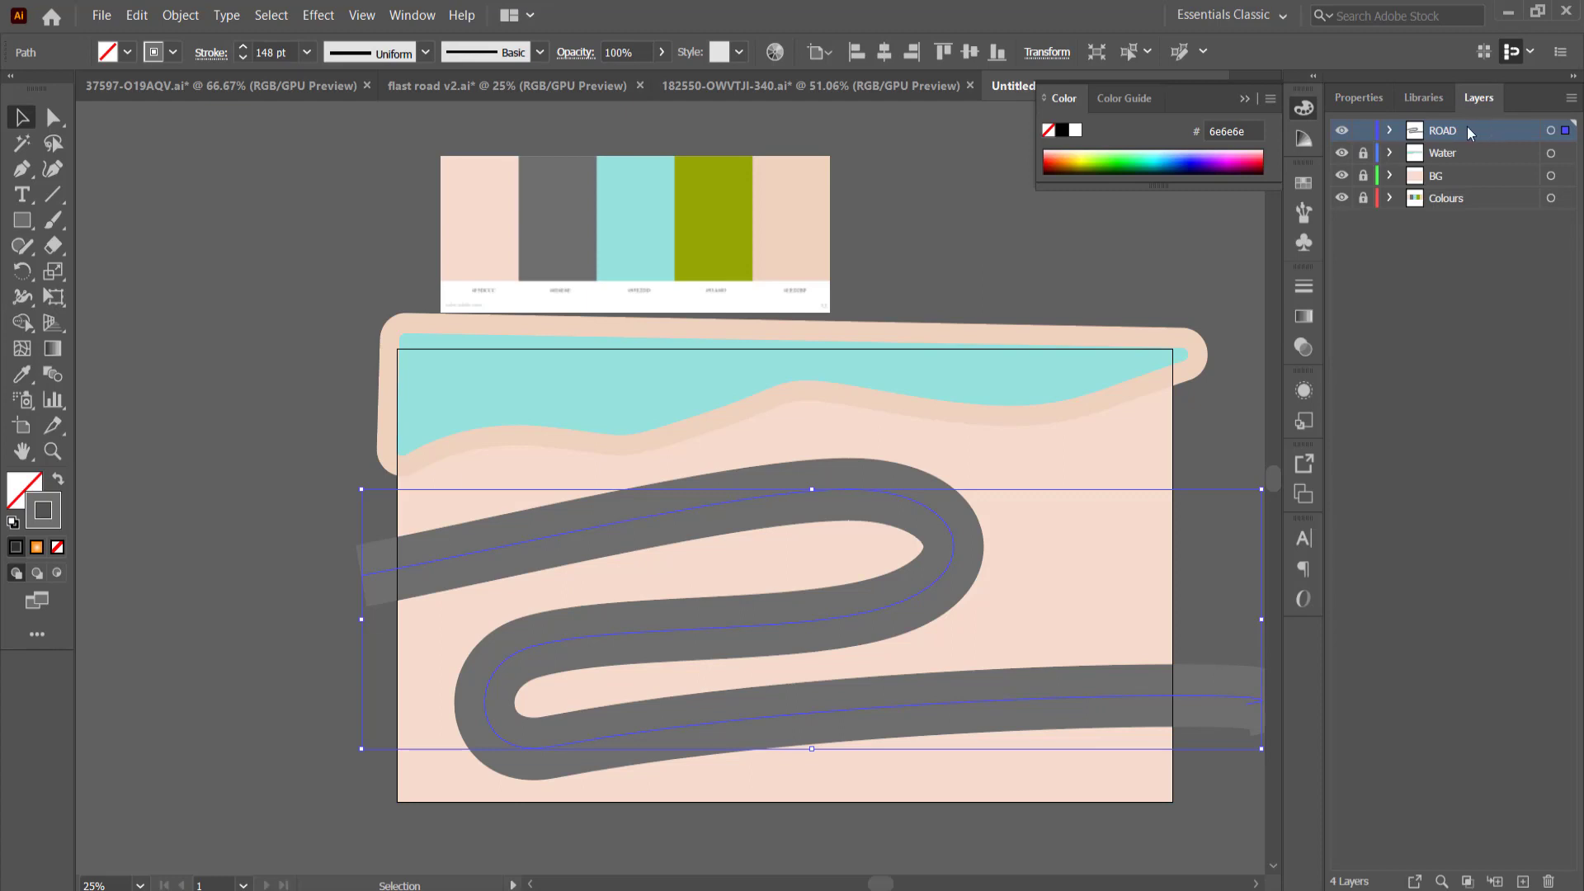
click(1551, 130)
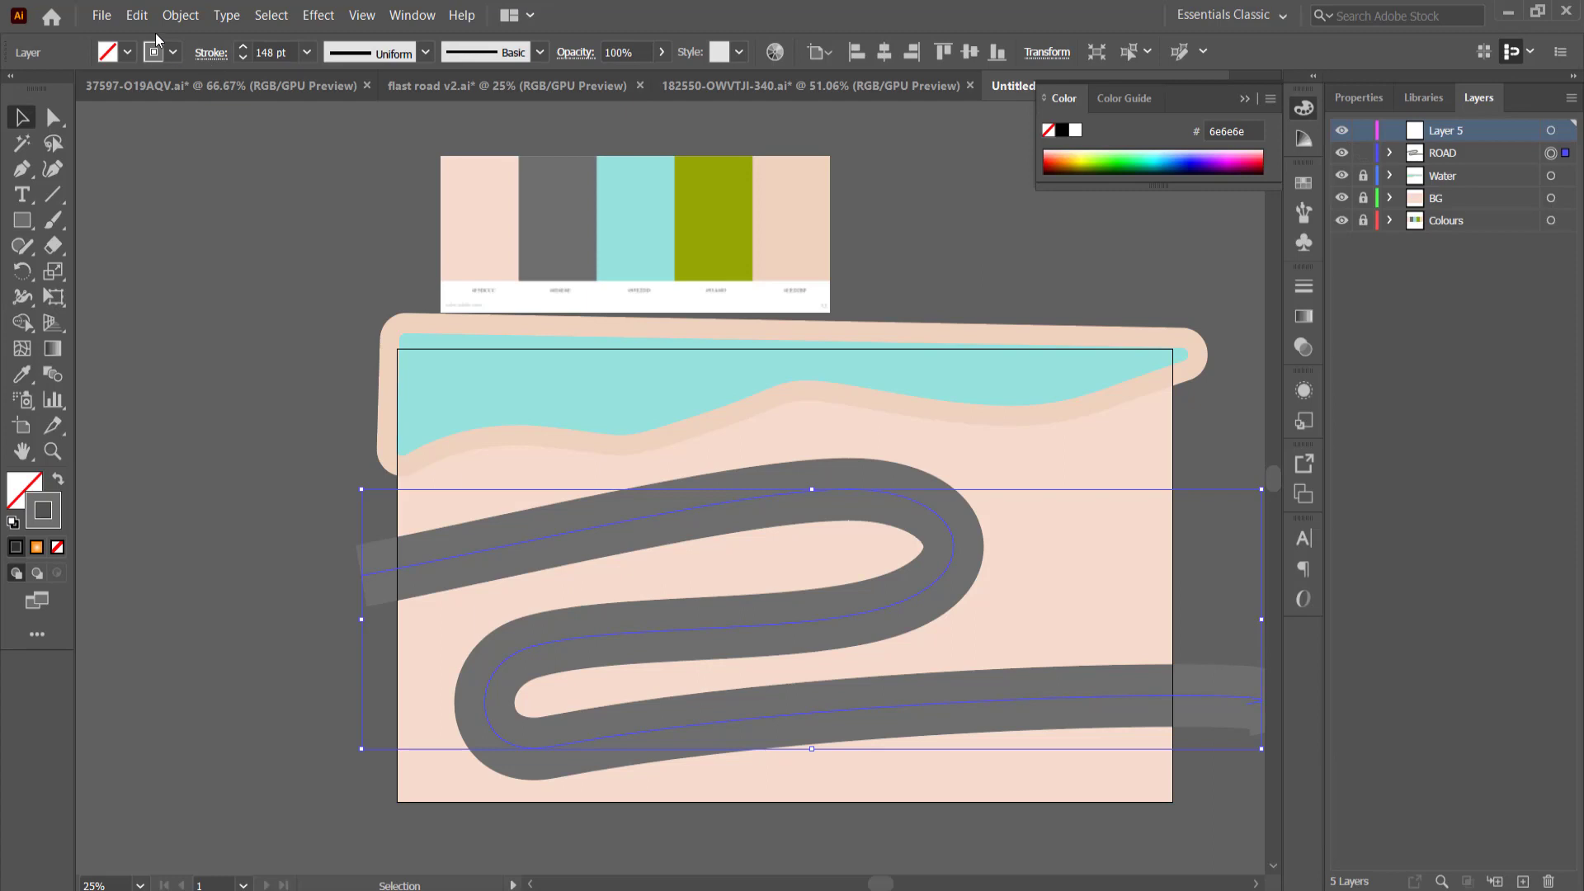
click(180, 15)
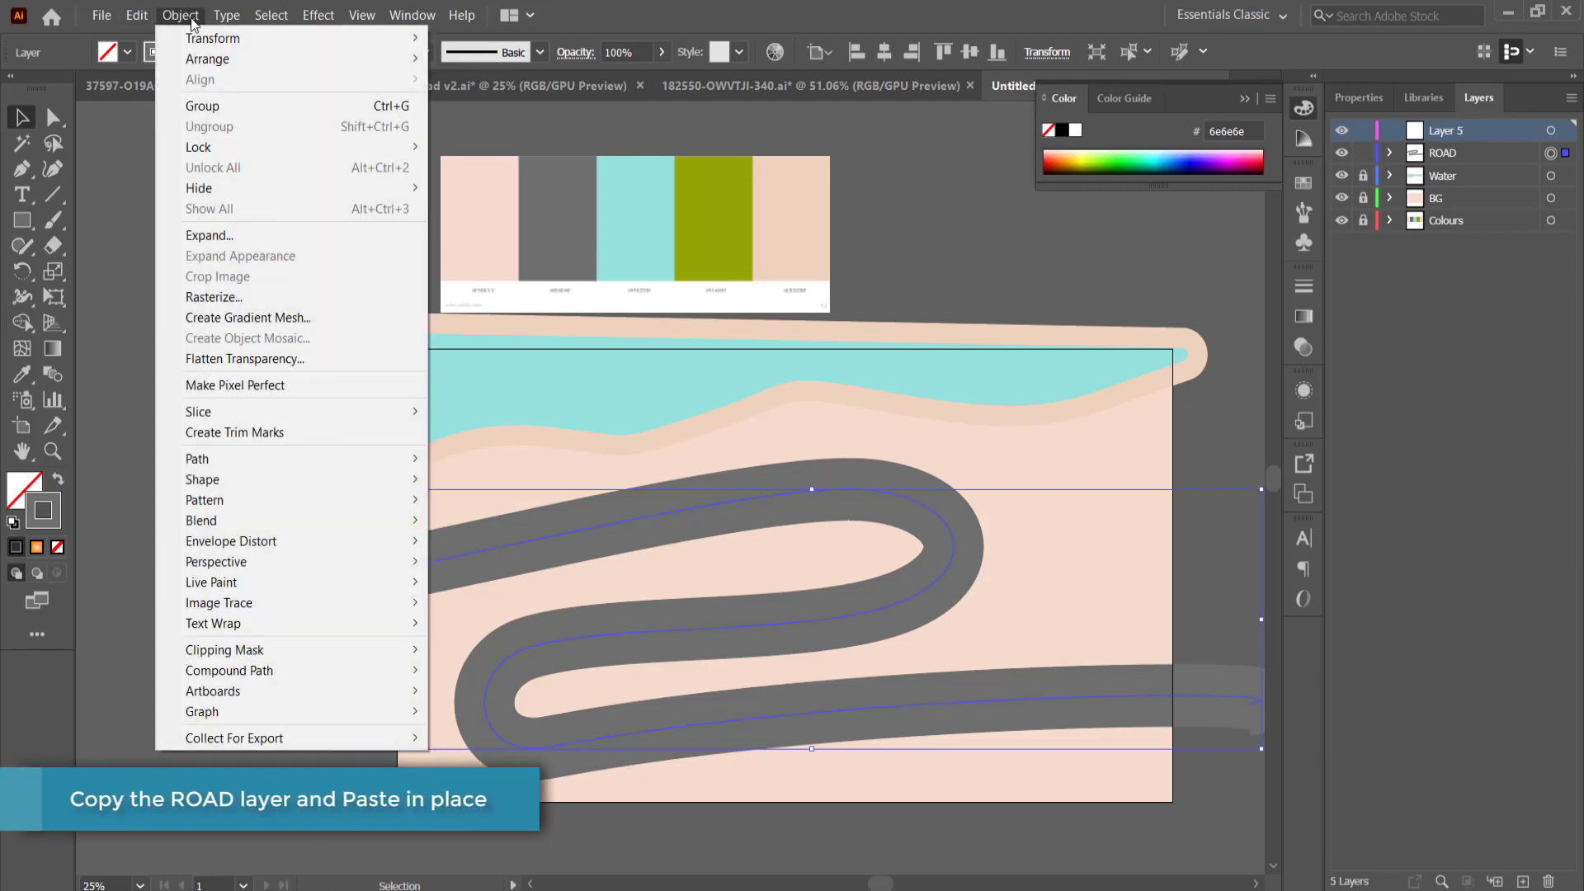
mouse_move(137, 17)
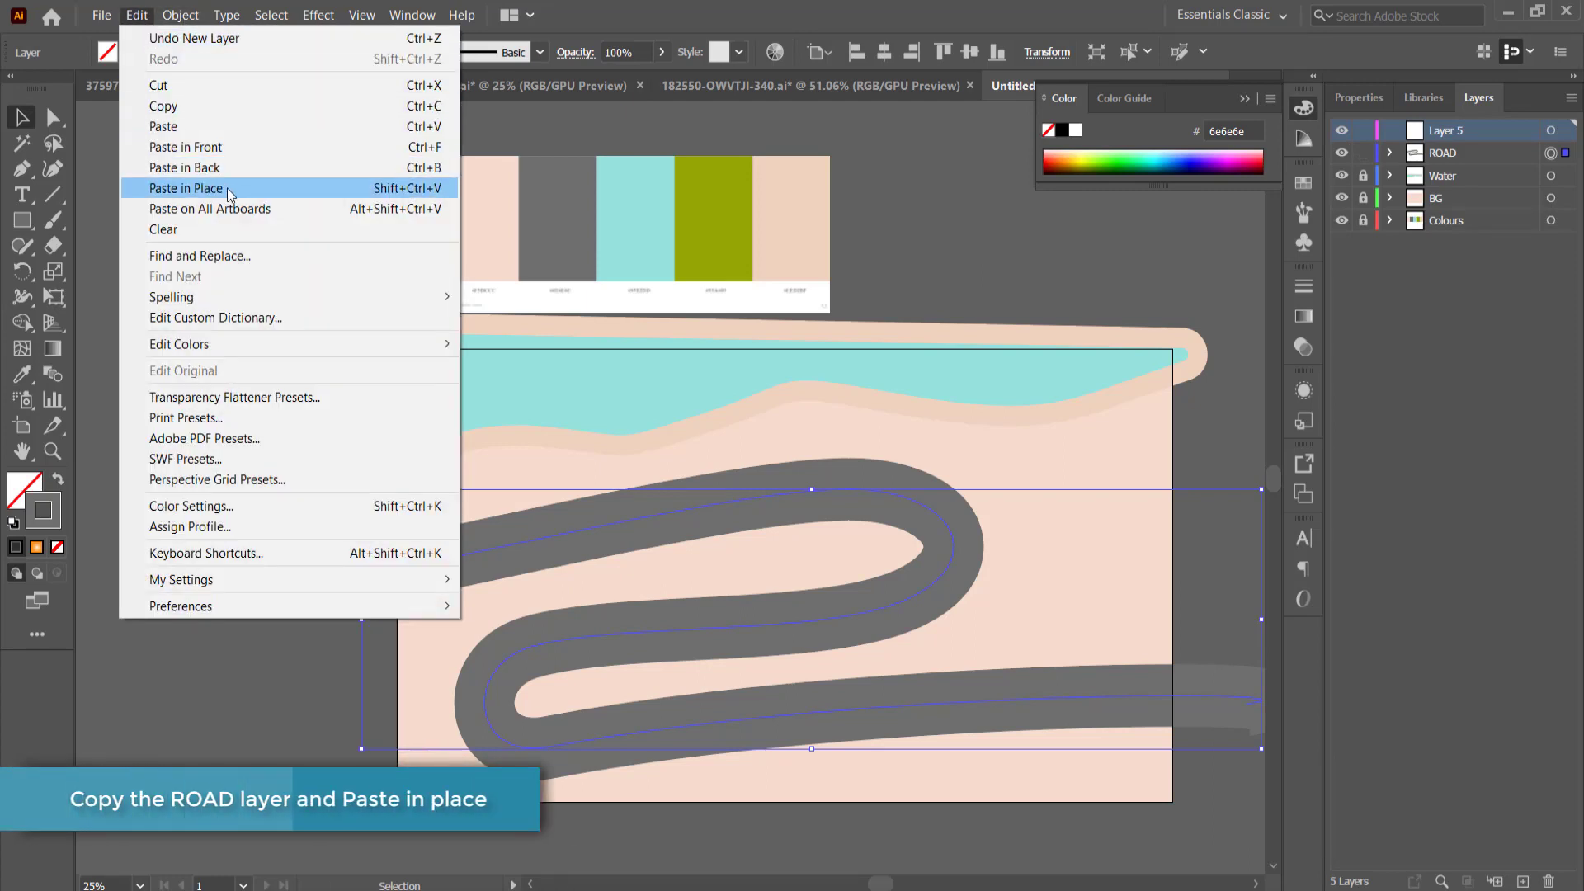
click(186, 188)
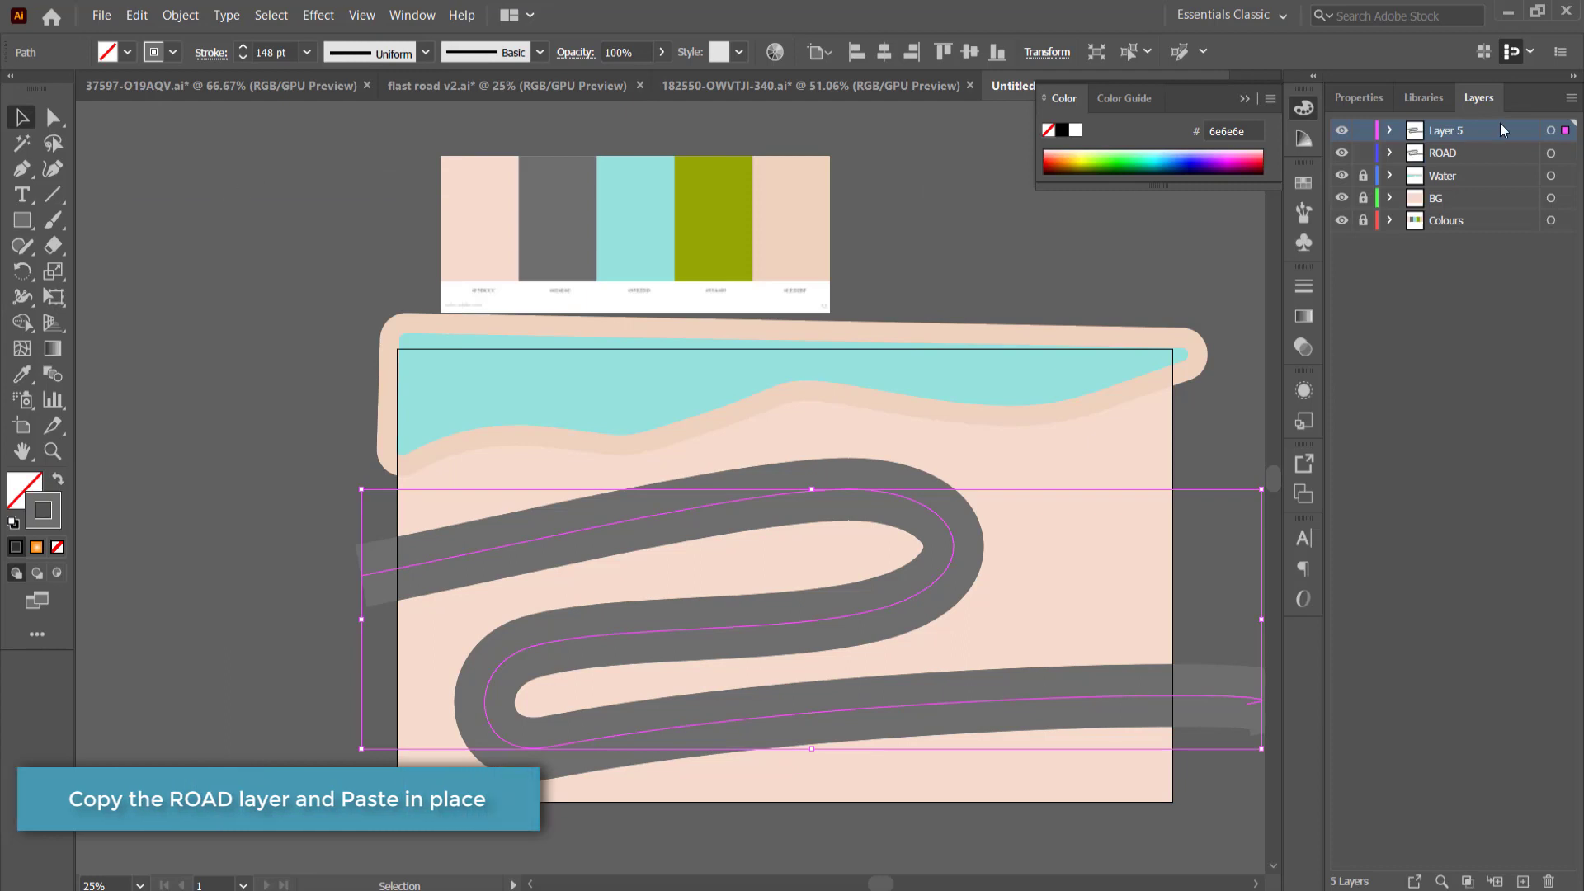
Step: Reduce the copied road path's stroke weight to 8 pt and colour the stroke light grey (cccccc)
click(1363, 97)
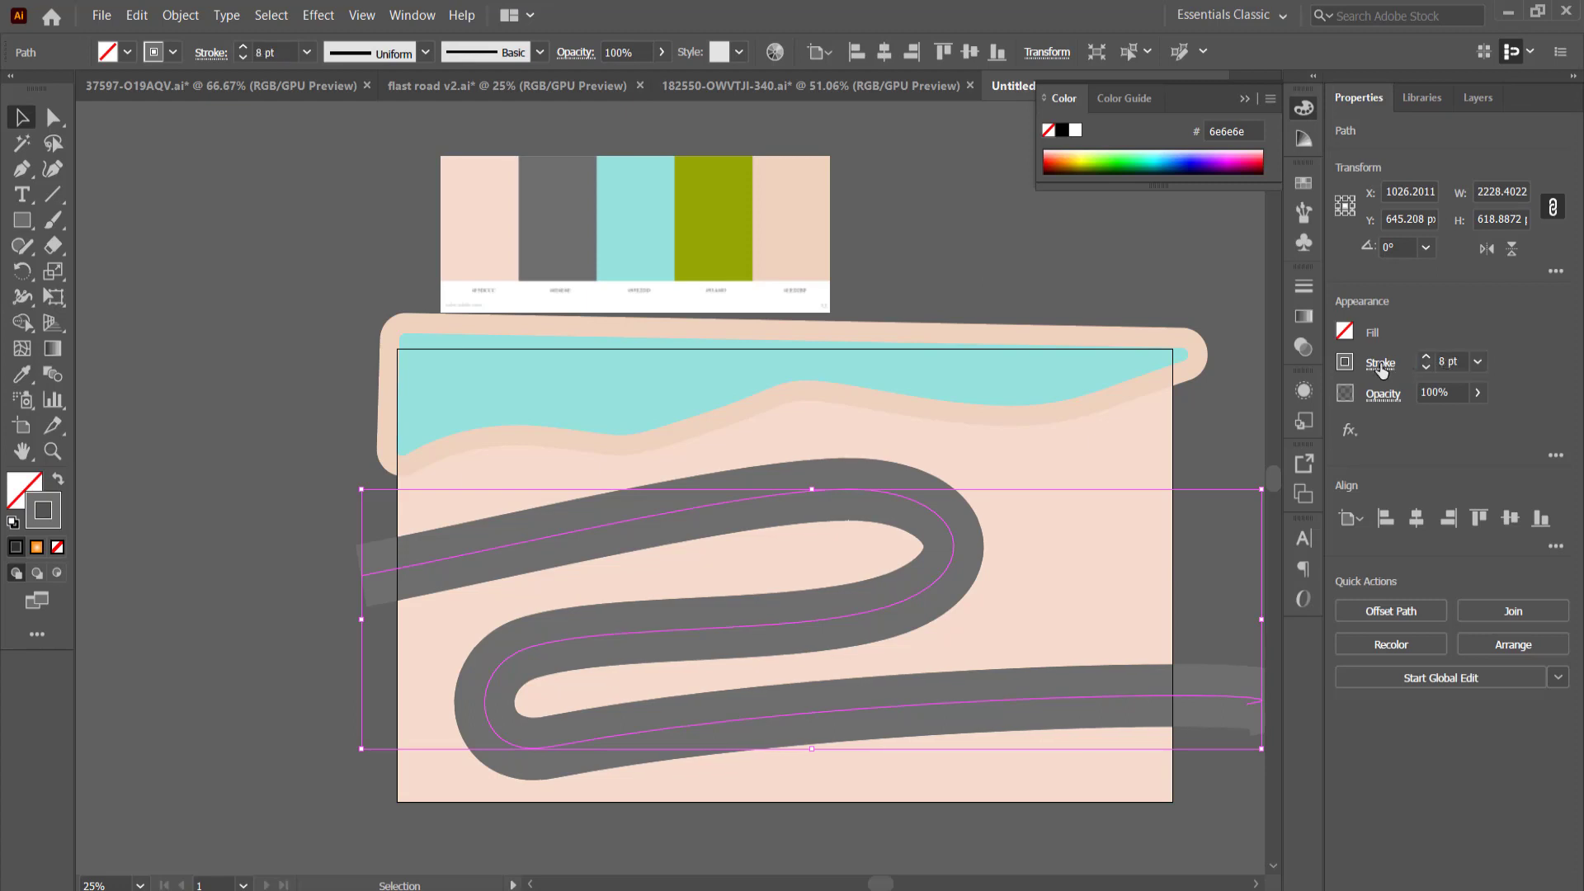
click(1349, 363)
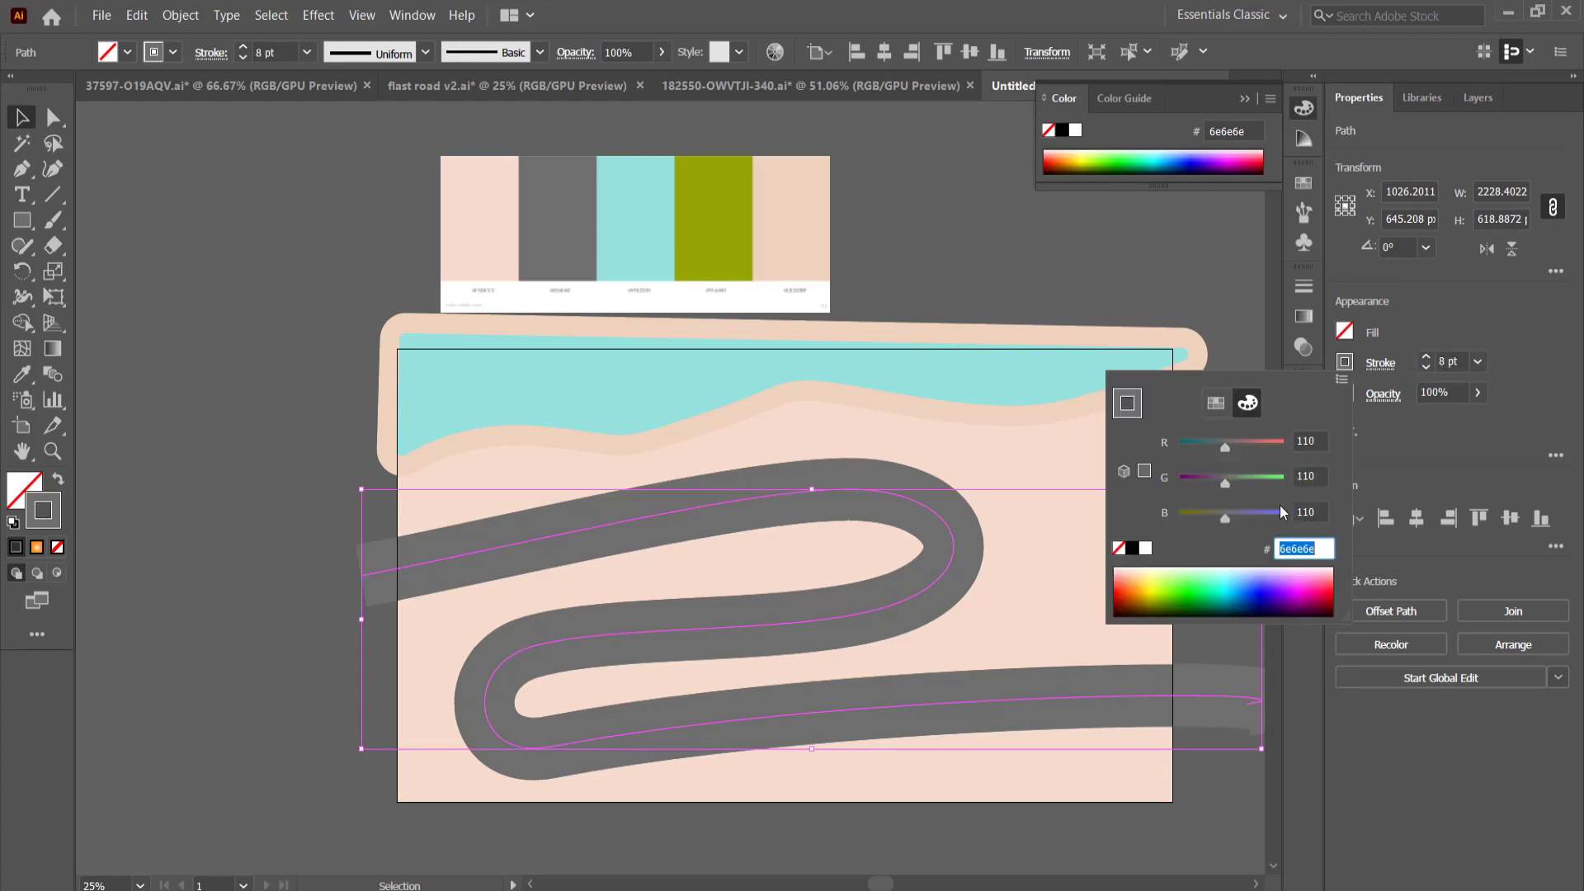
click(1215, 402)
click(1250, 501)
click(1181, 272)
click(1181, 270)
click(1478, 98)
click(1359, 98)
click(1477, 98)
click(1361, 98)
click(918, 508)
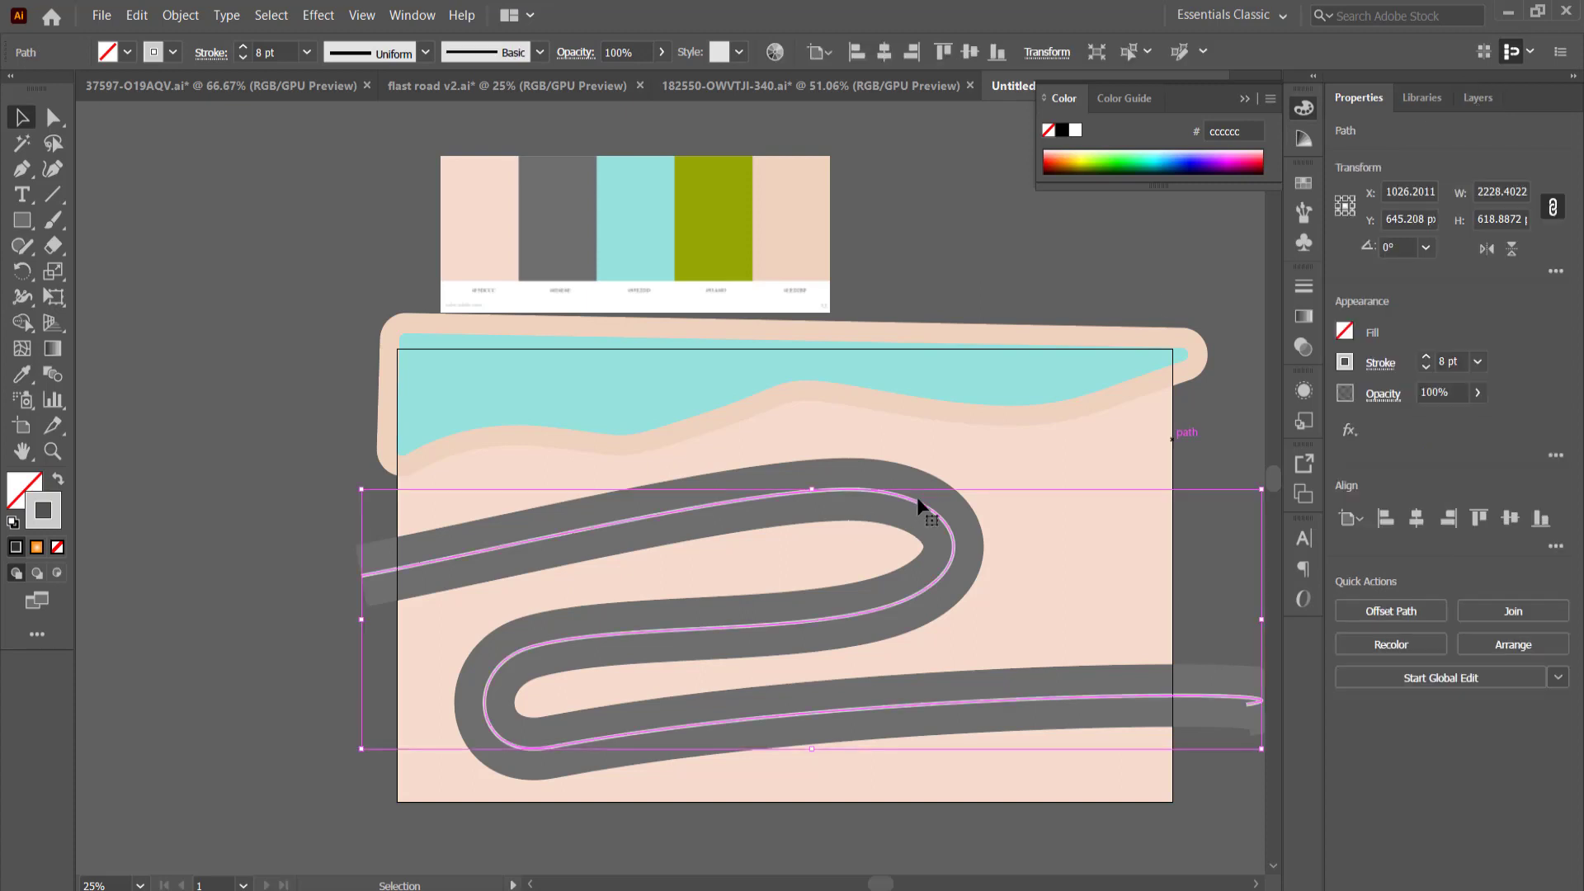
Step: Turn the thin centre line's stroke into a dashed line with 20 pt dashes
click(1380, 363)
click(1180, 512)
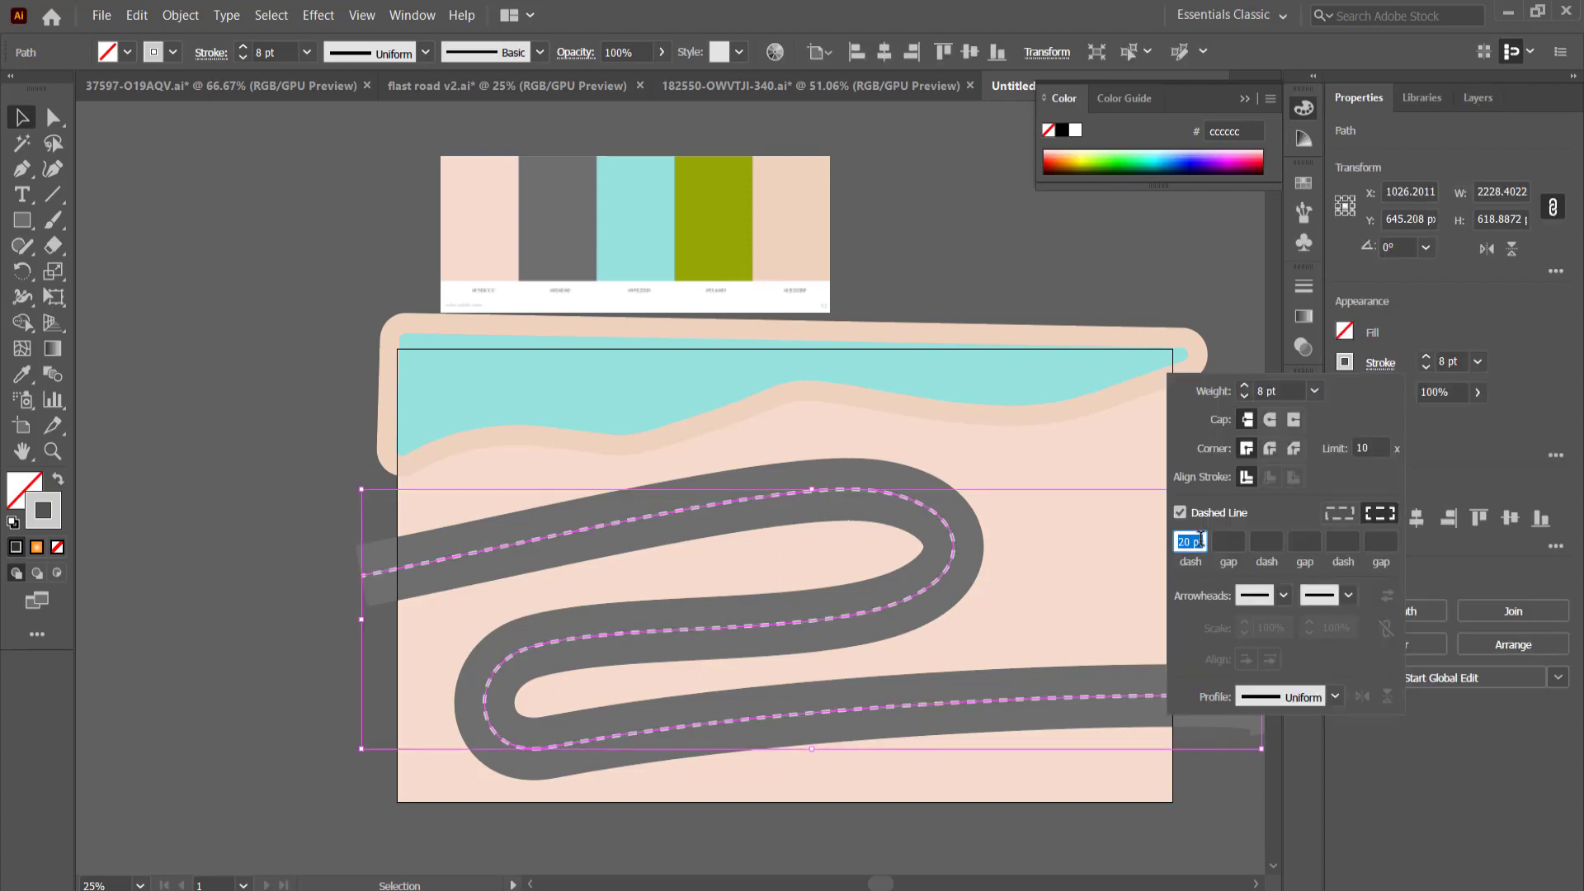
click(1056, 527)
click(1234, 420)
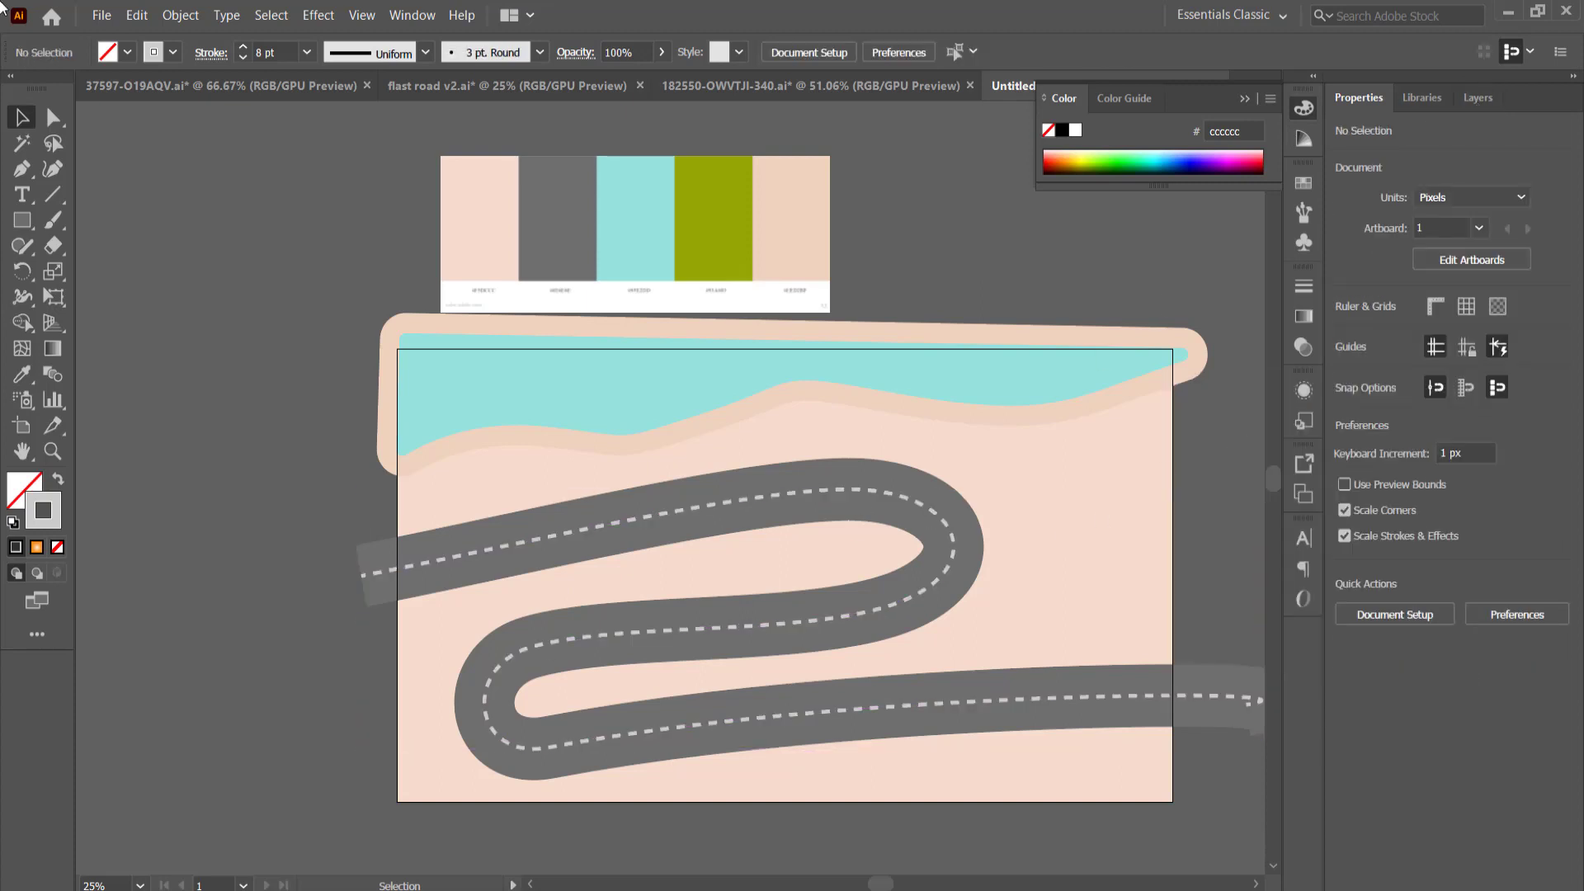
Step: Rename the centre line's layer as DASHED LINE
click(1477, 98)
click(1447, 132)
text(DASHED LINE)
key(Return)
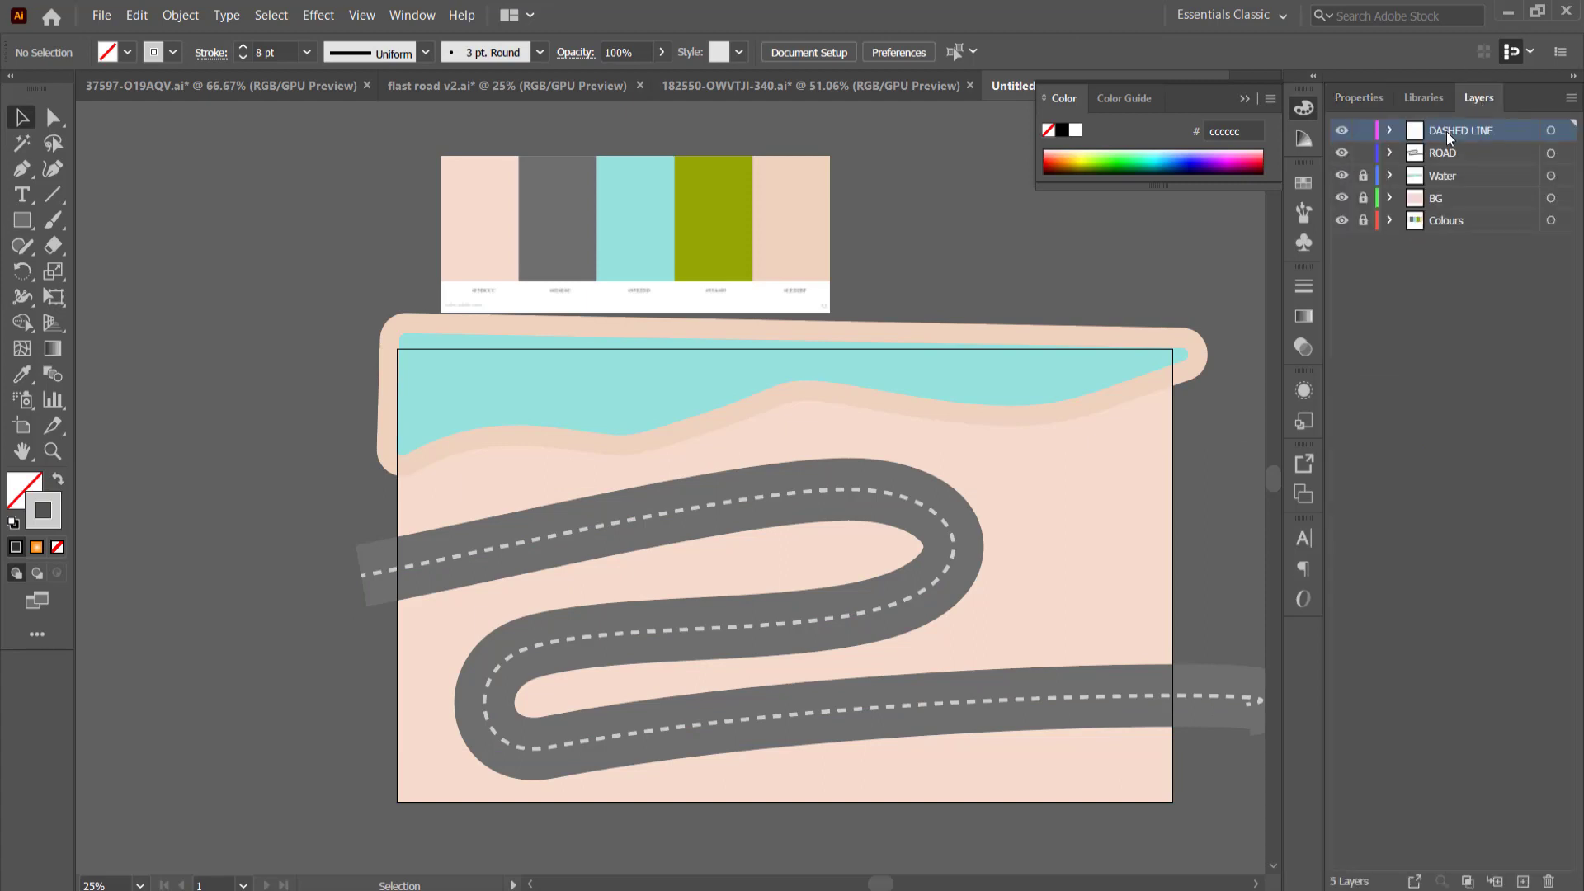
Step: Copy the ROAD layer's path and paste it in place on a new layer directly above ROAD
click(1551, 153)
click(1523, 881)
click(137, 17)
click(363, 188)
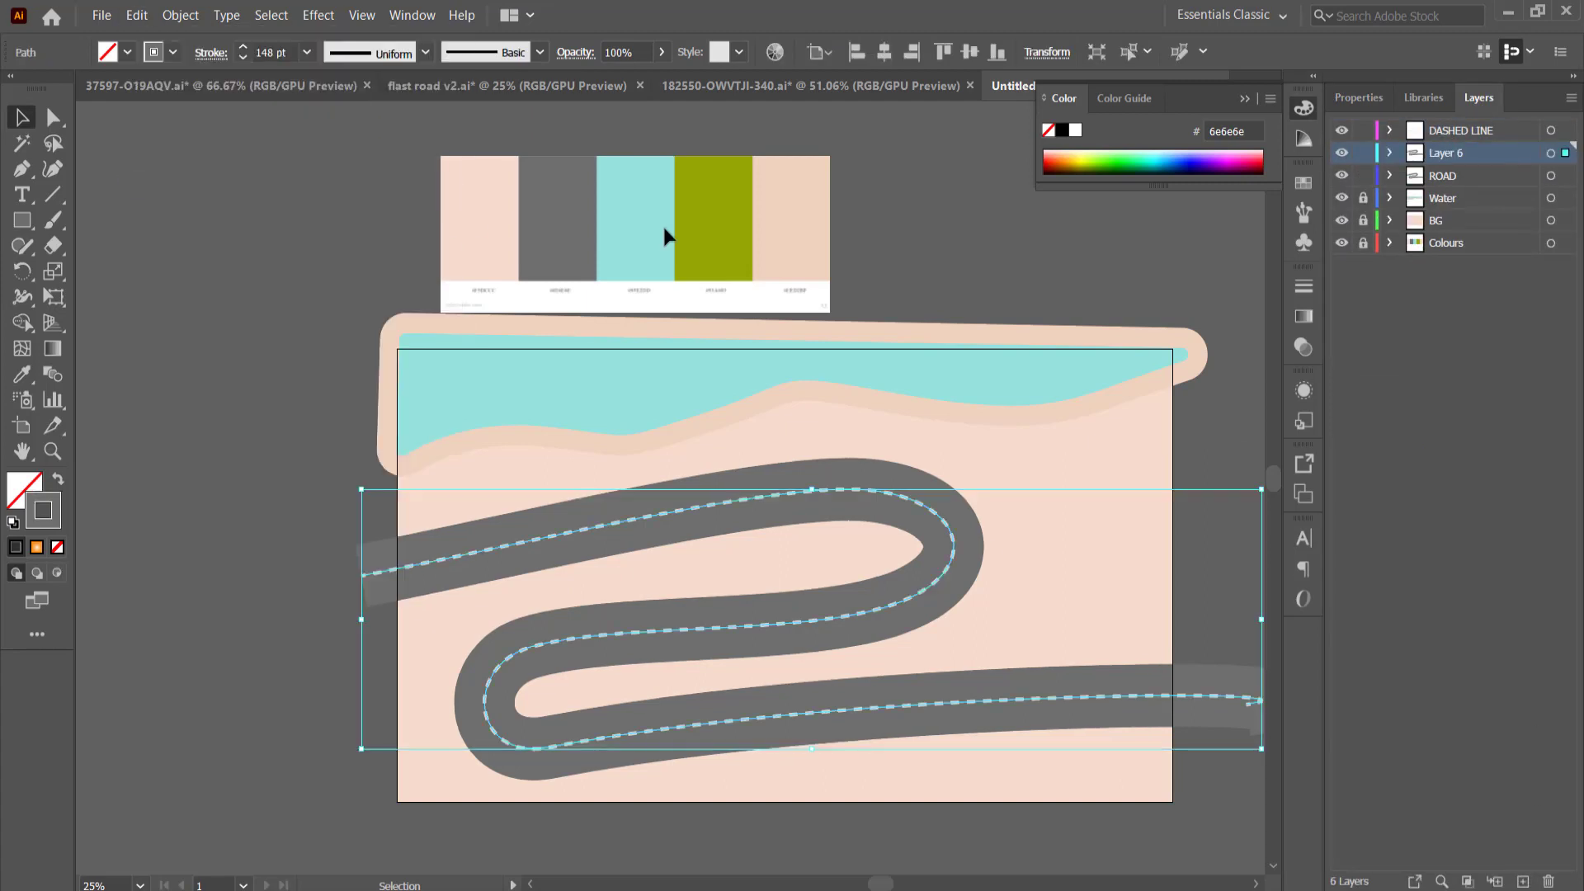
Step: Colour the pasted path's stroke very light grey (e6e6e6) and raise its weight to 170 pt
click(1357, 97)
click(1345, 363)
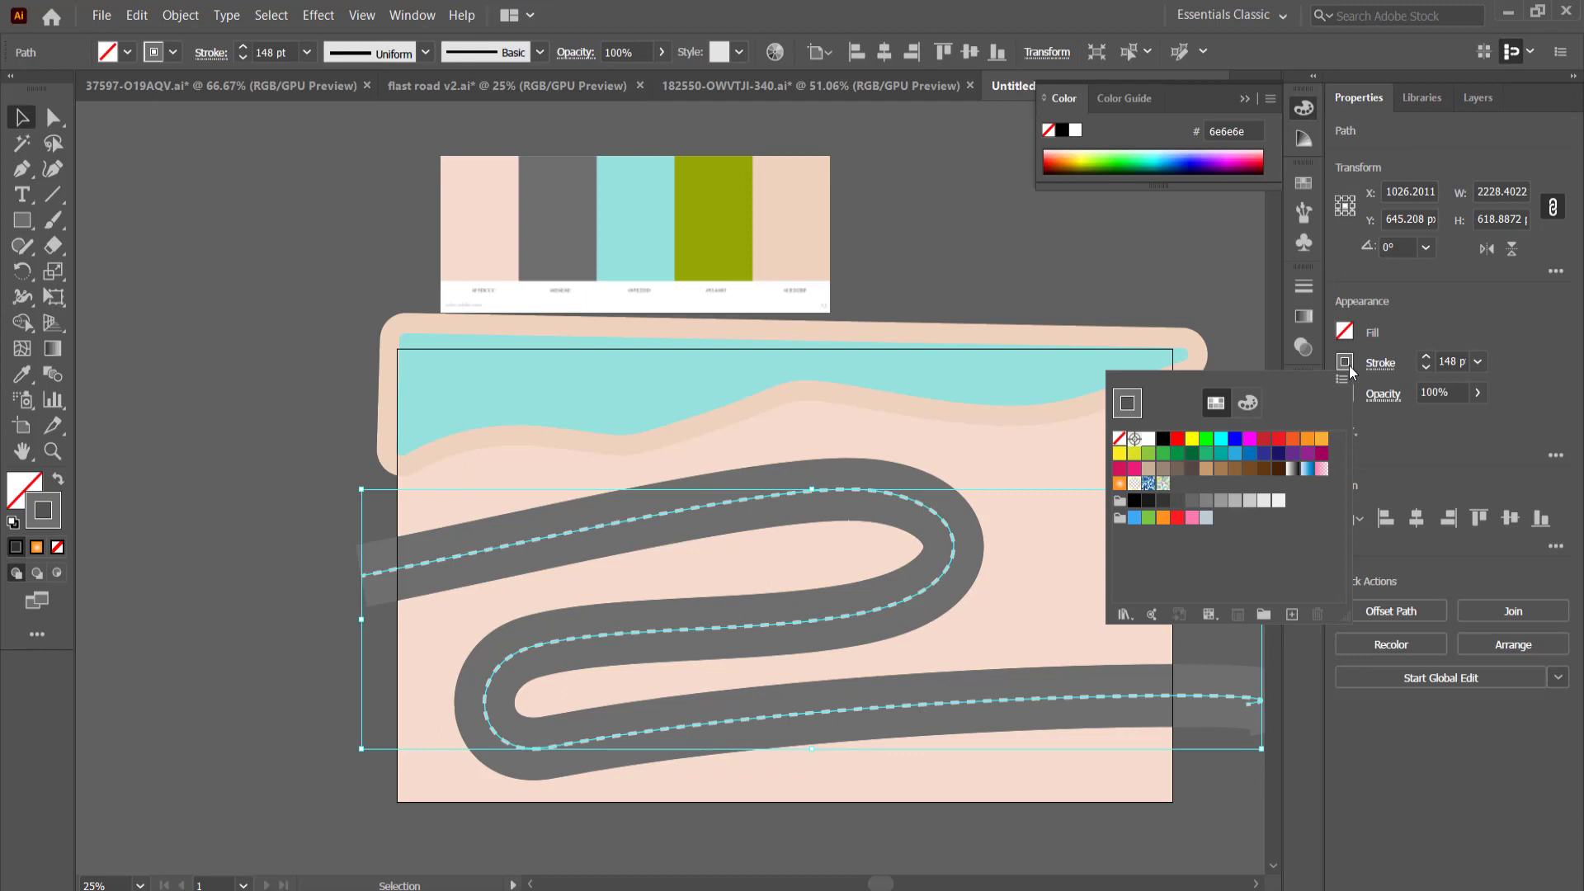
click(1264, 502)
click(1425, 358)
click(1425, 358)
click(1425, 358)
click(1425, 358)
click(1425, 358)
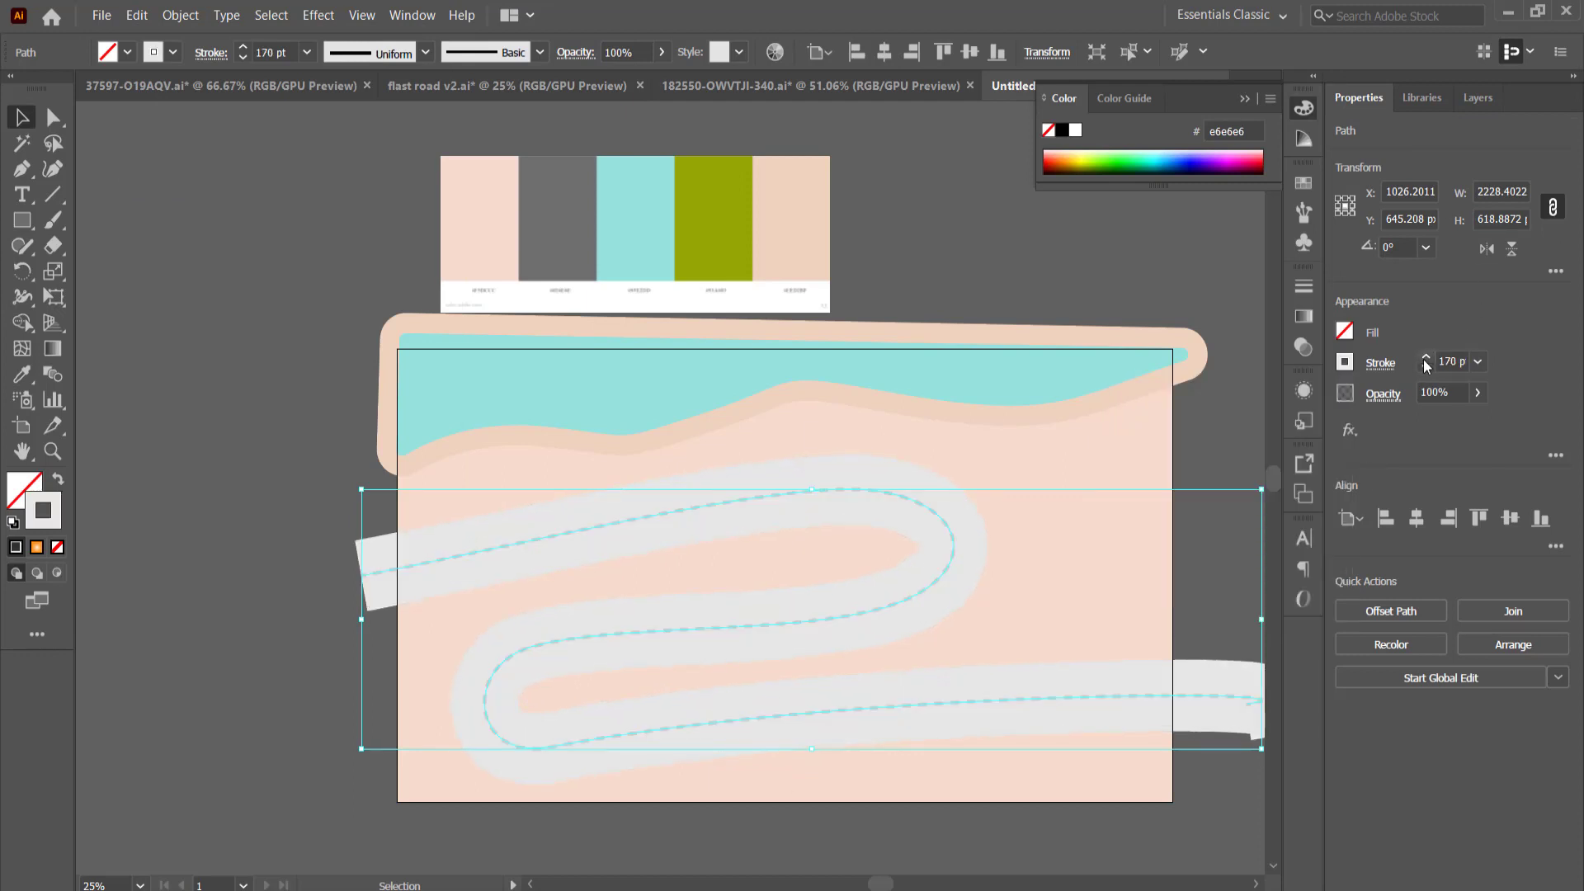
Step: Place the light grey path's layer beneath ROAD and rename it ROAD OUTLINE
click(1478, 97)
drag(1452, 155, 1446, 188)
double_click(1445, 176)
text(ROAD OUTLINE)
key(Return)
Step: Copy the road outline path in place onto a new layer beneath ROAD OUTLINE
click(1551, 175)
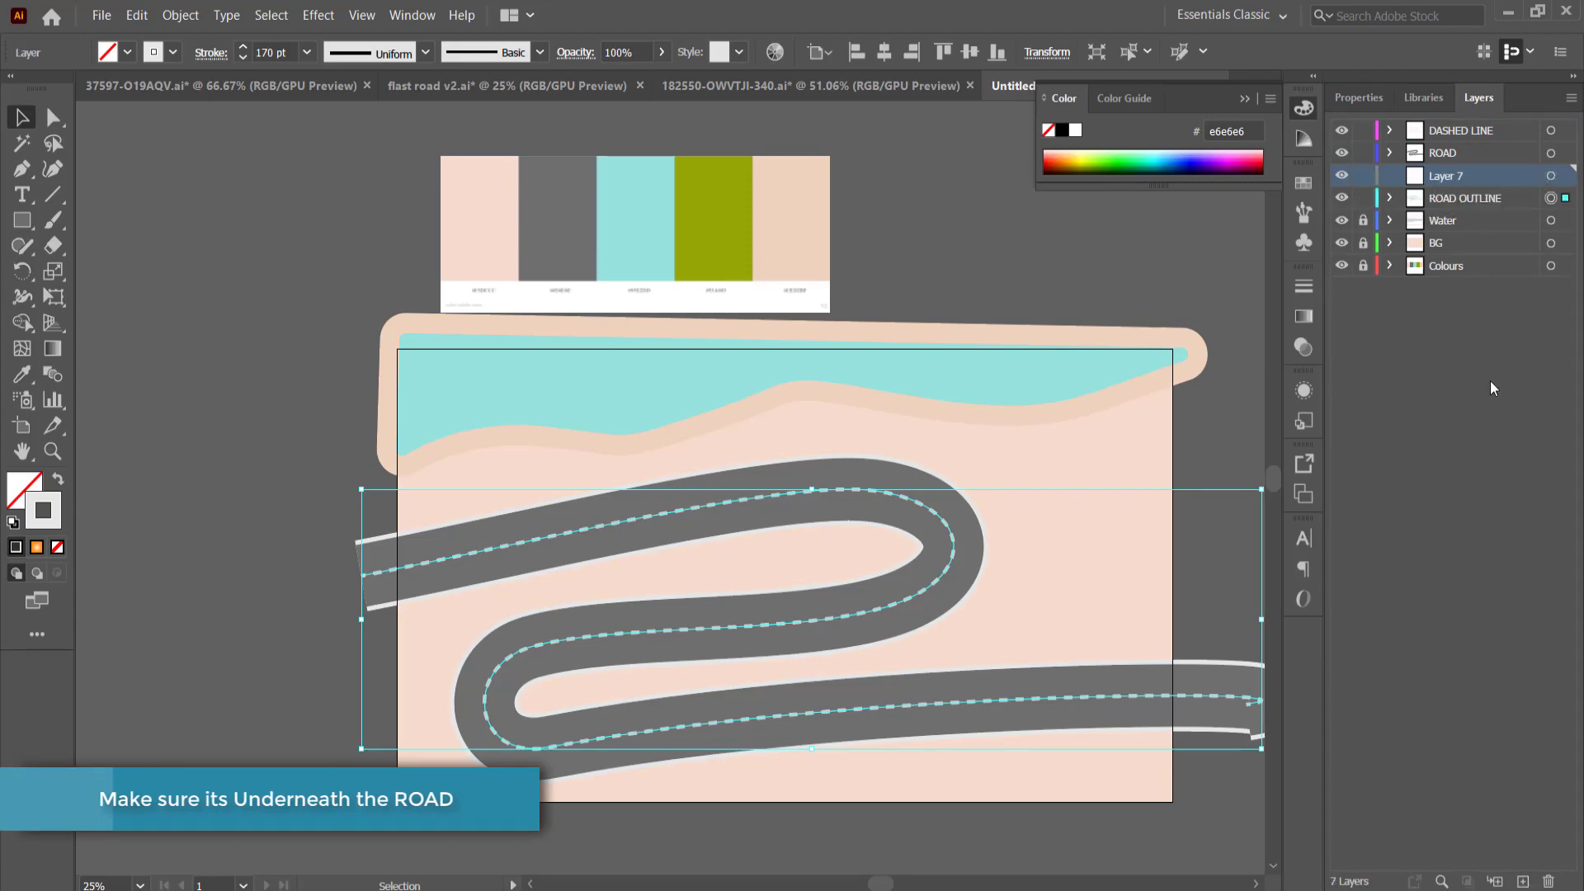
click(137, 15)
click(213, 187)
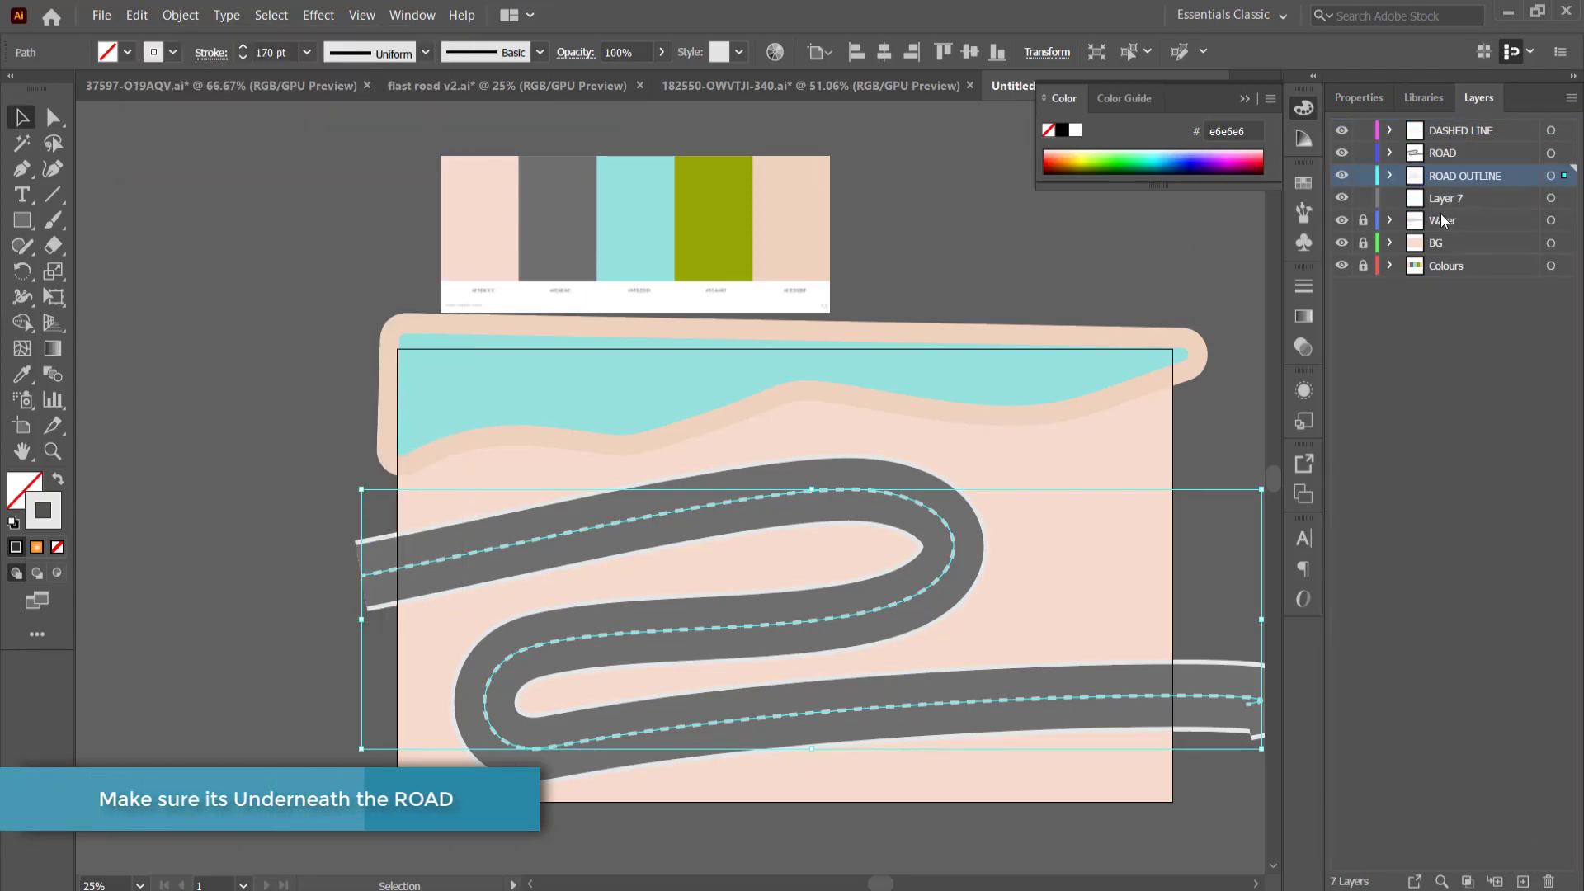
click(1435, 195)
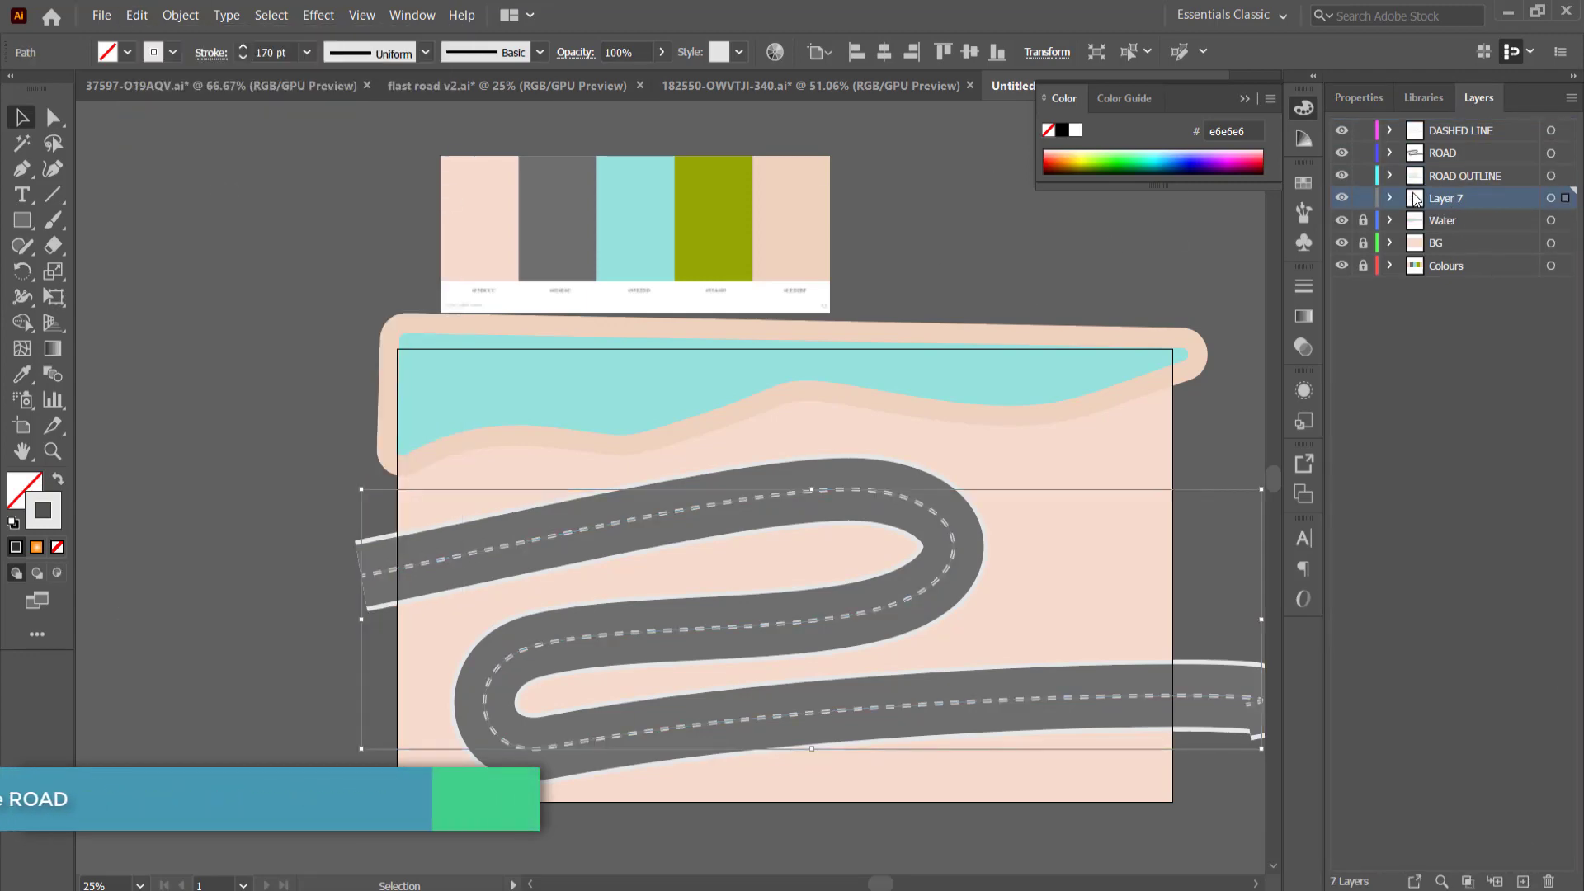
Step: Try to widen the new outline copy's stroke to 203 pt and give it the beige swatch's colour
click(1358, 97)
click(1356, 371)
key(i)
click(799, 236)
key(ctrl+z)
click(1477, 97)
click(1548, 198)
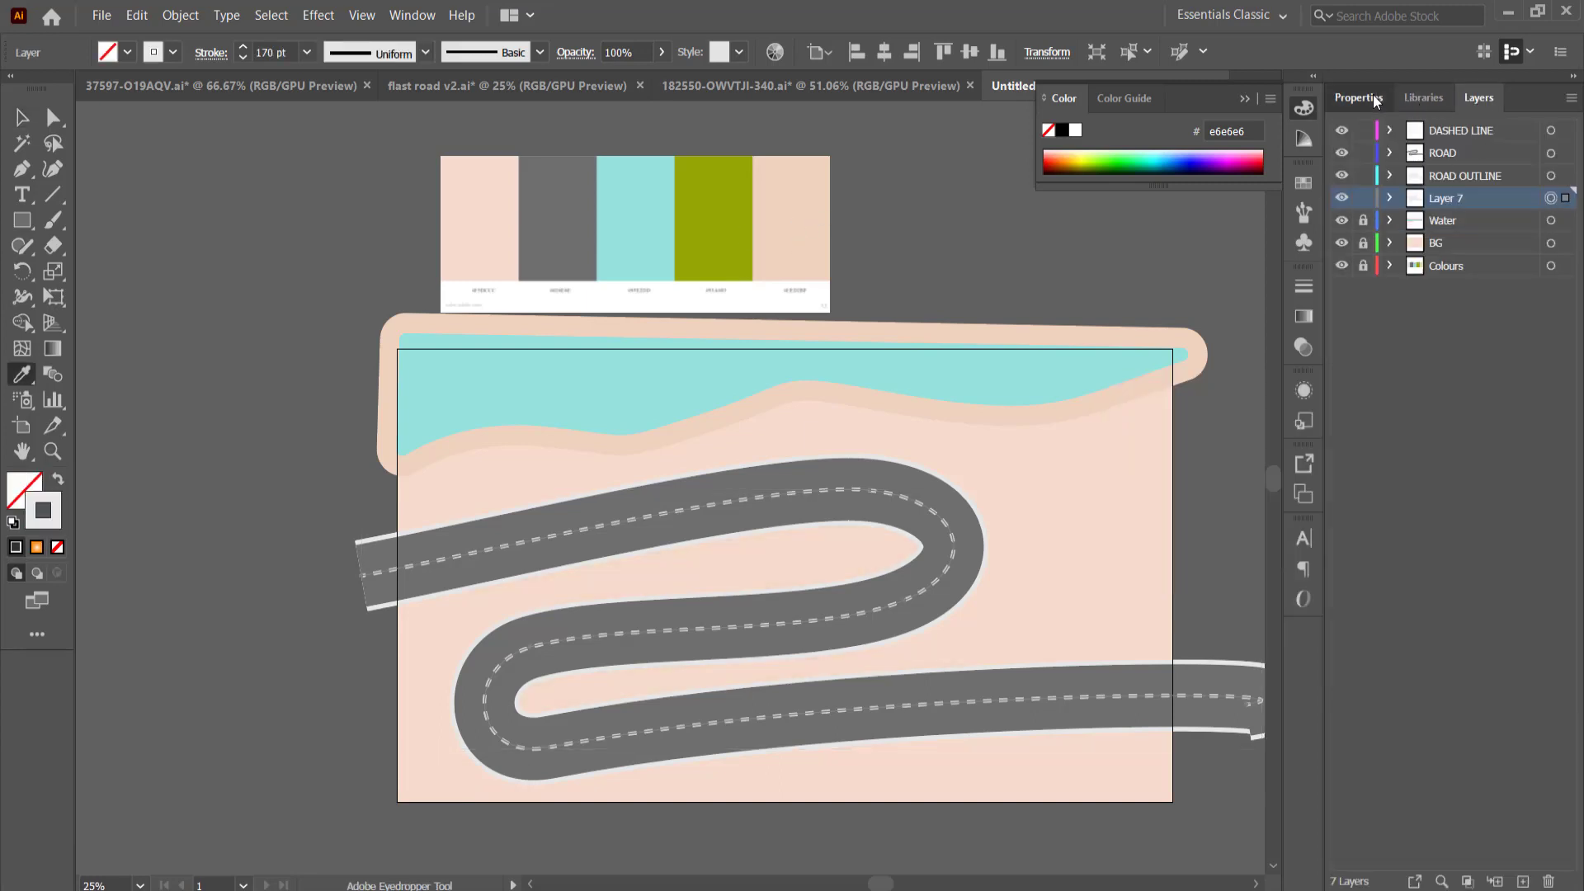
click(1359, 97)
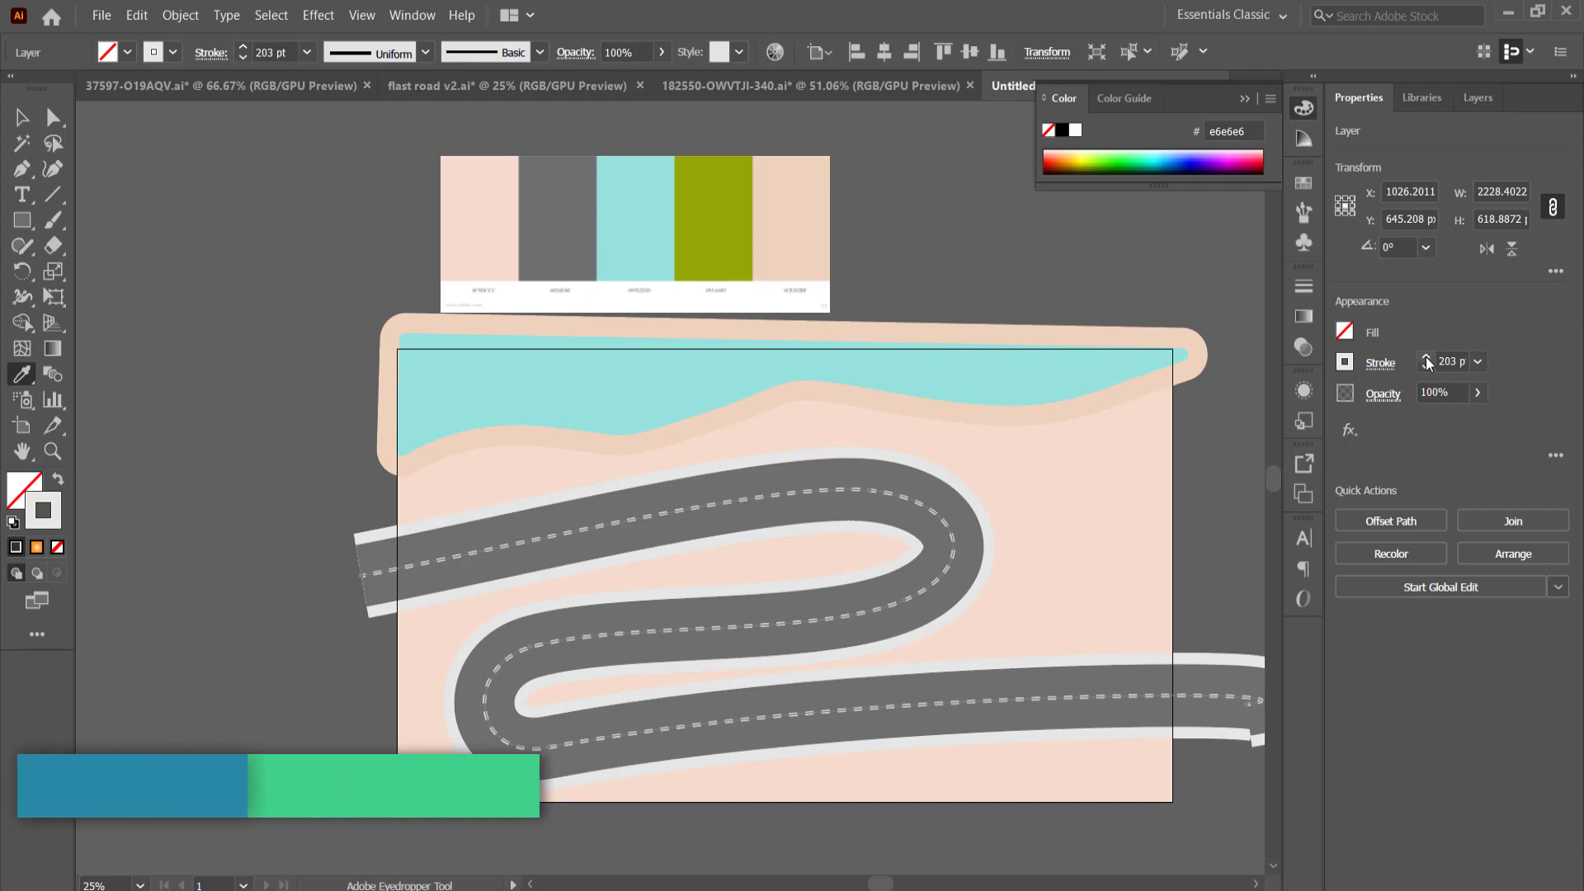
click(800, 217)
scroll(707, 577, up, 2)
scroll(847, 545, down, 2)
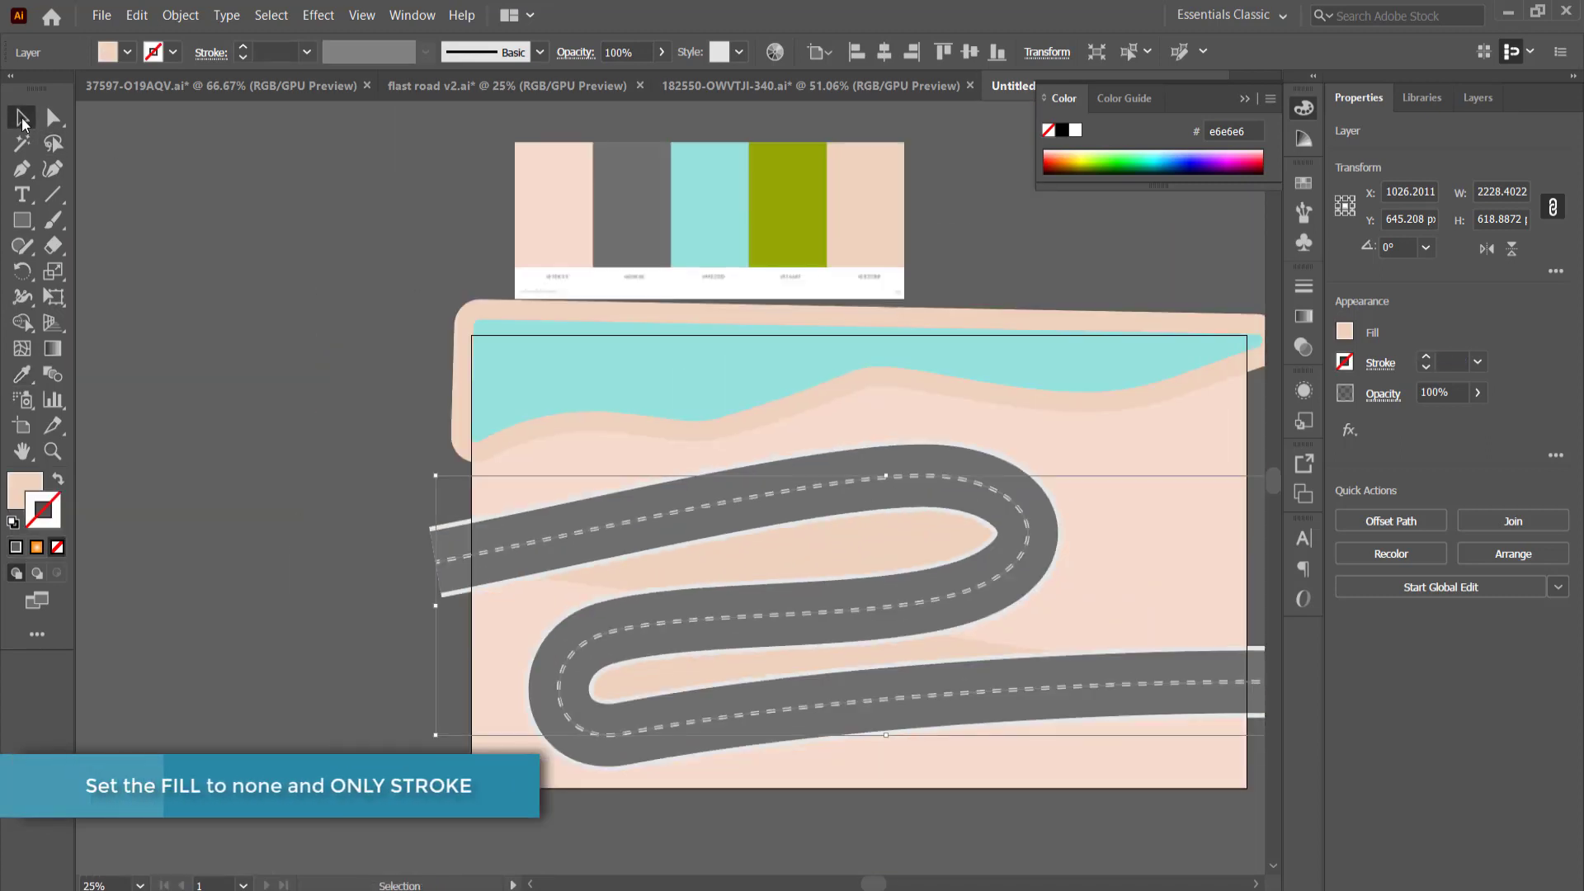
Step: Delete the beige-filled road copy and its layer
click(23, 119)
click(256, 273)
click(838, 564)
click(1479, 98)
key(Delete)
drag(1463, 197, 1548, 881)
Step: Copy the ROAD OUTLINE path and paste it in place on a new layer directly beneath it
click(1552, 177)
click(1553, 178)
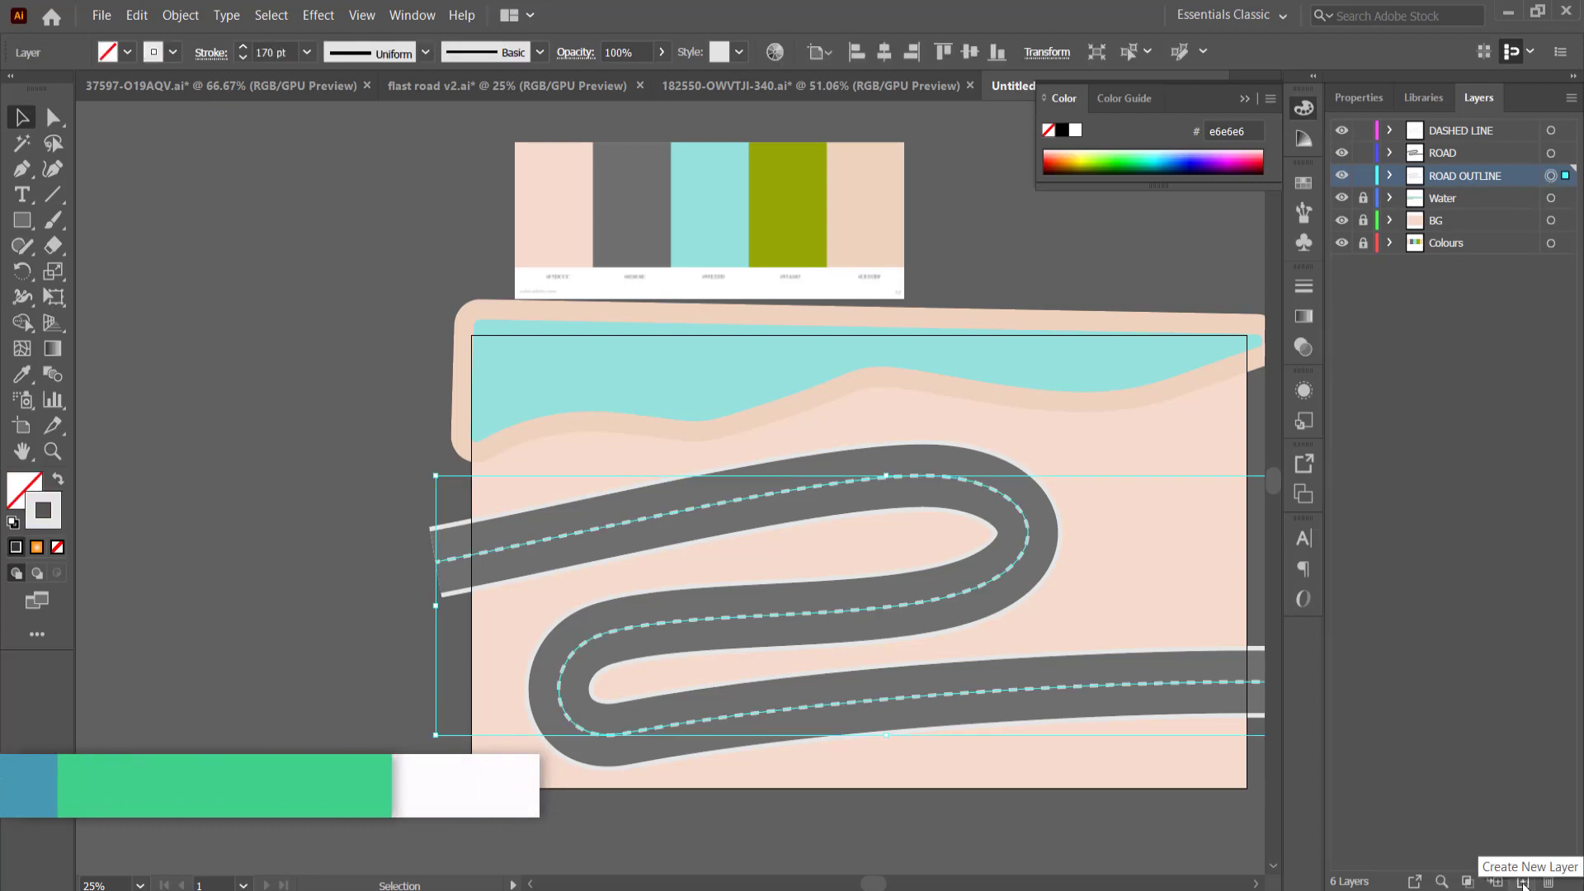
click(1522, 881)
click(1415, 199)
click(134, 16)
click(186, 188)
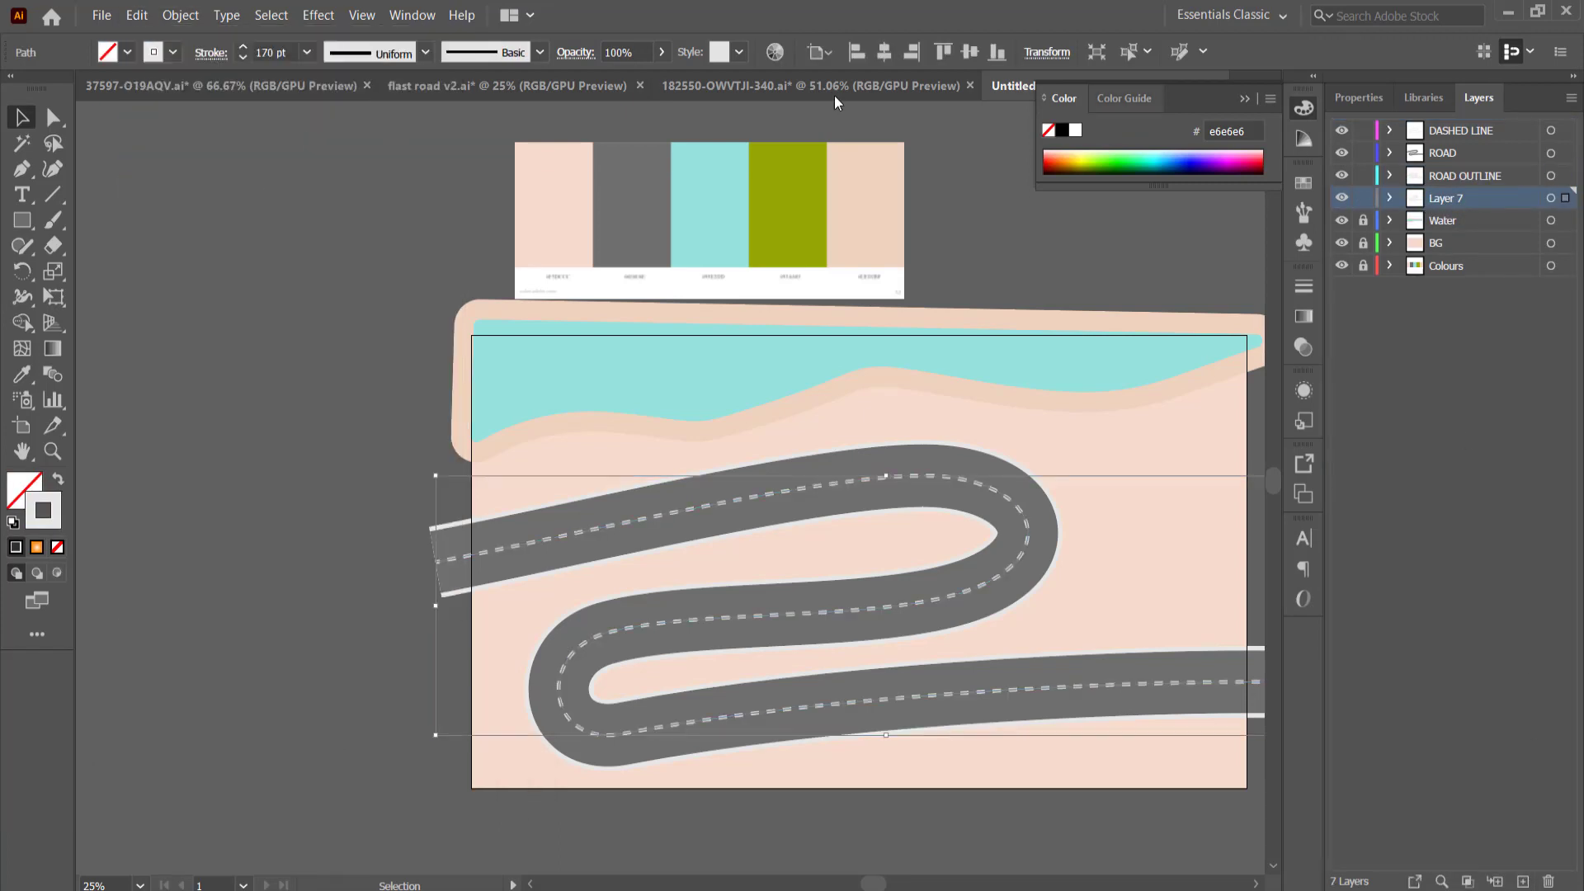
Step: Give the lower outline path a 200 pt stroke in the palette's beige (eed2bf) with no fill
click(1358, 97)
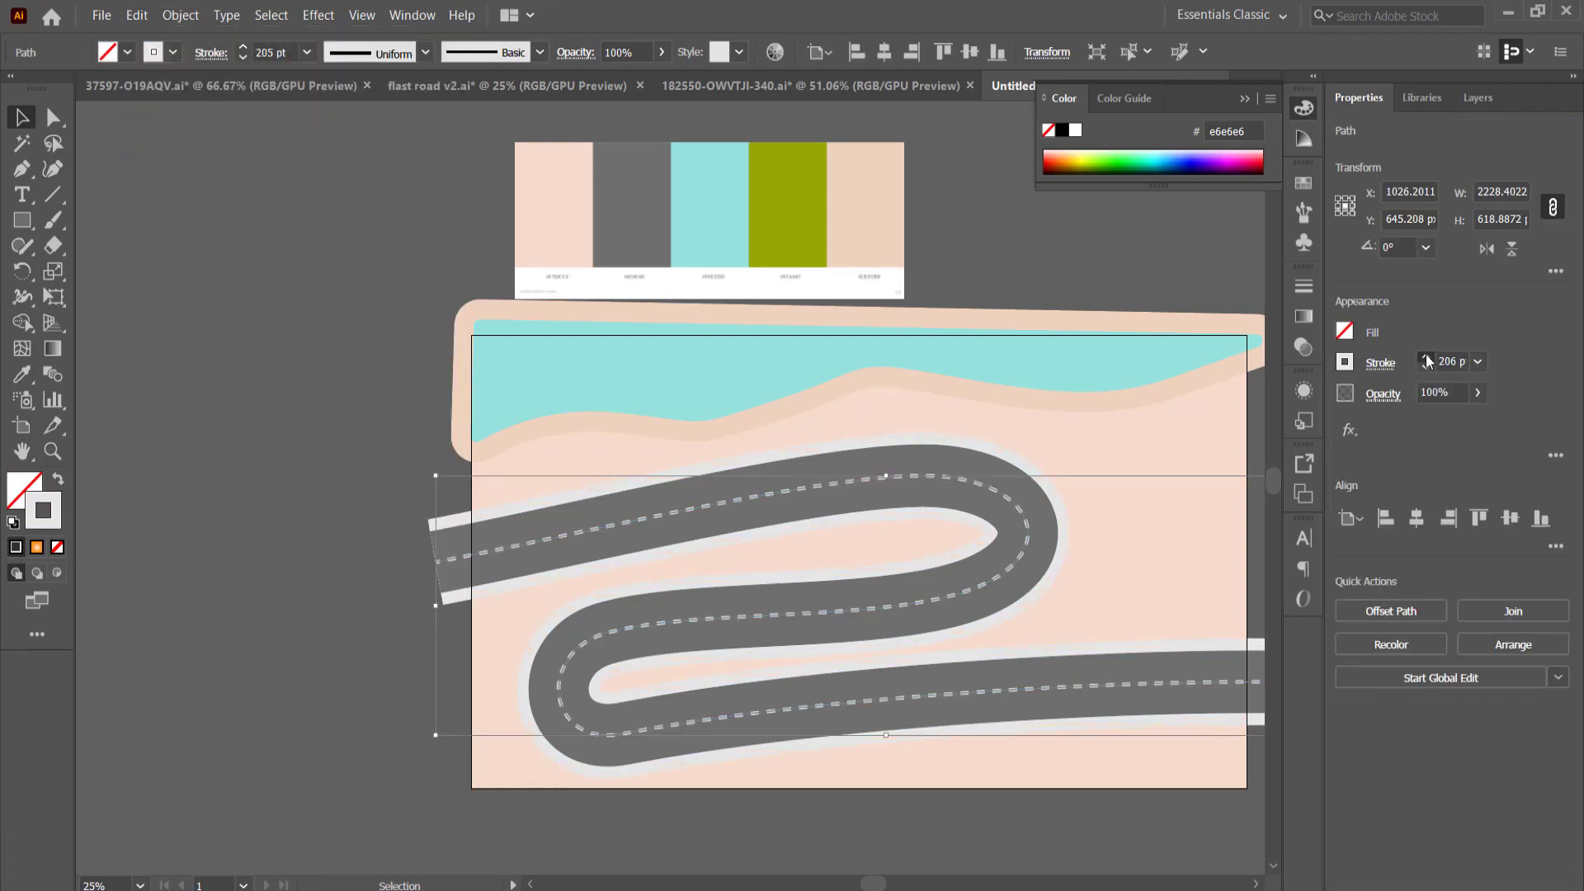
key(i)
click(871, 204)
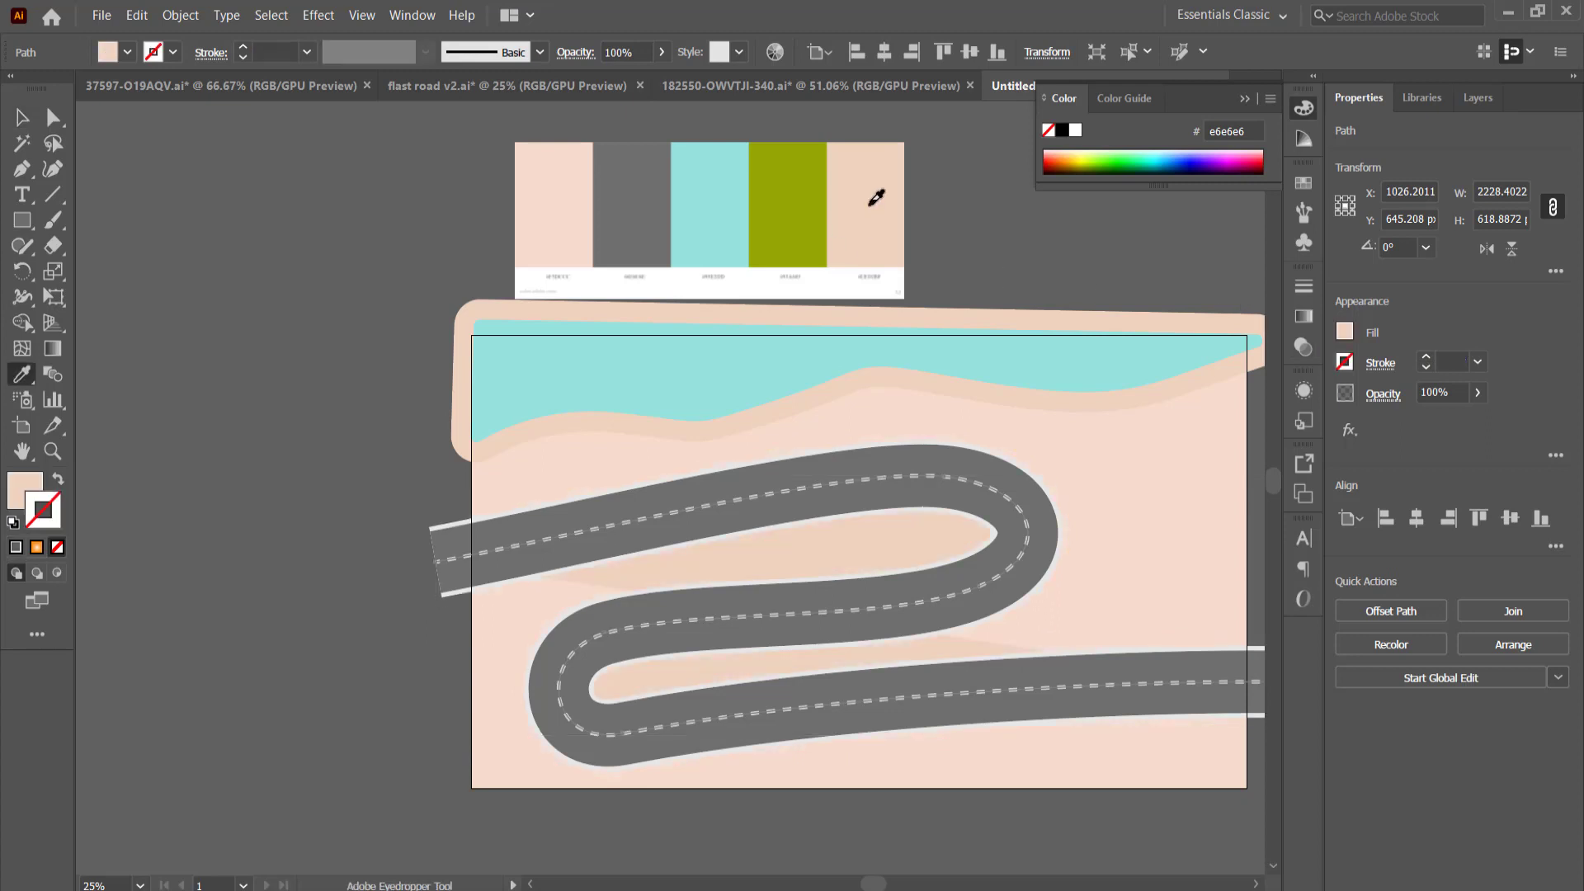
click(788, 204)
click(869, 205)
click(57, 480)
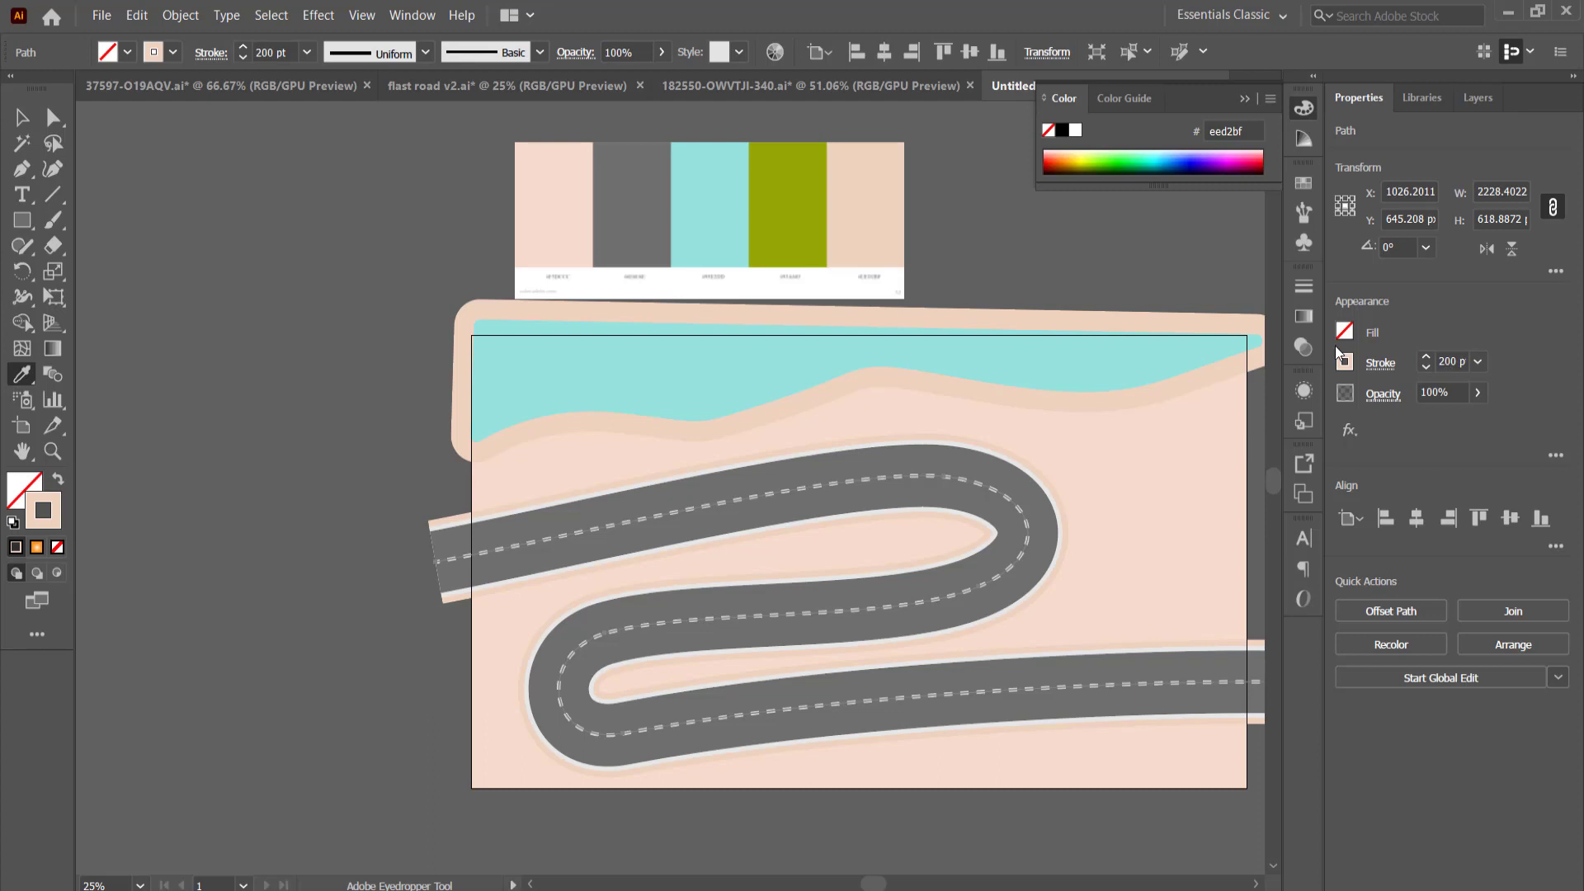
key(v)
click(277, 278)
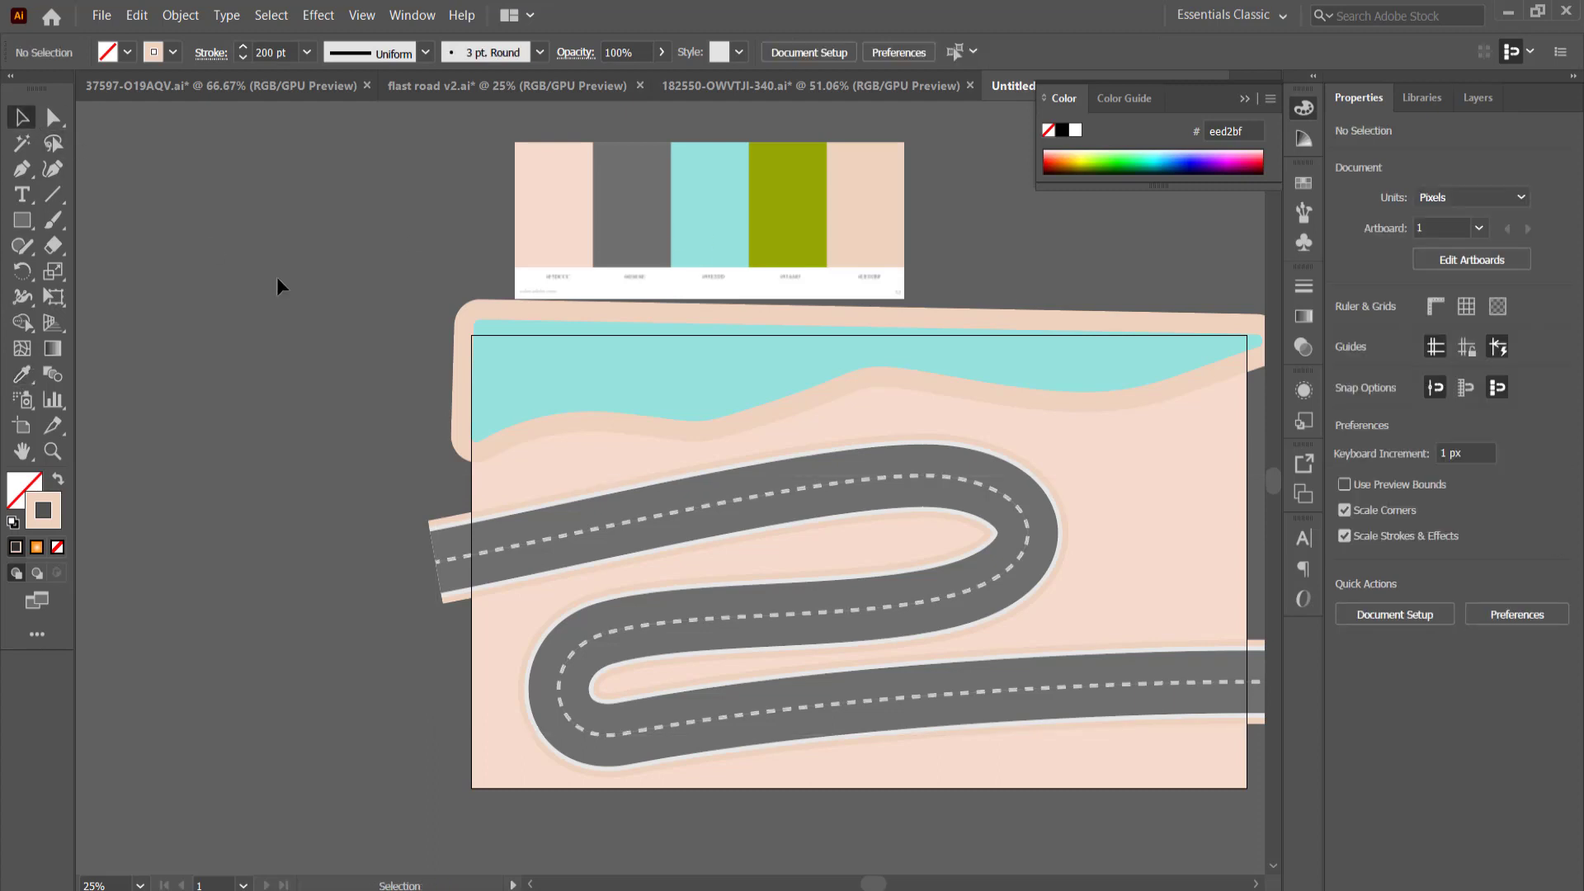
Step: Rename the beige outline's layer as a road outline and add a top layer named TREE
scroll(1103, 455, down, 1)
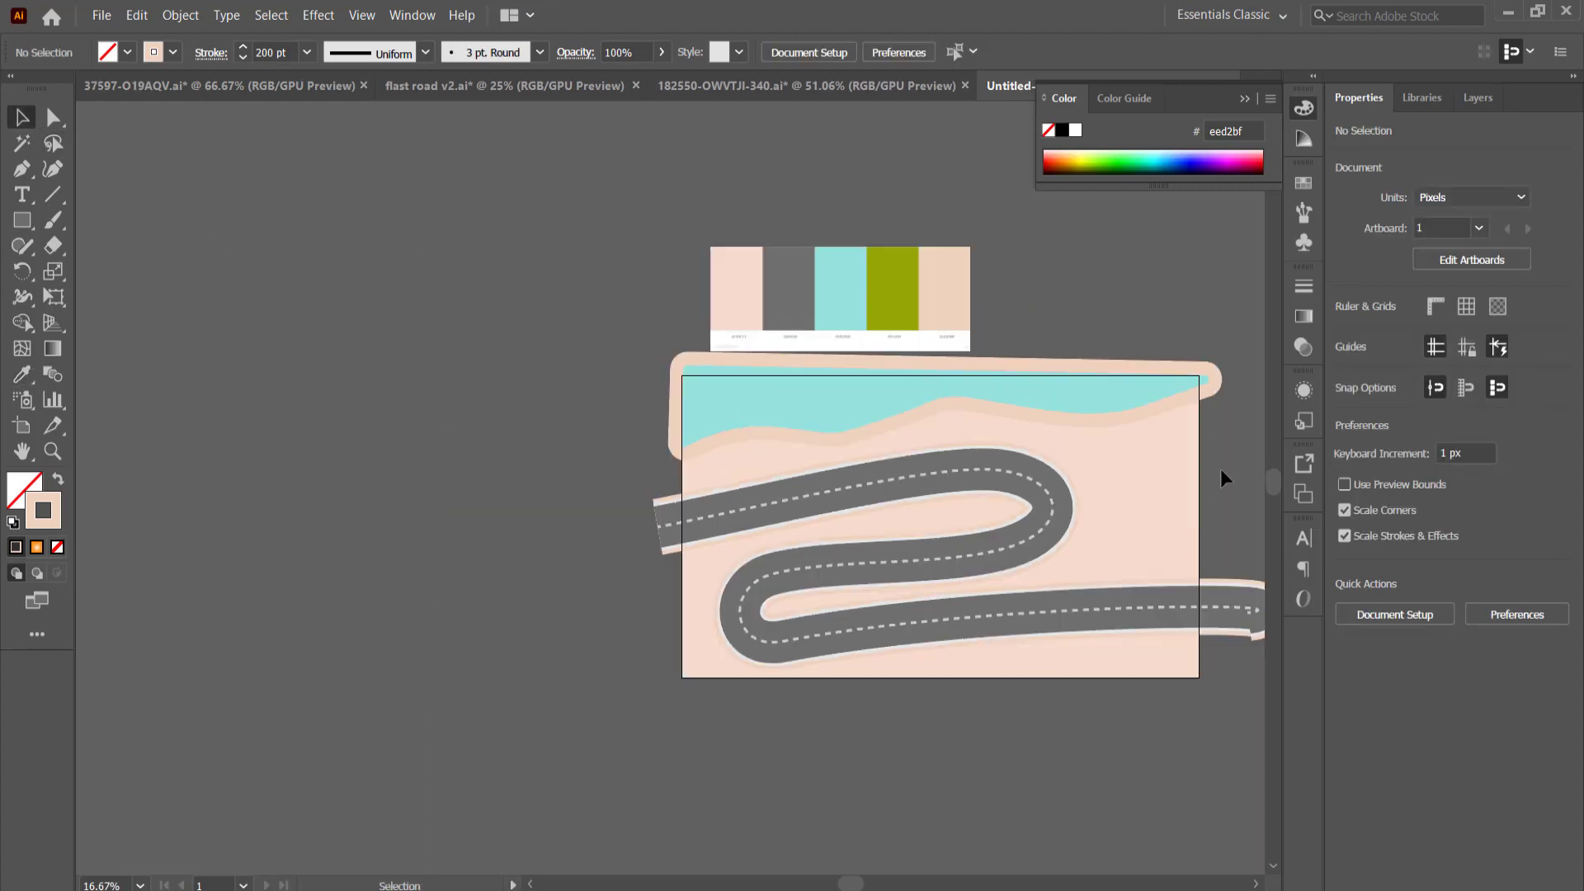
click(1477, 97)
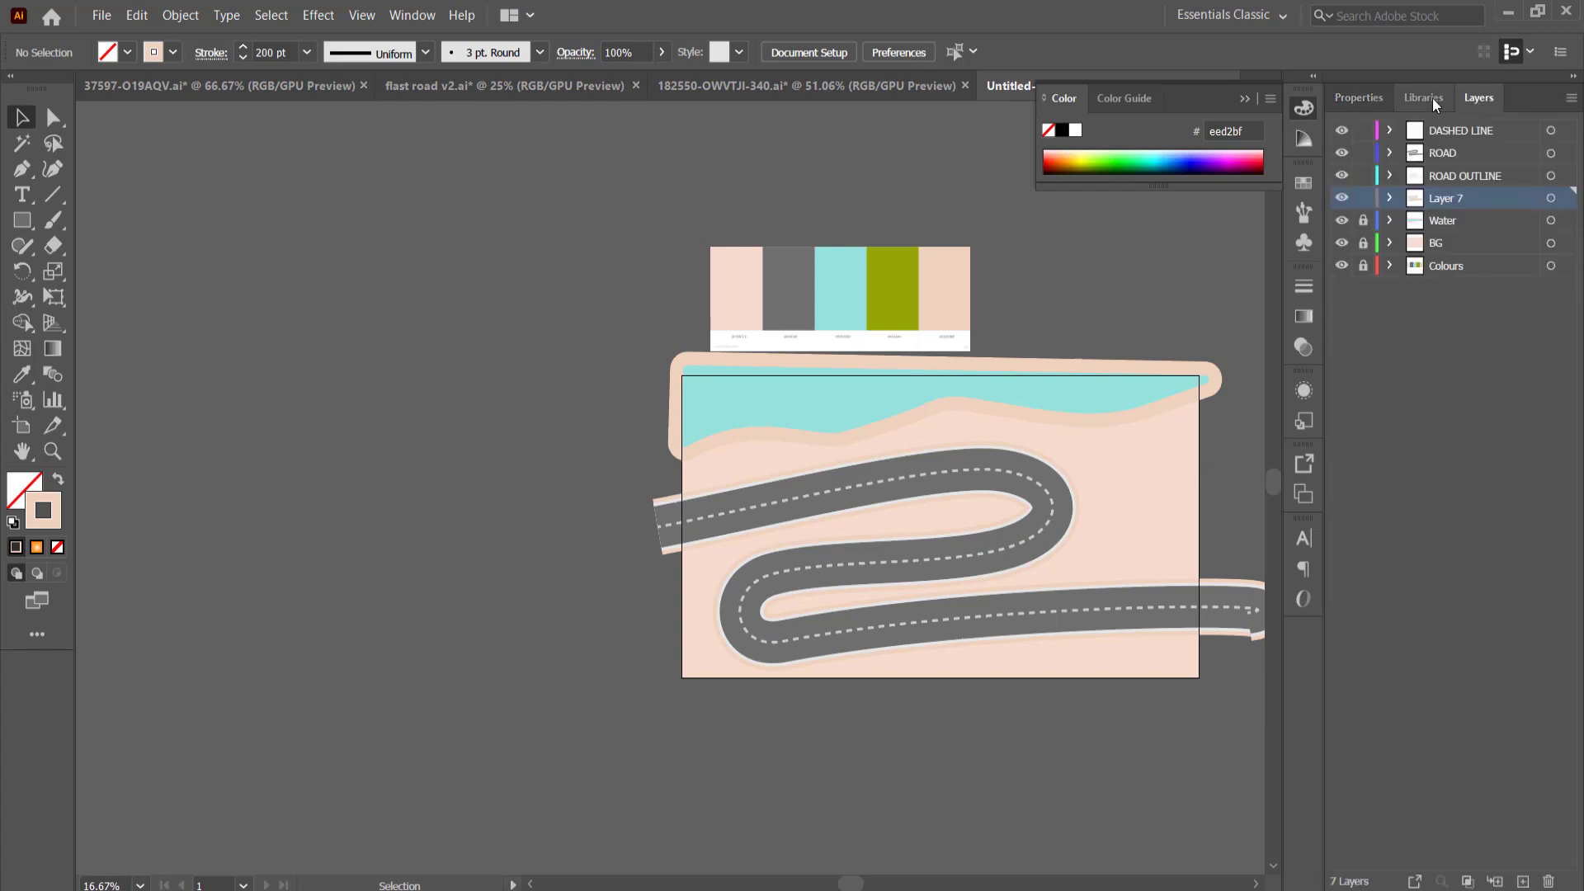
key(Return)
key(ctrl+l)
double_click(1449, 130)
text(TREE)
Step: Draw a narrow upright rounded rectangle beneath the shoreline as a tree trunk, with a fill and no stroke
scroll(799, 457, up, 2)
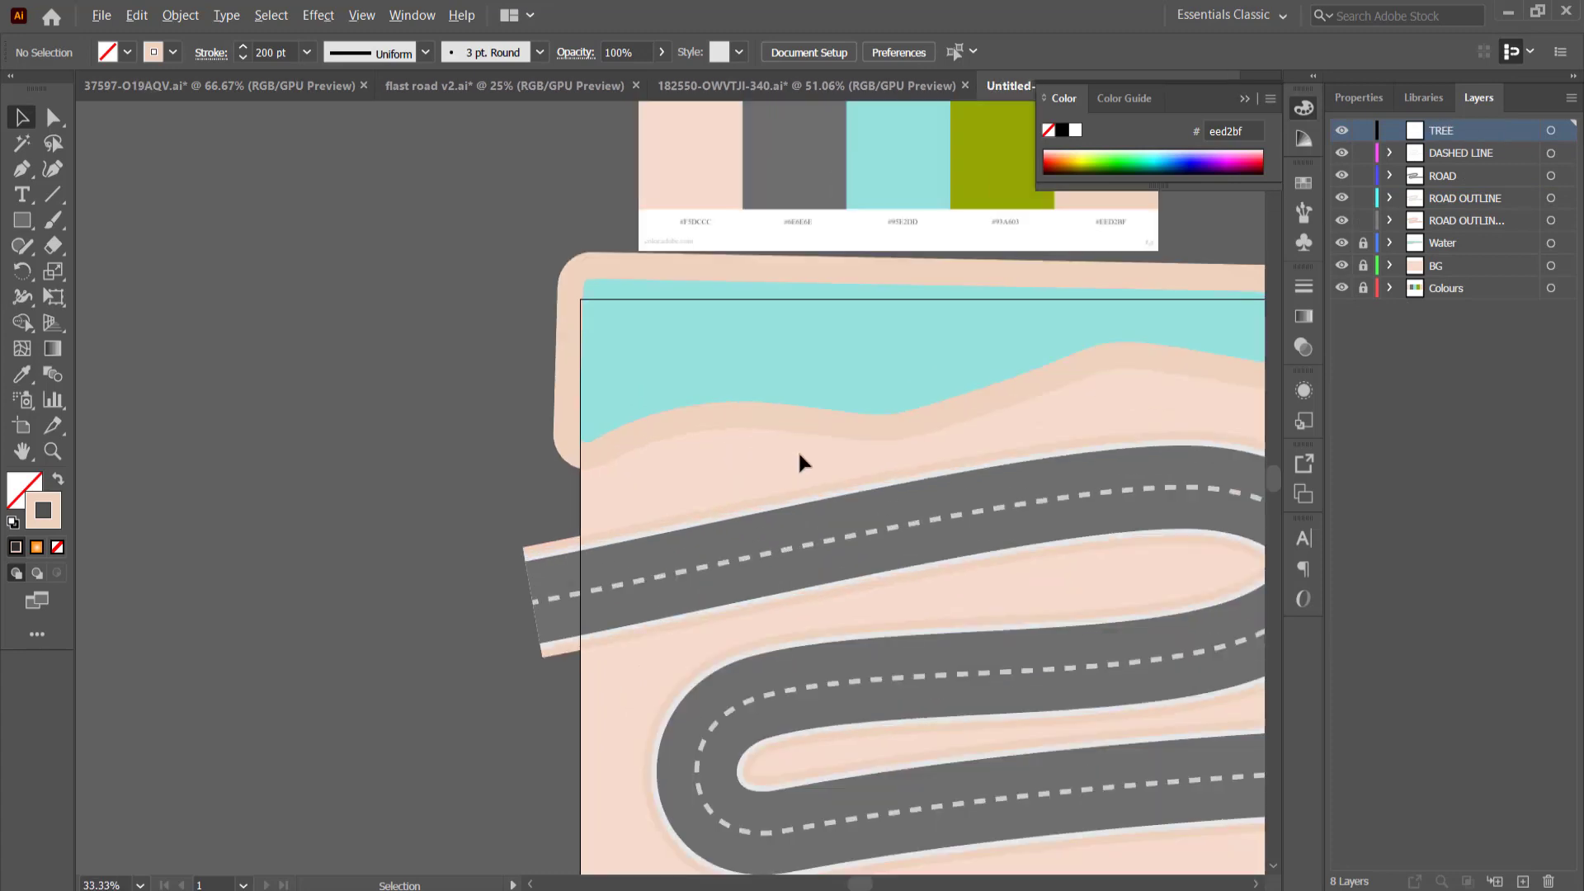
drag(23, 226, 72, 246)
drag(660, 462, 673, 509)
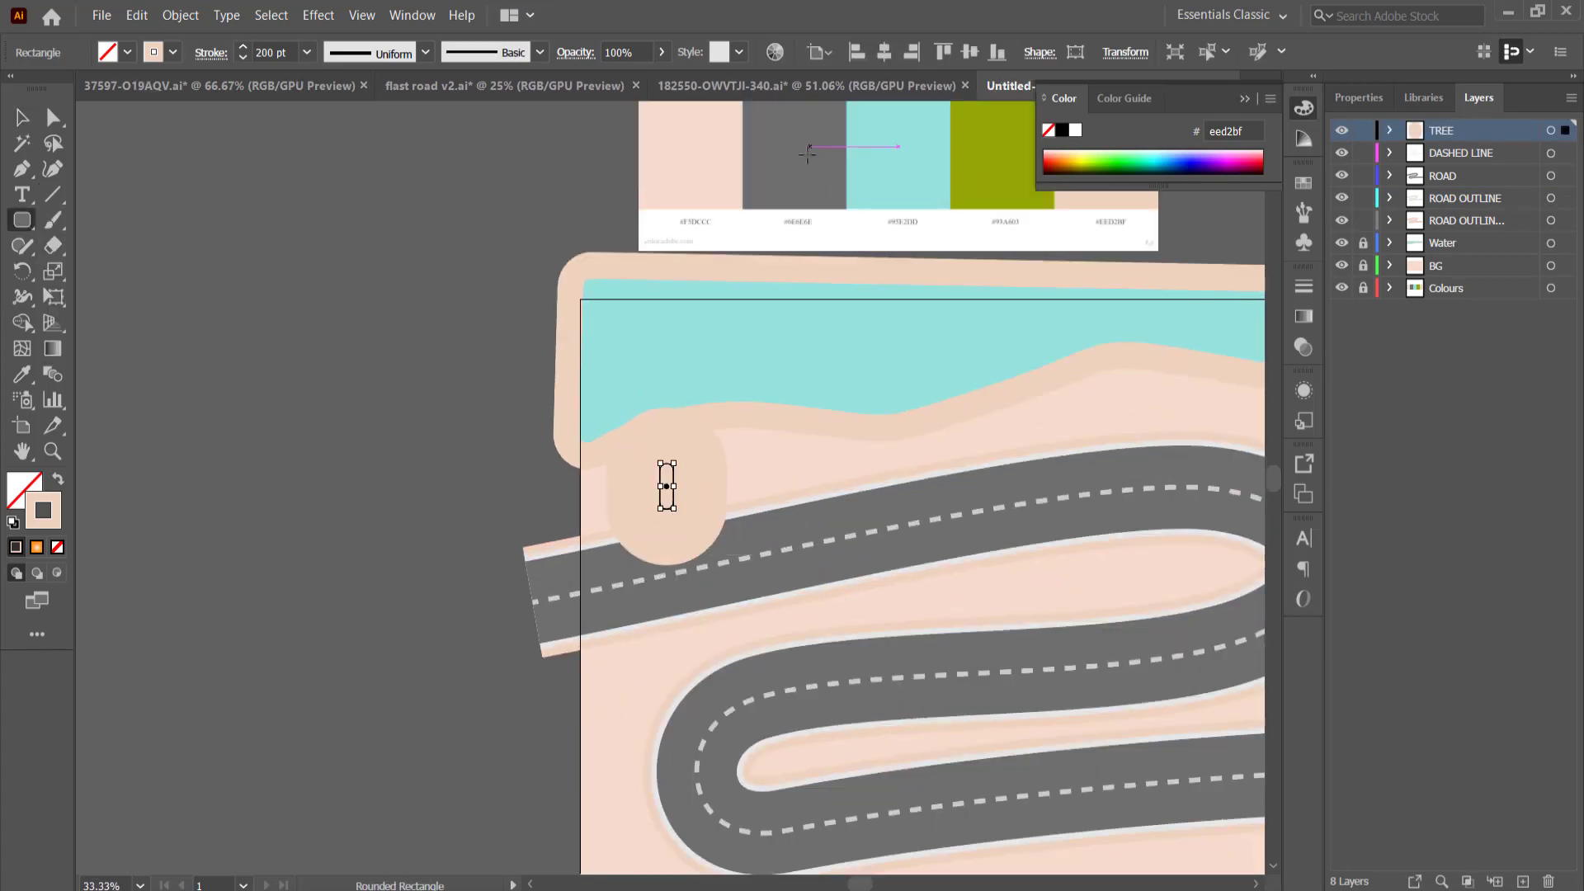
click(58, 480)
Step: Fill the tree trunk with brown aa7707
double_click(31, 486)
click(1336, 507)
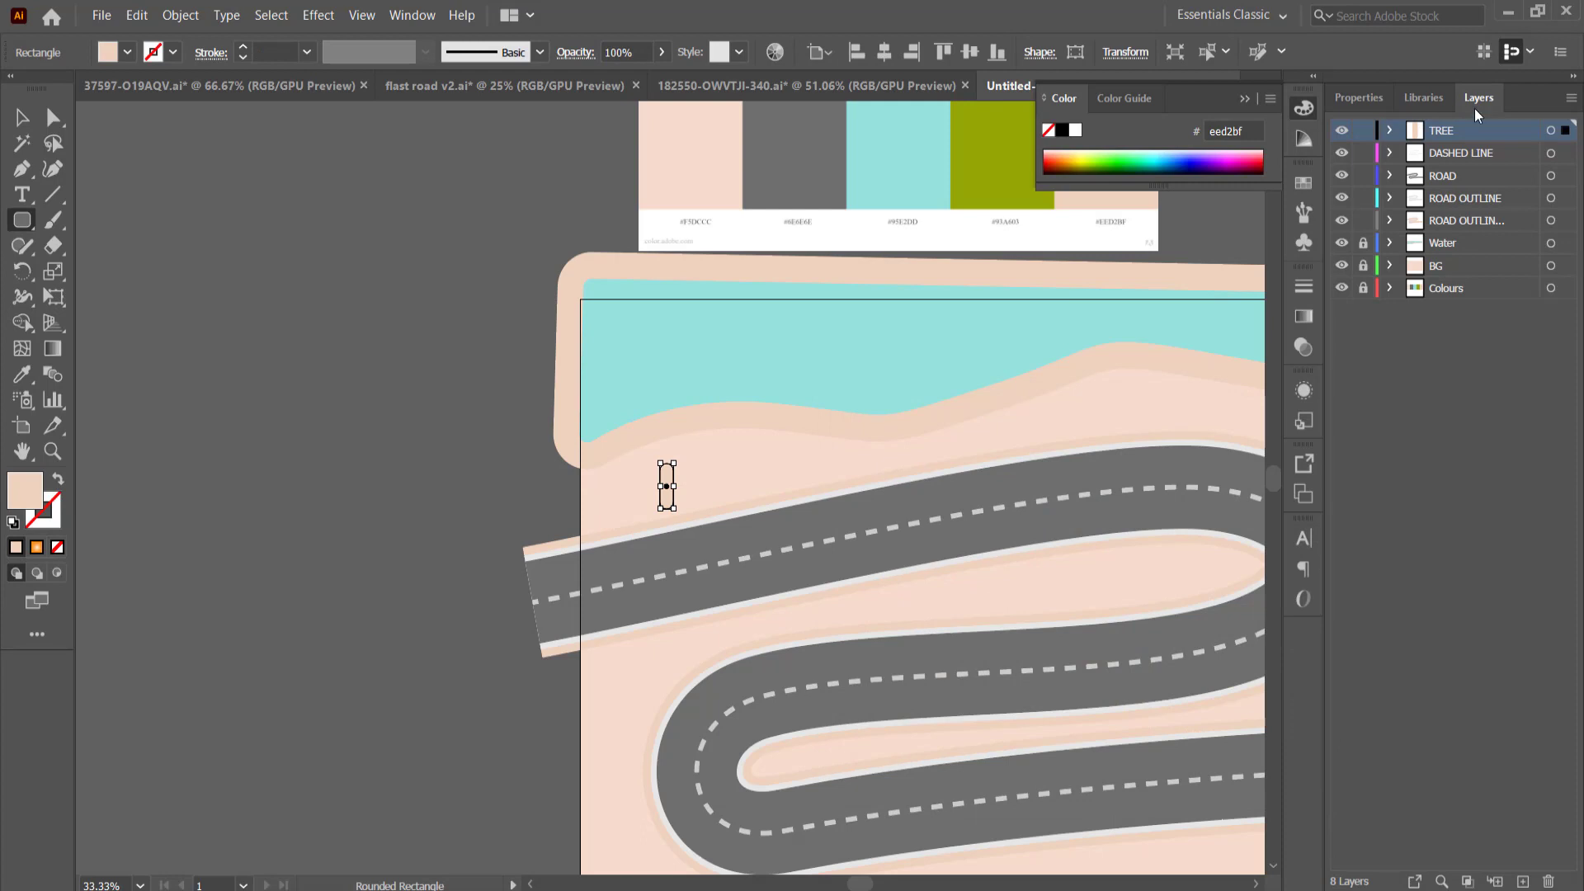
double_click(25, 491)
text(aa7707)
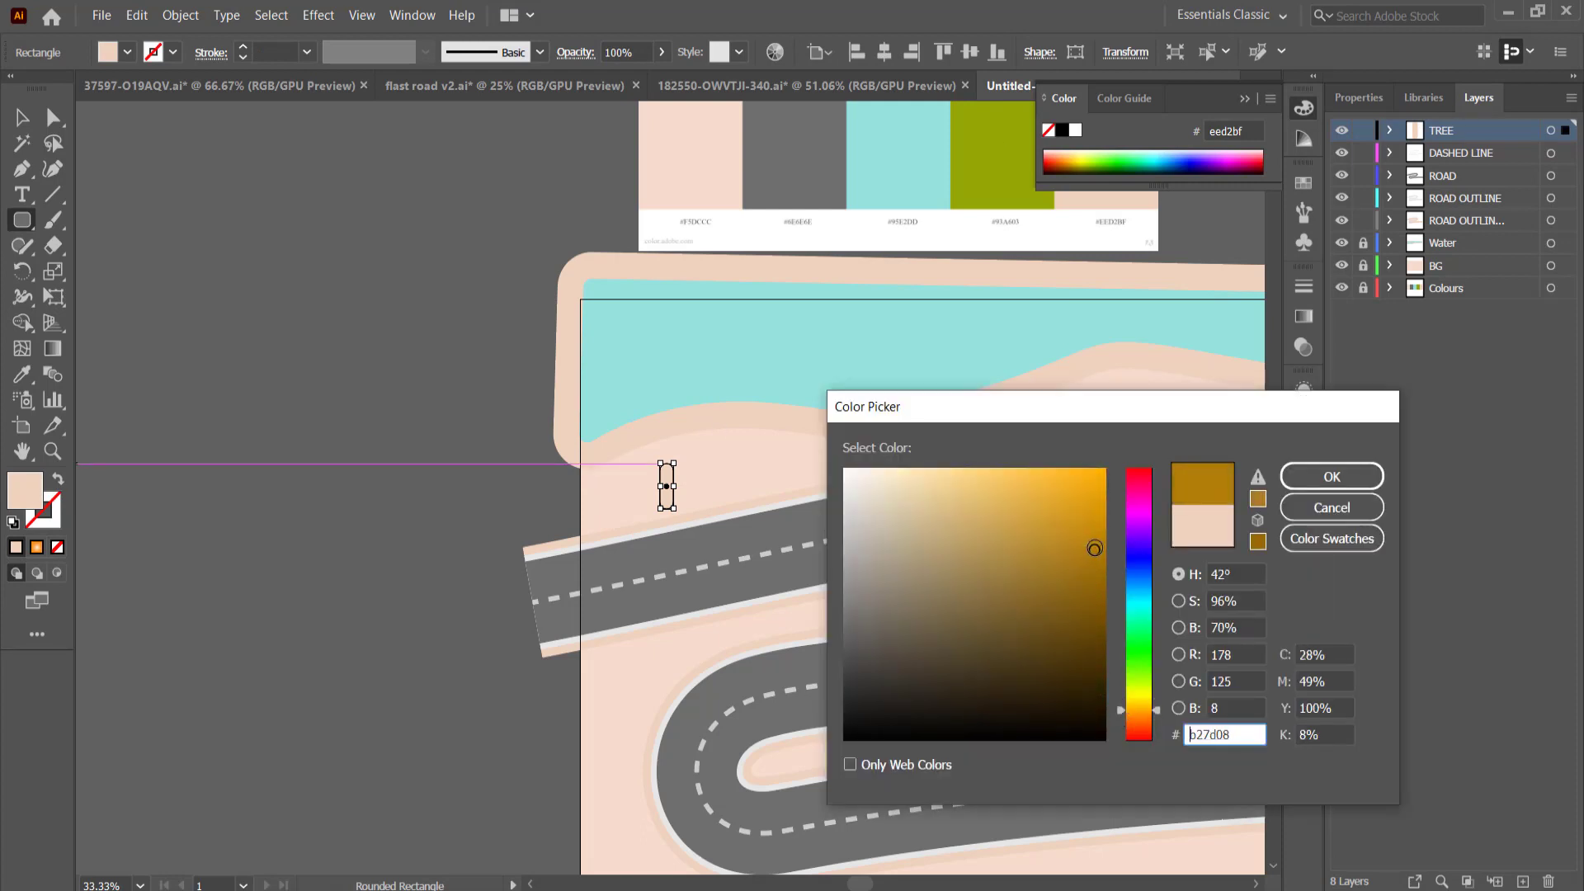
key(Return)
click(698, 465)
Step: Draw a circle for the tree's foliage and centre it over the top of the trunk
scroll(700, 465, up, 1)
drag(23, 220, 122, 269)
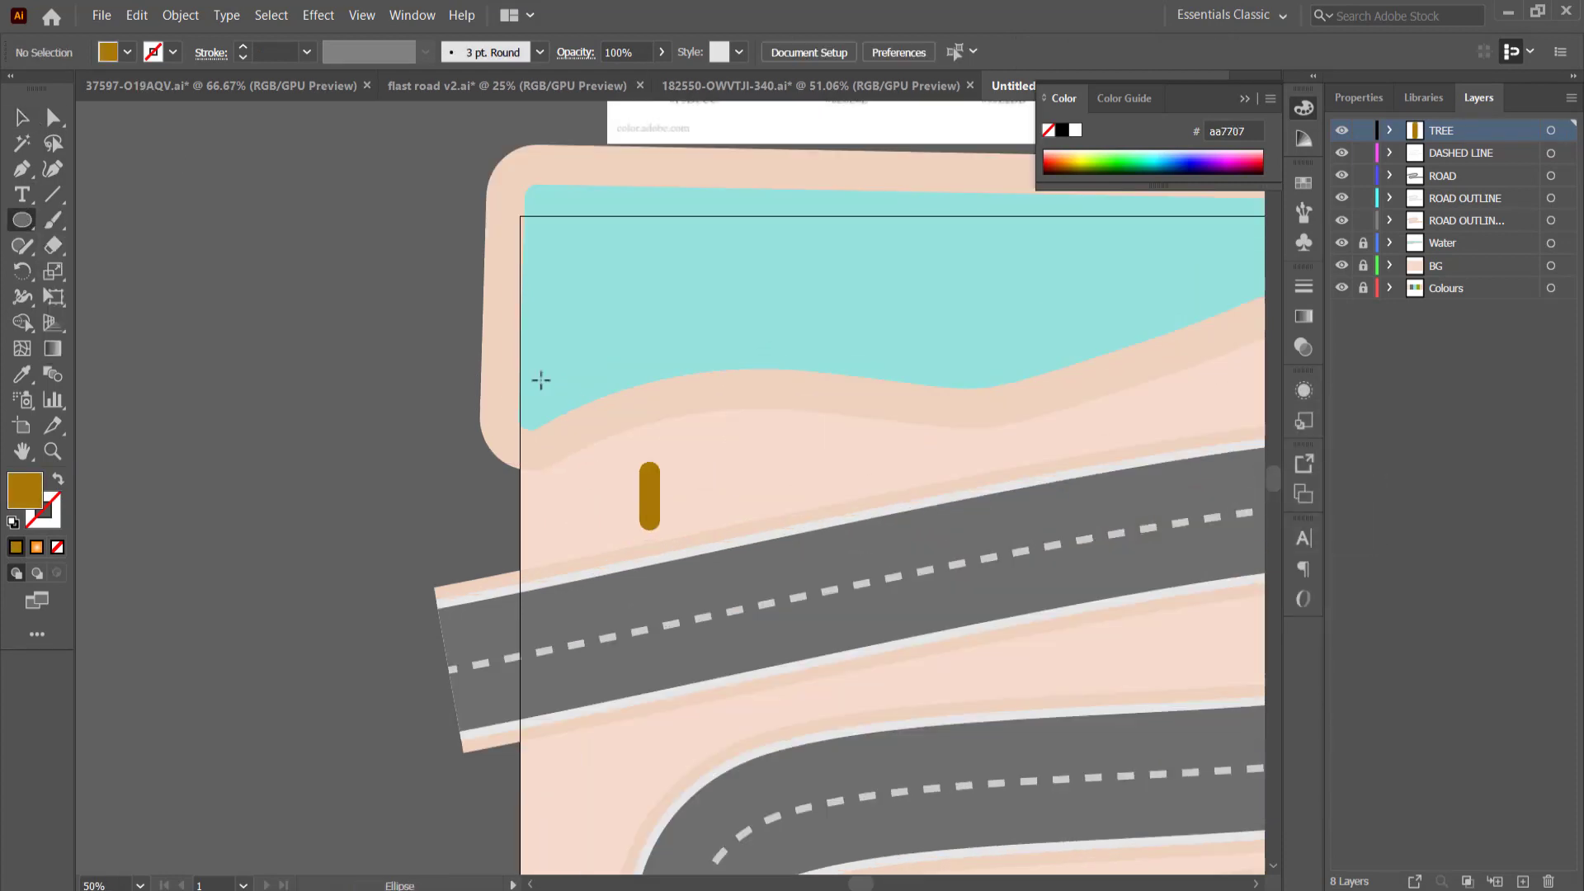
drag(637, 437, 688, 492)
key(v)
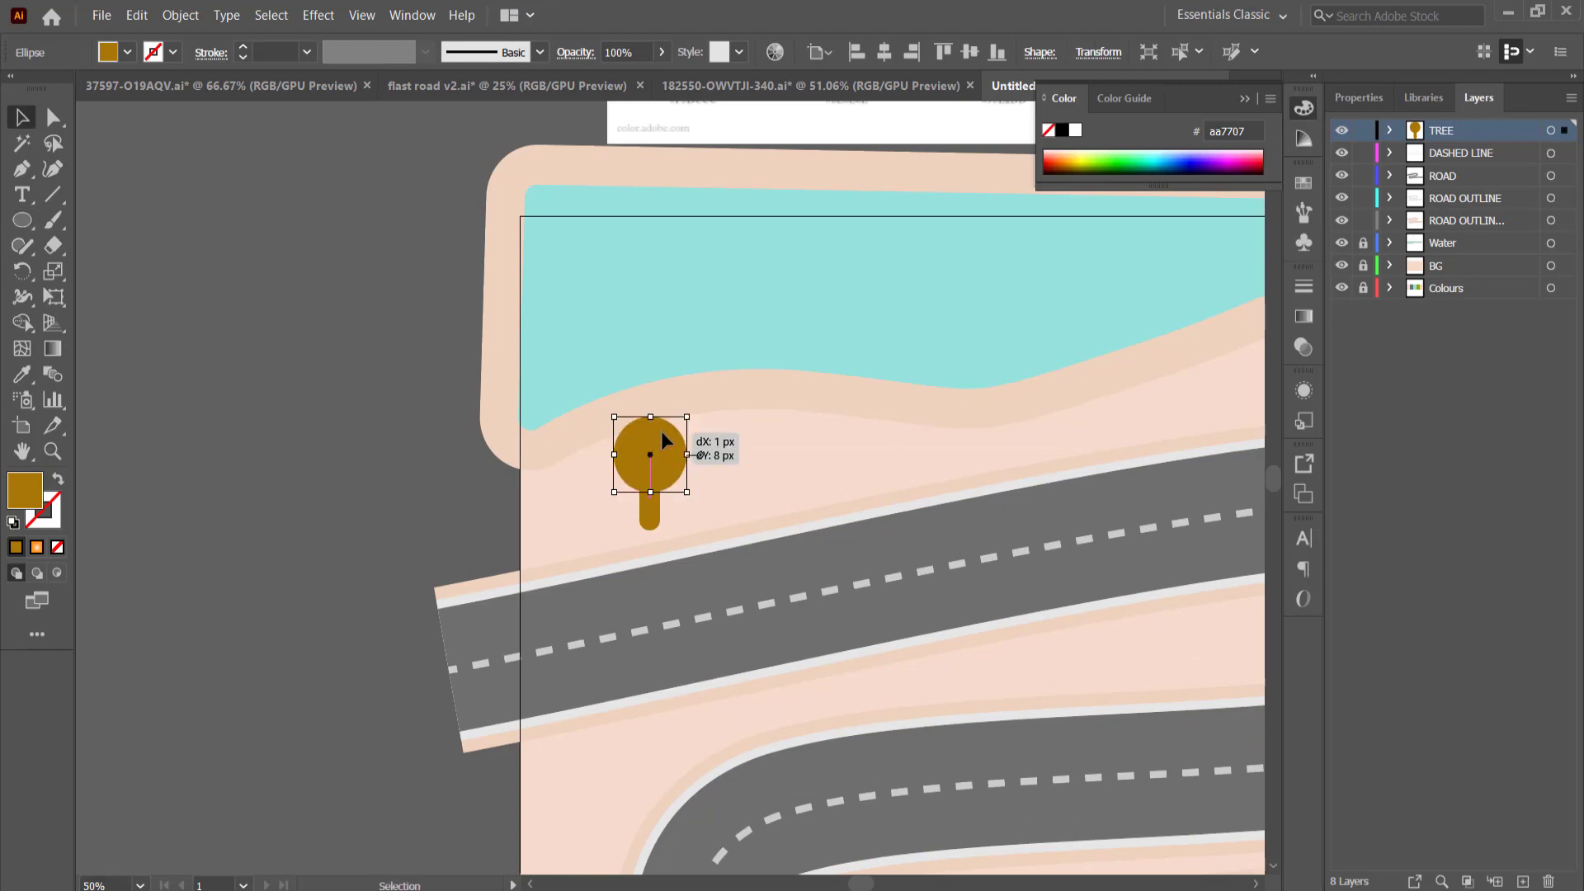
Step: Fill the foliage circle with the palette's olive green (93a603)
scroll(283, 273, up, 5)
key(i)
click(1163, 255)
key(v)
click(795, 619)
Step: Draw a small circle inside the foliage and fill it with bright yellow-green dbea1f
scroll(789, 629, down, 1)
scroll(687, 636, up, 2)
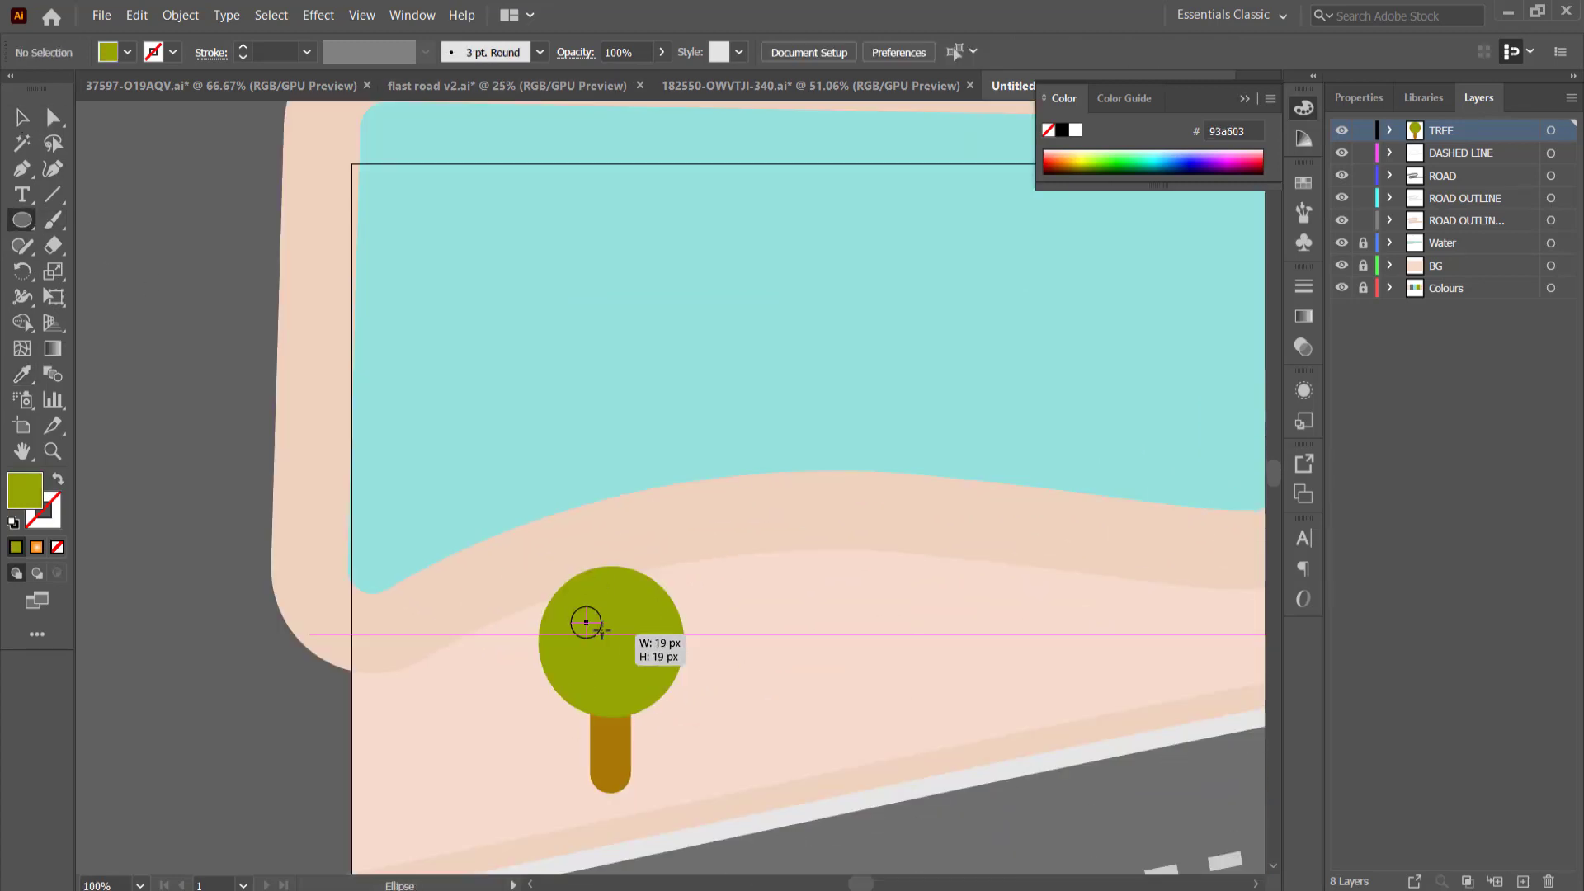
drag(602, 632, 593, 627)
double_click(25, 491)
text(dbea1f)
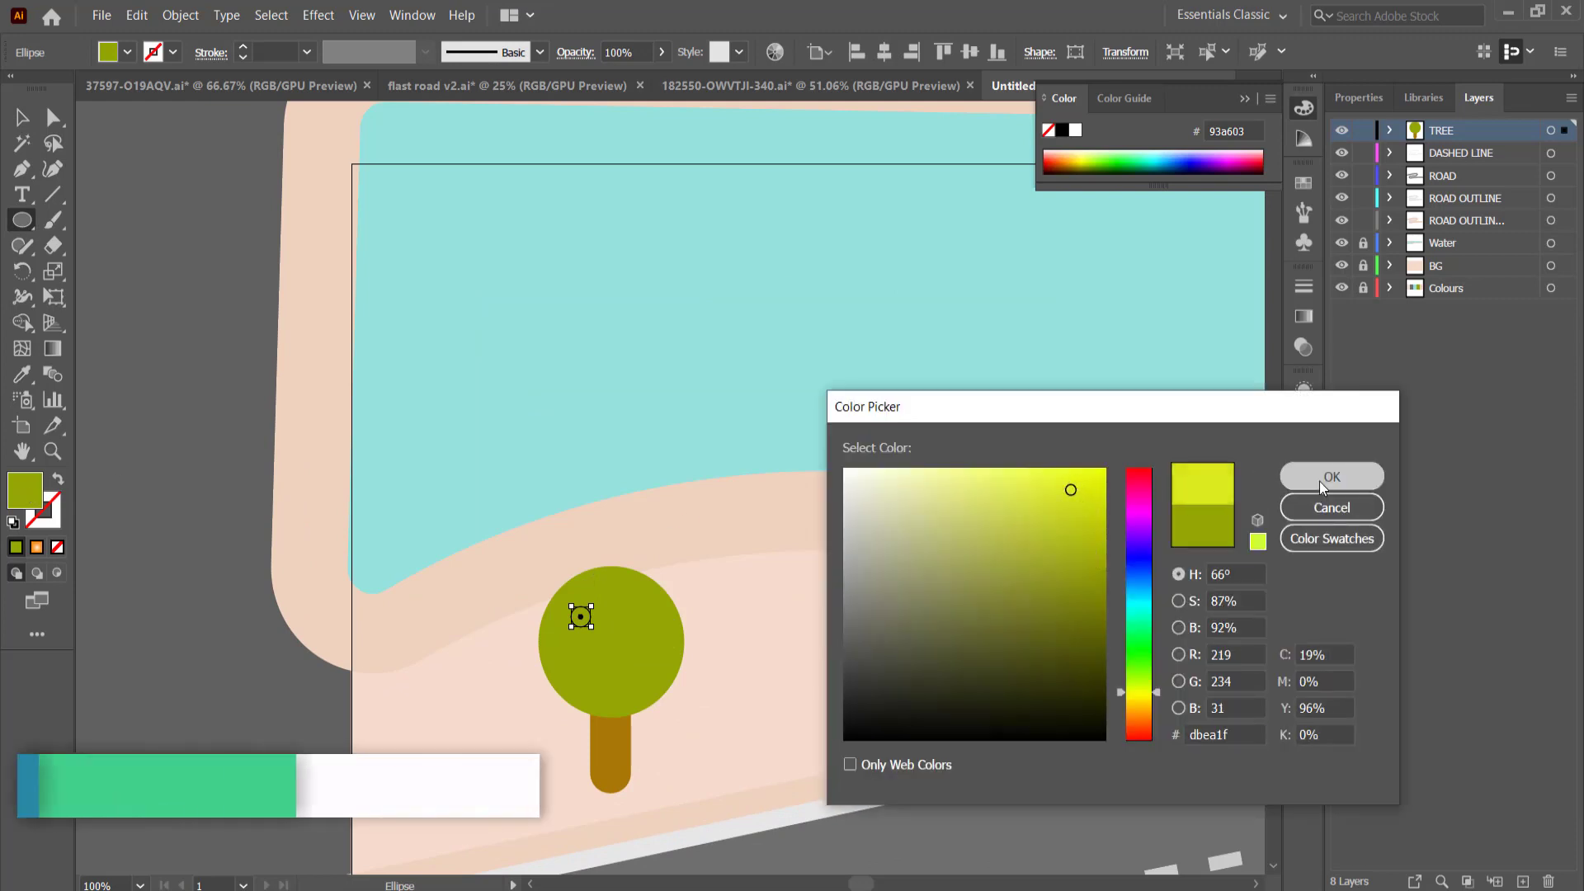
key(Return)
Step: Duplicate the yellow-green dot five times and scatter the copies across the foliage
scroll(593, 625, up, 2)
key(v)
drag(579, 610, 646, 569)
drag(647, 570, 652, 641)
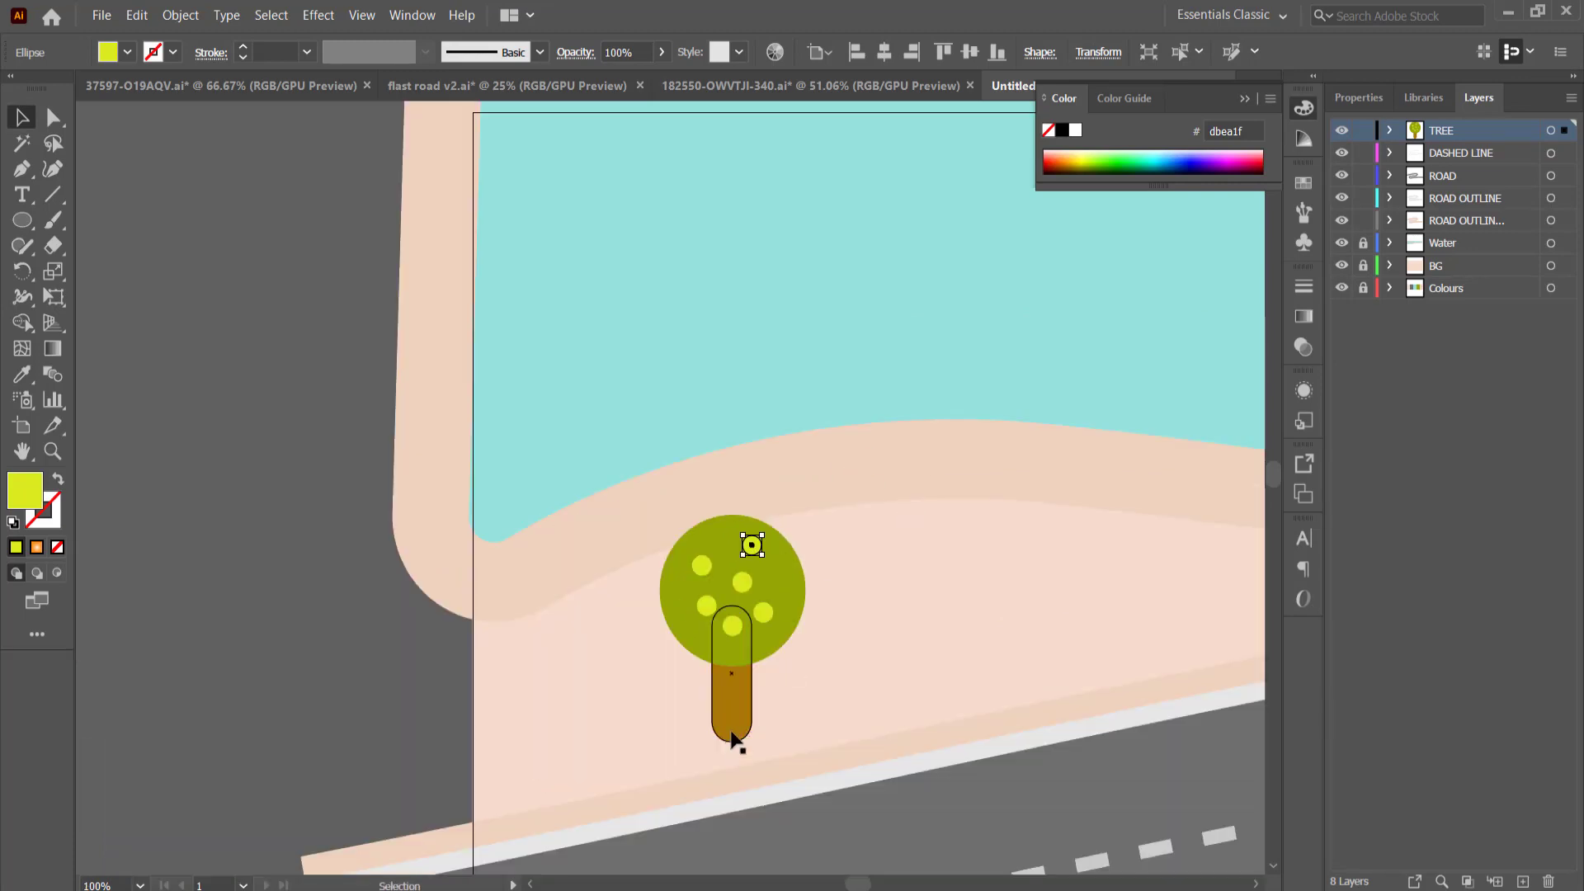
Step: Select the trunk, foliage and all dots and group them as one tree
shift+click(732, 738)
shift+click(701, 546)
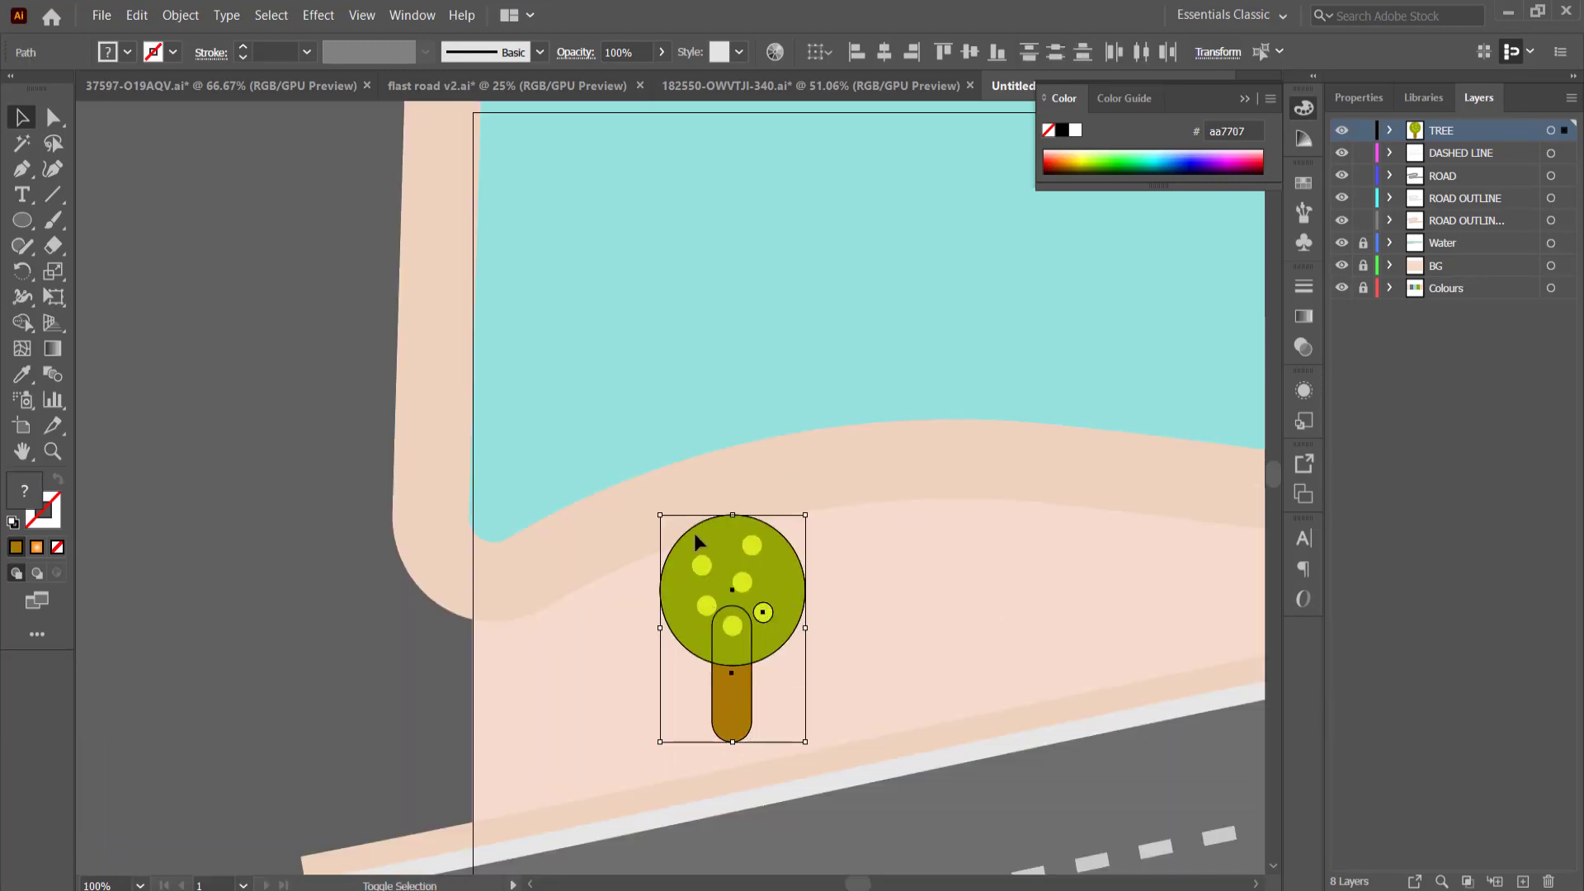
key(ctrl+g)
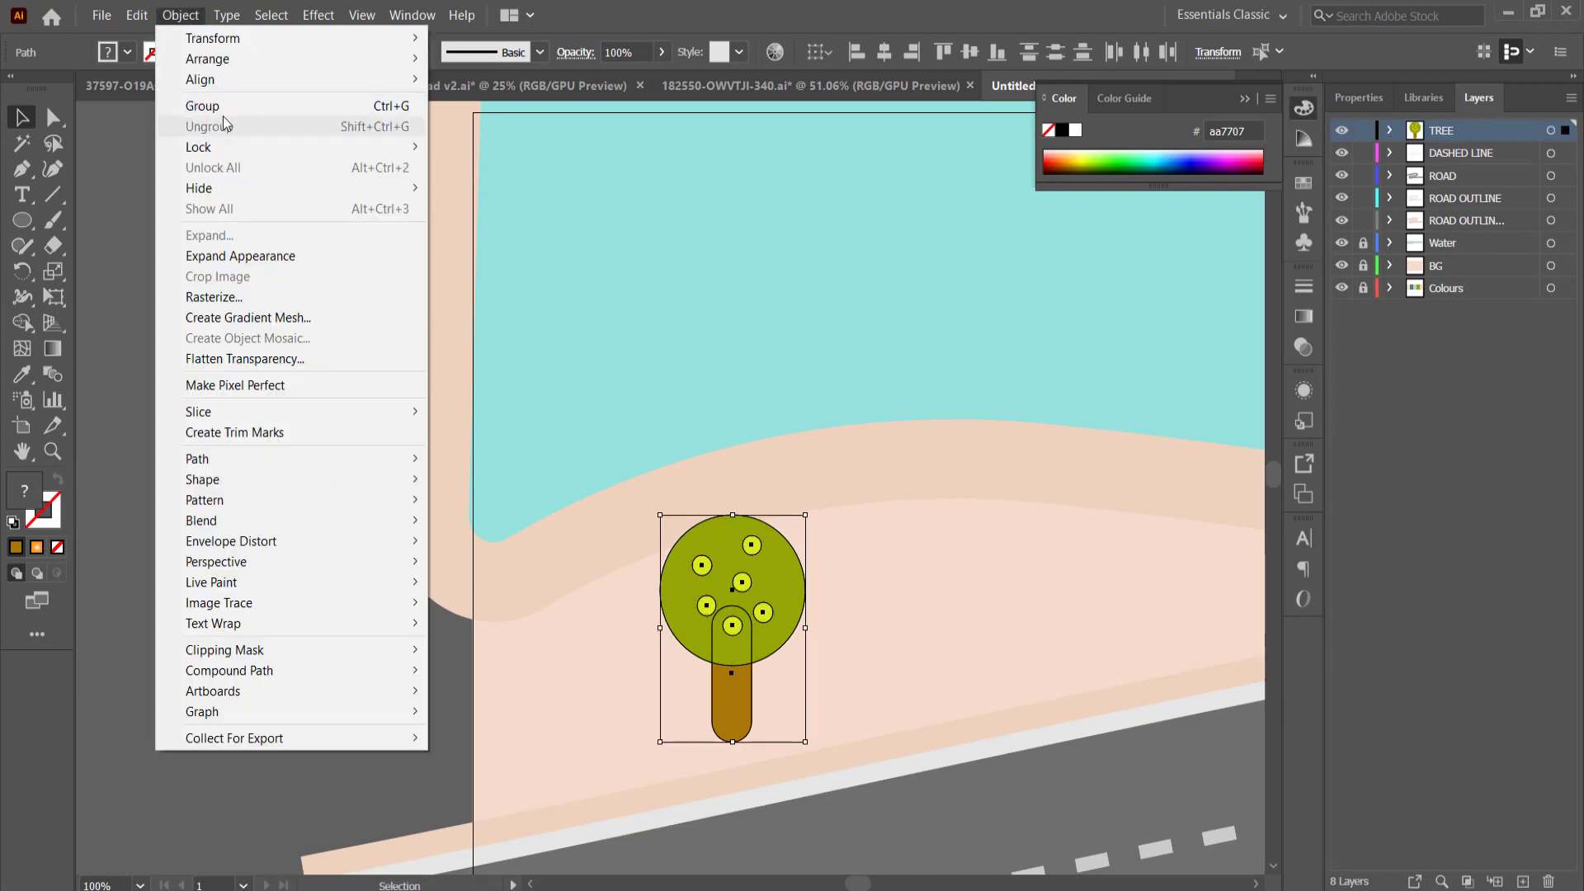
click(928, 550)
Step: Place eight copies of the tree group along the shoreline, between the road's bends and around the road
scroll(1013, 442, down, 3)
key(space)
drag(982, 459, 550, 362)
drag(552, 363, 919, 297)
drag(918, 296, 979, 462)
drag(978, 462, 416, 576)
drag(413, 576, 1142, 770)
drag(1142, 770, 1165, 573)
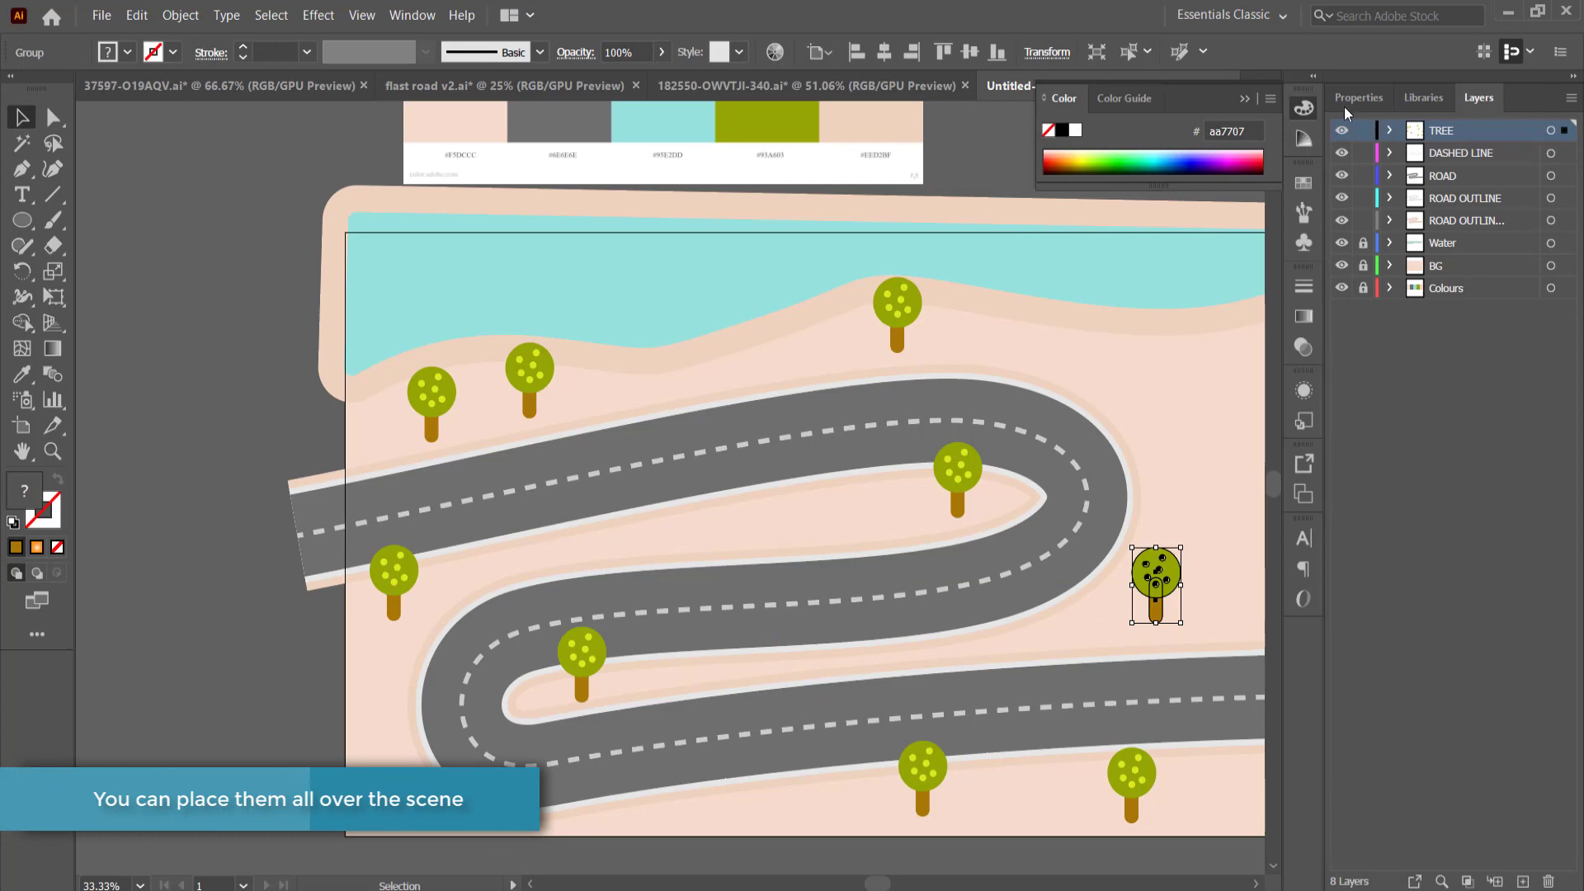
Step: Create a new layer named GRAVEL and copy one gravel group from the Gravel layer of flast road v2.ai
key(ctrl+l)
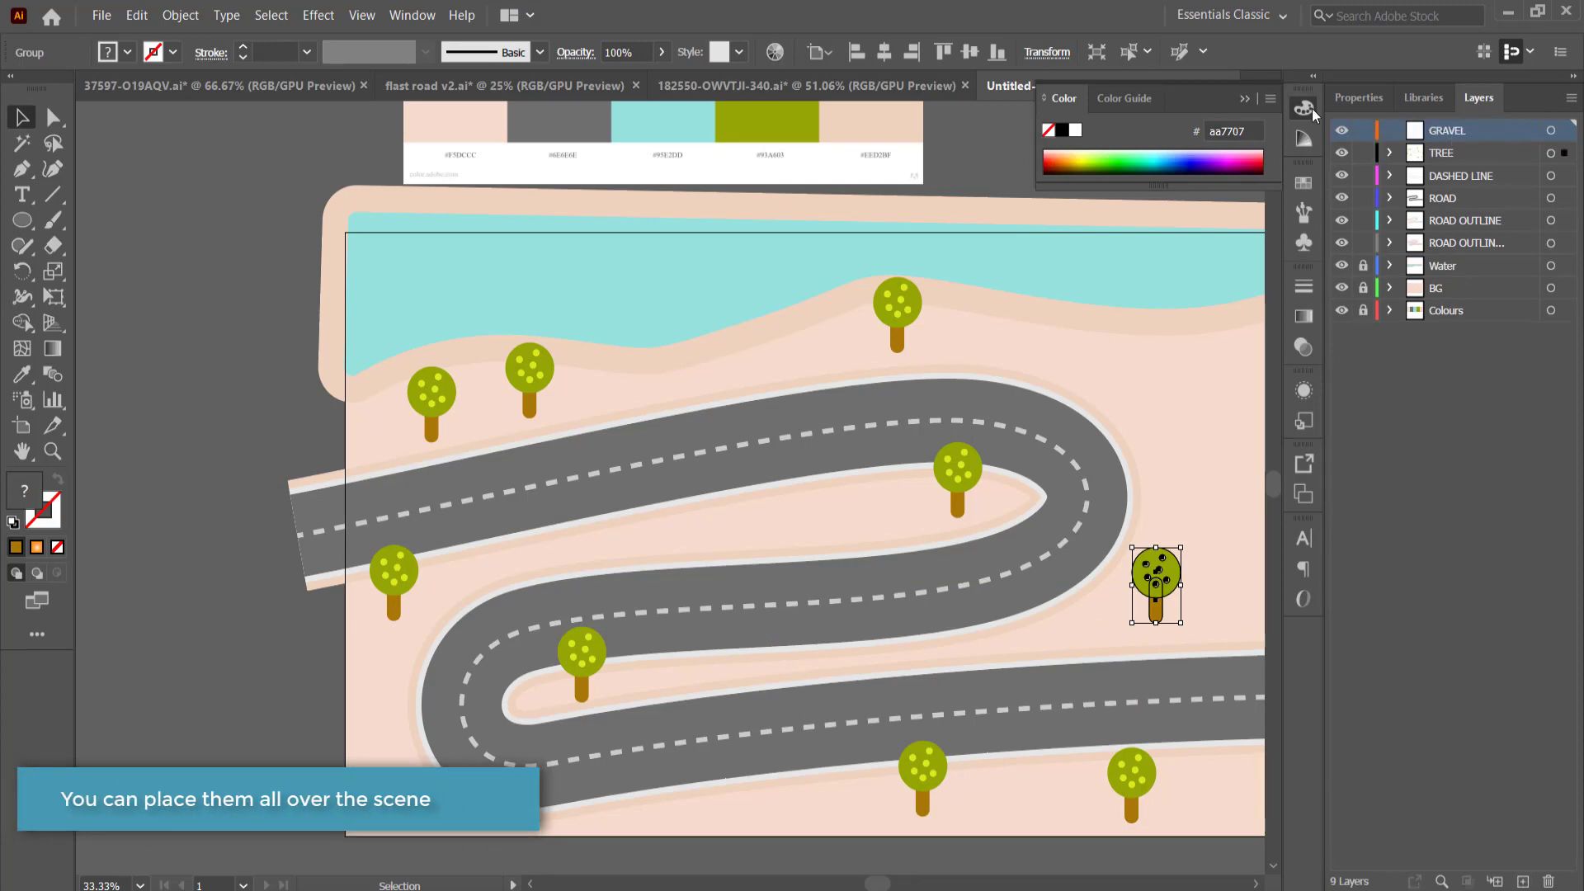
click(495, 84)
click(291, 90)
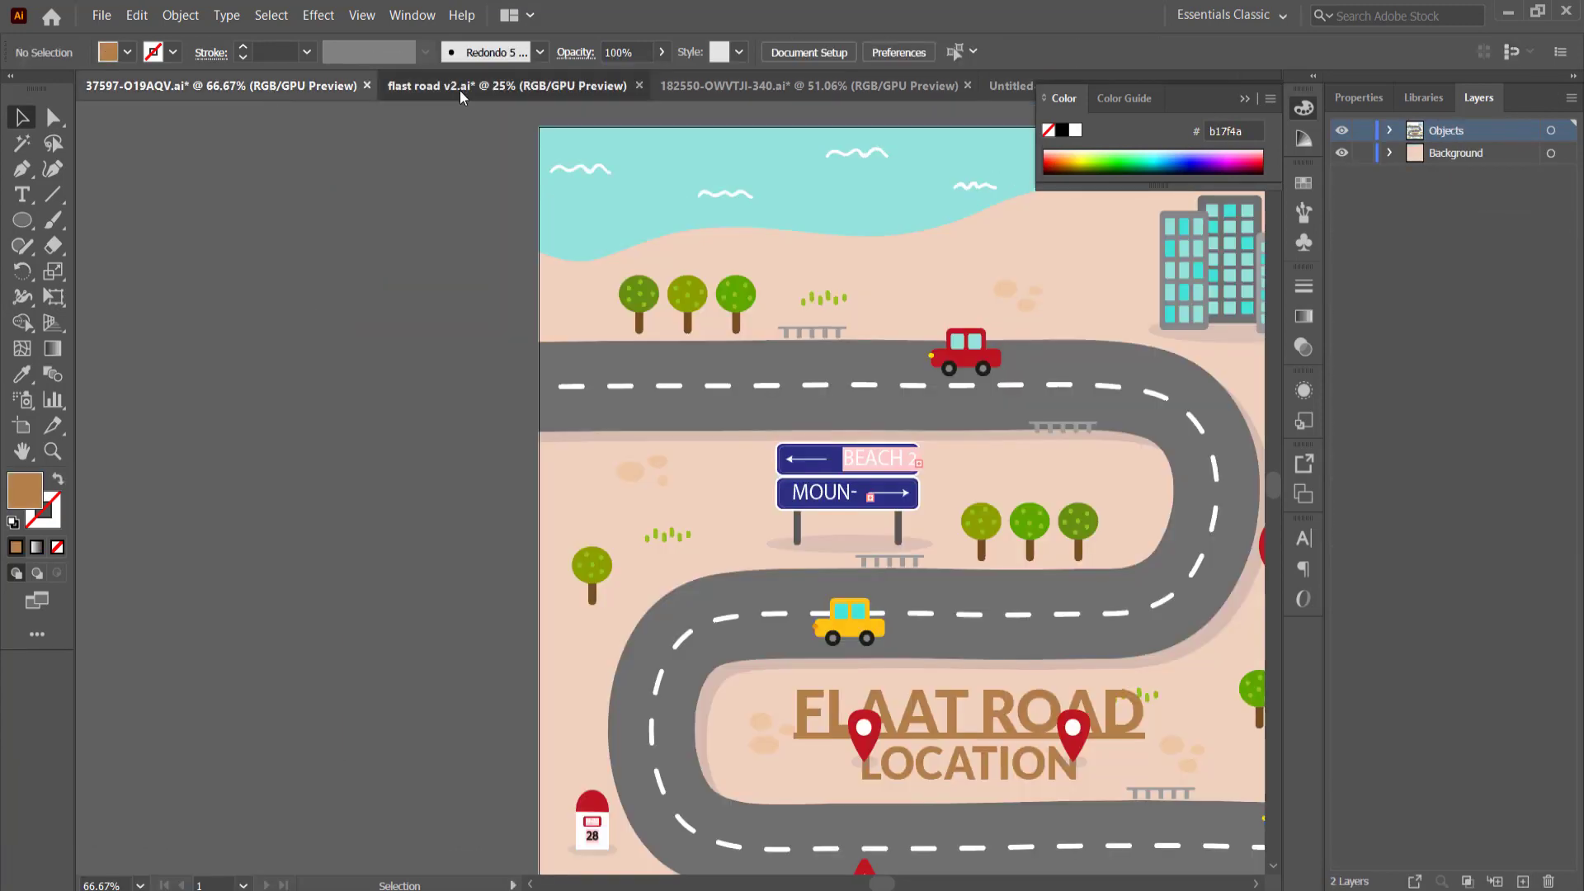
click(462, 89)
click(1453, 358)
click(1391, 357)
click(1550, 378)
key(ctrl+c)
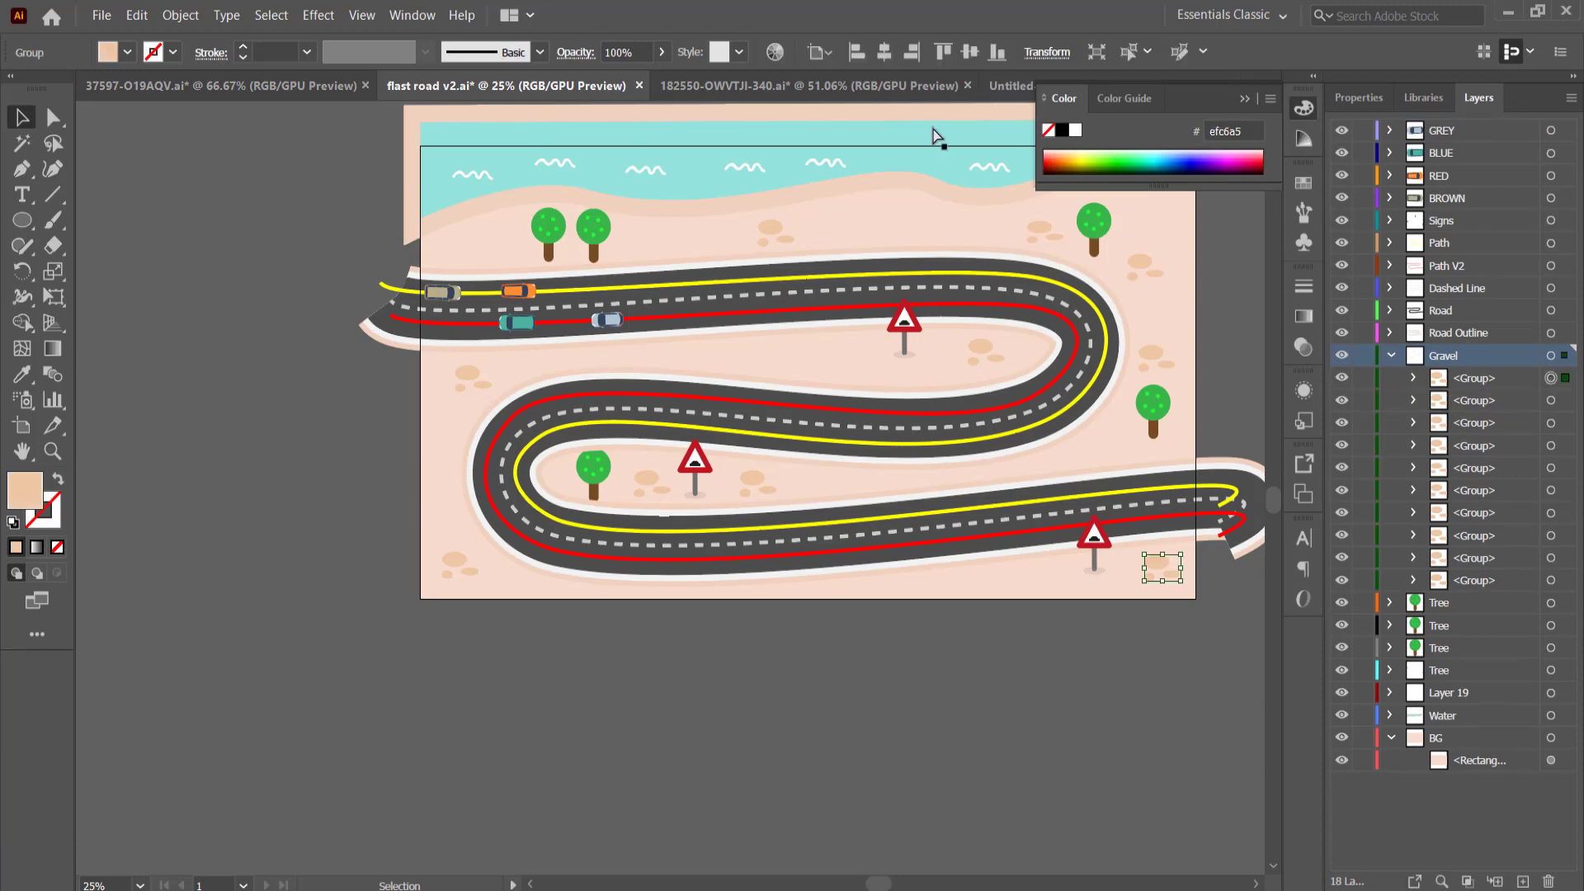
Step: Paste the gravel group into the GRAVEL layer of the untitled road map document
click(1006, 85)
key(ctrl+v)
drag(649, 494, 735, 391)
key(ctrl+z)
click(1450, 130)
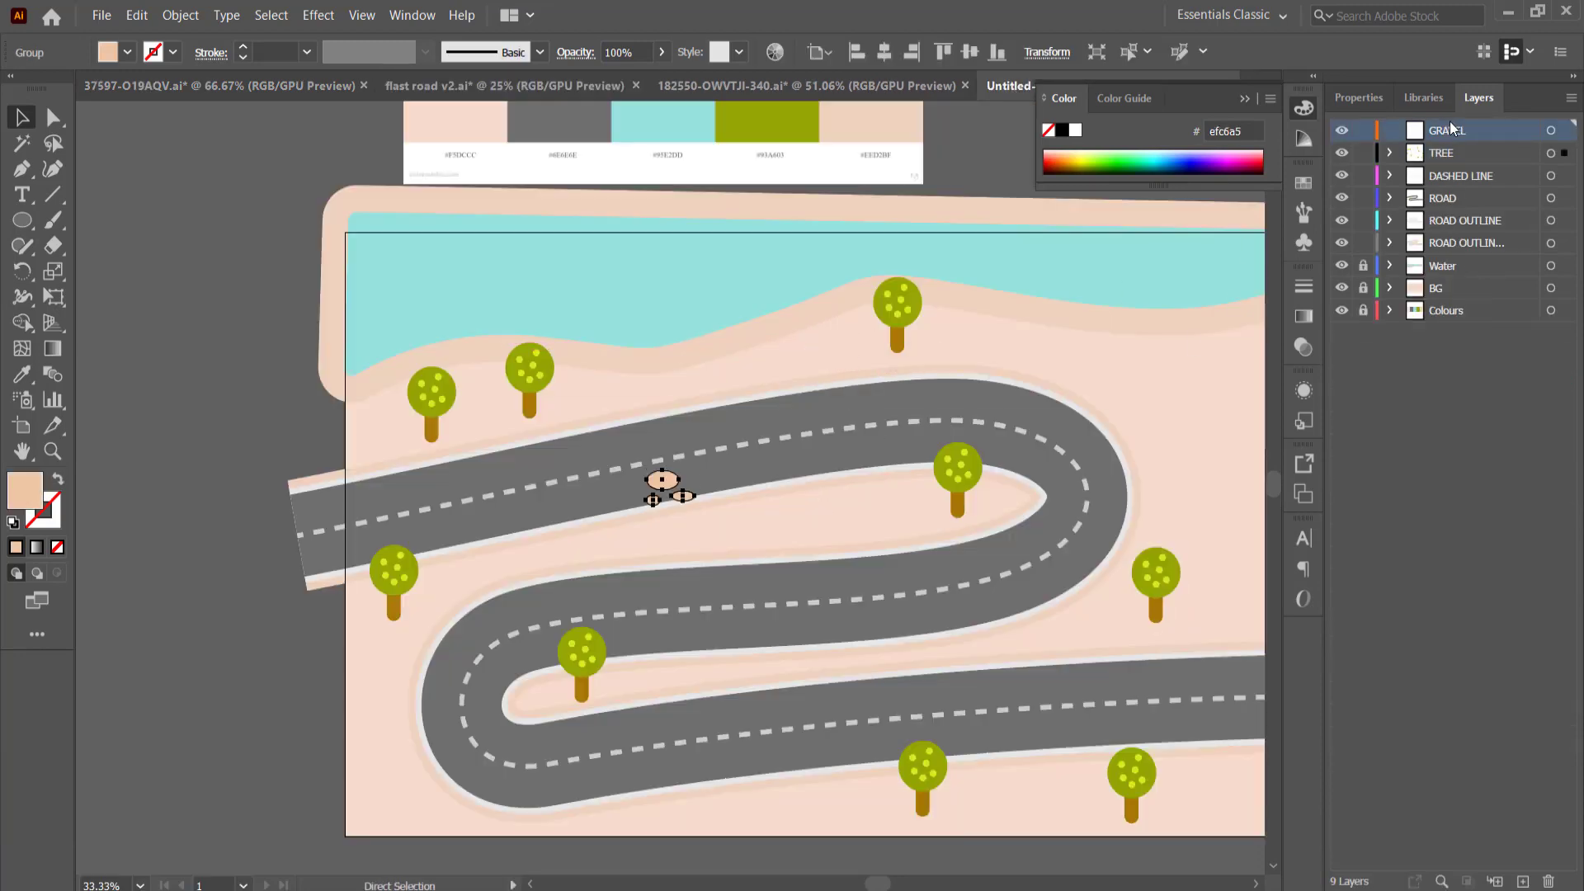
key(ctrl+x)
click(1437, 134)
key(ctrl+v)
Step: Distribute seven gravel patches below the shoreline, inside the upper road bend, beside the building side and along the lower edge
drag(666, 481, 919, 502)
drag(921, 504, 378, 652)
drag(378, 651, 1073, 803)
drag(1073, 804, 881, 825)
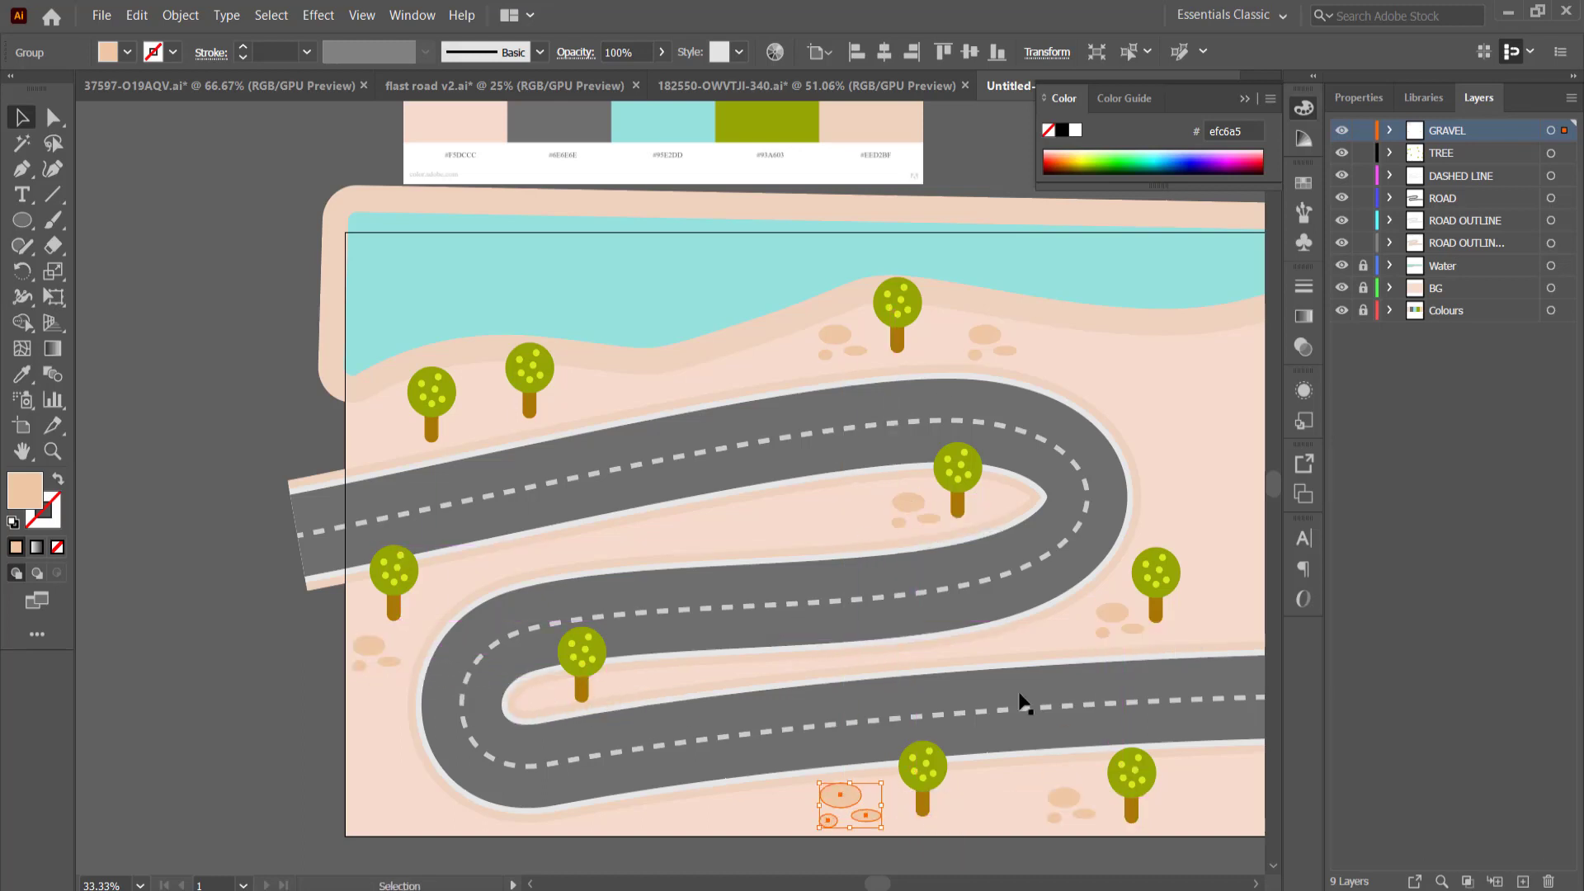
click(1167, 422)
Step: Create a new layer named SIGNS and copy a warning sign group from the Signs layer of flast road v2.ai
key(ctrl+l)
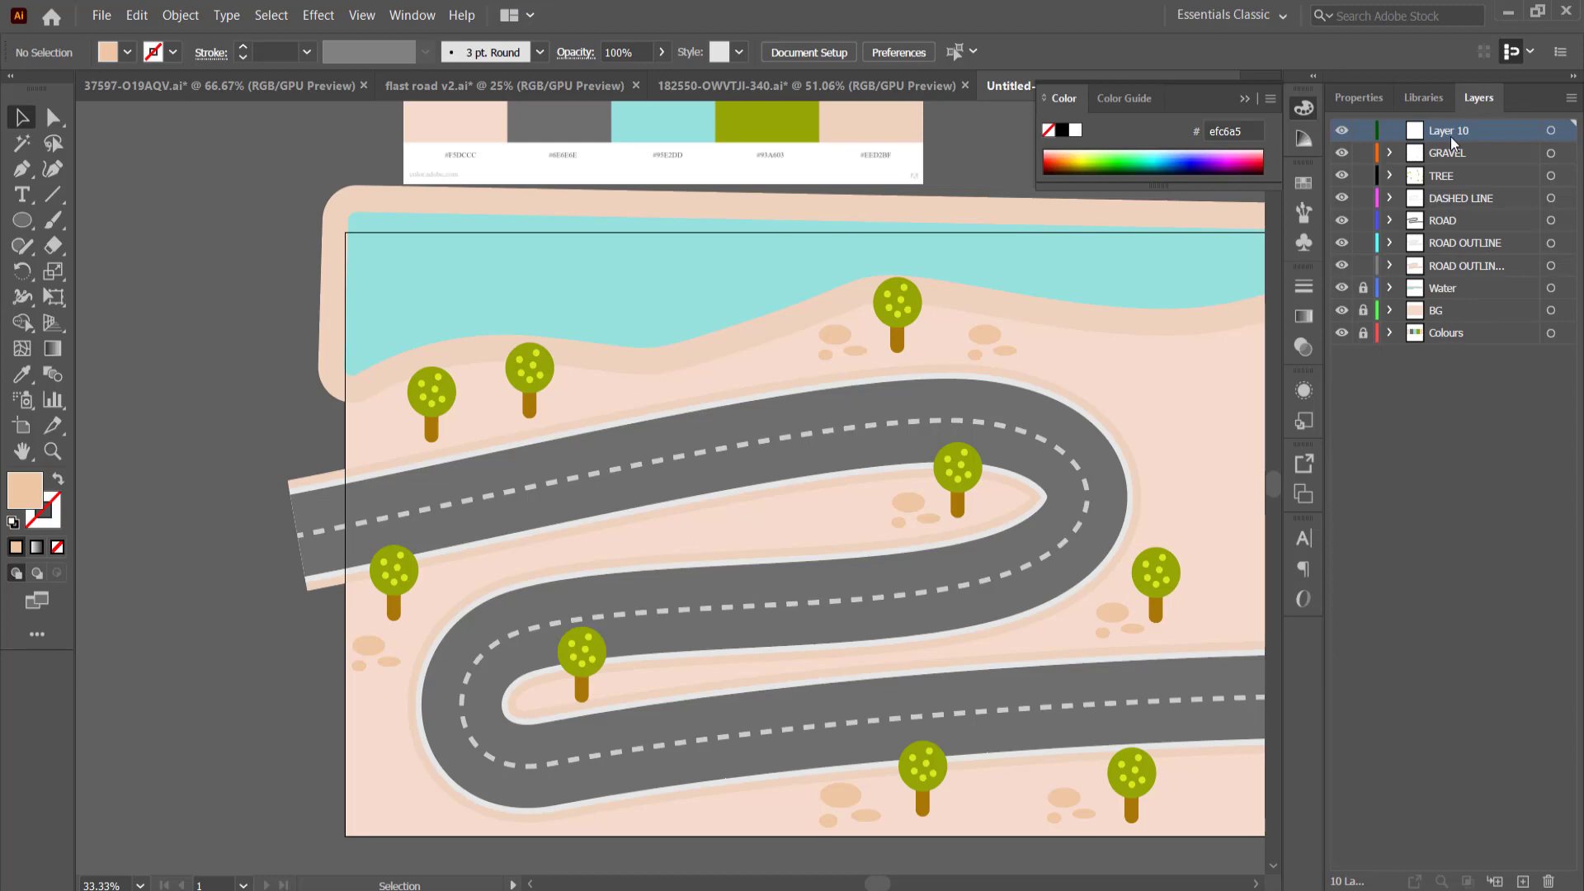
click(571, 86)
click(1390, 220)
click(1551, 243)
key(ctrl+c)
Step: Paste the warning sign into the untitled road map and place three copies beside the road's stretches
click(1010, 85)
key(ctrl+v)
drag(662, 509, 737, 767)
scroll(742, 495, down, 1)
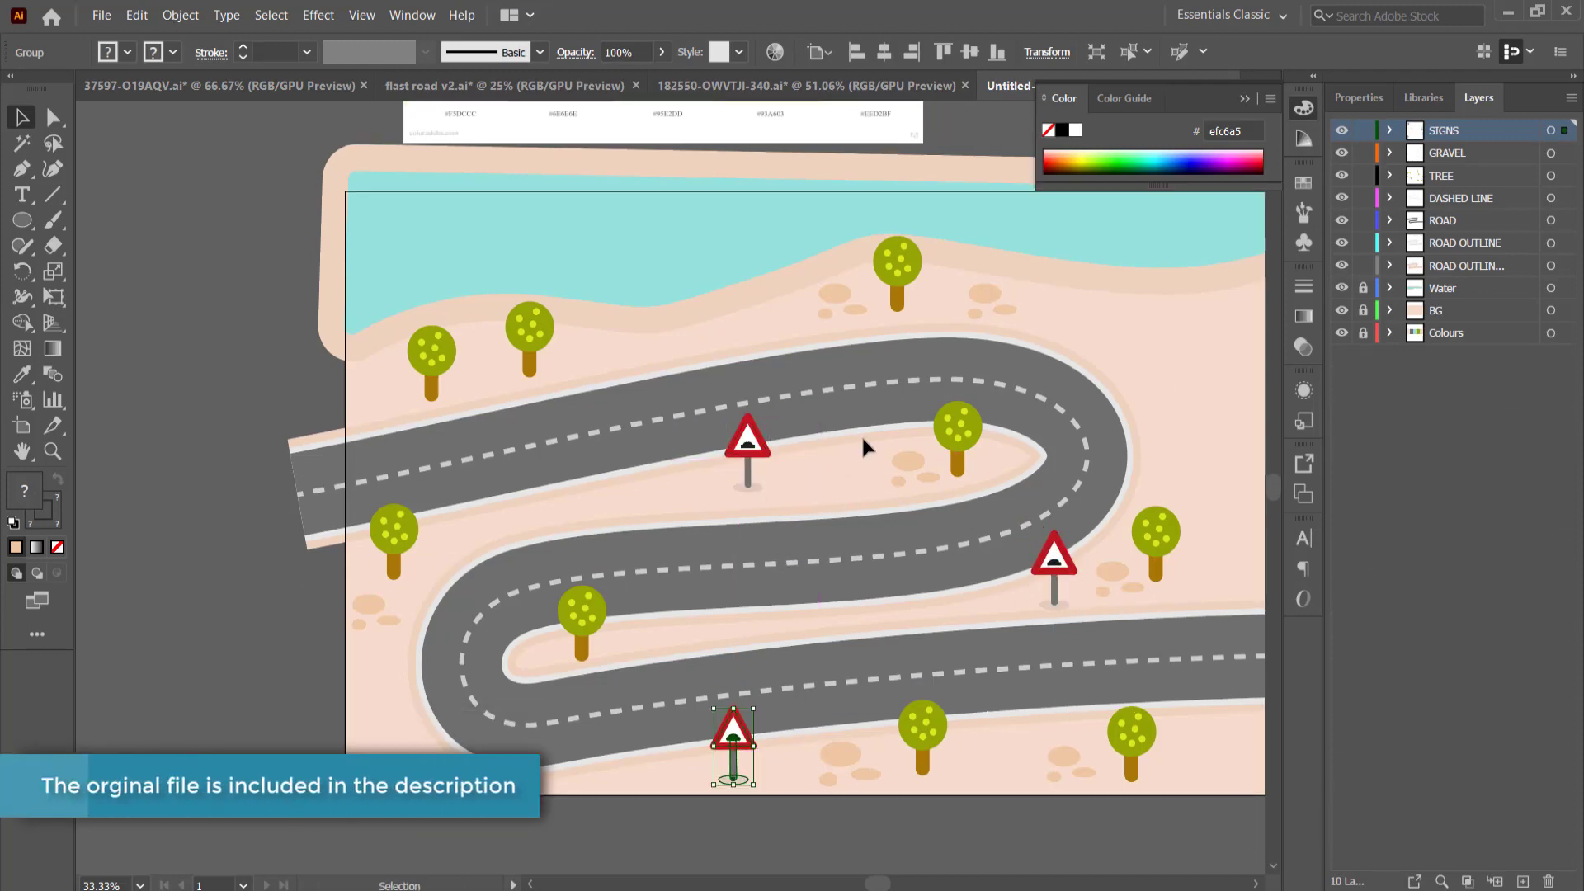
Step: Copy a white wave group from Layer 19 of flast road v2.ai and paste it into a new WAVES layer above Water
click(610, 86)
click(1531, 672)
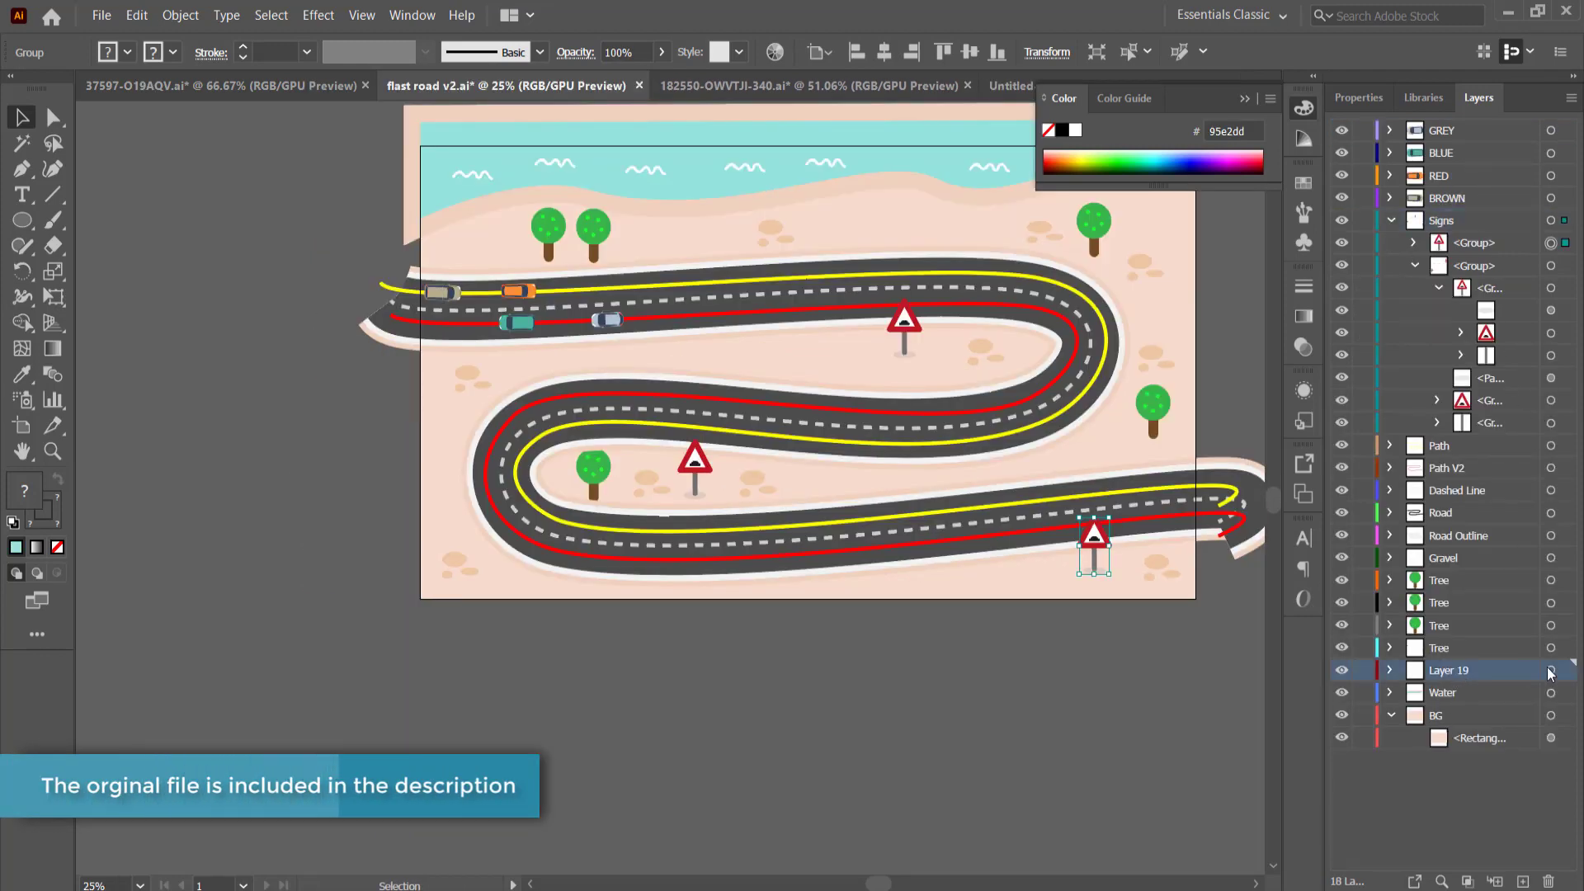
click(1551, 670)
click(1390, 671)
click(1538, 693)
click(1011, 86)
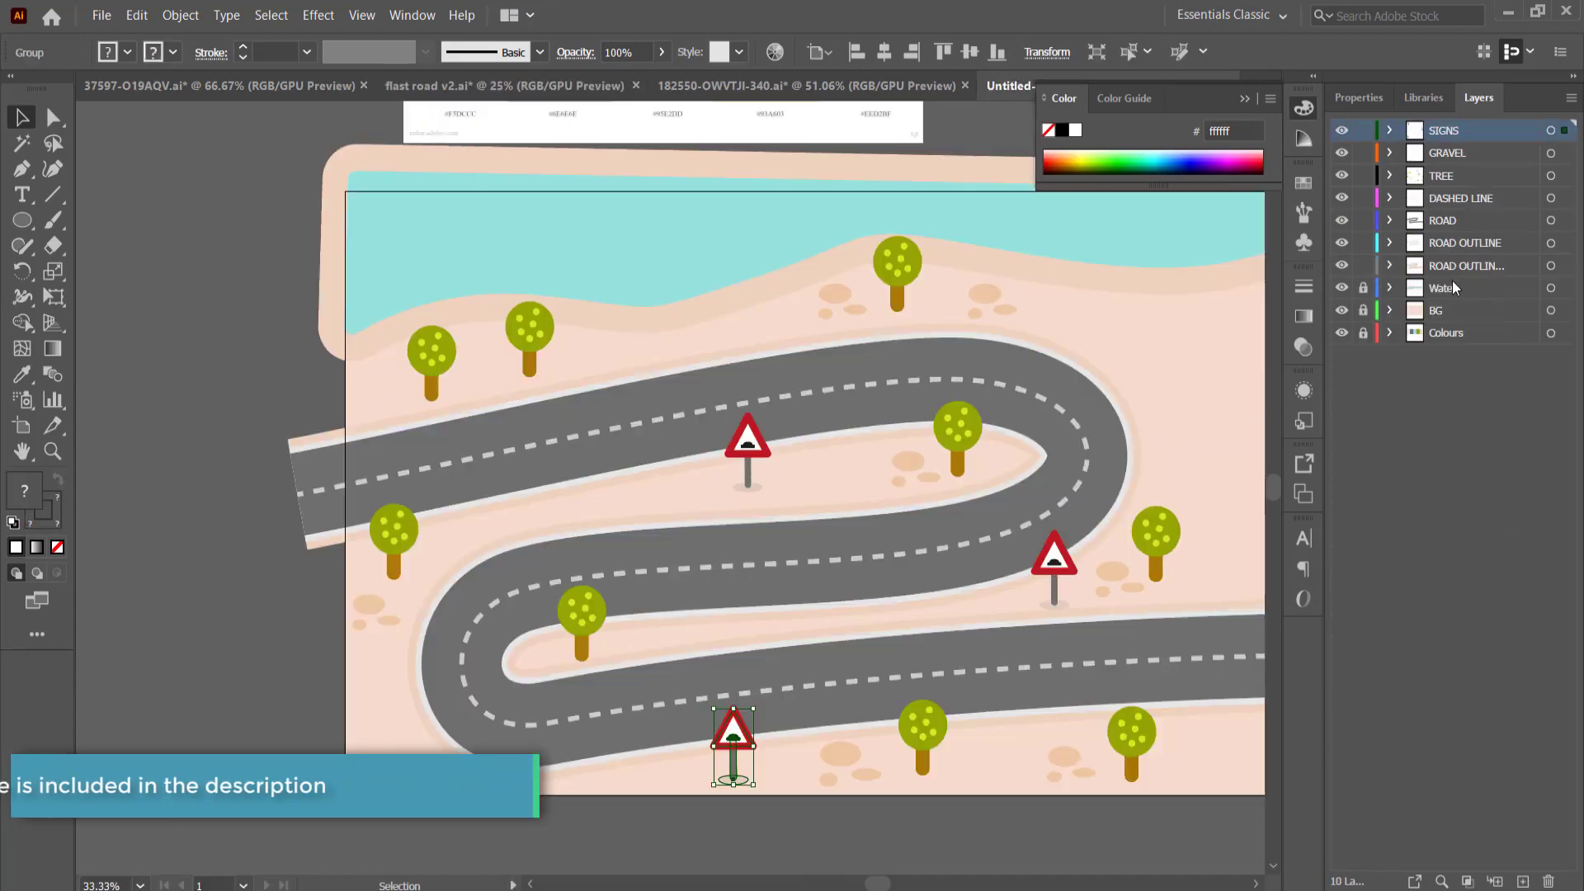
double_click(1452, 287)
key(ctrl+v)
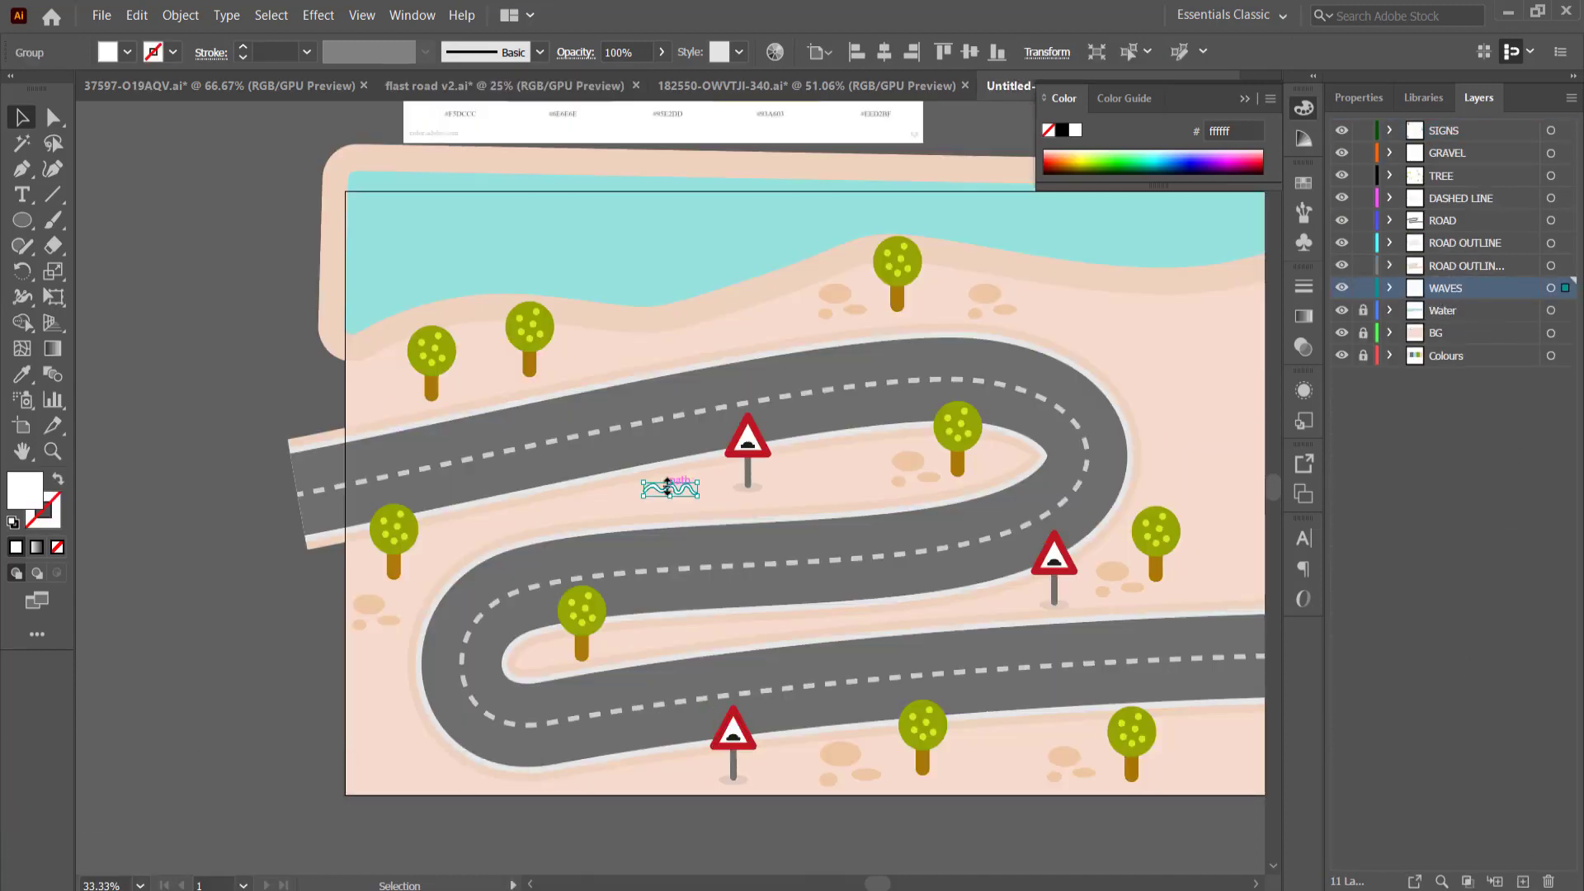
Step: Spread five copies of the white wave across the water in varying sizes
drag(515, 249, 515, 250)
drag(537, 258, 593, 273)
drag(554, 263, 852, 213)
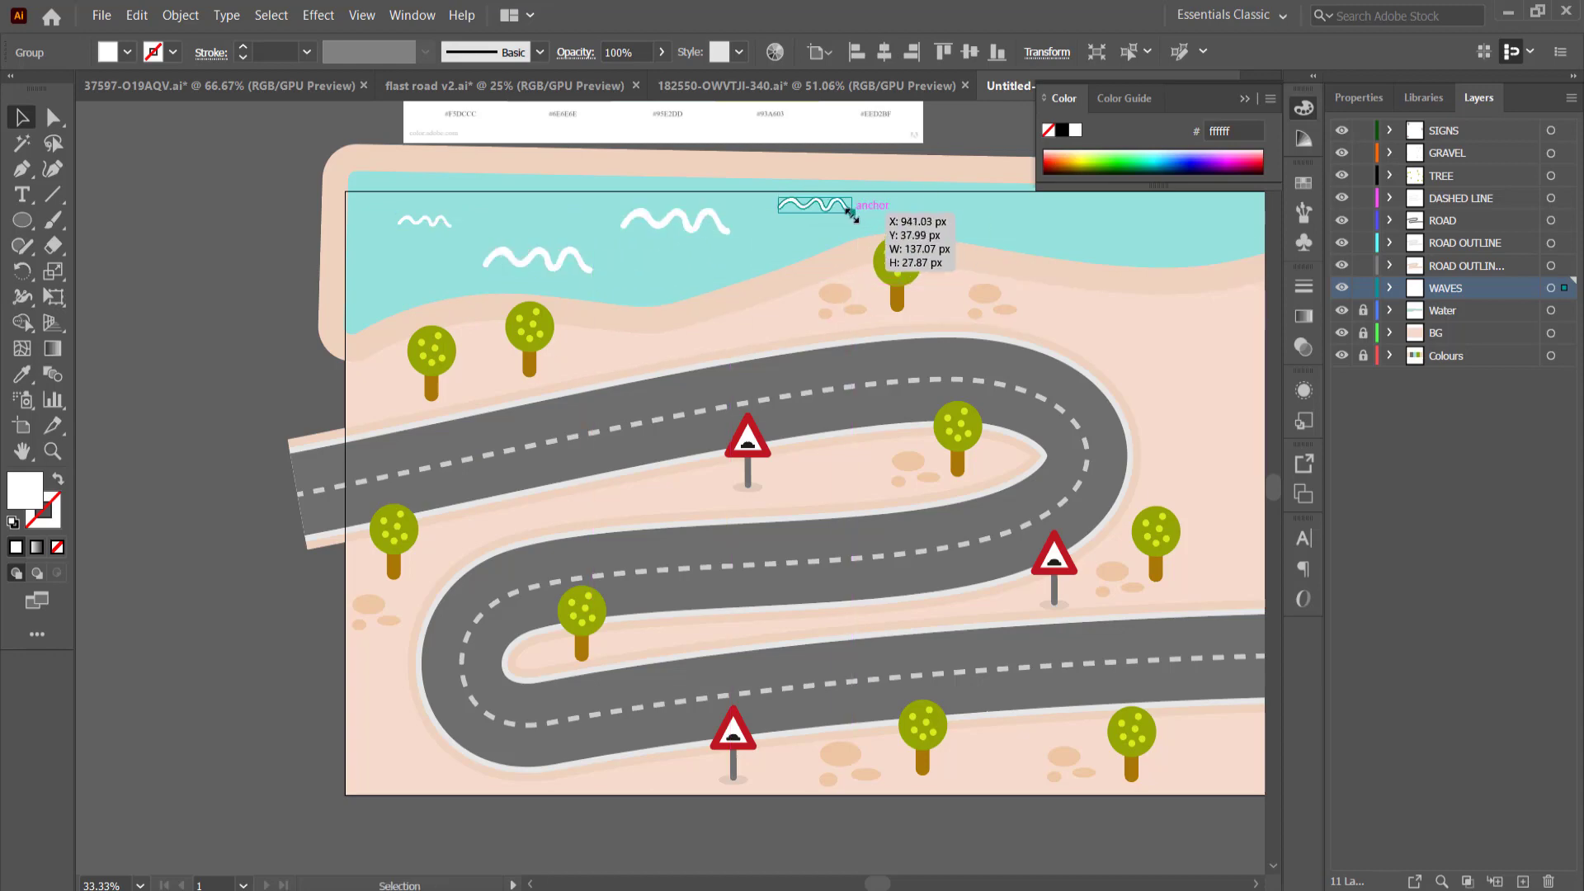
click(1058, 321)
scroll(1064, 322, down, 2)
drag(1123, 243, 1167, 273)
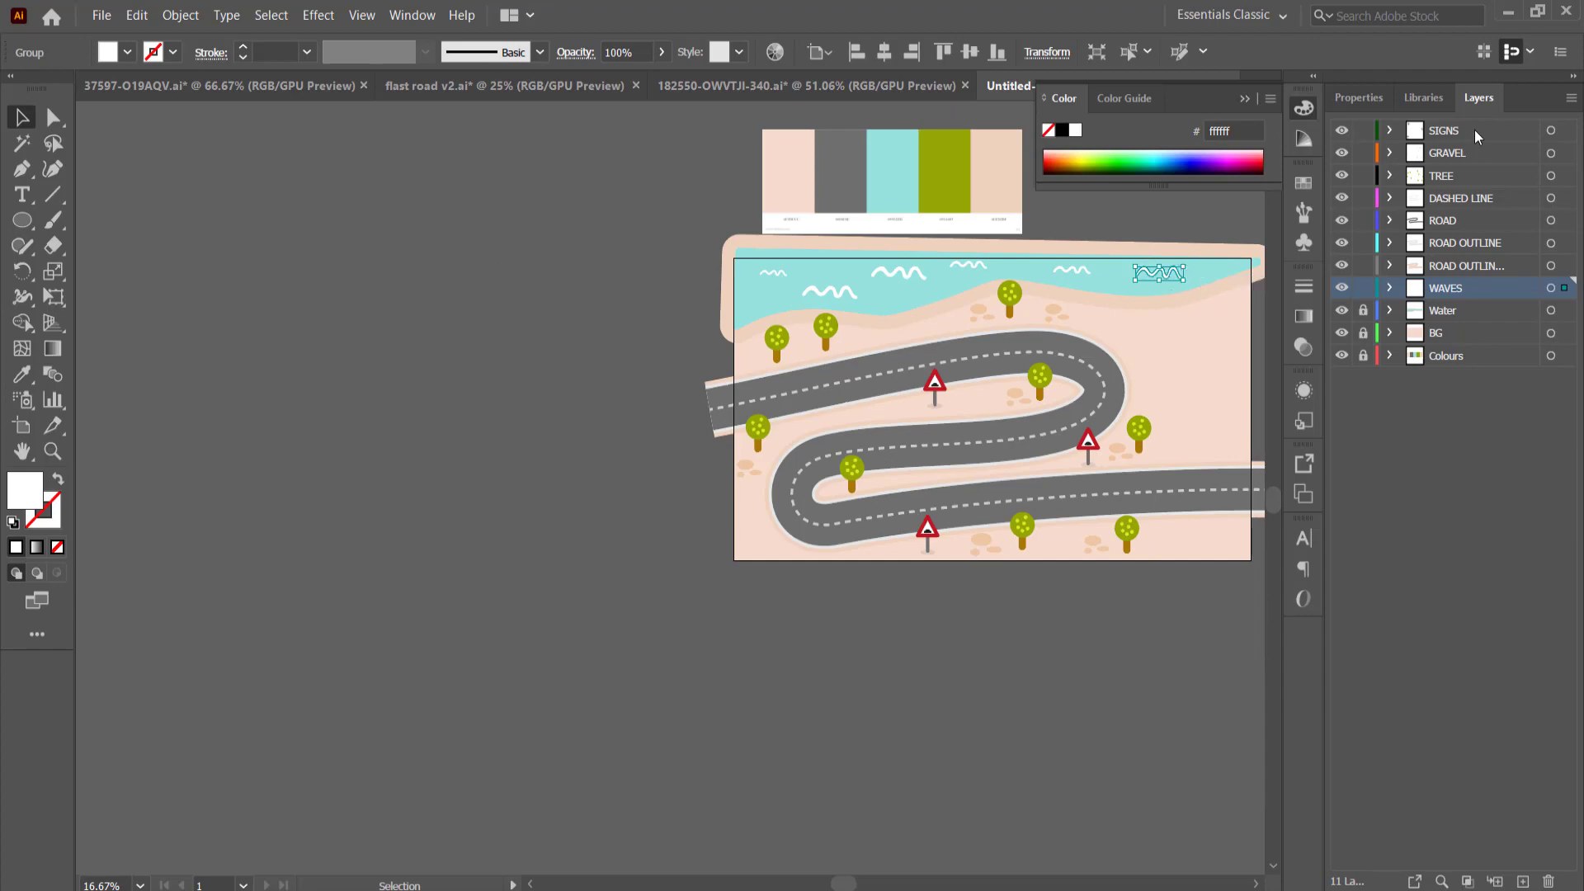
Step: Switch to 37597-O19AQV.ai, select its artwork group and expand the Objects layer to reach the individual groups
click(1436, 135)
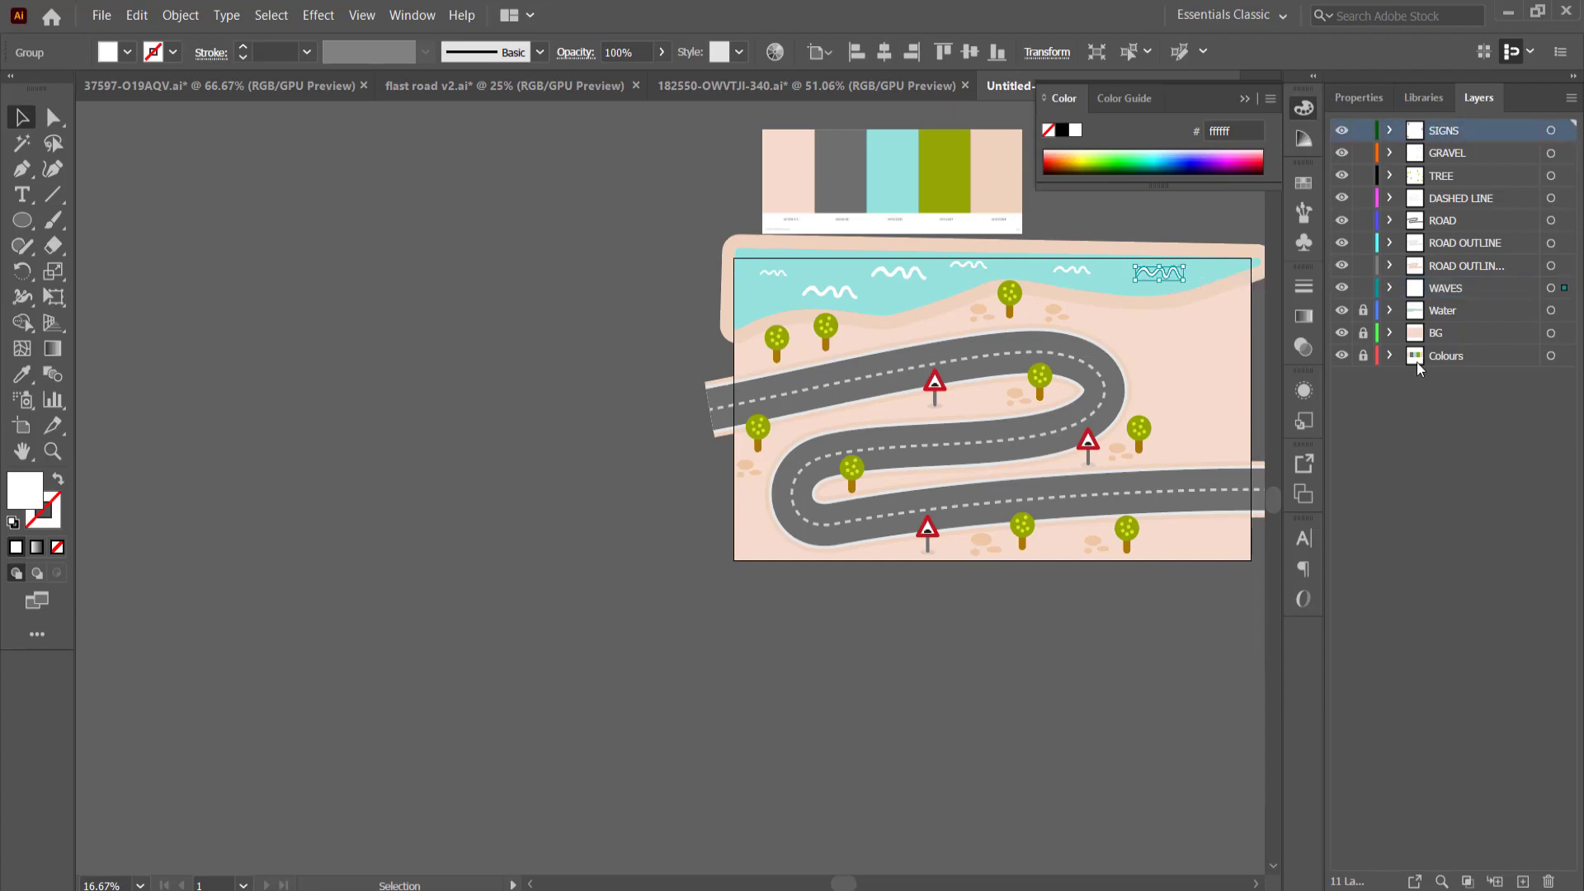
drag(1096, 603, 834, 601)
scroll(762, 334, up, 1)
click(281, 86)
click(1209, 272)
key(h)
drag(1075, 468, 677, 465)
click(1471, 100)
click(1390, 132)
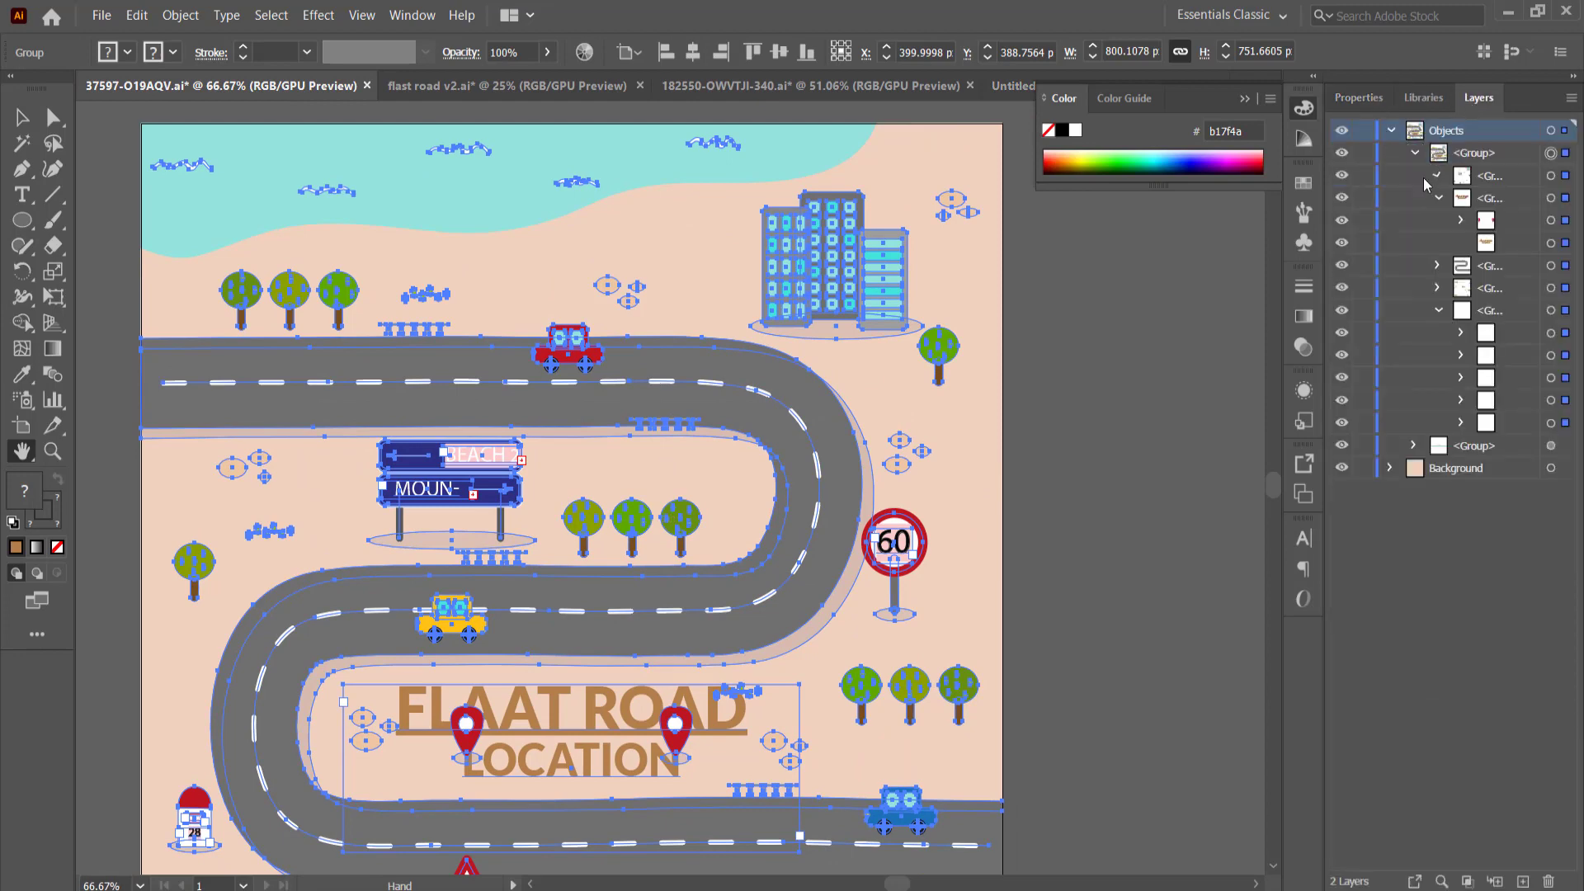
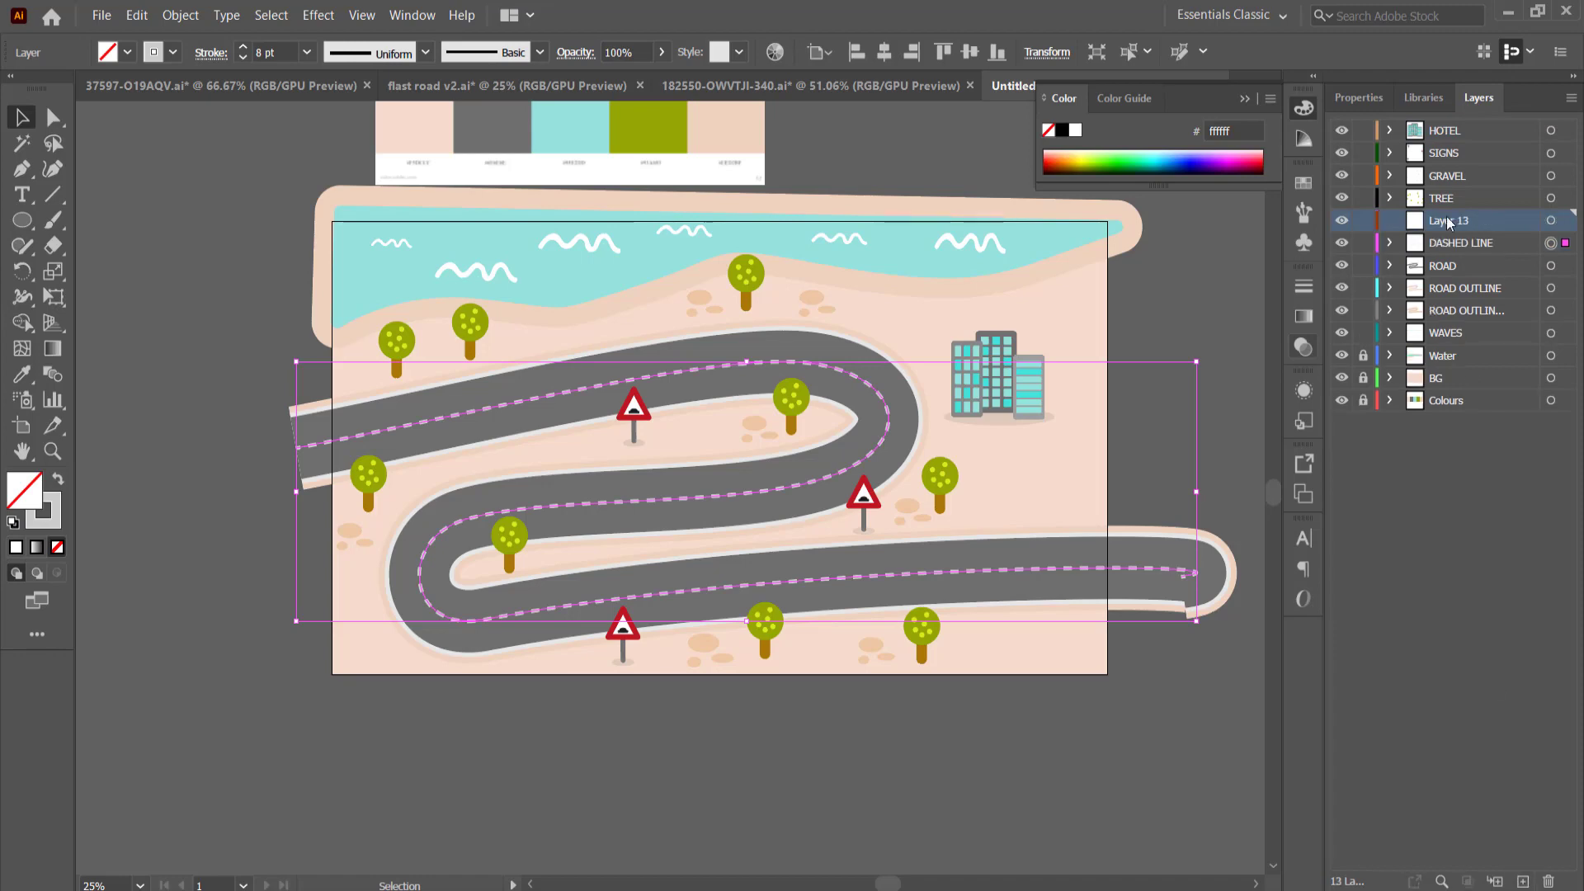
Step: Name the new layer above DASHED LINE as PATH and paste the copied dashed line in place on it
text(PATH)
key(Return)
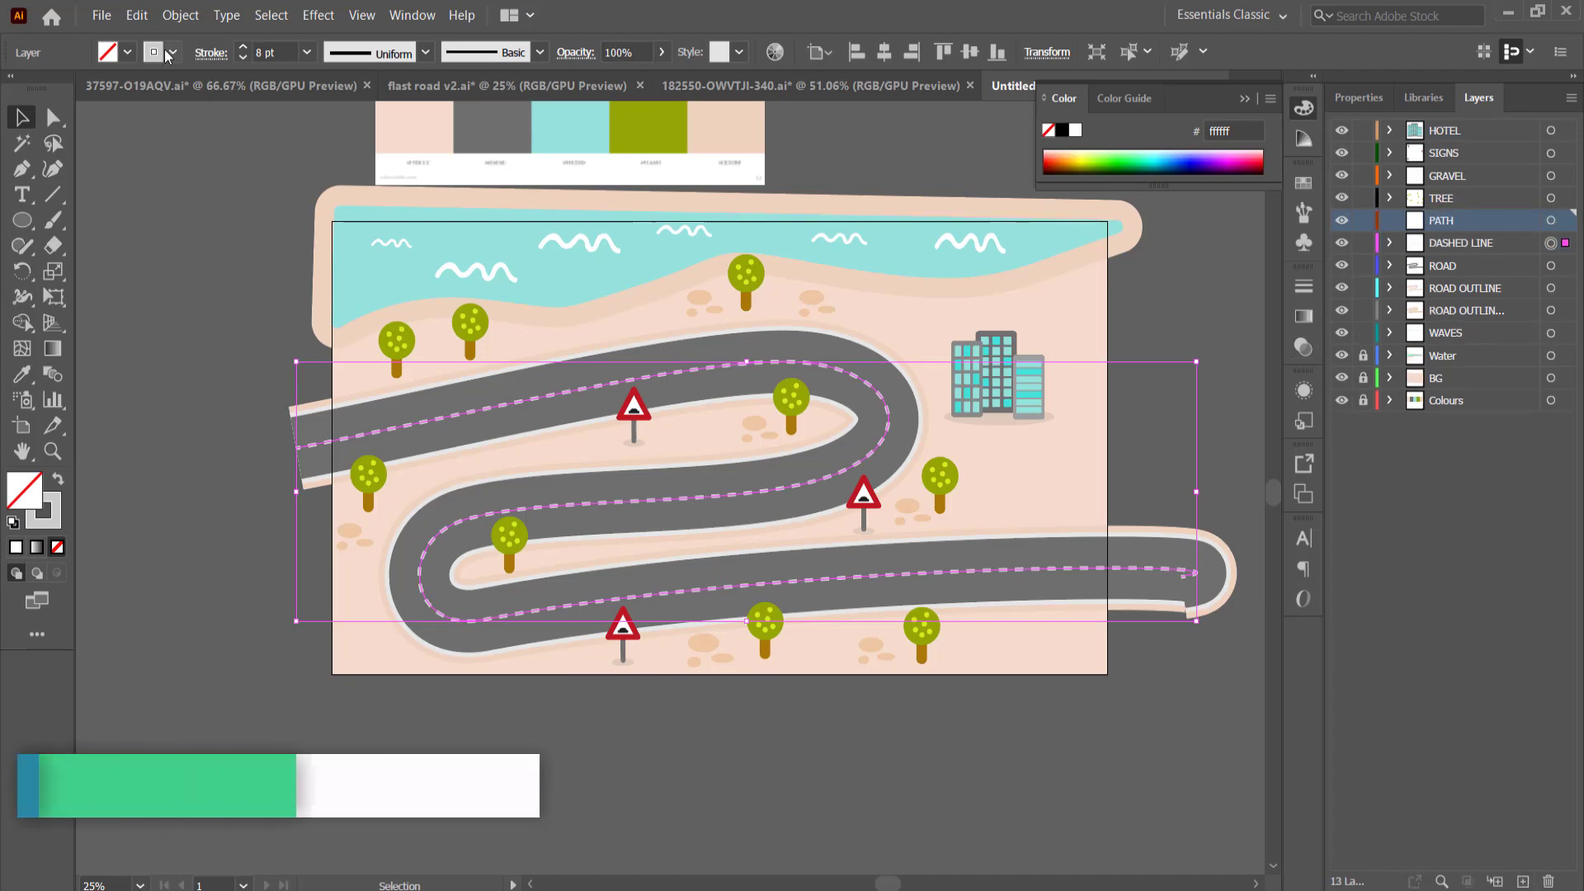
click(137, 15)
click(232, 206)
Step: Give the pasted path a solid red stroke without dashes and shift it into the lane above the centre line
click(1358, 97)
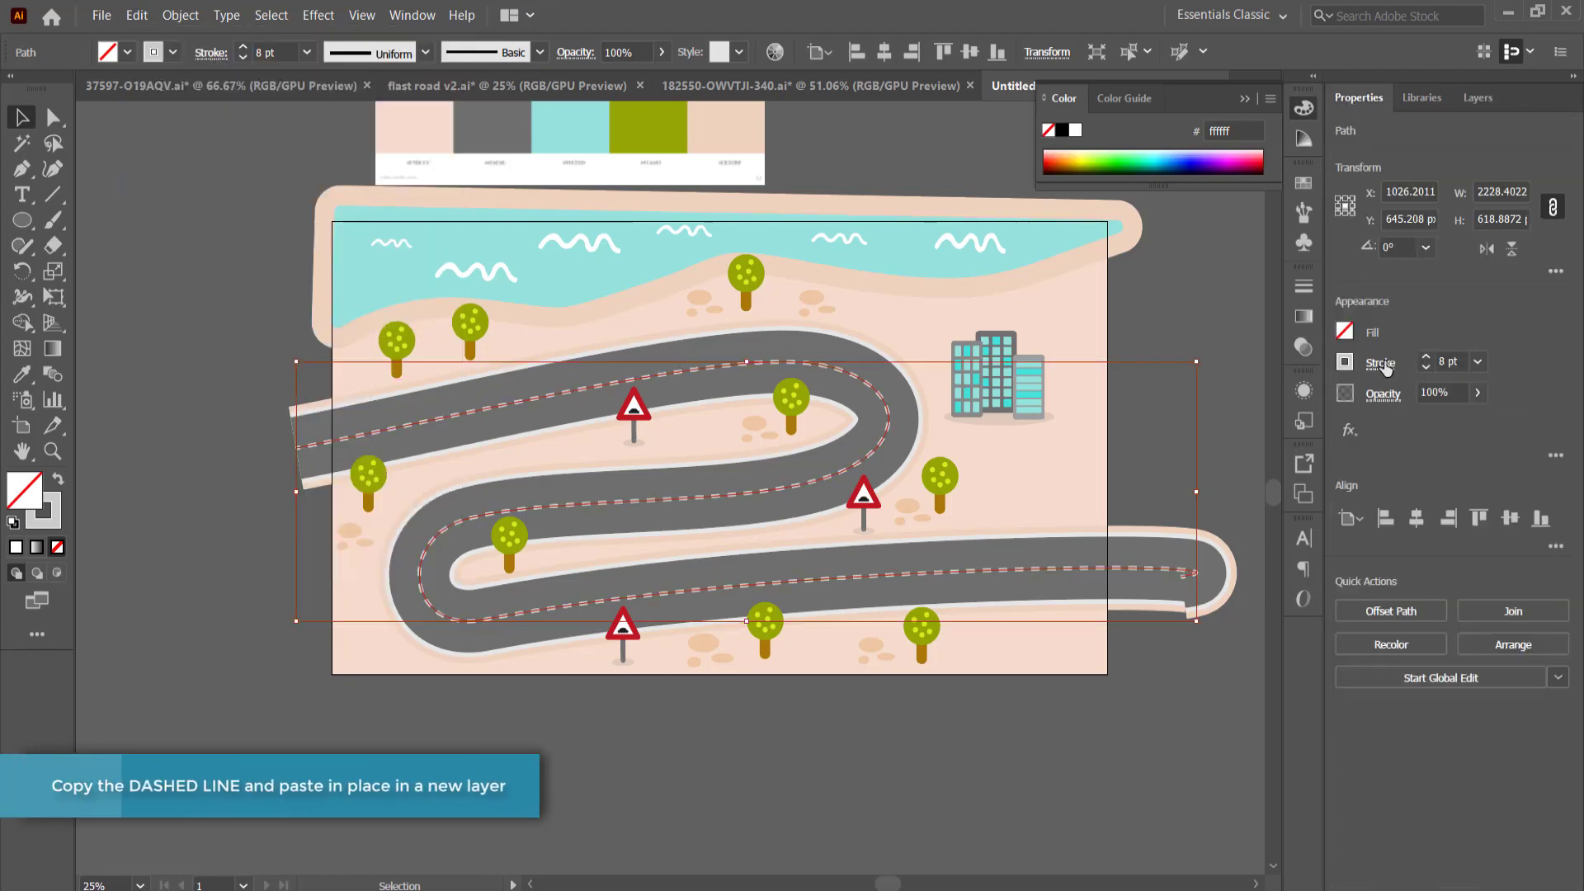
click(1345, 361)
click(1177, 517)
click(1380, 363)
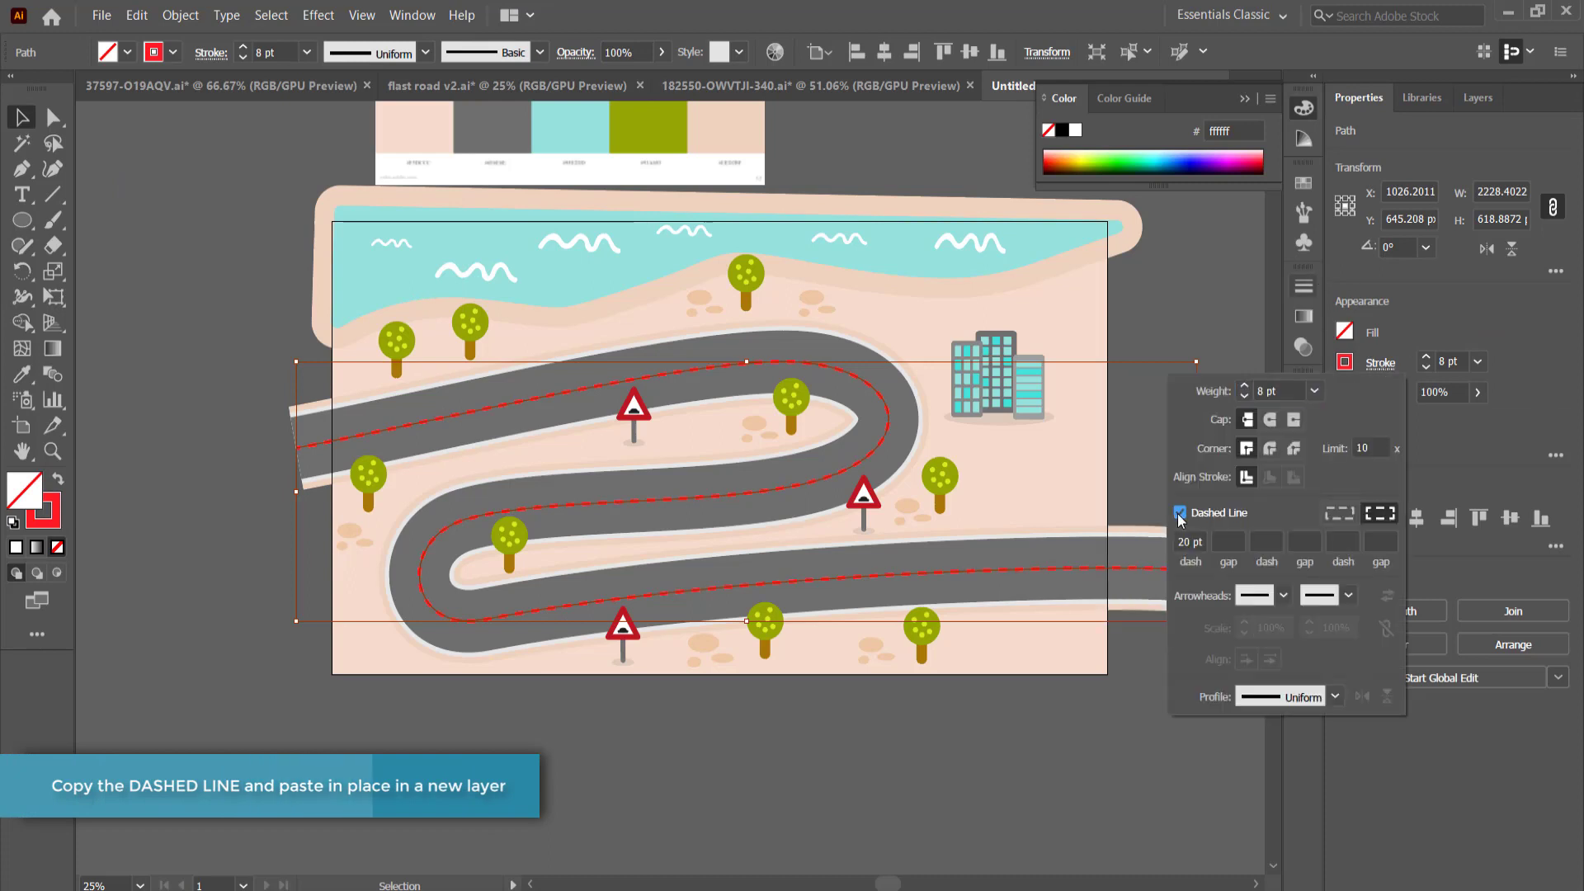
click(1186, 511)
drag(390, 436, 363, 424)
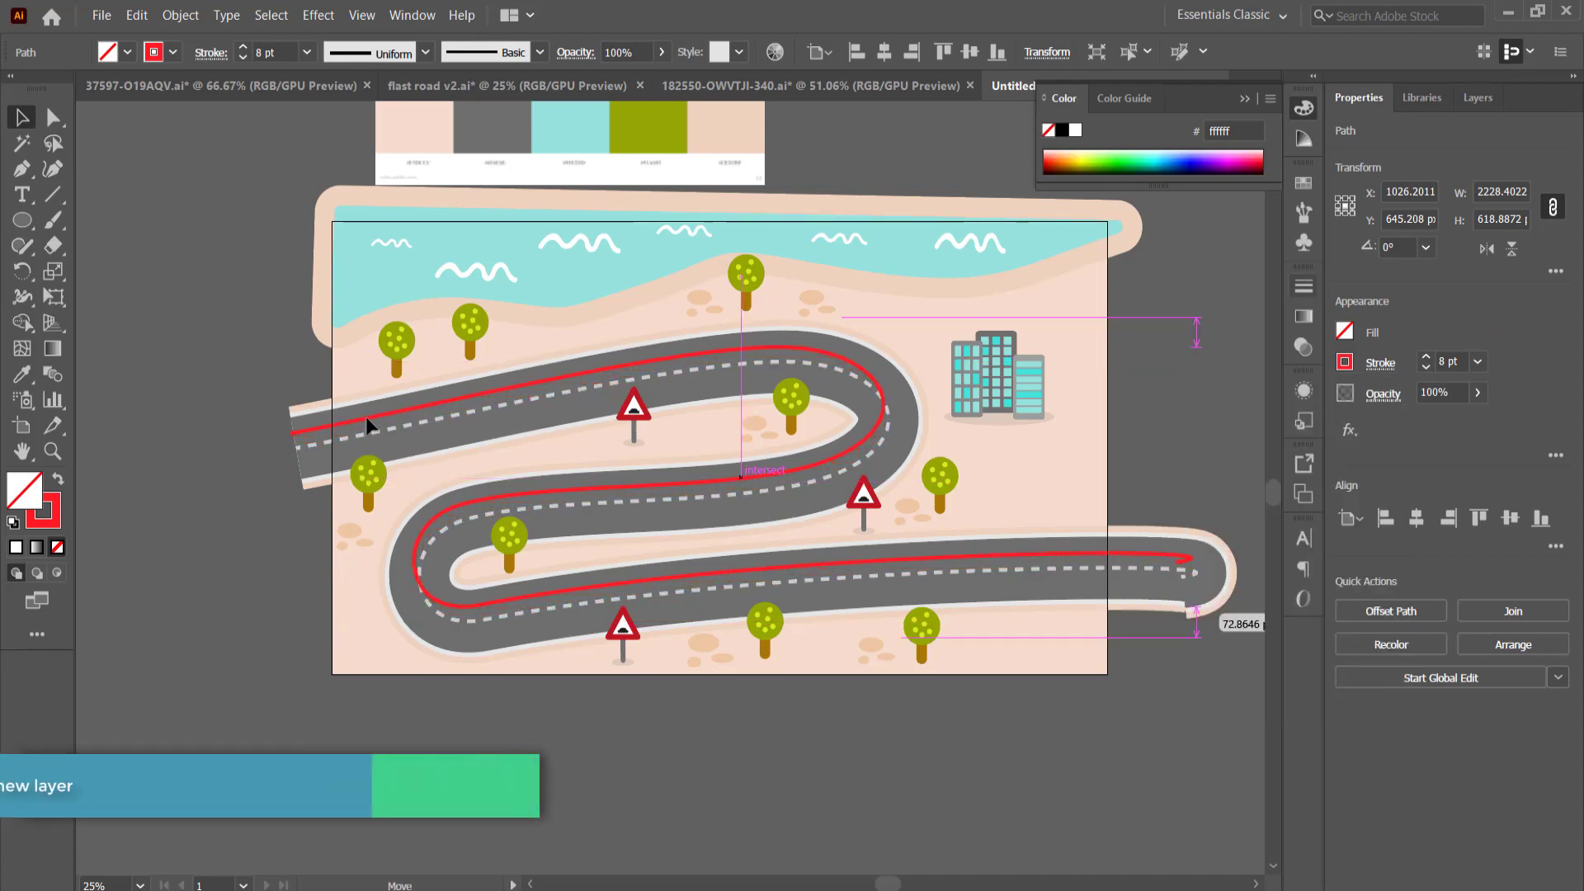
Step: Reshape the red path around the right-hand bend so it follows the outer lane
key(a)
click(291, 433)
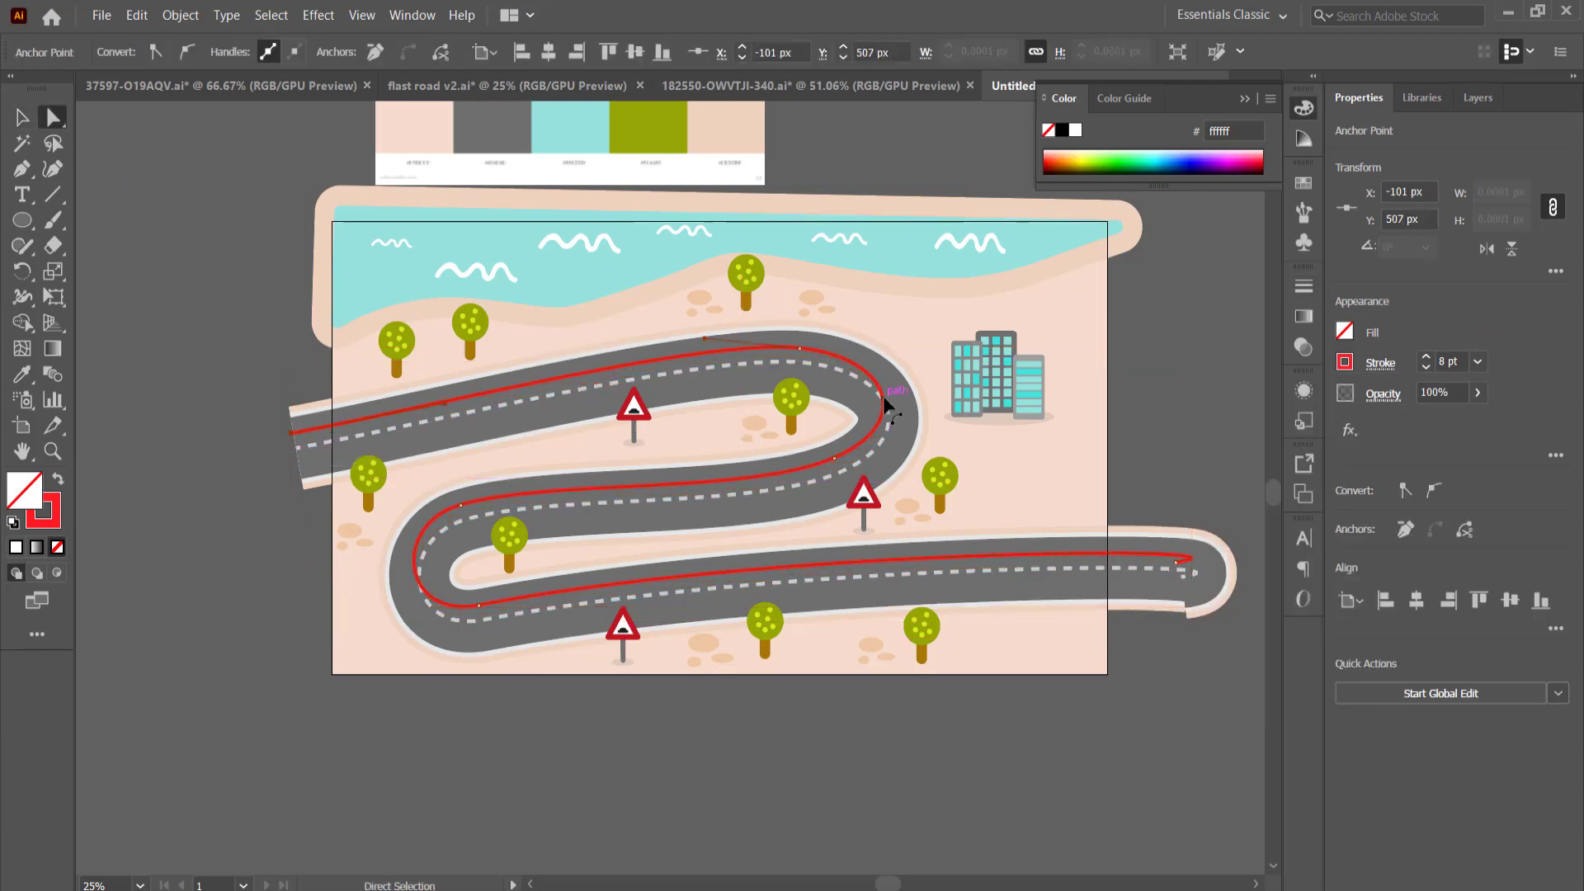
drag(884, 402, 897, 405)
drag(835, 459, 850, 483)
drag(860, 362, 862, 365)
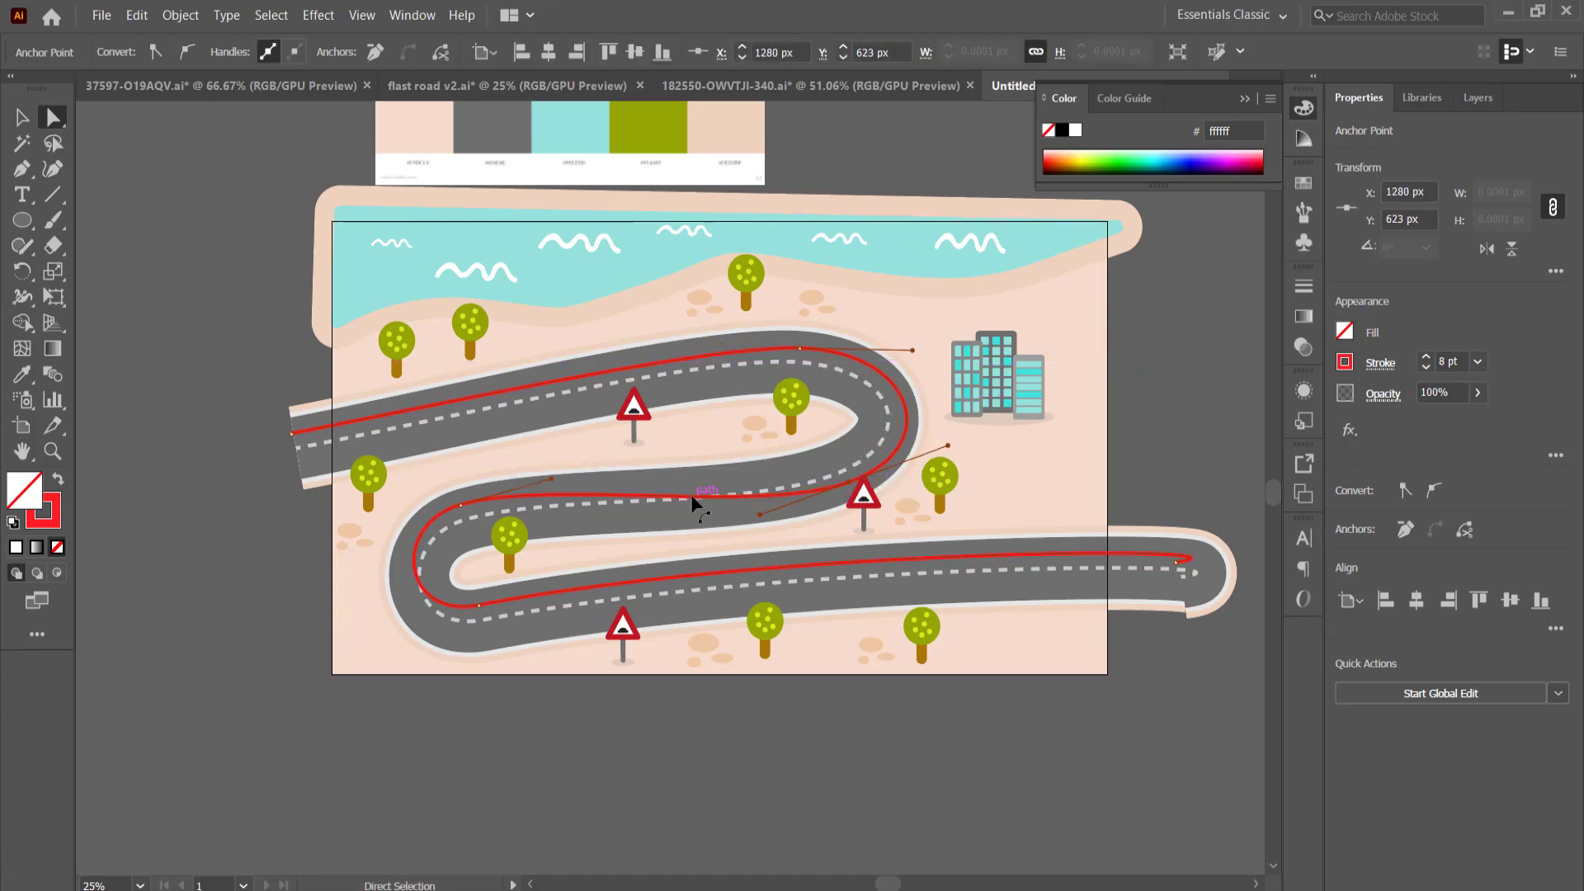
Step: Reshape the red path's middle stretch and left-hand bend to run in the lane below the centre line, and refine the right-hand bend
drag(691, 495, 690, 512)
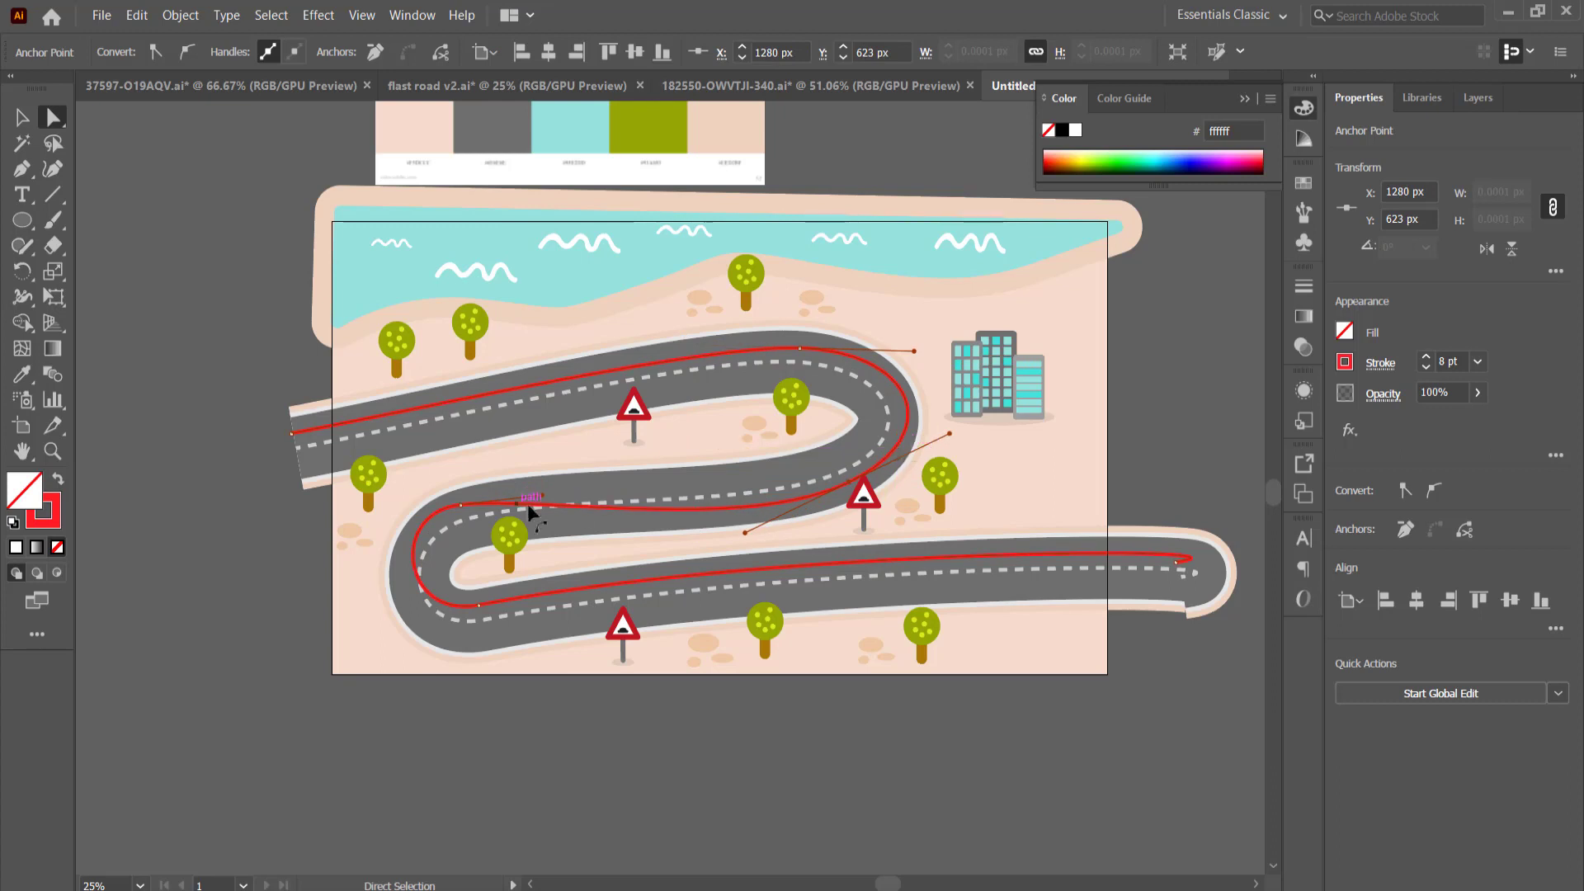
drag(462, 505, 481, 608)
drag(850, 483, 854, 482)
drag(909, 417, 905, 417)
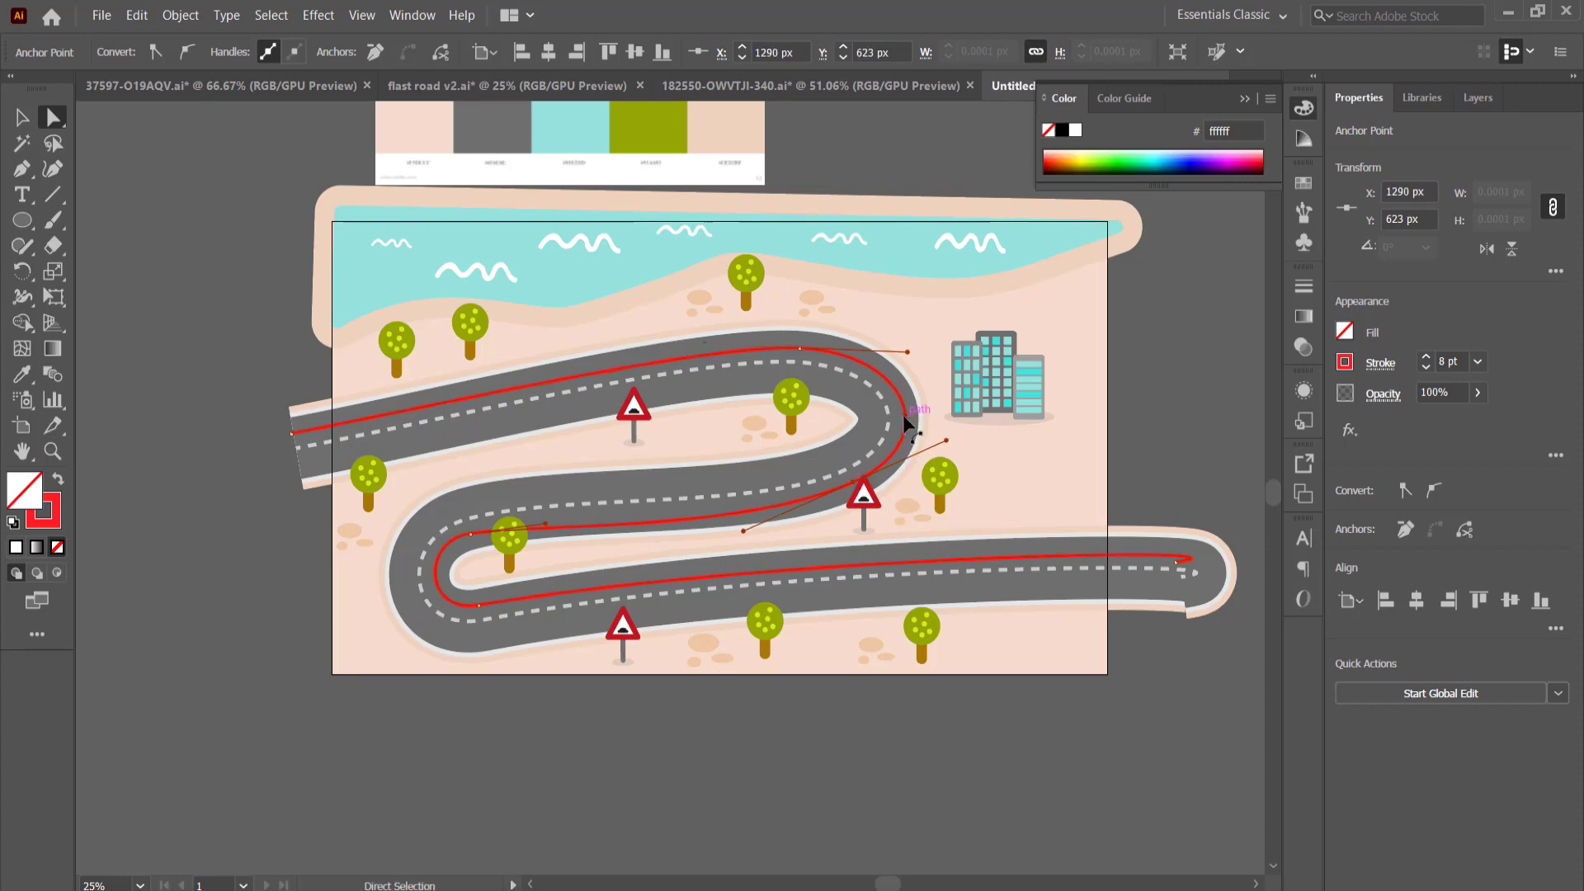
drag(853, 490, 843, 494)
scroll(853, 490, up, 3)
scroll(458, 418, down, 1)
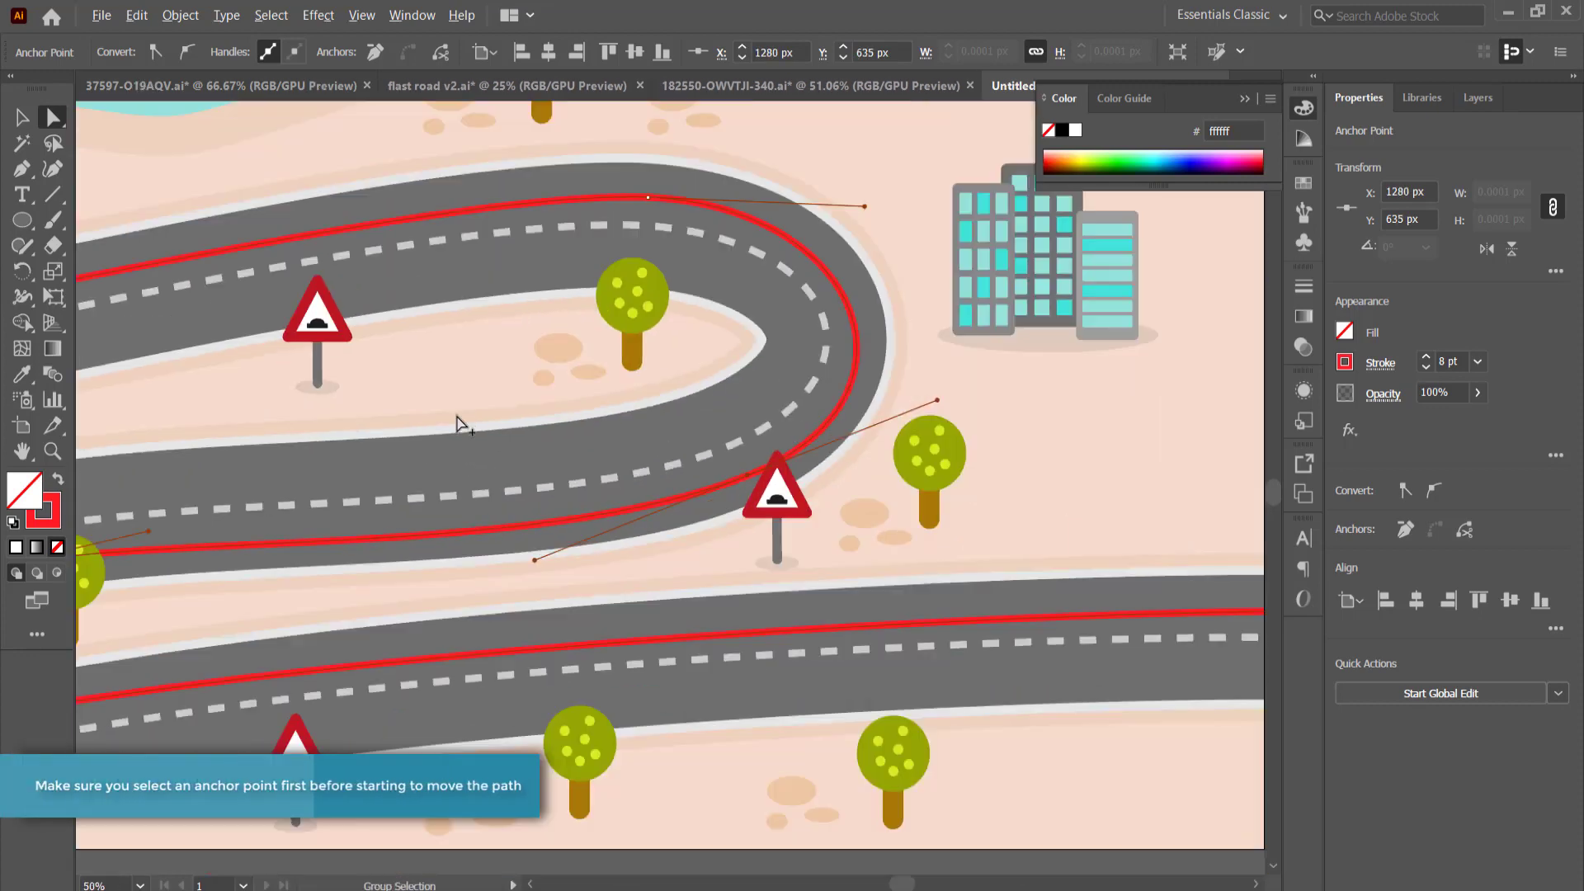
scroll(464, 425, down, 1)
click(571, 557)
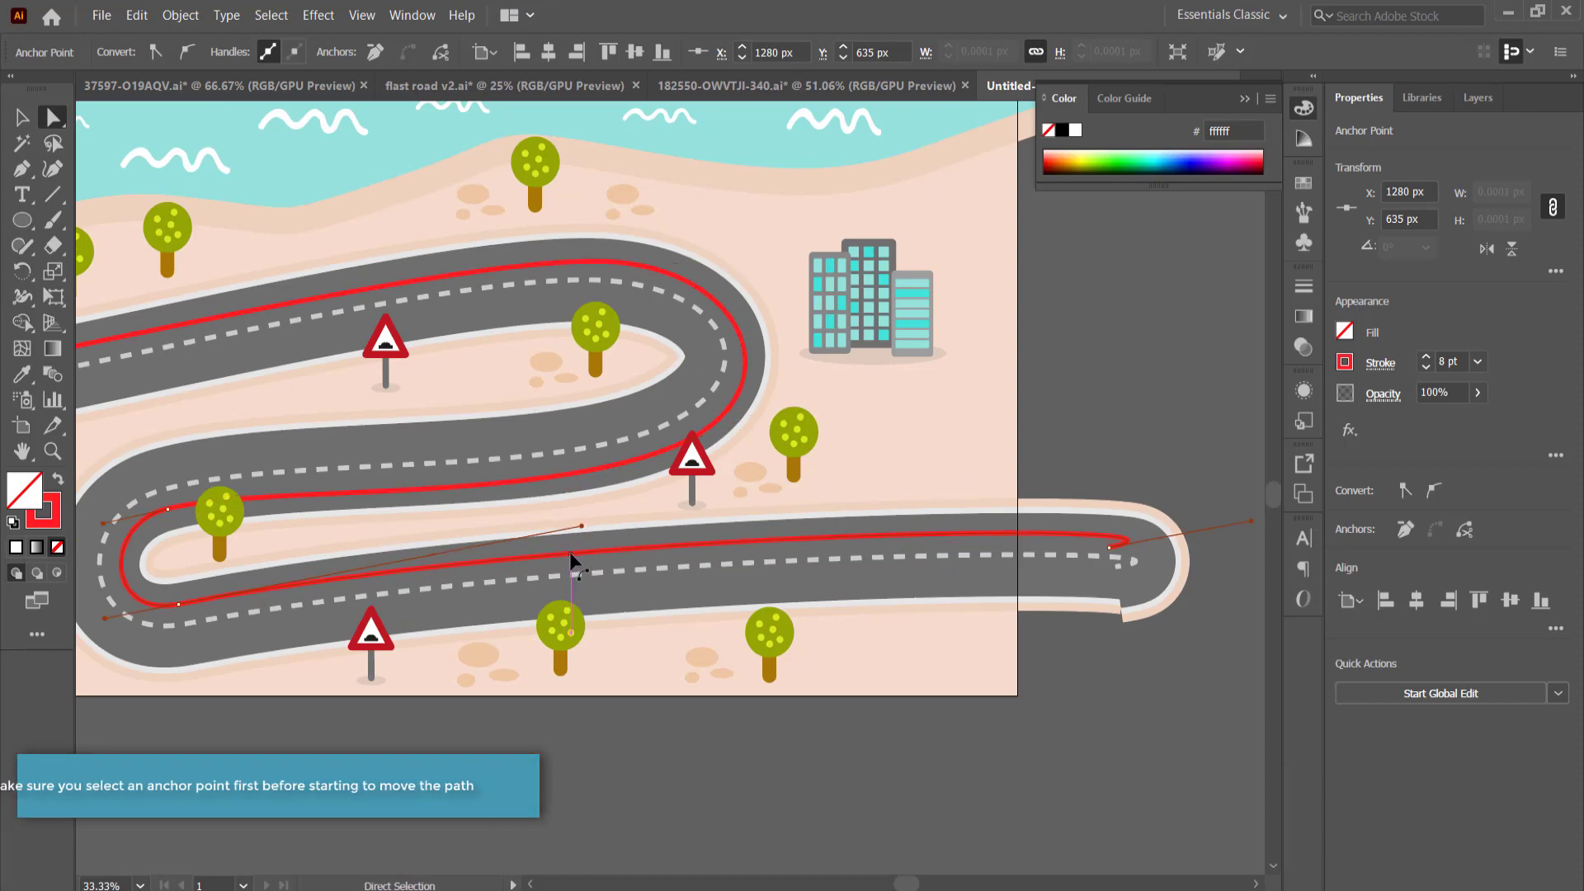
scroll(595, 416, down, 1)
Step: Create a layer named PATH V2 above DASHED LINE and paste a copy of the dashed line in place on it
click(1478, 98)
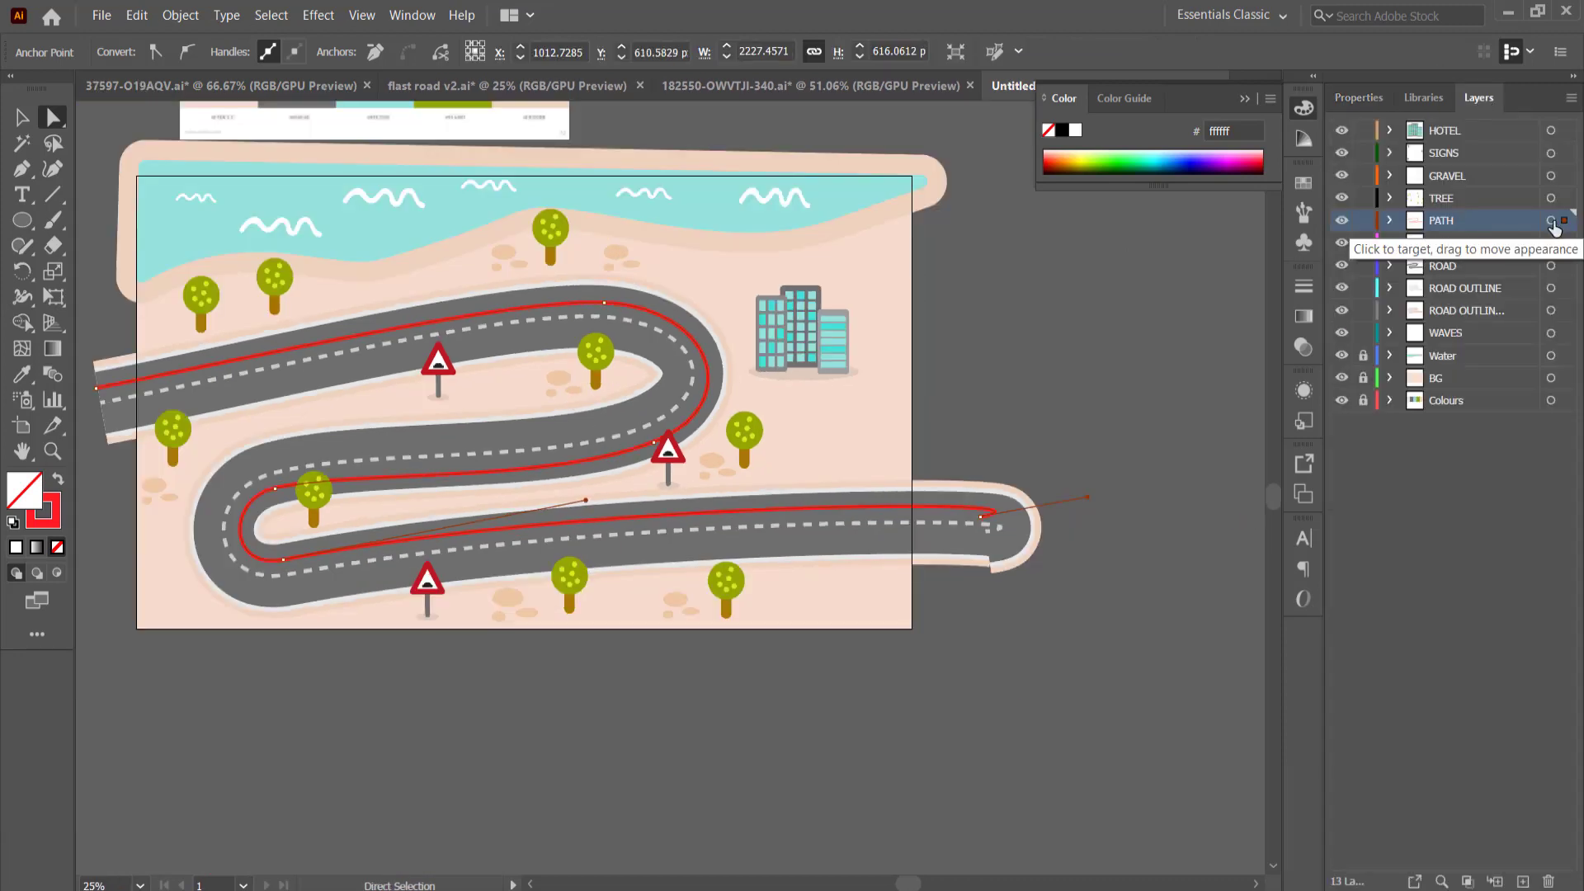
click(1551, 243)
click(1523, 881)
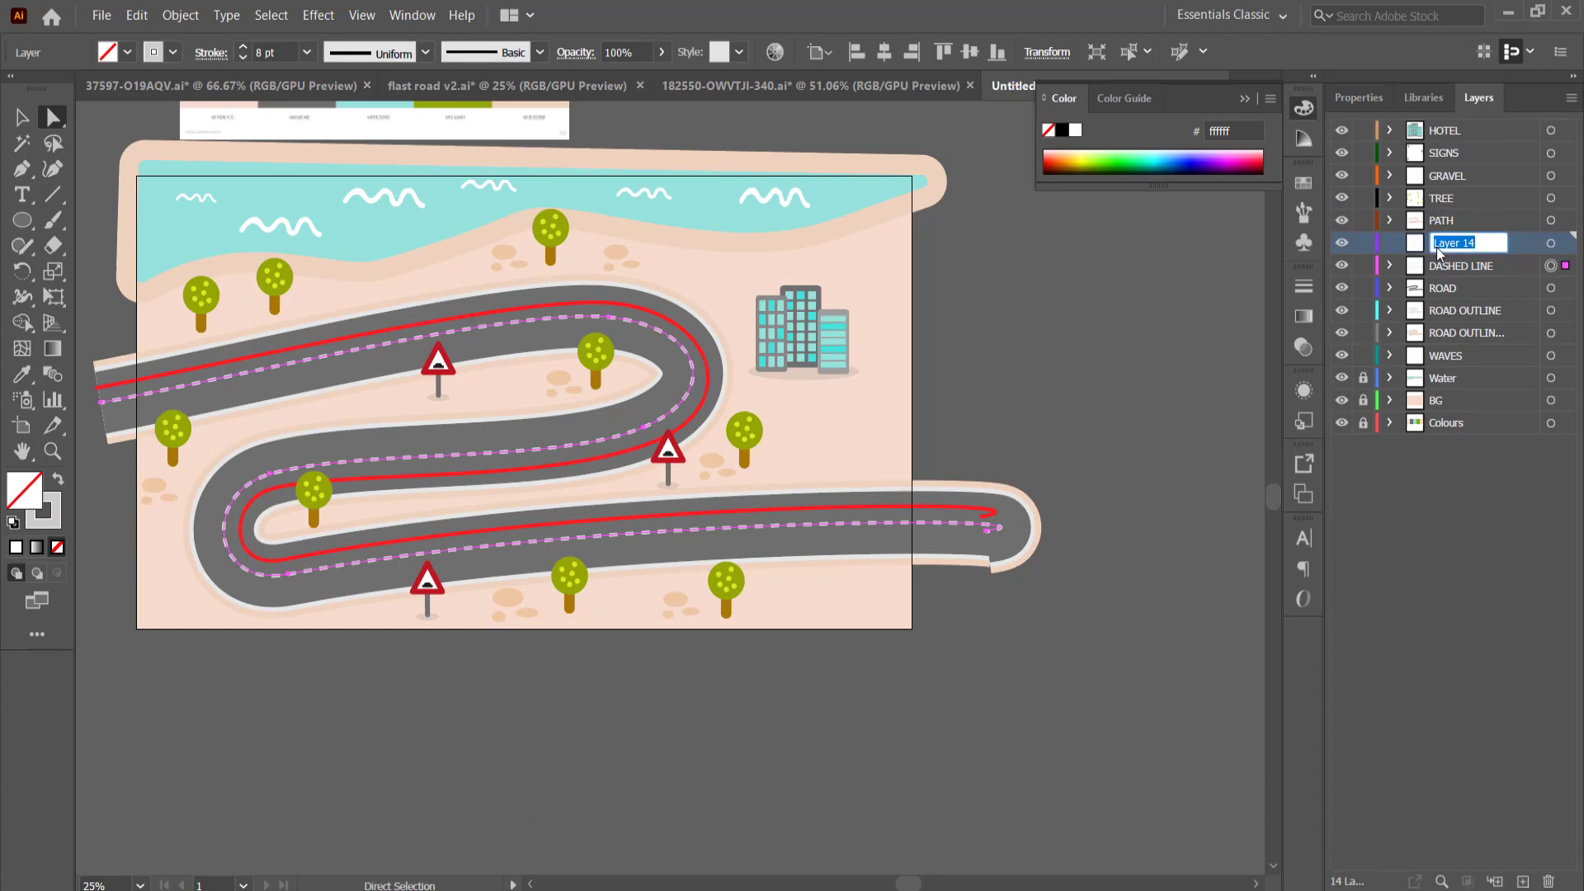
text(2)
key(Return)
click(137, 15)
click(229, 195)
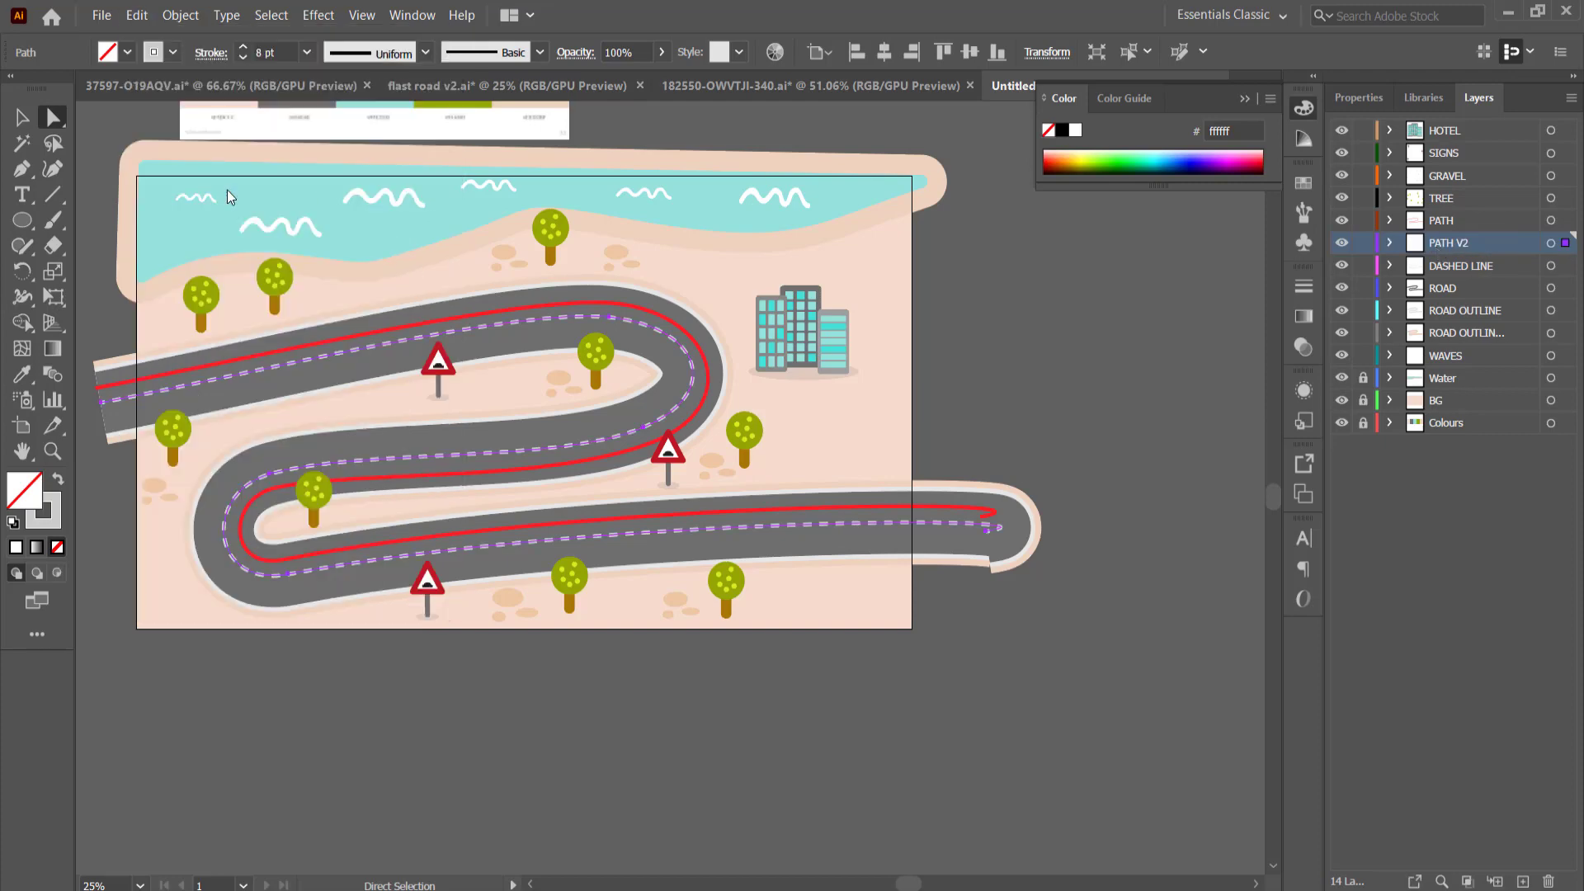
Step: Give the PATH V2 line a solid yellow stroke without dashes and shift it into the lane below the centre line
click(1359, 98)
click(1387, 365)
click(1183, 515)
click(1346, 362)
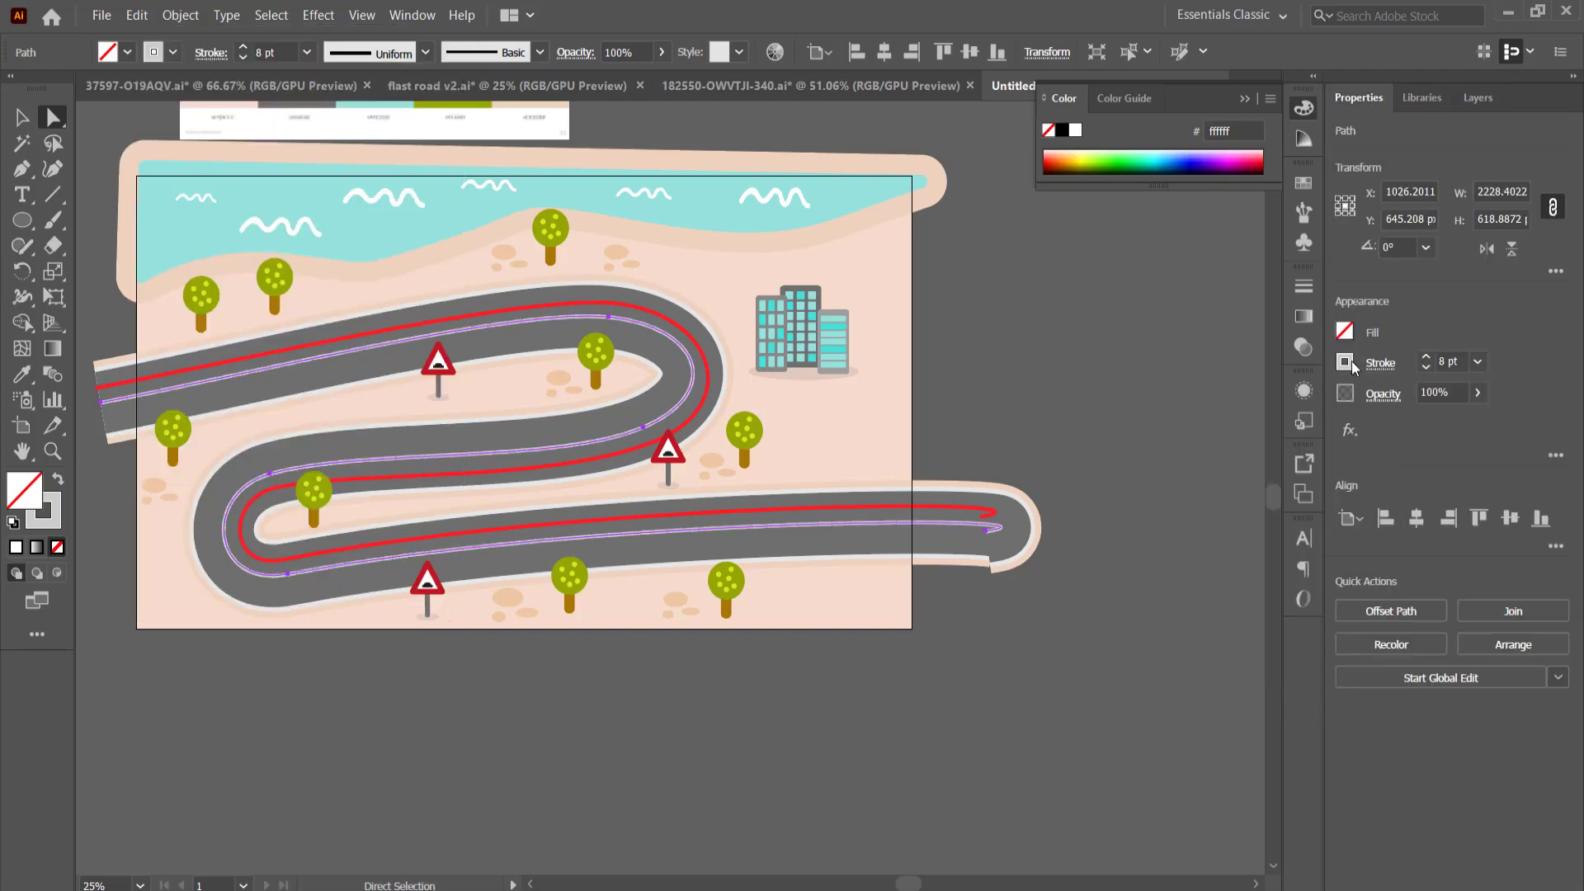
click(1122, 454)
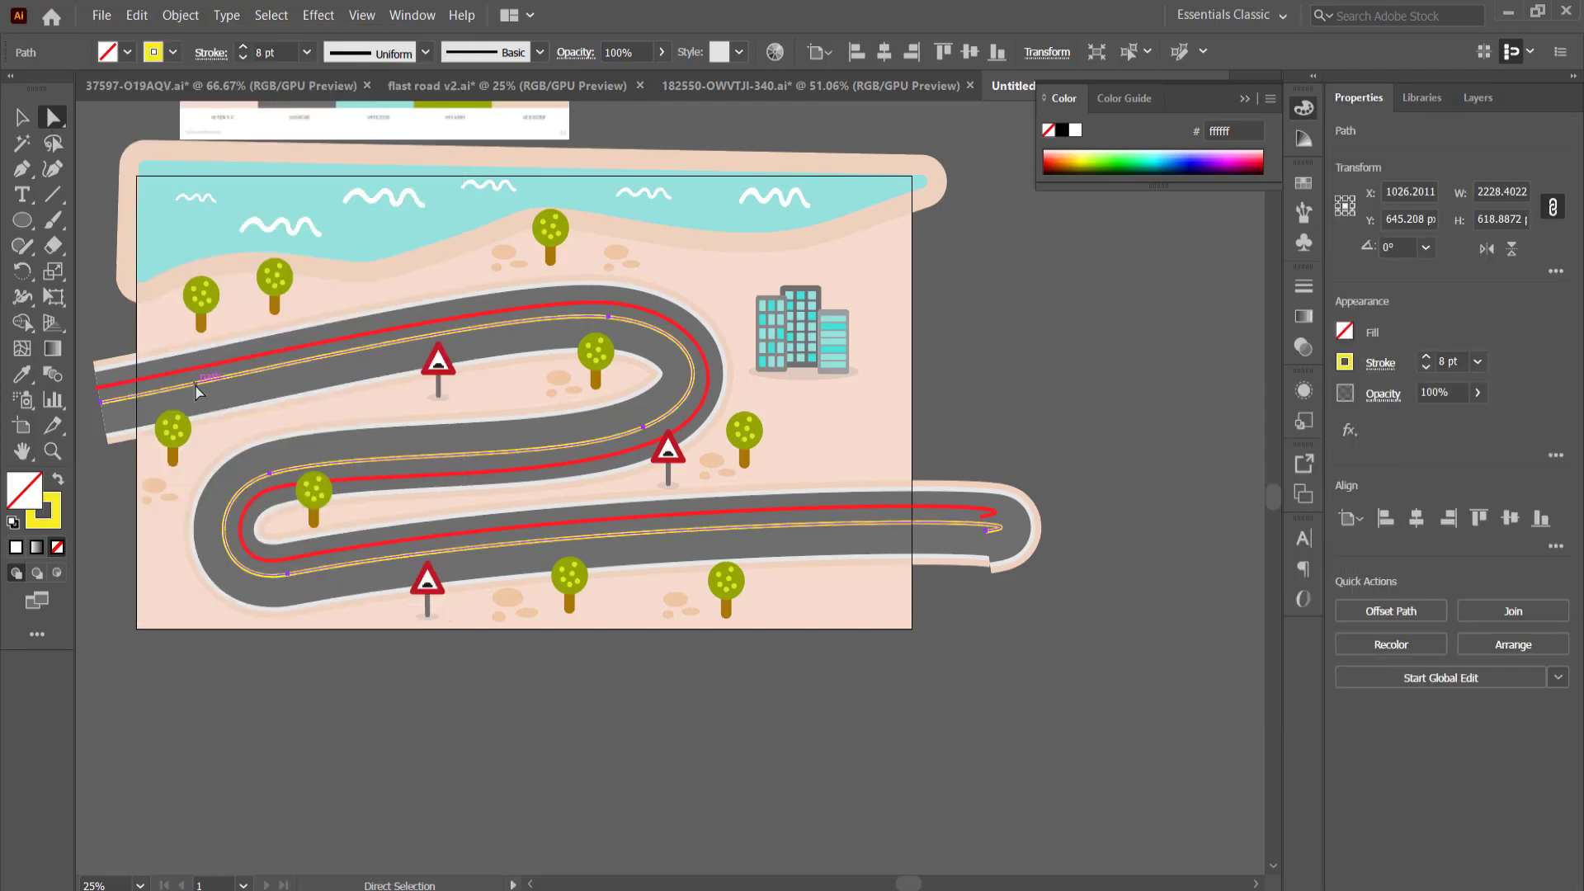
drag(196, 386, 196, 401)
Step: Reshape the yellow path around the right-hand bend and into the middle stretch so it follows the inner lane
click(101, 416)
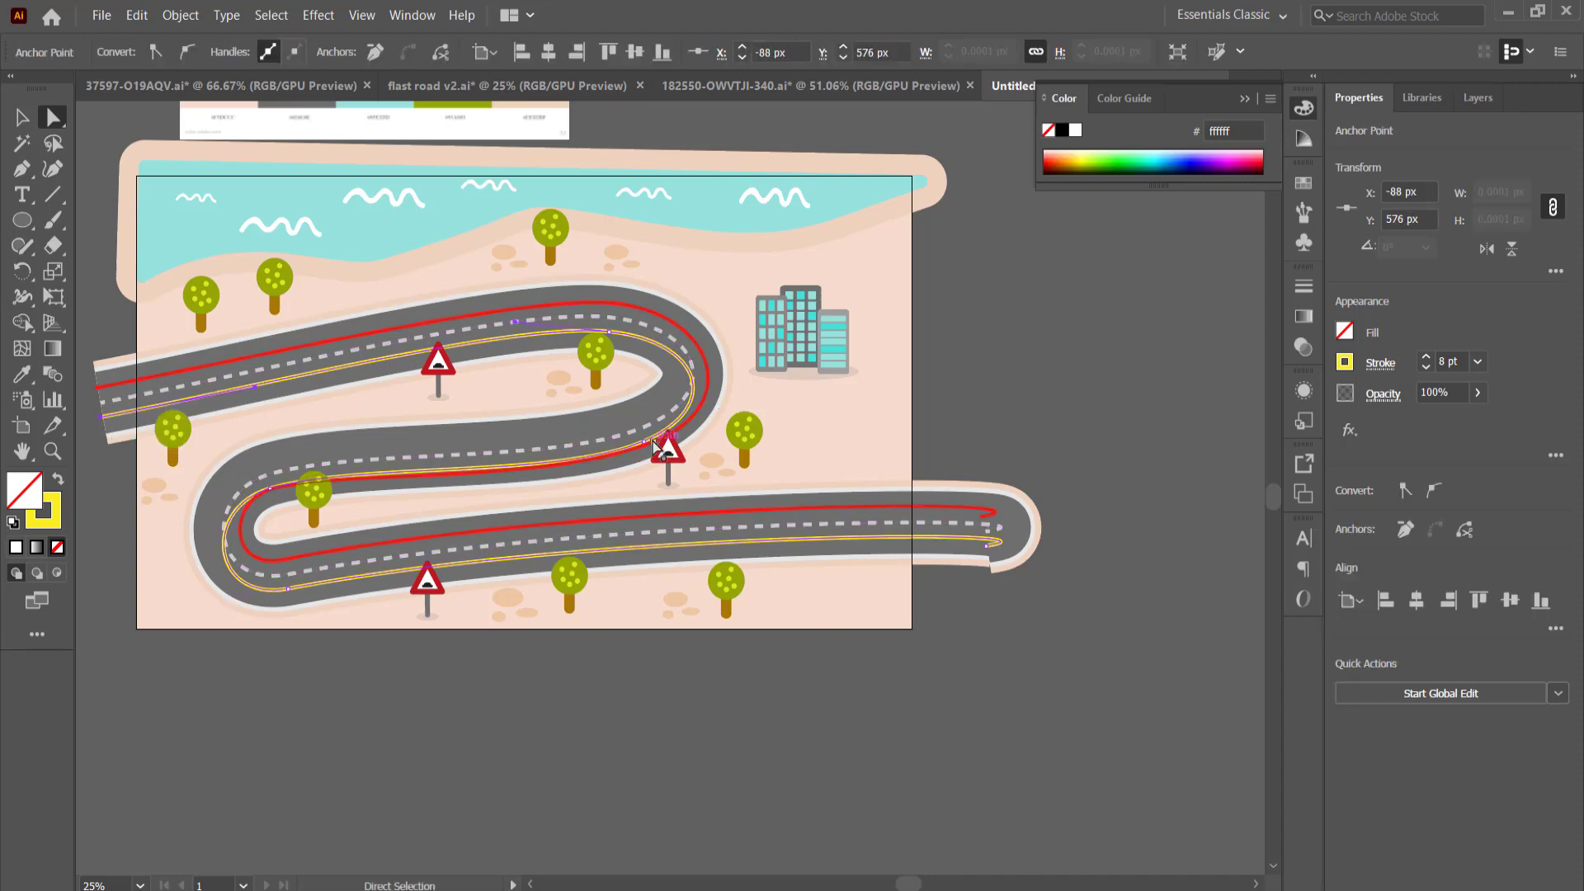
drag(654, 448, 616, 422)
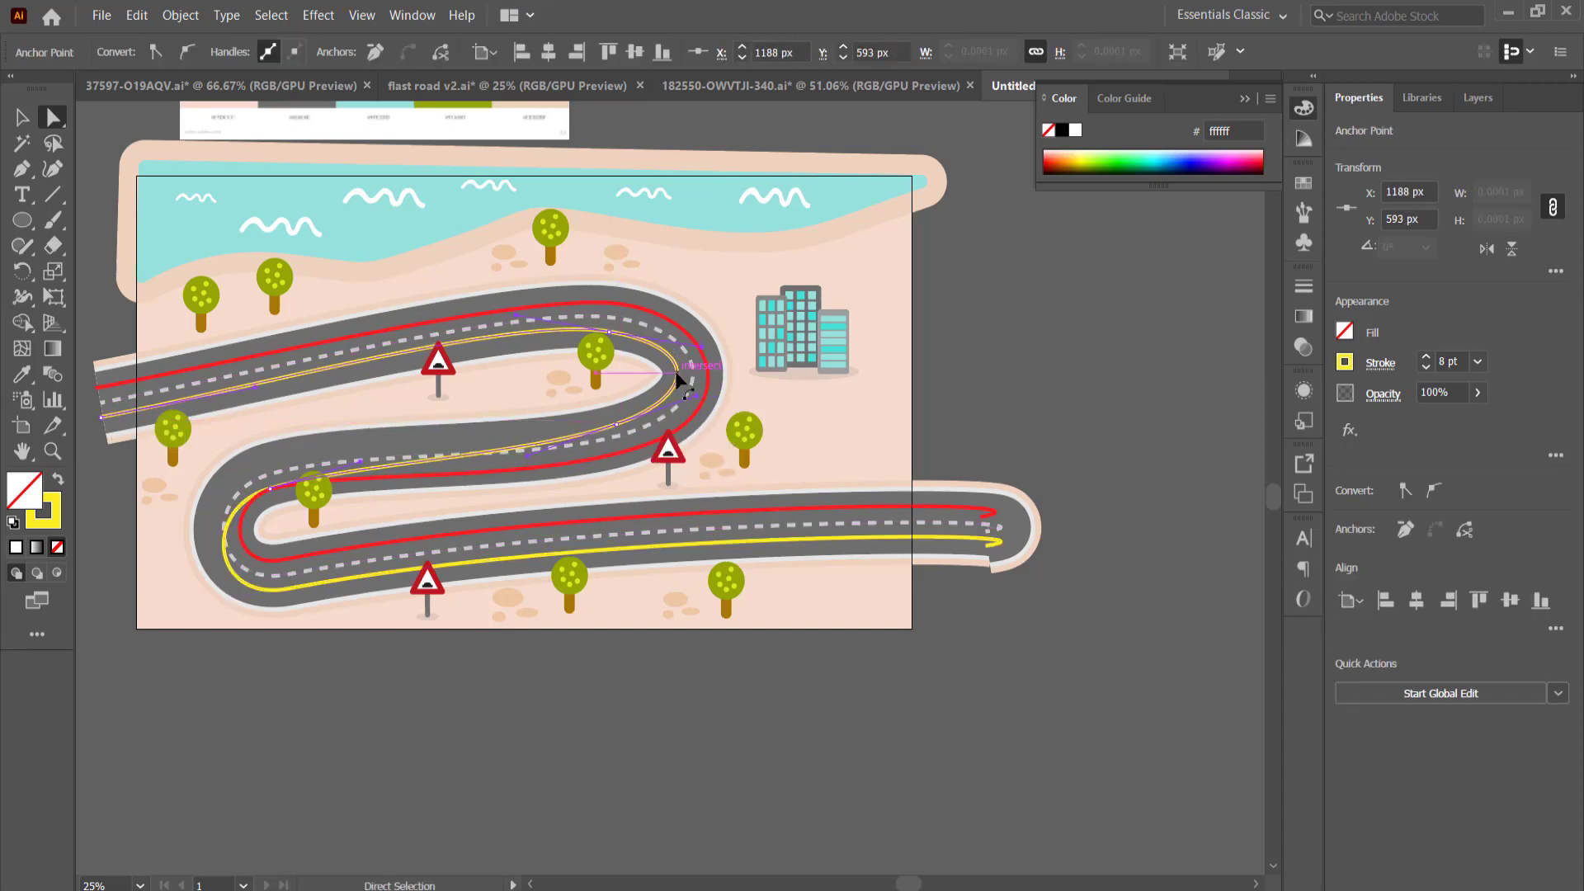
drag(676, 373, 678, 377)
drag(454, 457, 444, 439)
Step: Reshape the yellow path around the left-hand bend and along the middle stretch so it follows the outer lane
drag(269, 488, 235, 473)
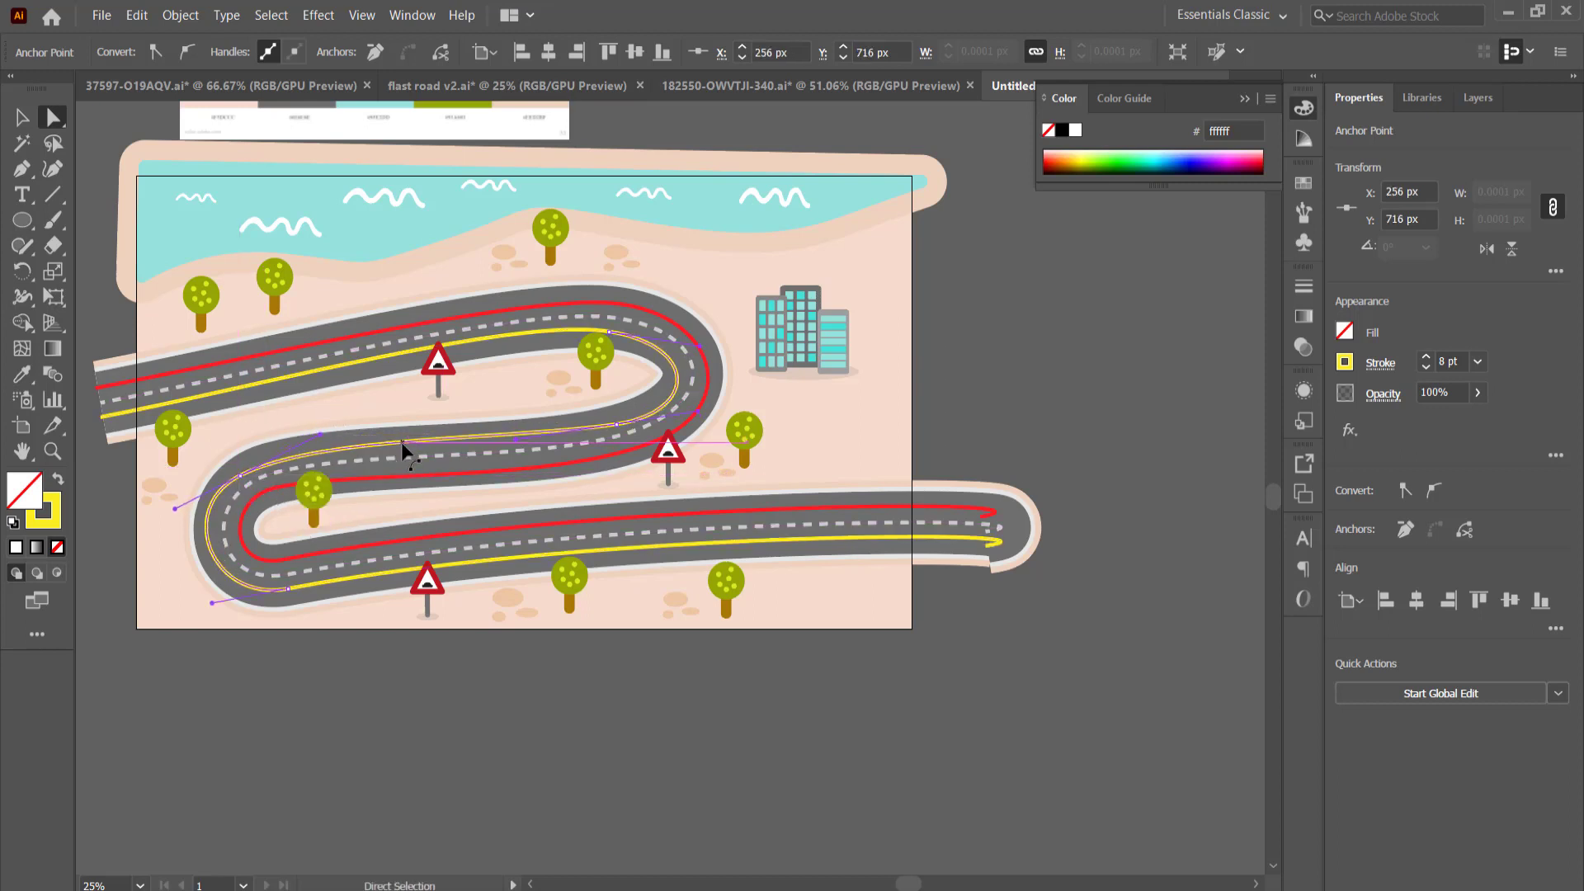
drag(401, 442, 310, 459)
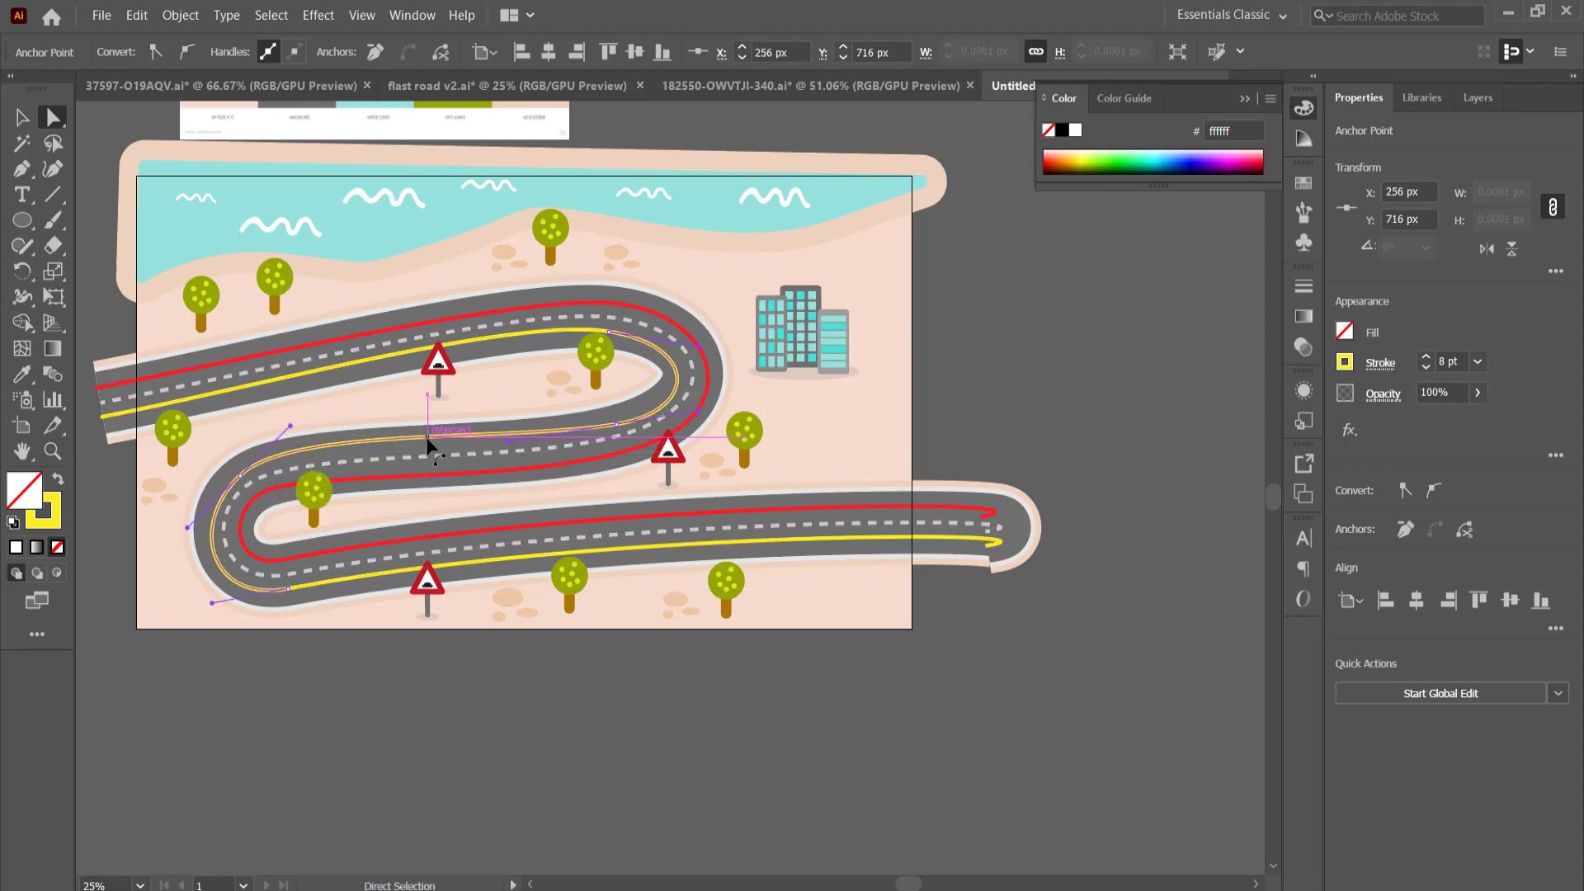
drag(426, 434, 472, 434)
mouse_move(290, 452)
mouse_down()
mouse_move(265, 457)
mouse_move(282, 455)
mouse_up()
drag(239, 474, 234, 471)
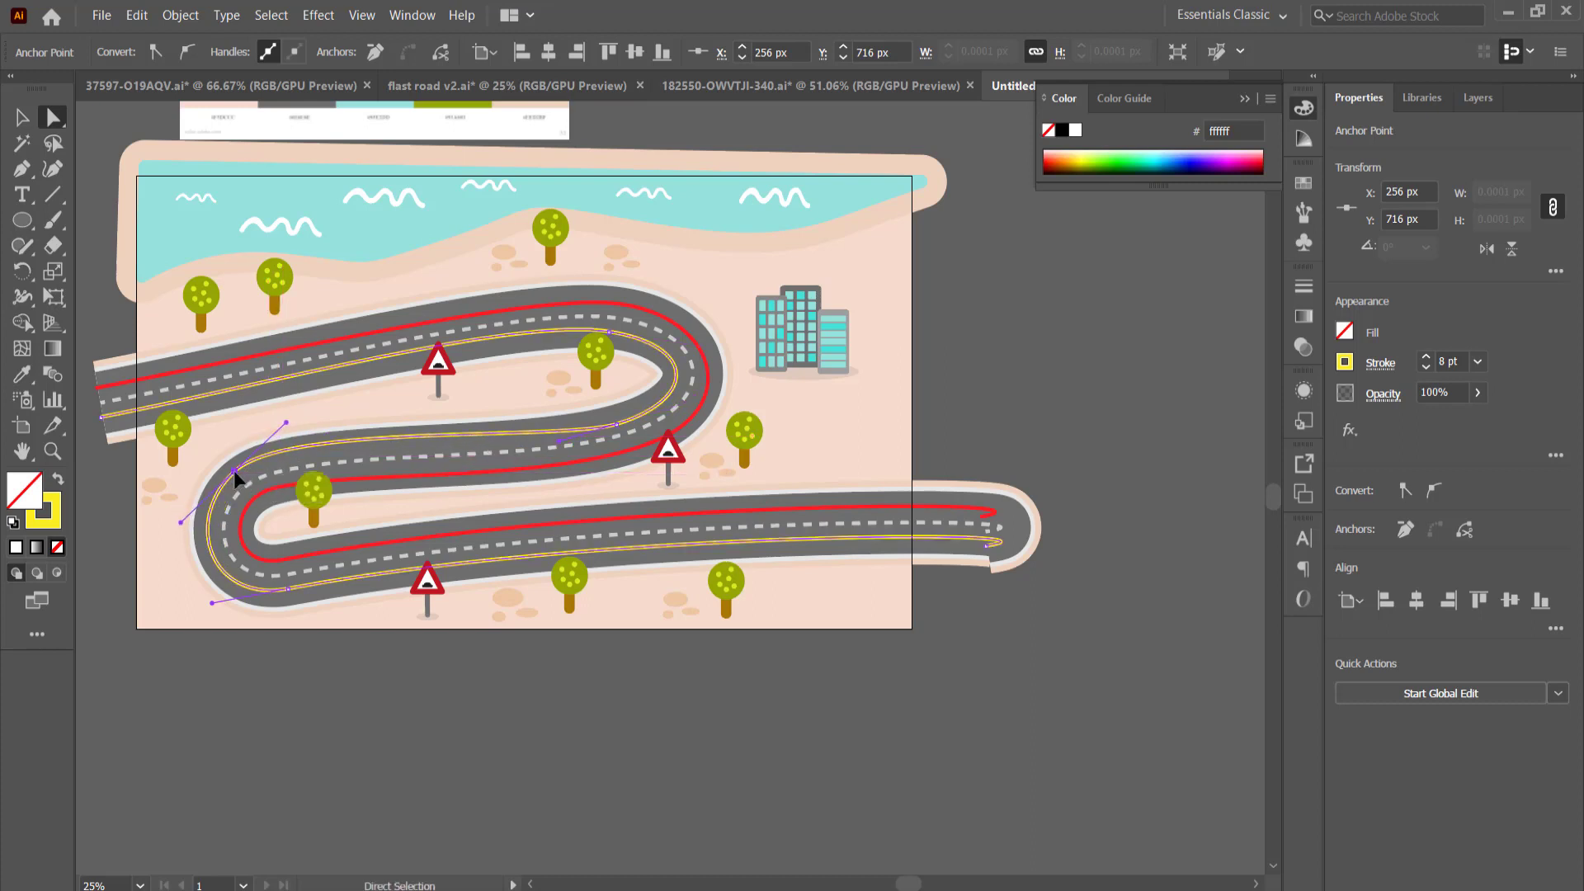
Step: Adjust the yellow path's anchor point and handles where the right-hand bend meets the middle stretch so the curve stays within the lane
key(ctrl+shift+a)
click(616, 444)
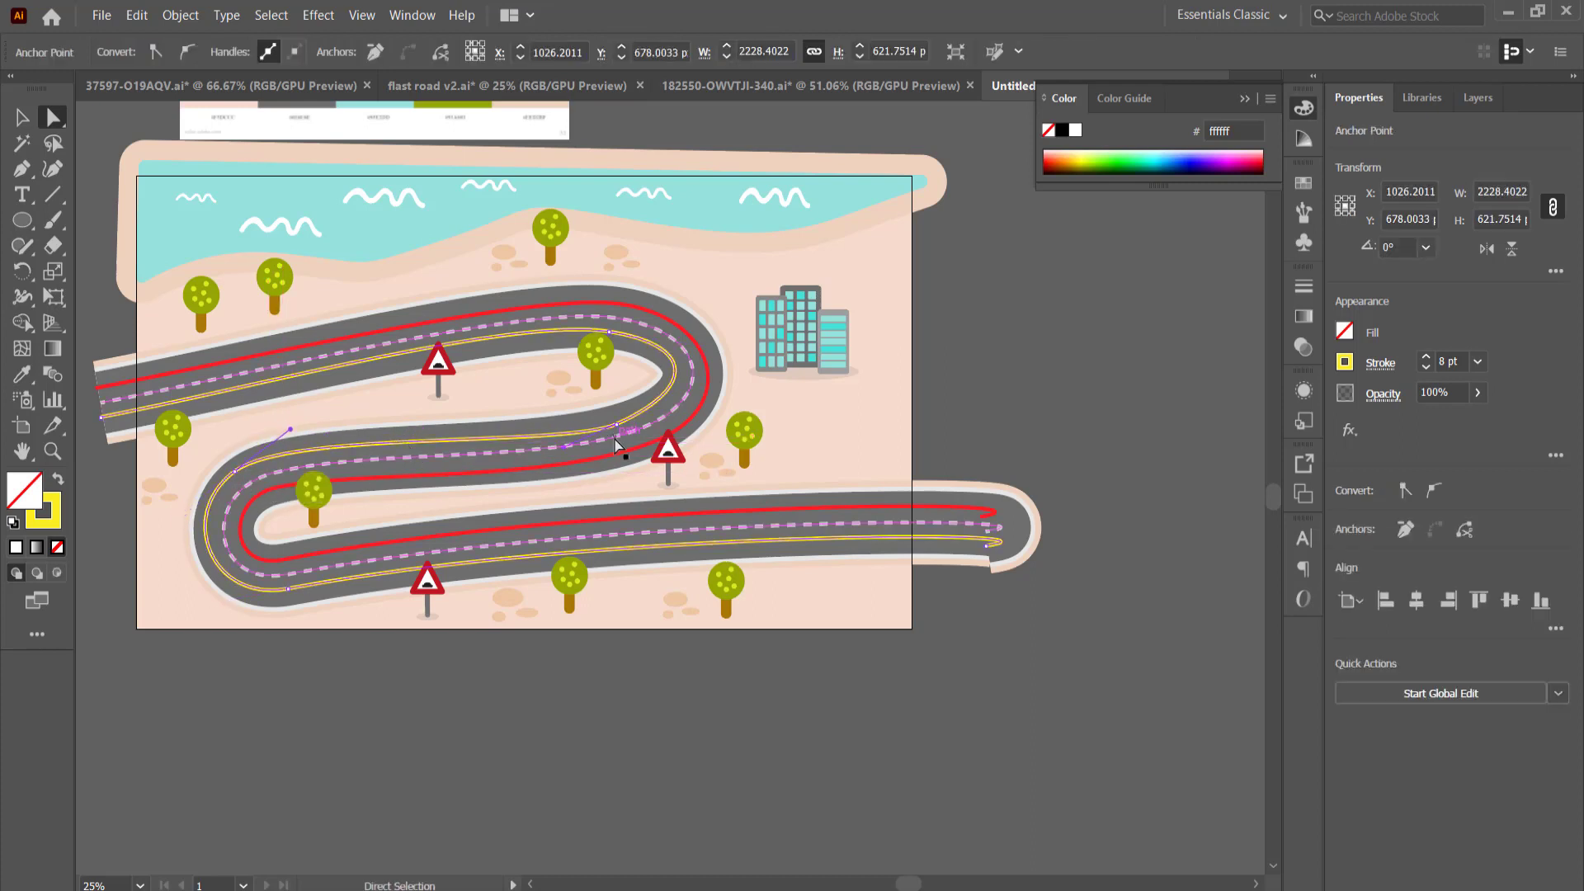
drag(643, 409, 675, 369)
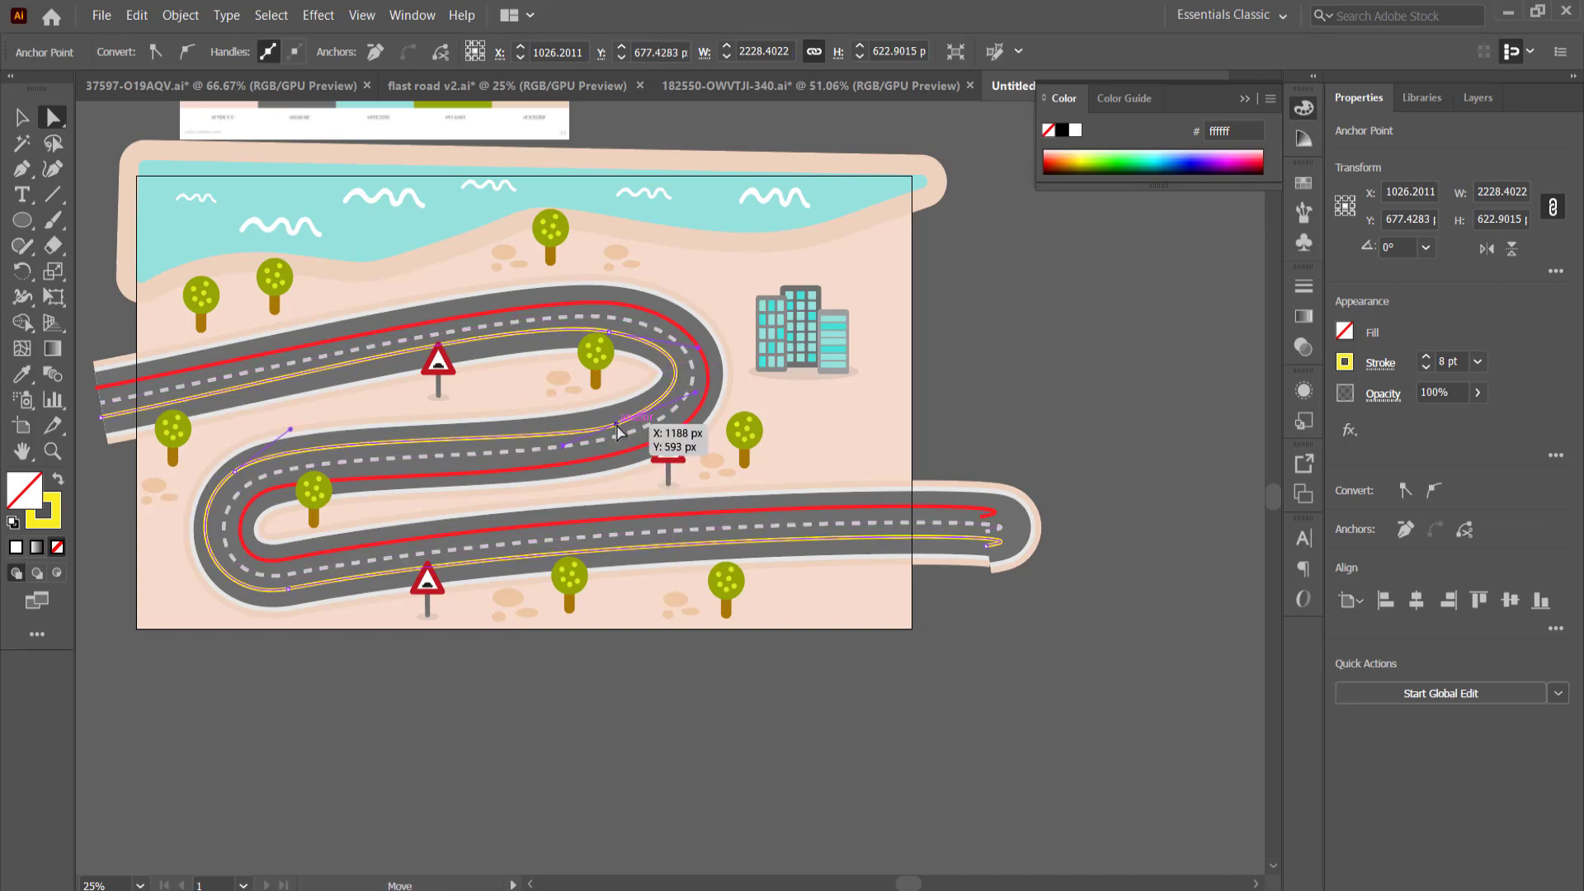
click(617, 424)
scroll(616, 425, up, 3)
drag(620, 435, 553, 438)
scroll(361, 356, down, 2)
drag(266, 408, 676, 376)
Step: Fine-tune the yellow path along the middle stretch between the two bends and check it over the whole road
scroll(651, 382, up, 2)
key(v)
scroll(336, 240, down, 3)
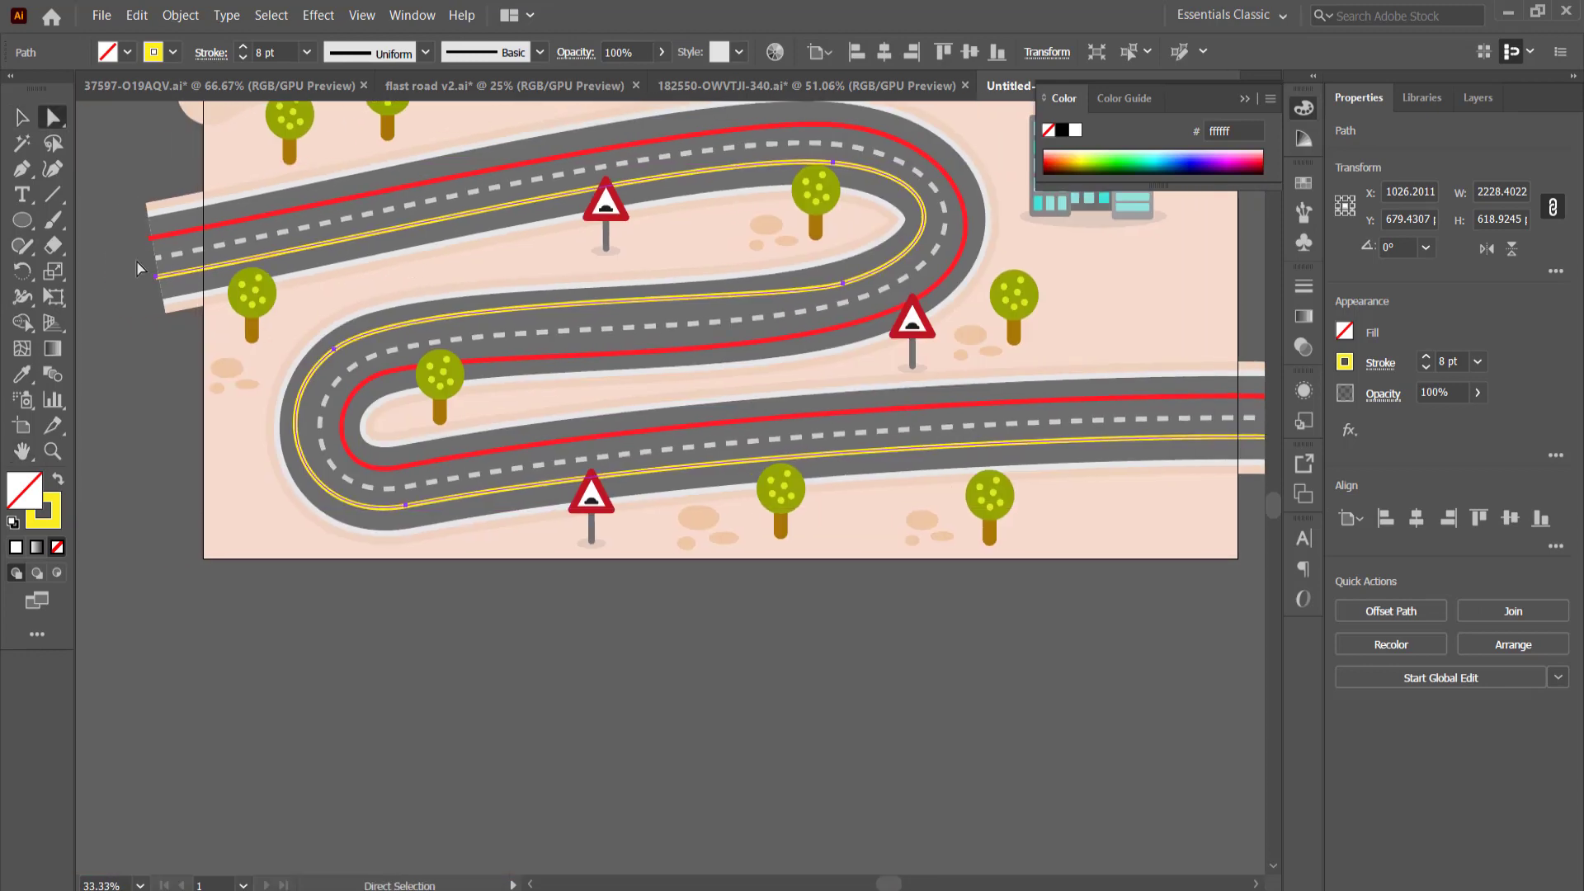
scroll(648, 296, up, 1)
click(650, 304)
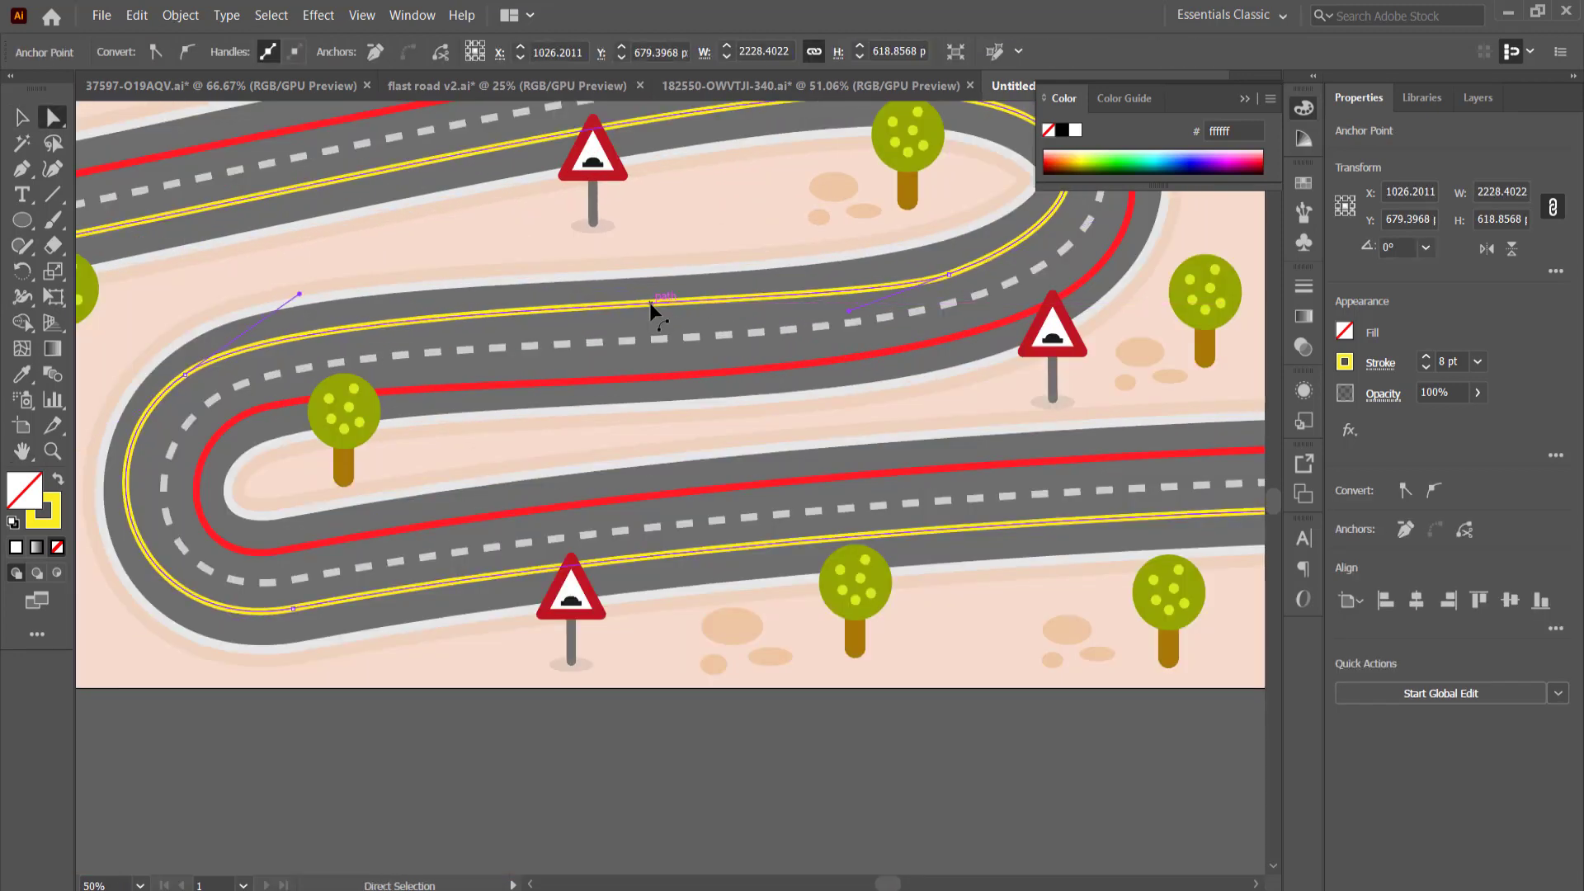
scroll(650, 302, down, 2)
drag(650, 302, 684, 409)
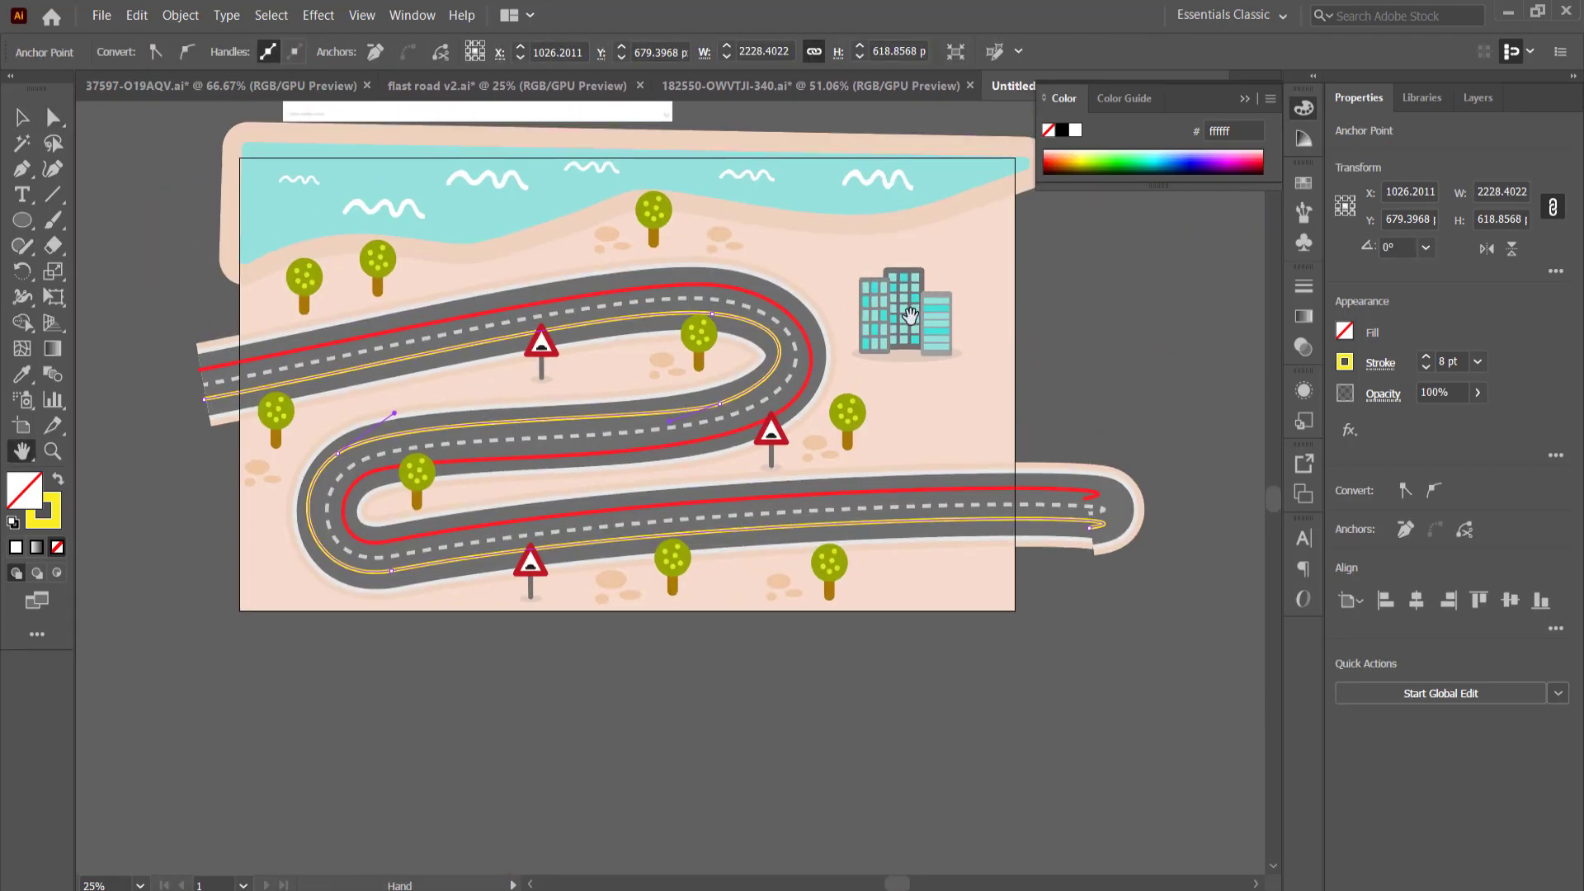
Step: Duplicate gravel patches into the empty area below the buildings and enlarge the building group
click(1473, 99)
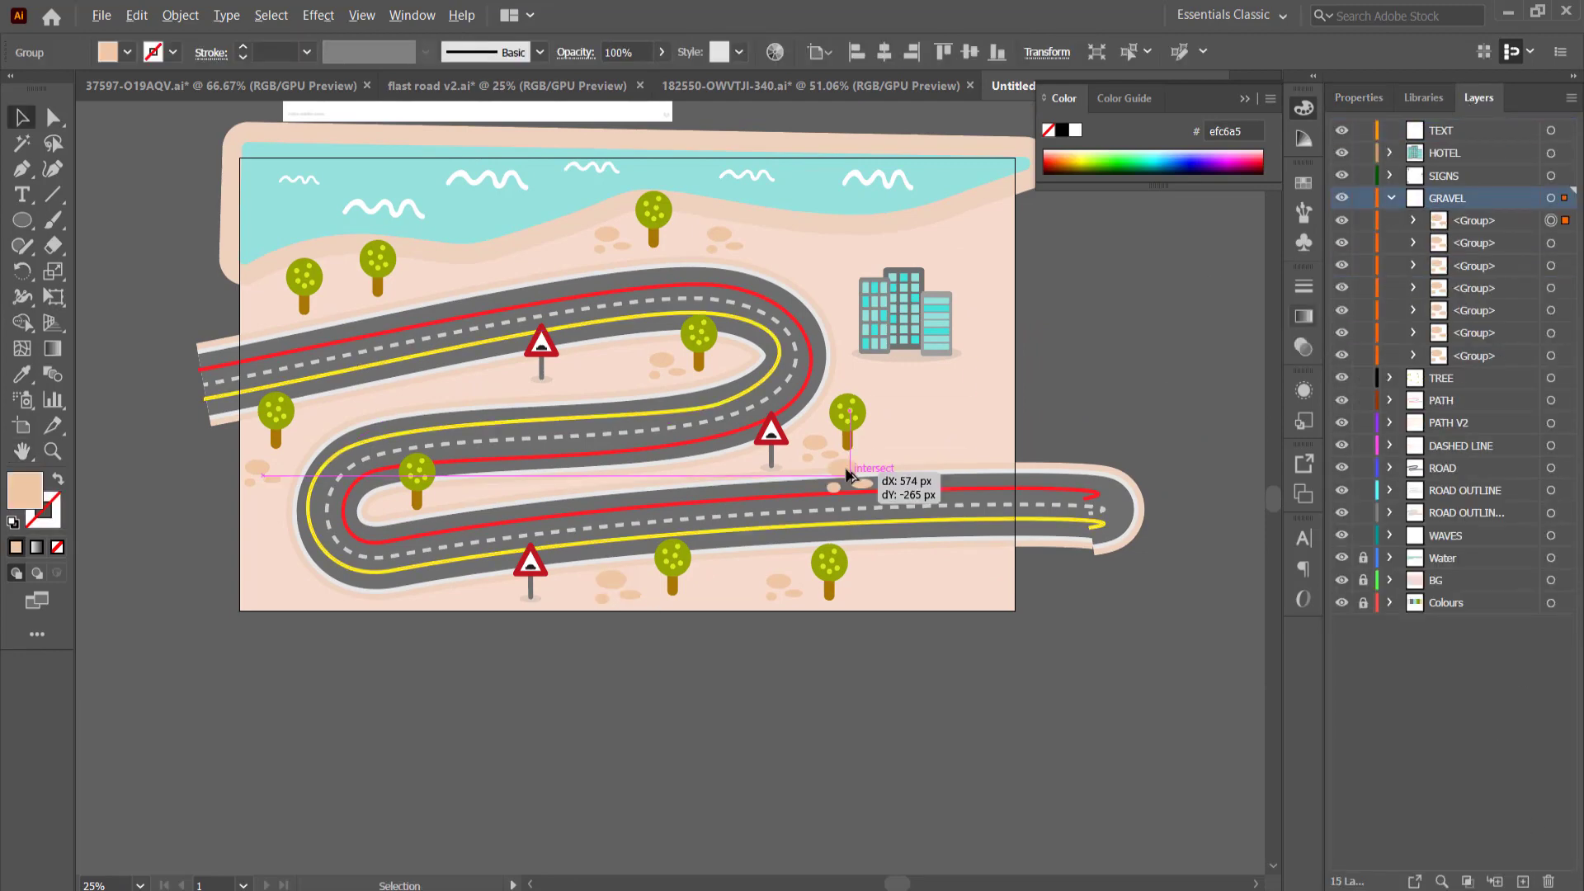
drag(859, 463, 916, 381)
click(899, 314)
mouse_move(826, 245)
mouse_down()
mouse_move(842, 253)
mouse_move(819, 236)
mouse_up()
click(909, 400)
drag(900, 314, 900, 423)
click(1081, 289)
Step: Delete the TEXT layer and save the document as Flat Road V3.ai
click(1391, 198)
drag(1464, 130, 1548, 881)
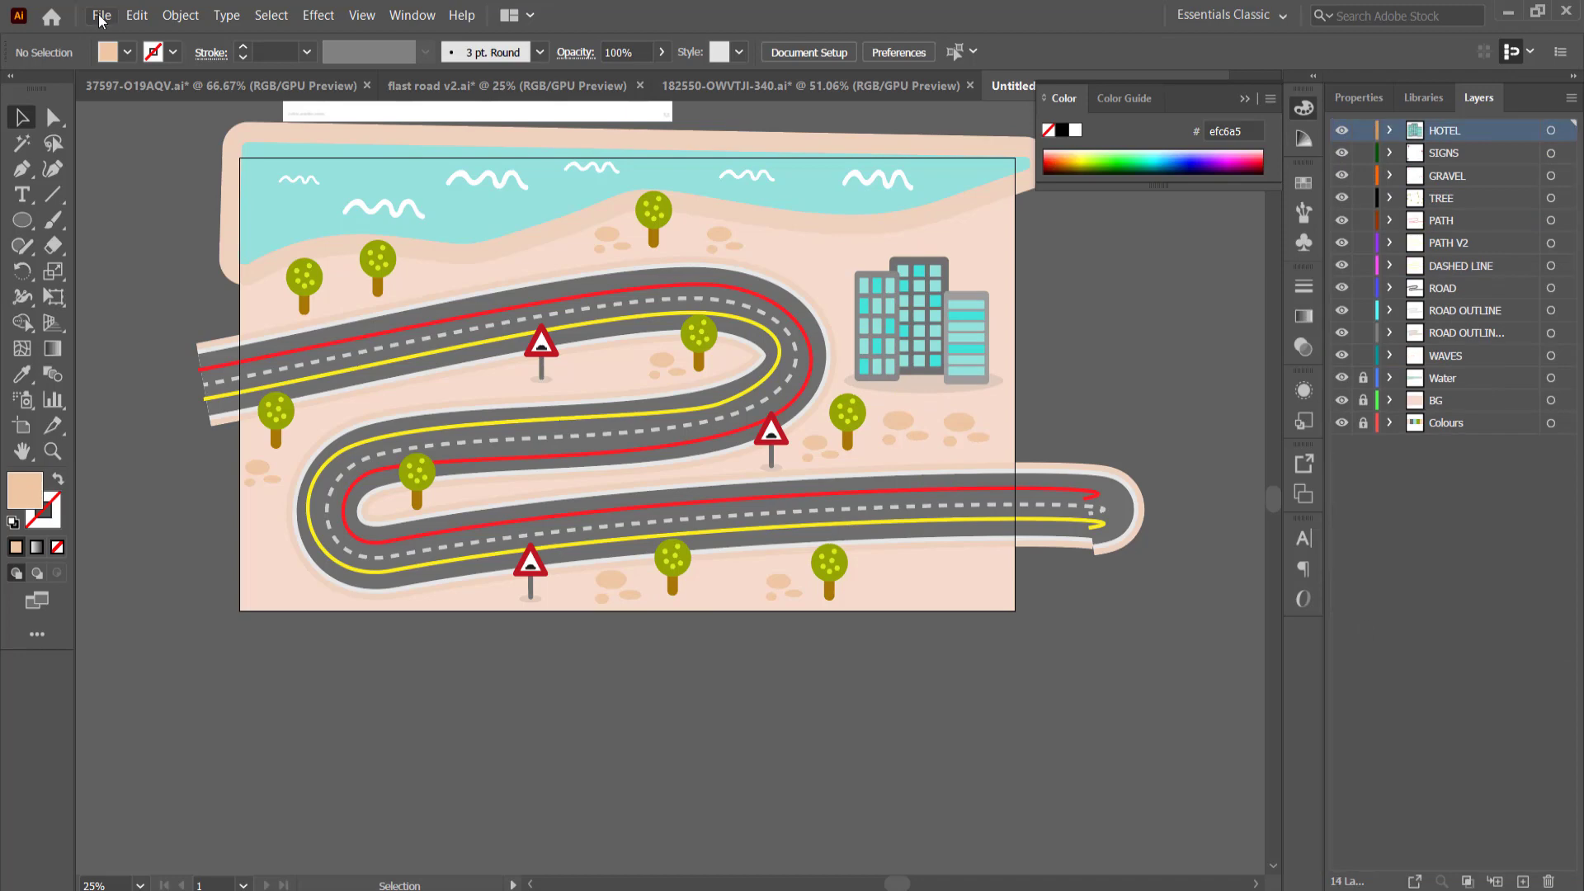
click(100, 18)
click(174, 163)
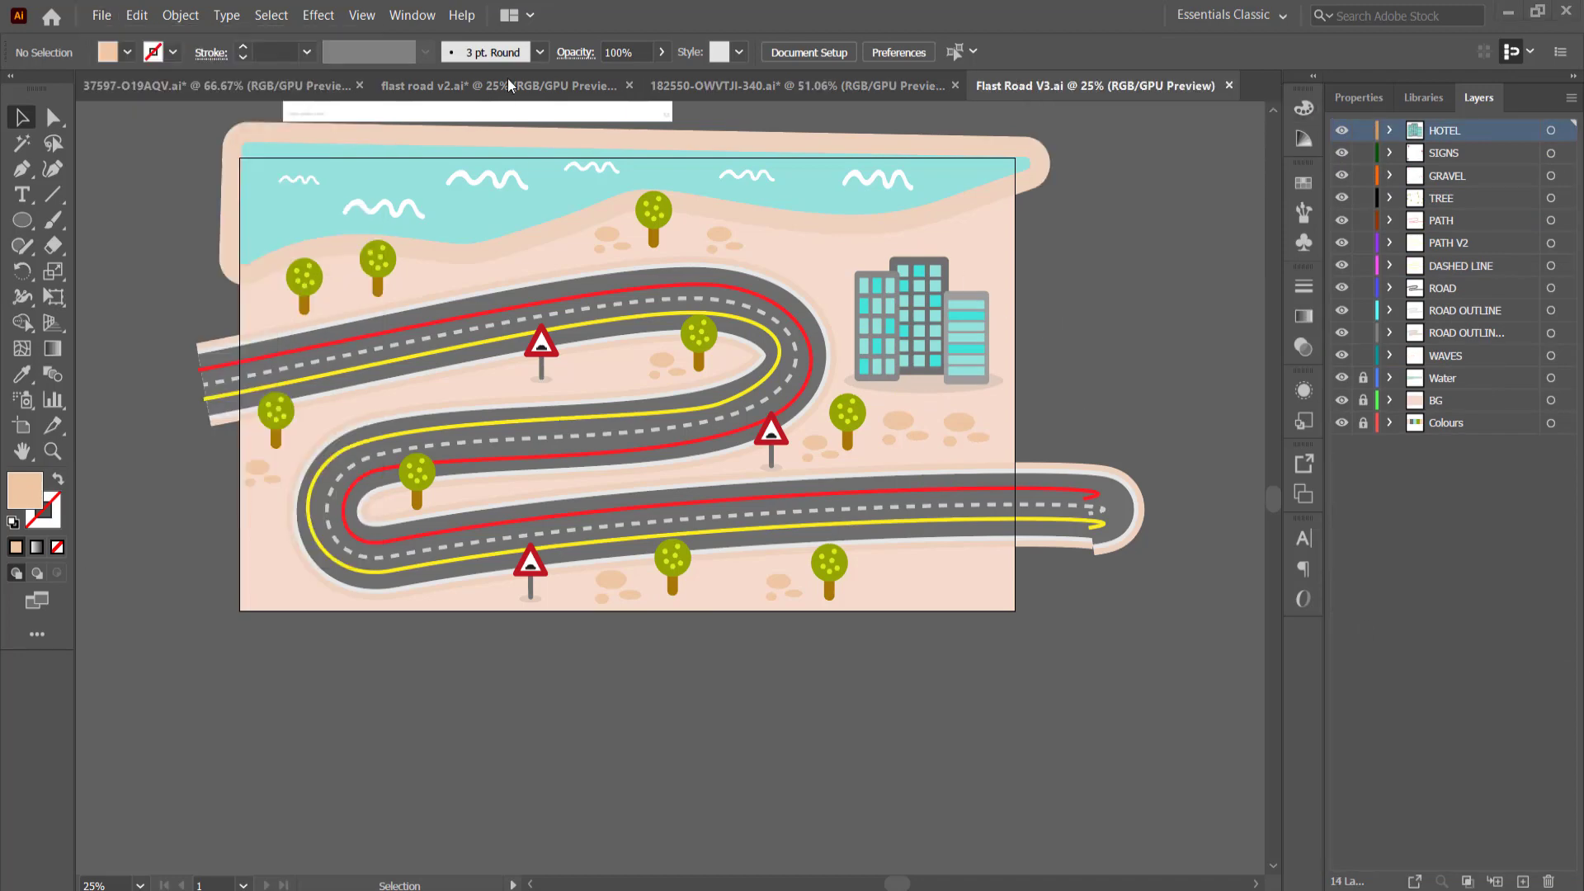
Step: Copy the brown car without its shadow from 182550-OWVTJI-340.ai and create a layer named BROWN CAR in the road document
click(728, 79)
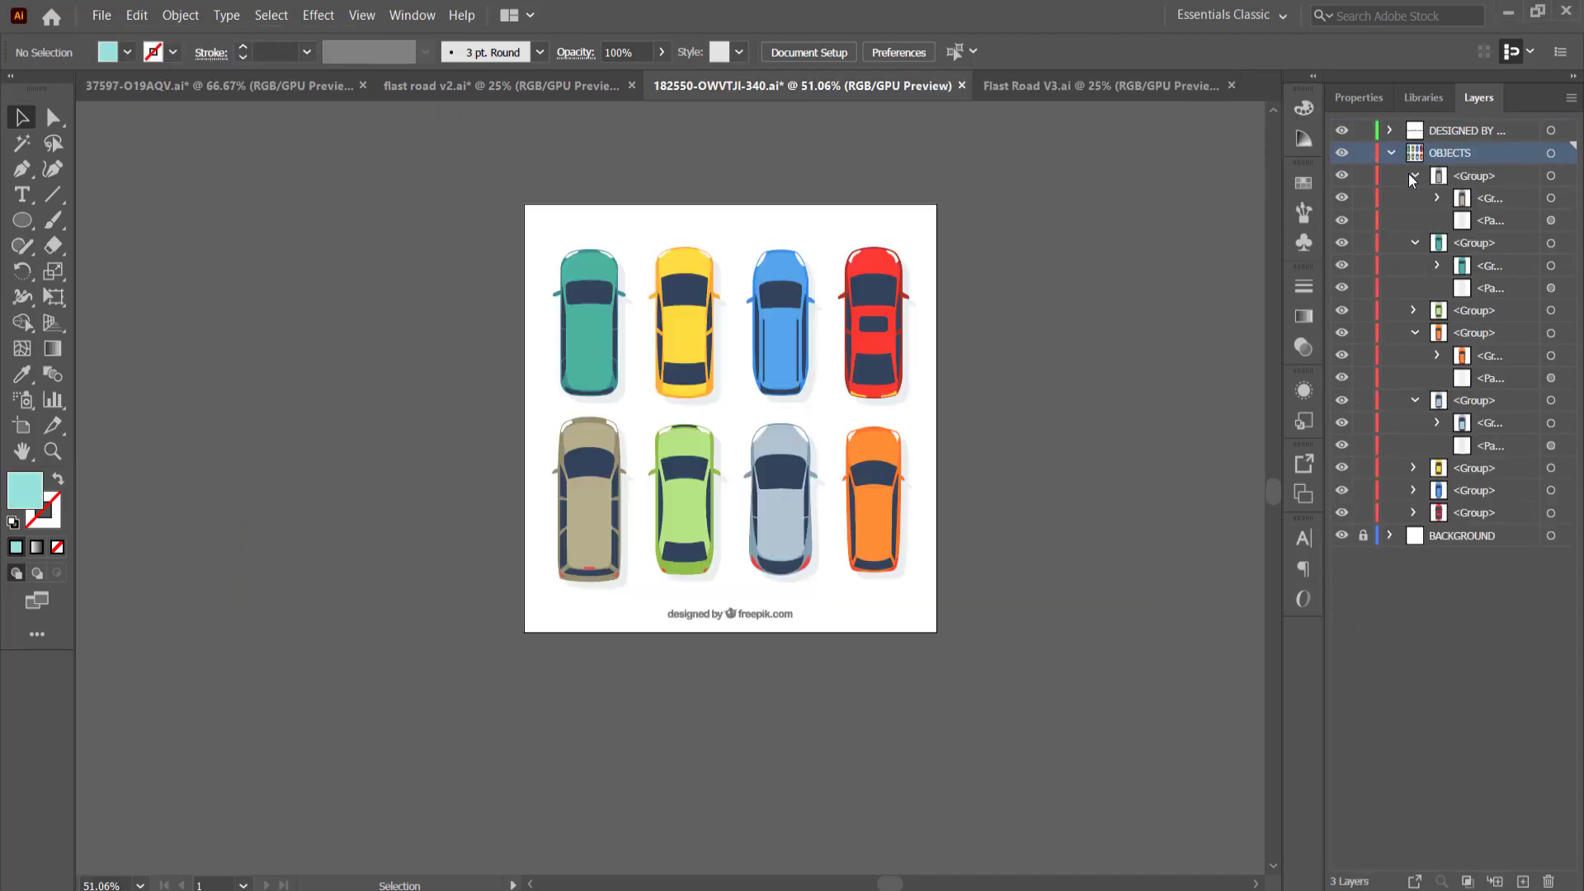
click(1550, 199)
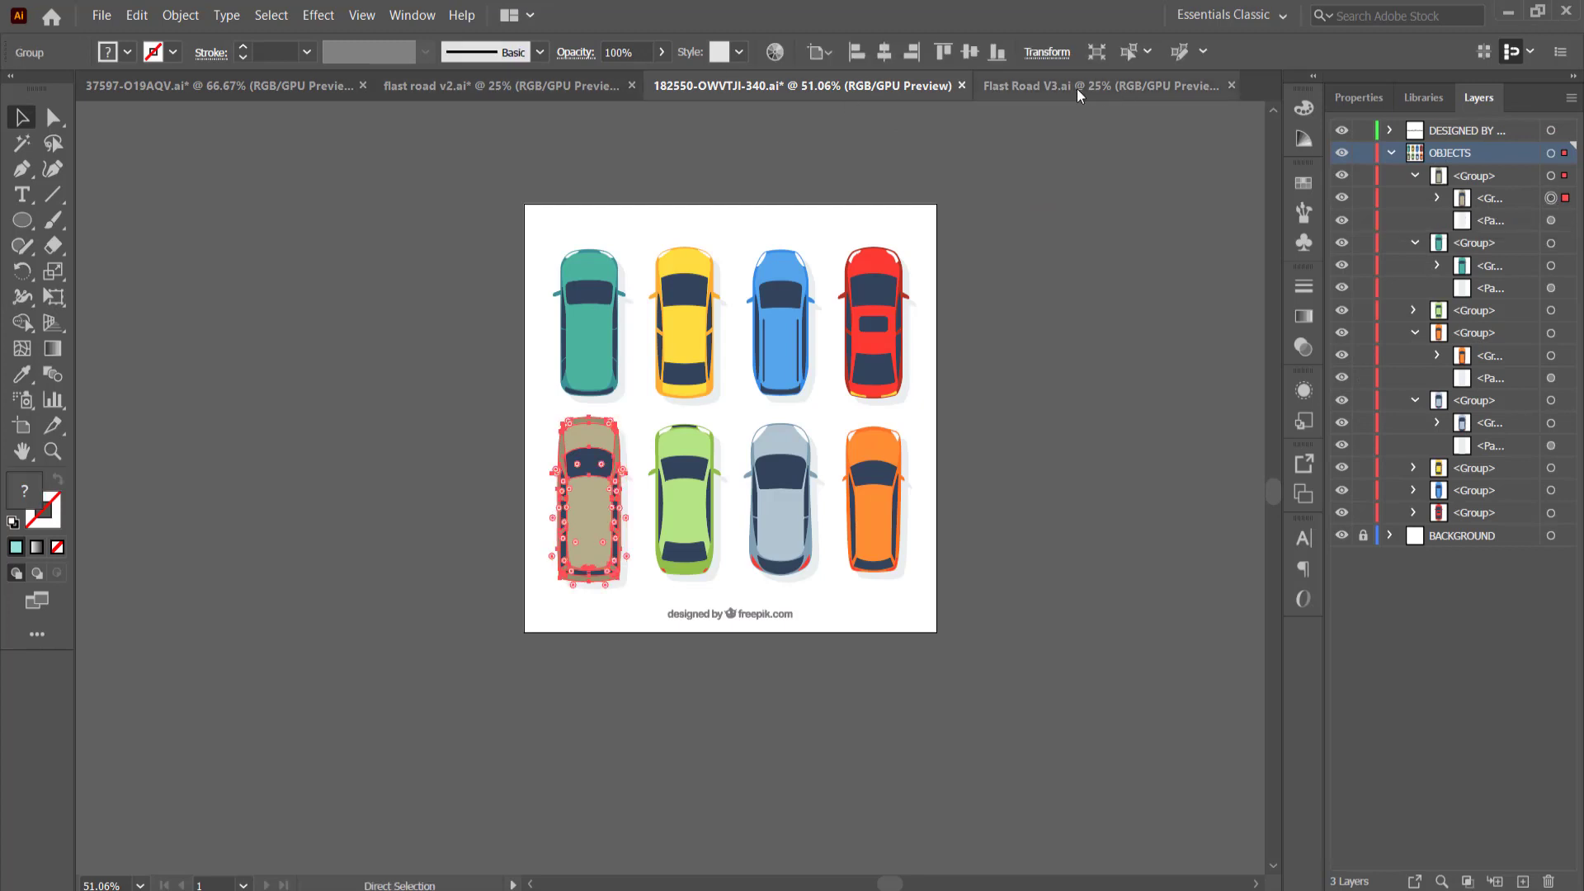
click(1073, 87)
click(1523, 881)
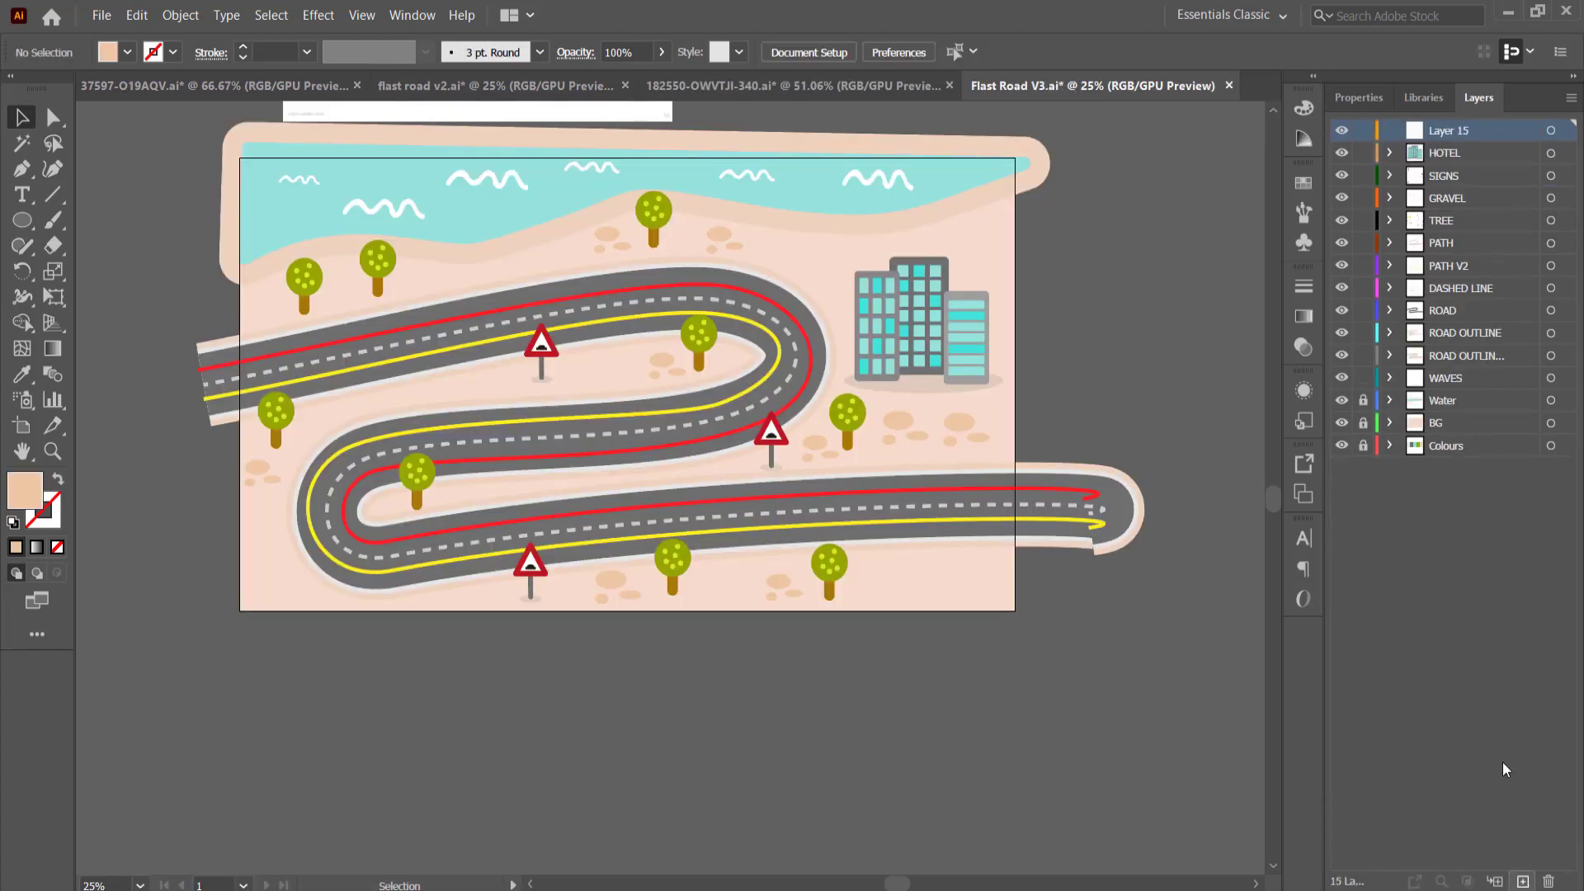
click(1447, 123)
text(BROWN CAR)
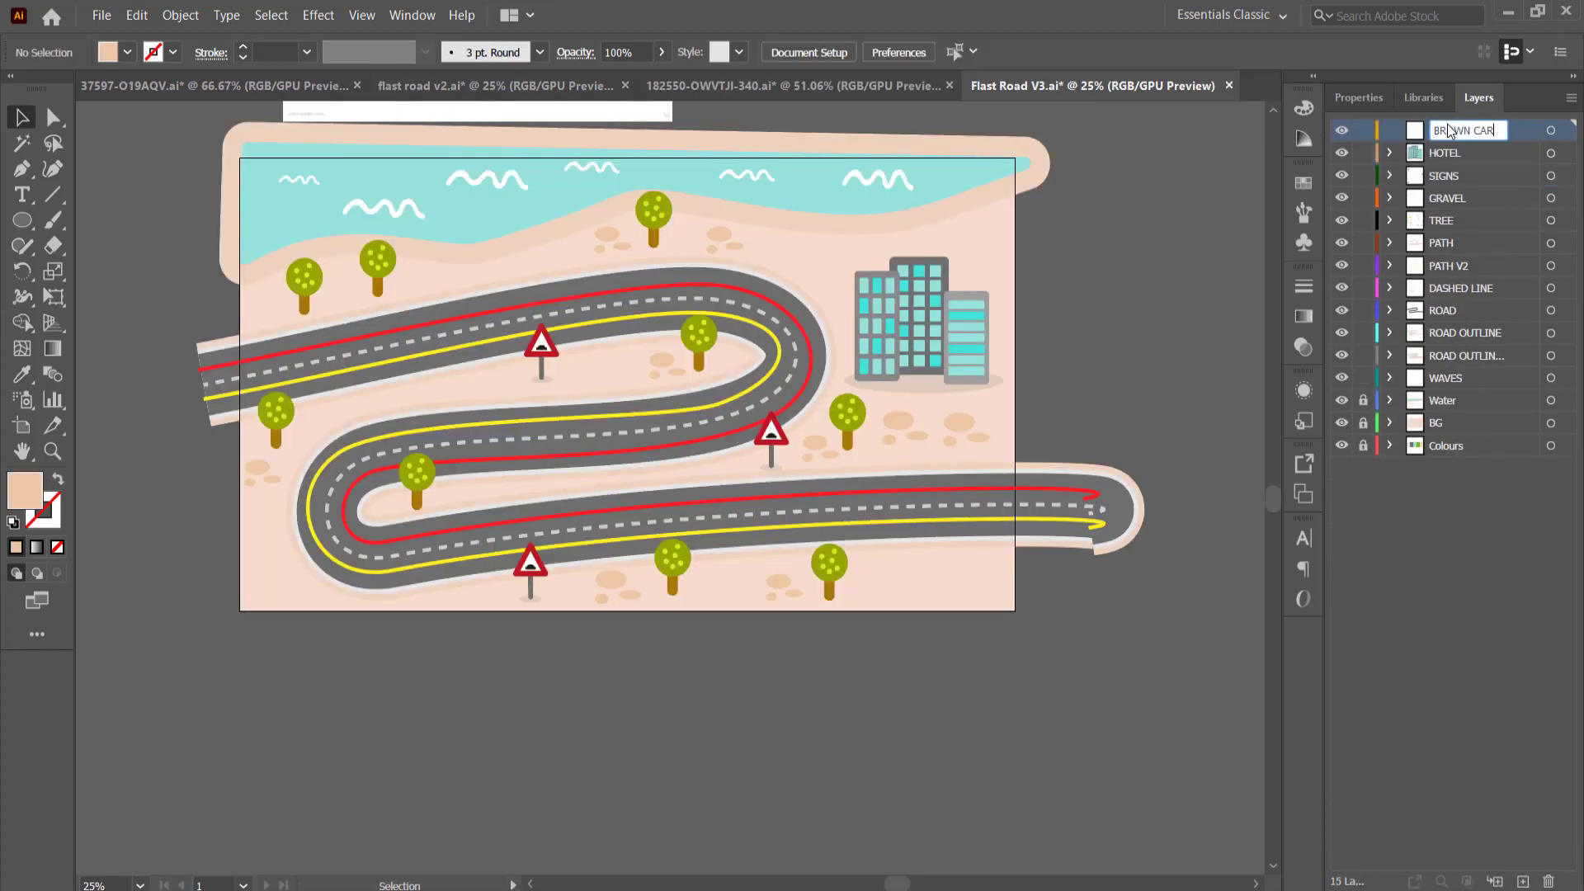
key(Return)
Step: Paste the brown car, shrink and rotate it, and place it facing left on the red lane of the middle stretch
key(ctrl+v)
drag(691, 536, 621, 453)
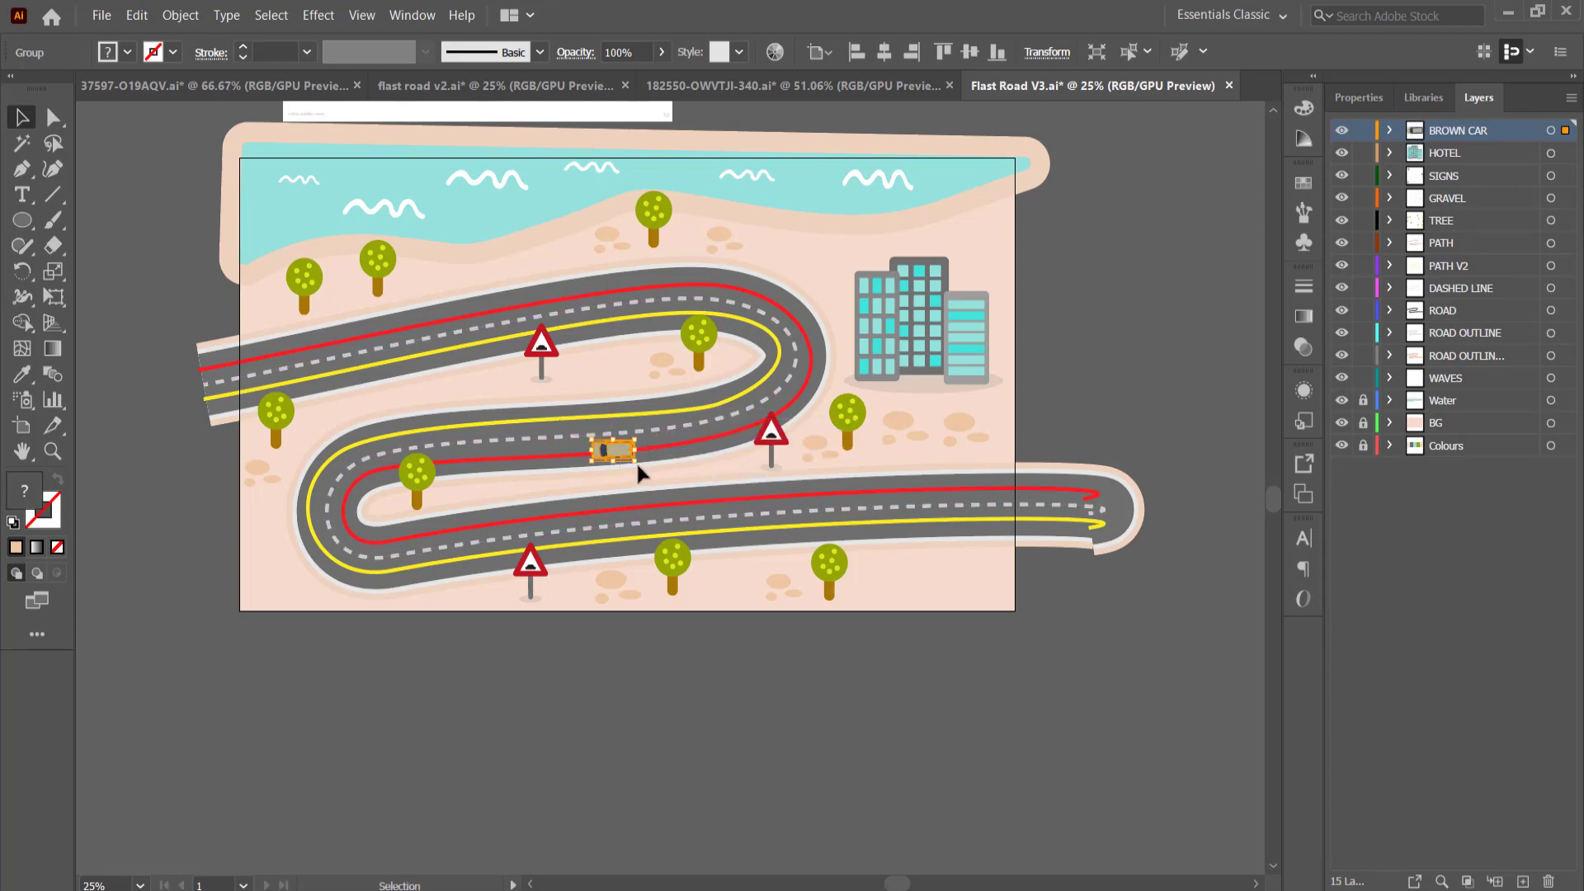
scroll(631, 464, up, 2)
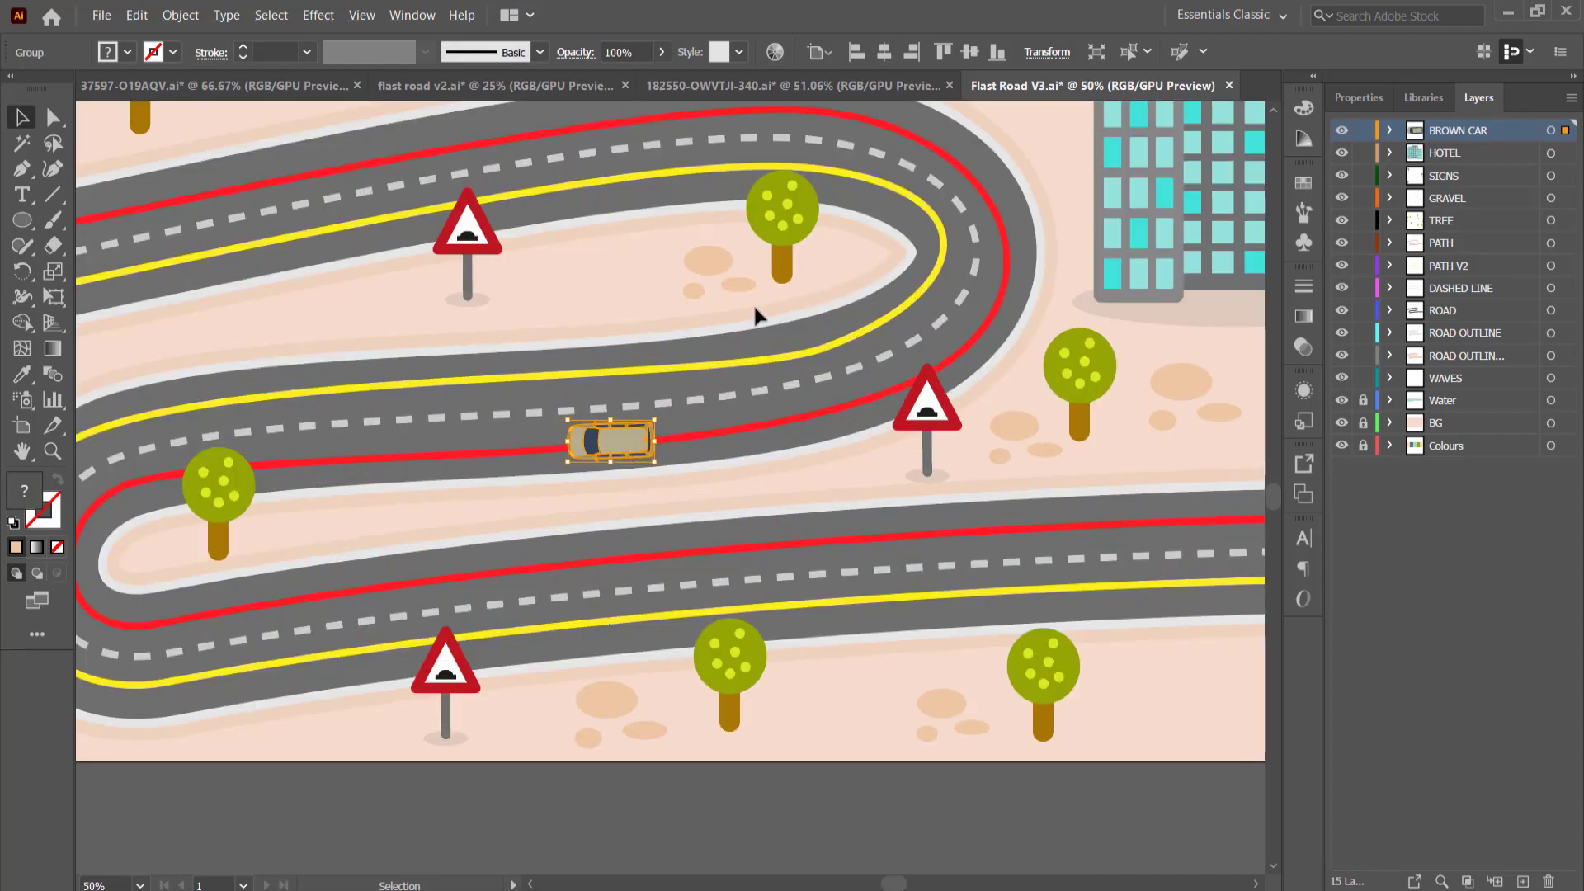
scroll(753, 311, down, 1)
Step: Copy the orange car without its shadow from the car document and create a layer named RED CAR in the road document
click(788, 86)
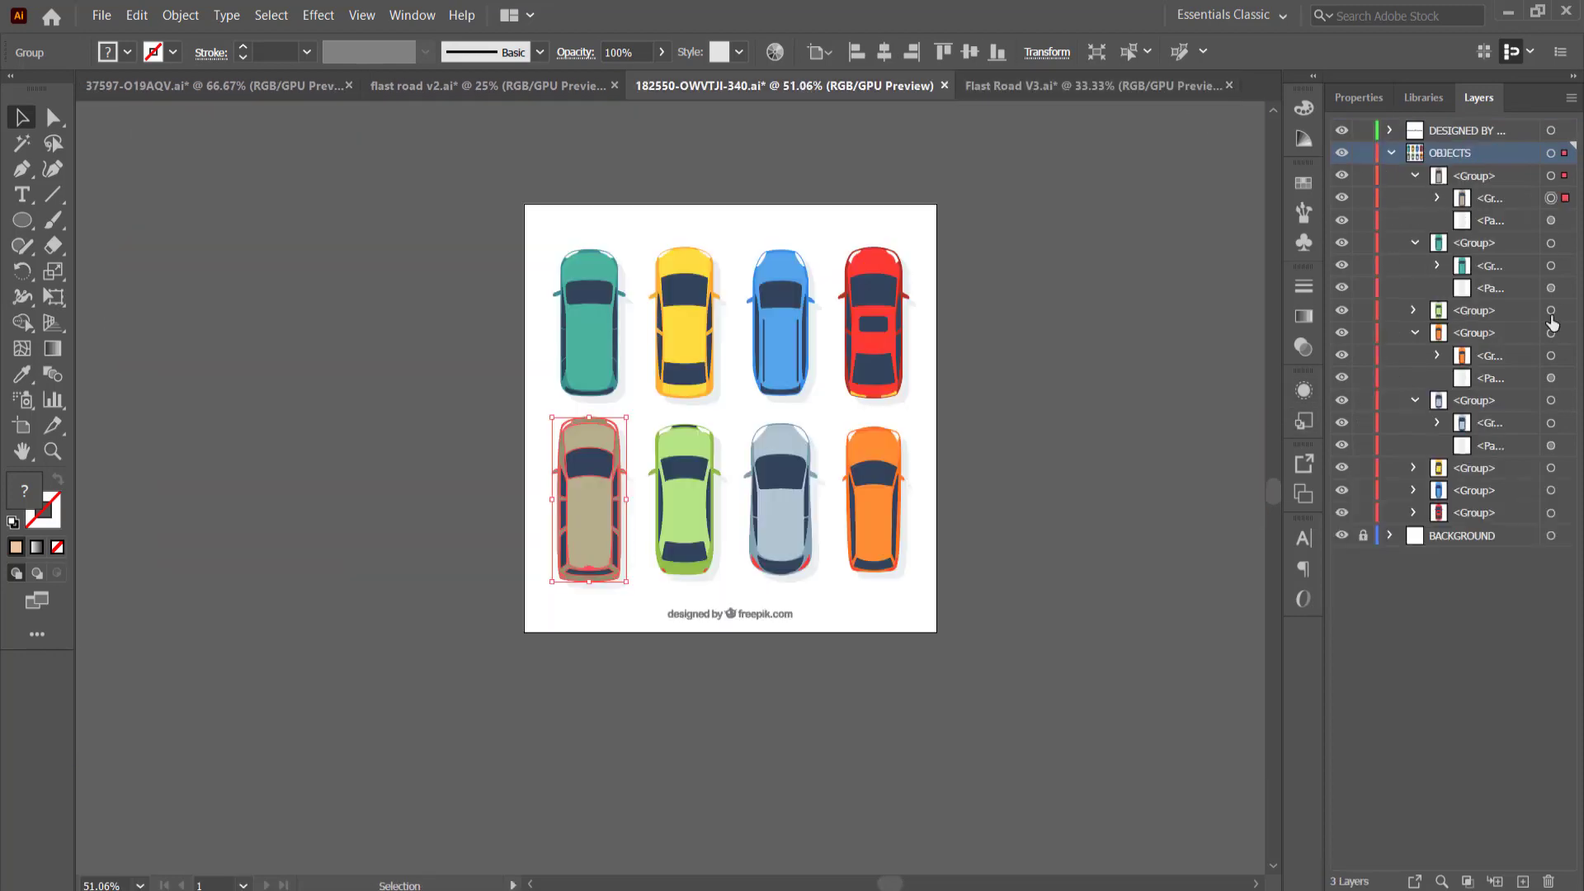
click(1551, 357)
click(1126, 87)
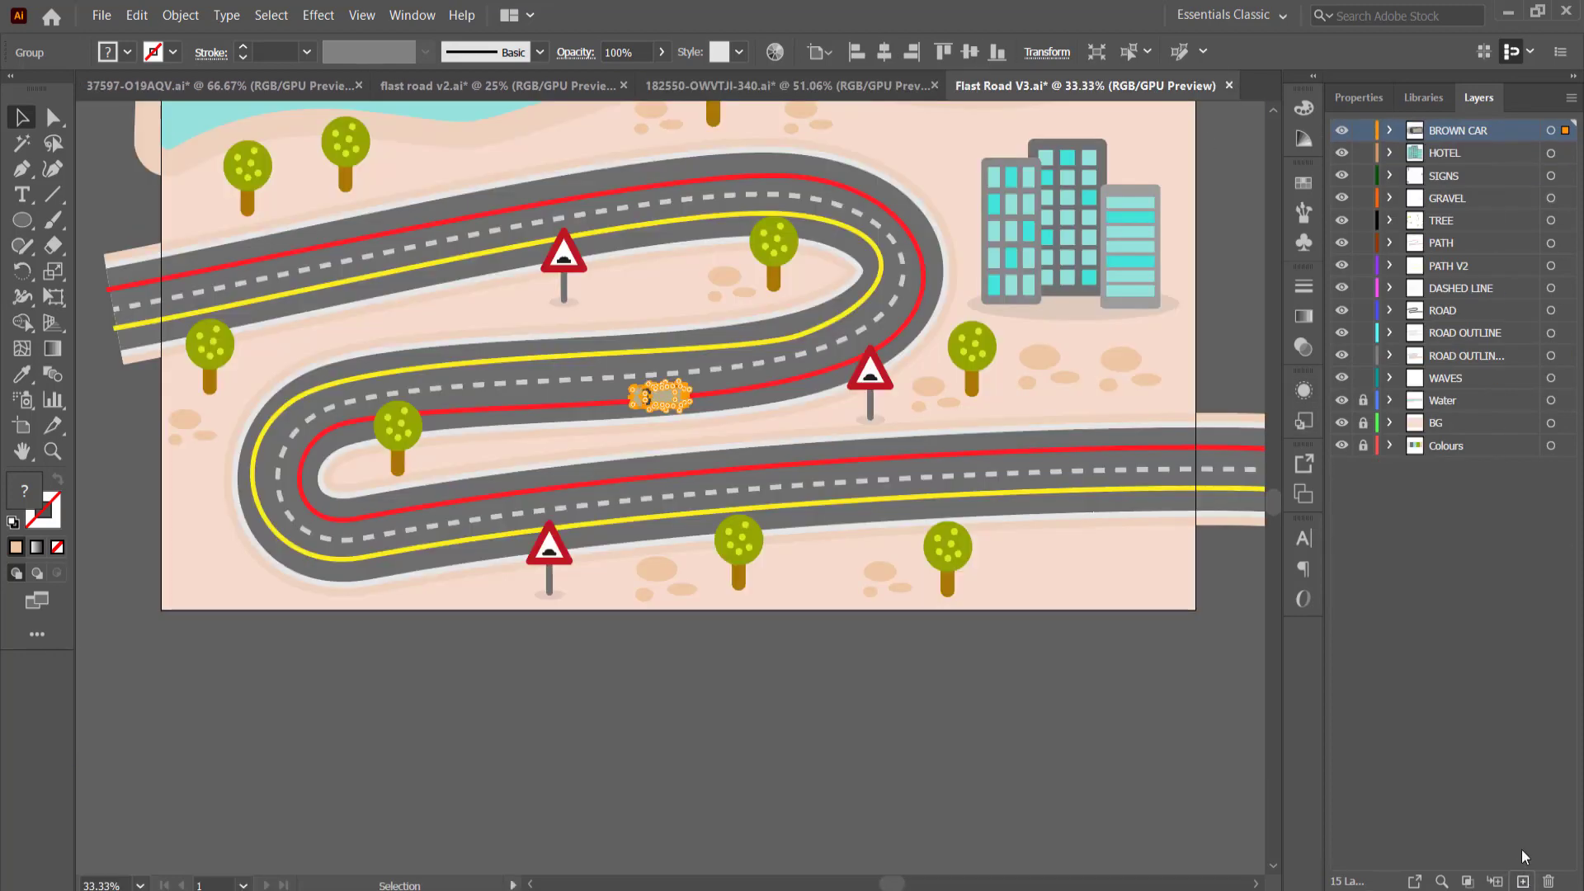
click(1523, 881)
click(1442, 125)
text(RED CAR)
key(Return)
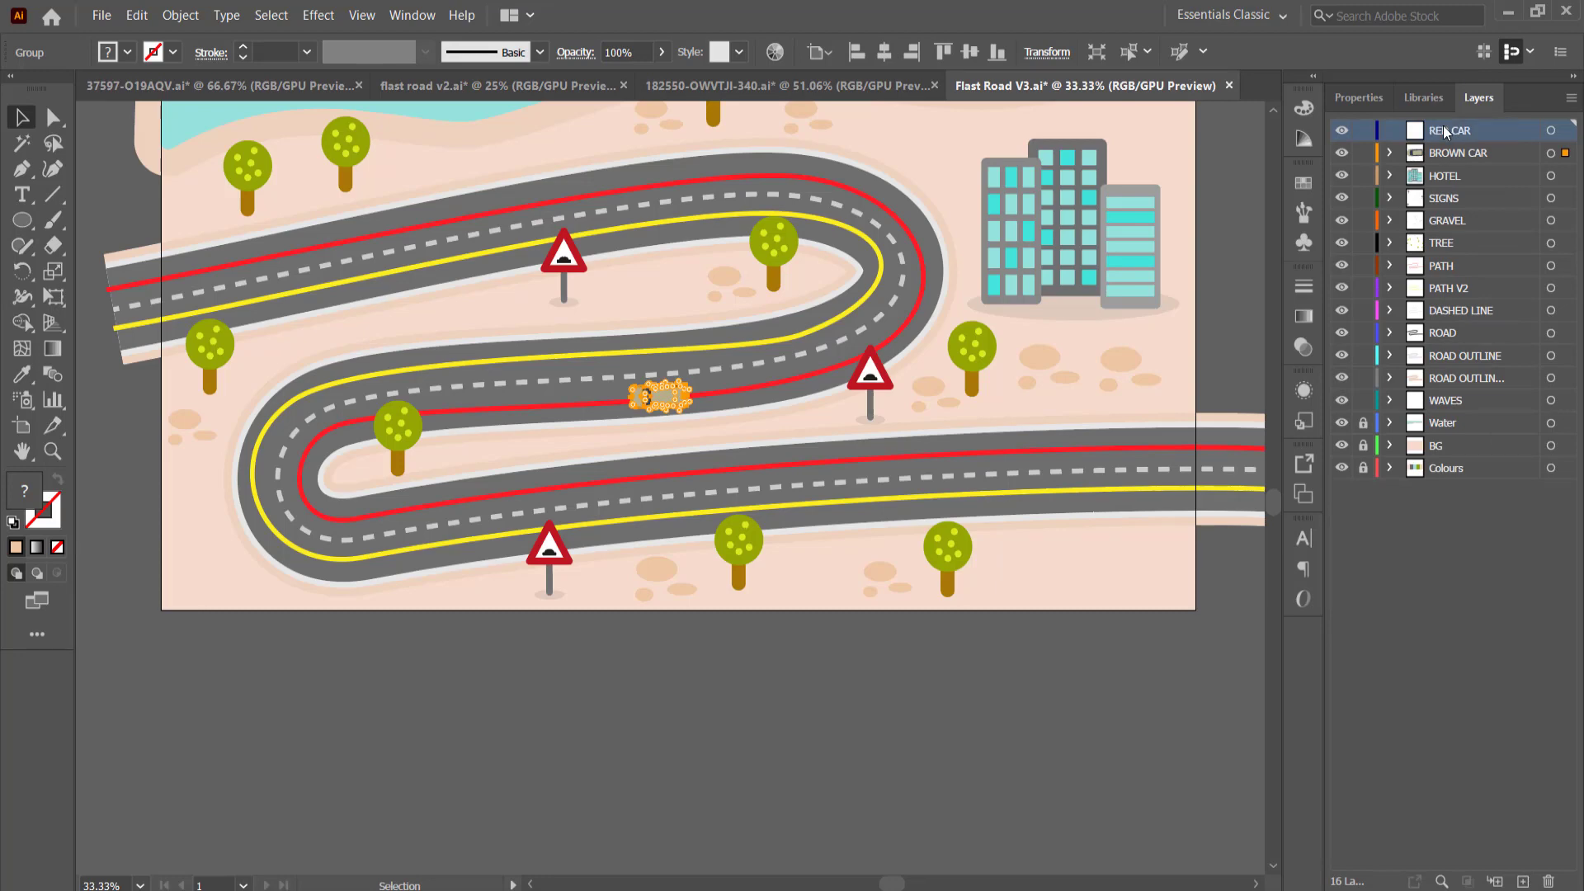
Step: Paste the orange car, scale and rotate it to follow the road, and place it on the yellow lane of the lowest stretch
key(ctrl+v)
drag(679, 514, 680, 497)
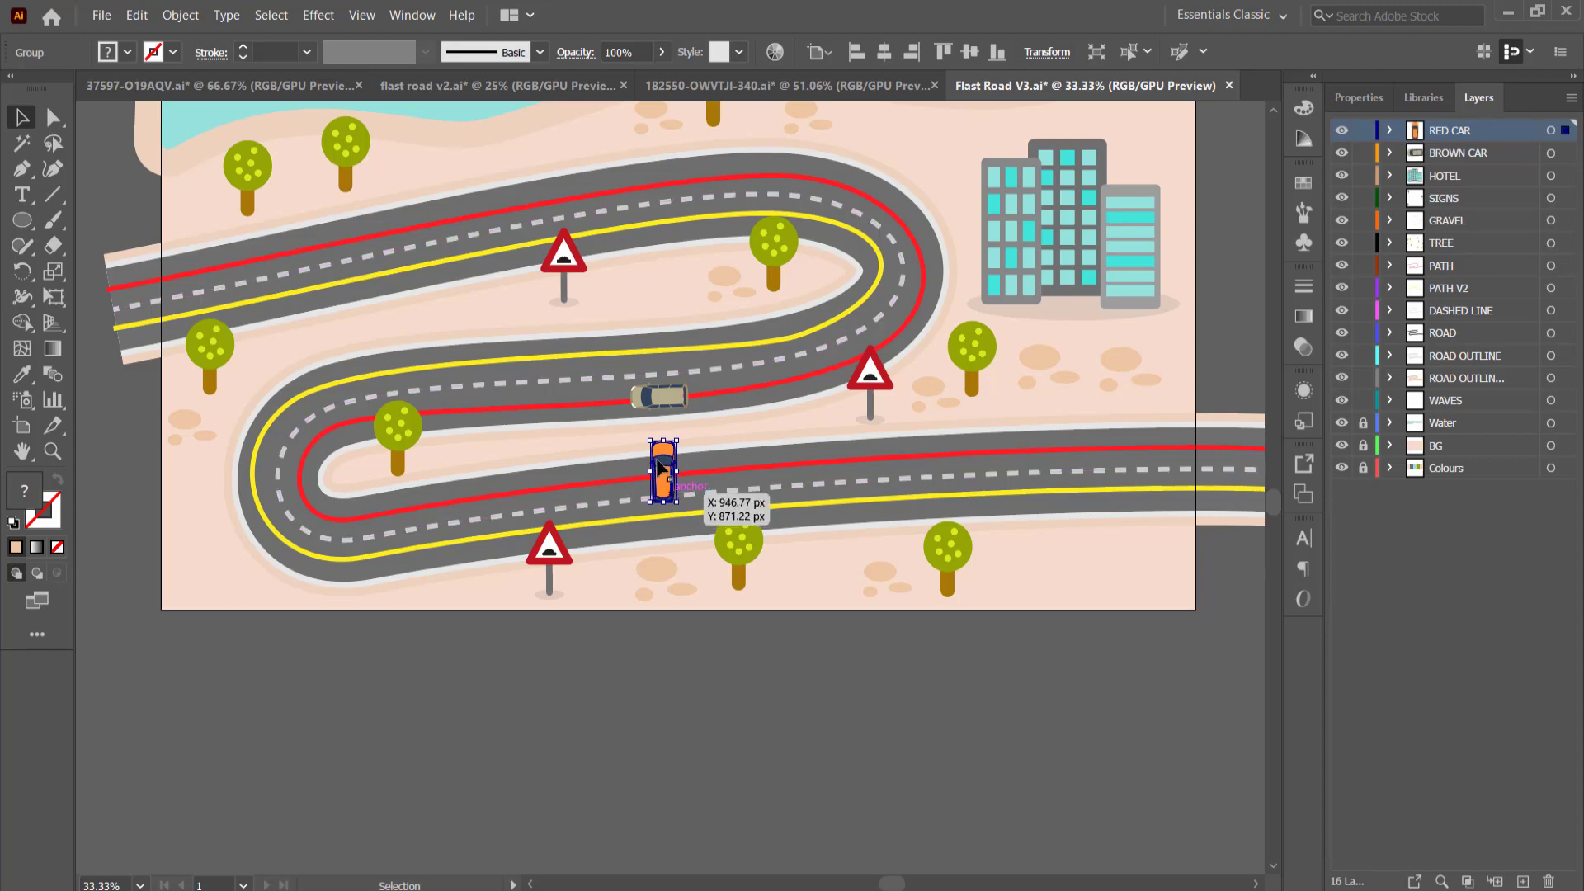
drag(649, 434, 663, 512)
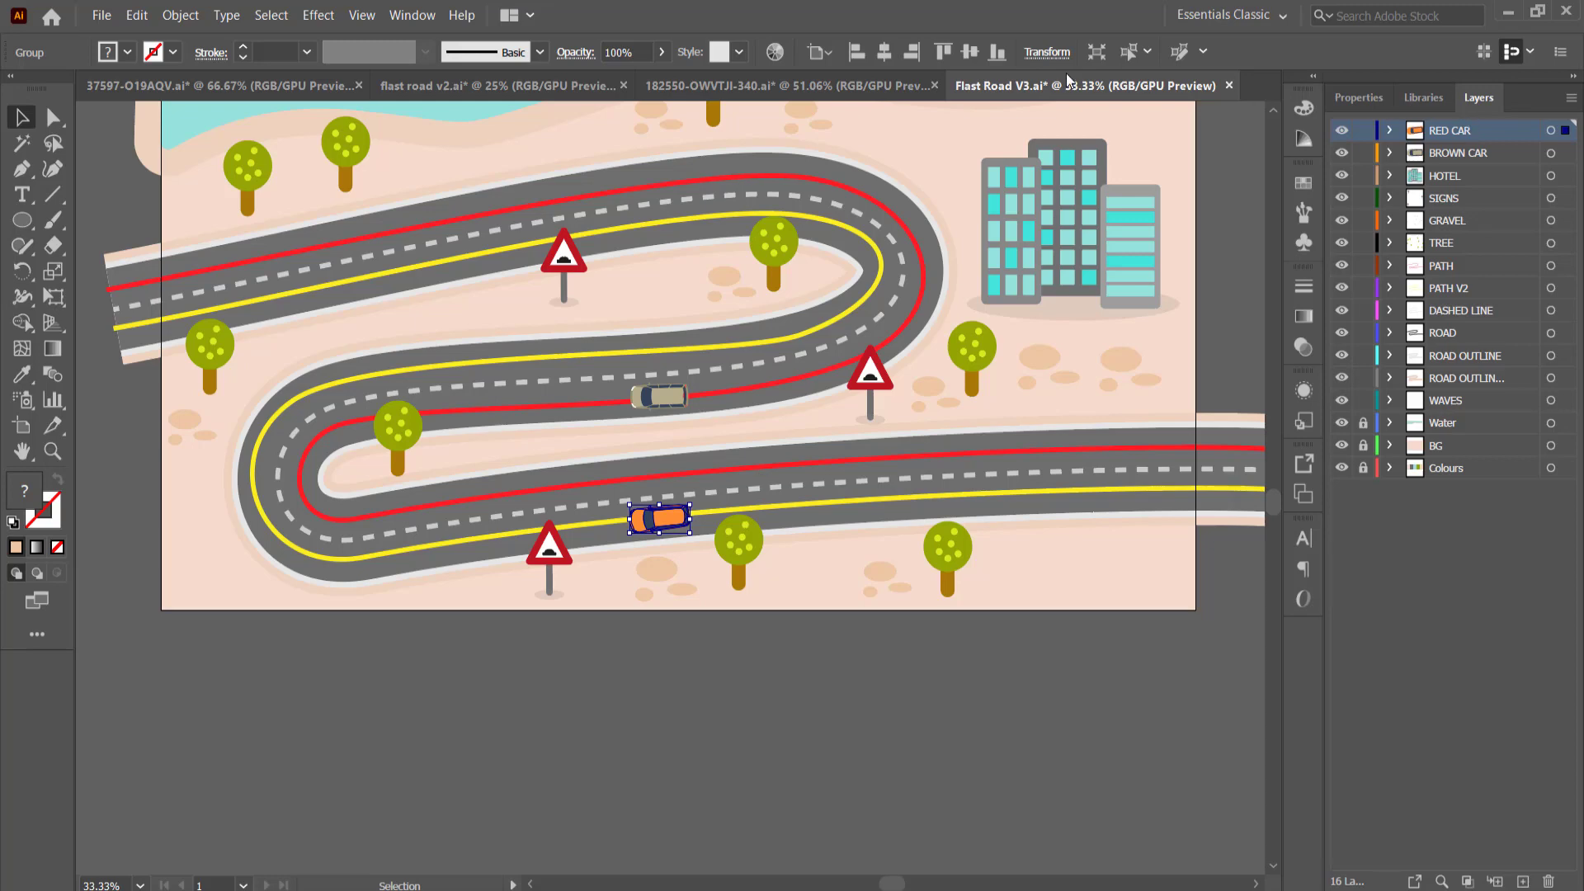
Step: Copy the grey car without its shadow from the car document and create a layer named GREY CAR in the road document
click(807, 85)
click(1551, 422)
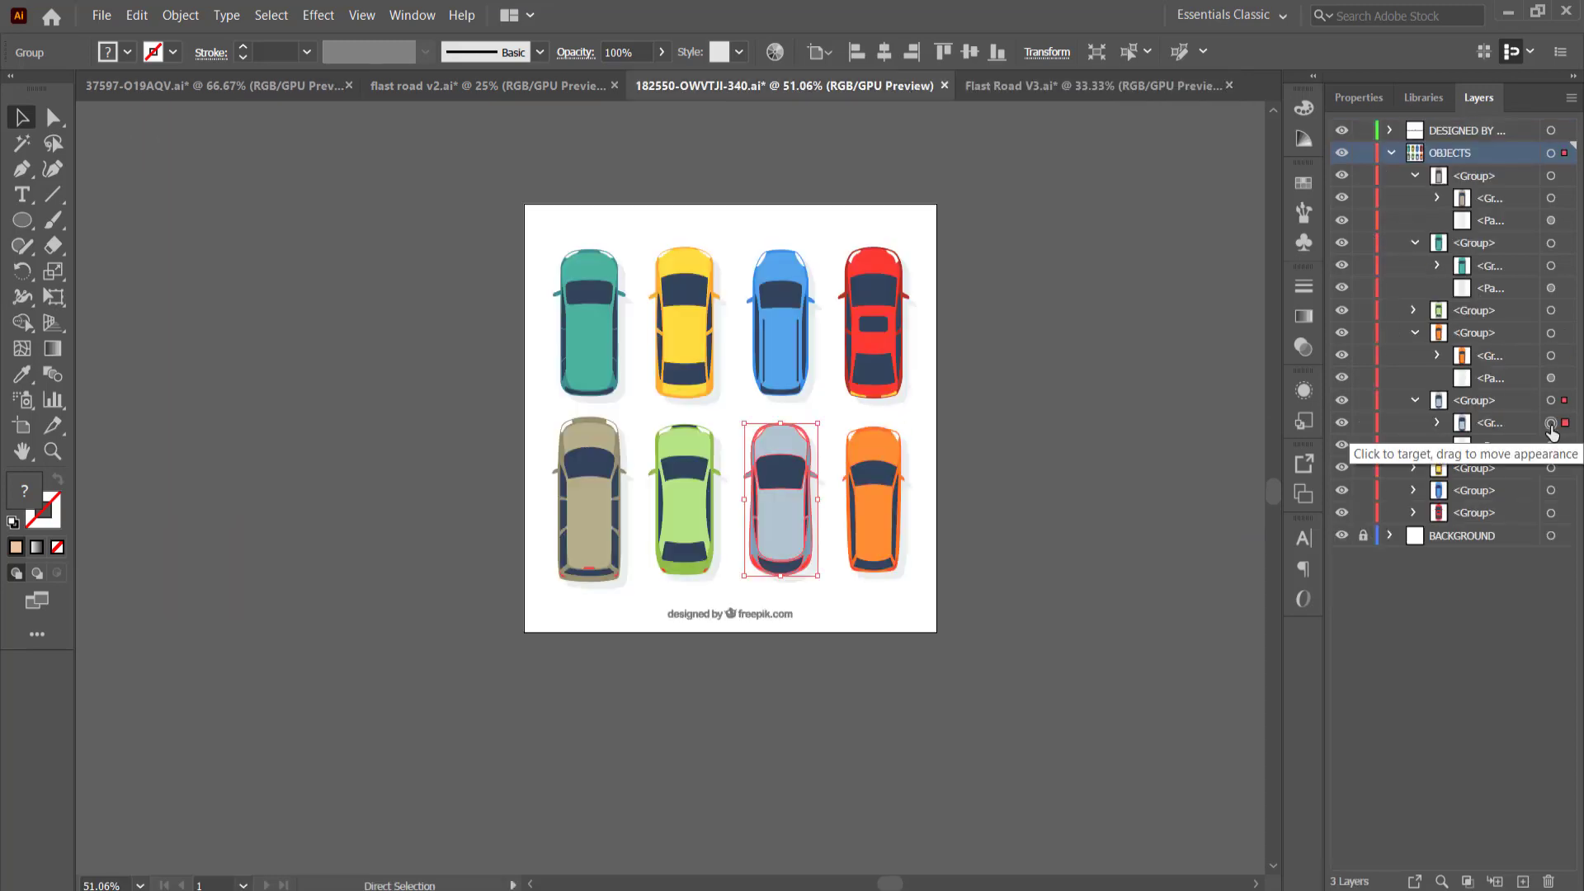
click(1111, 88)
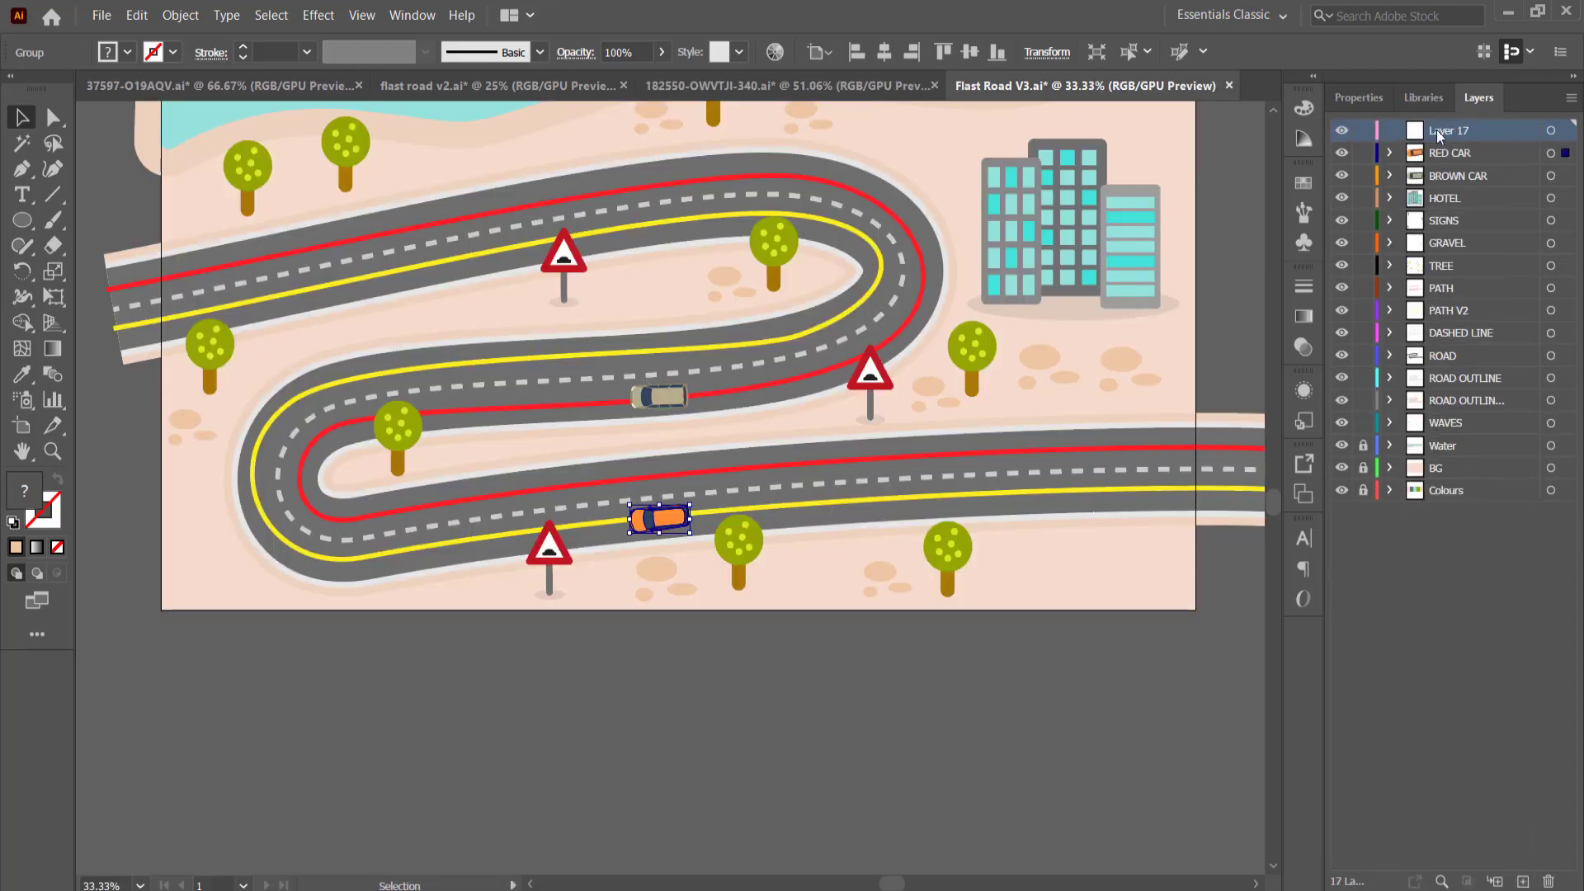
double_click(1437, 131)
text(GREY CAR)
key(Return)
Step: Paste the grey car, scale and rotate it to face right, and nudge it onto the red lane of the lowest stretch
key(ctrl+v)
mouse_move(697, 462)
mouse_down()
mouse_move(691, 478)
mouse_move(688, 452)
mouse_move(730, 458)
mouse_move(725, 487)
mouse_move(702, 475)
mouse_up()
key(Down)
key(Down)
key(Down)
key(Left)
key(Left)
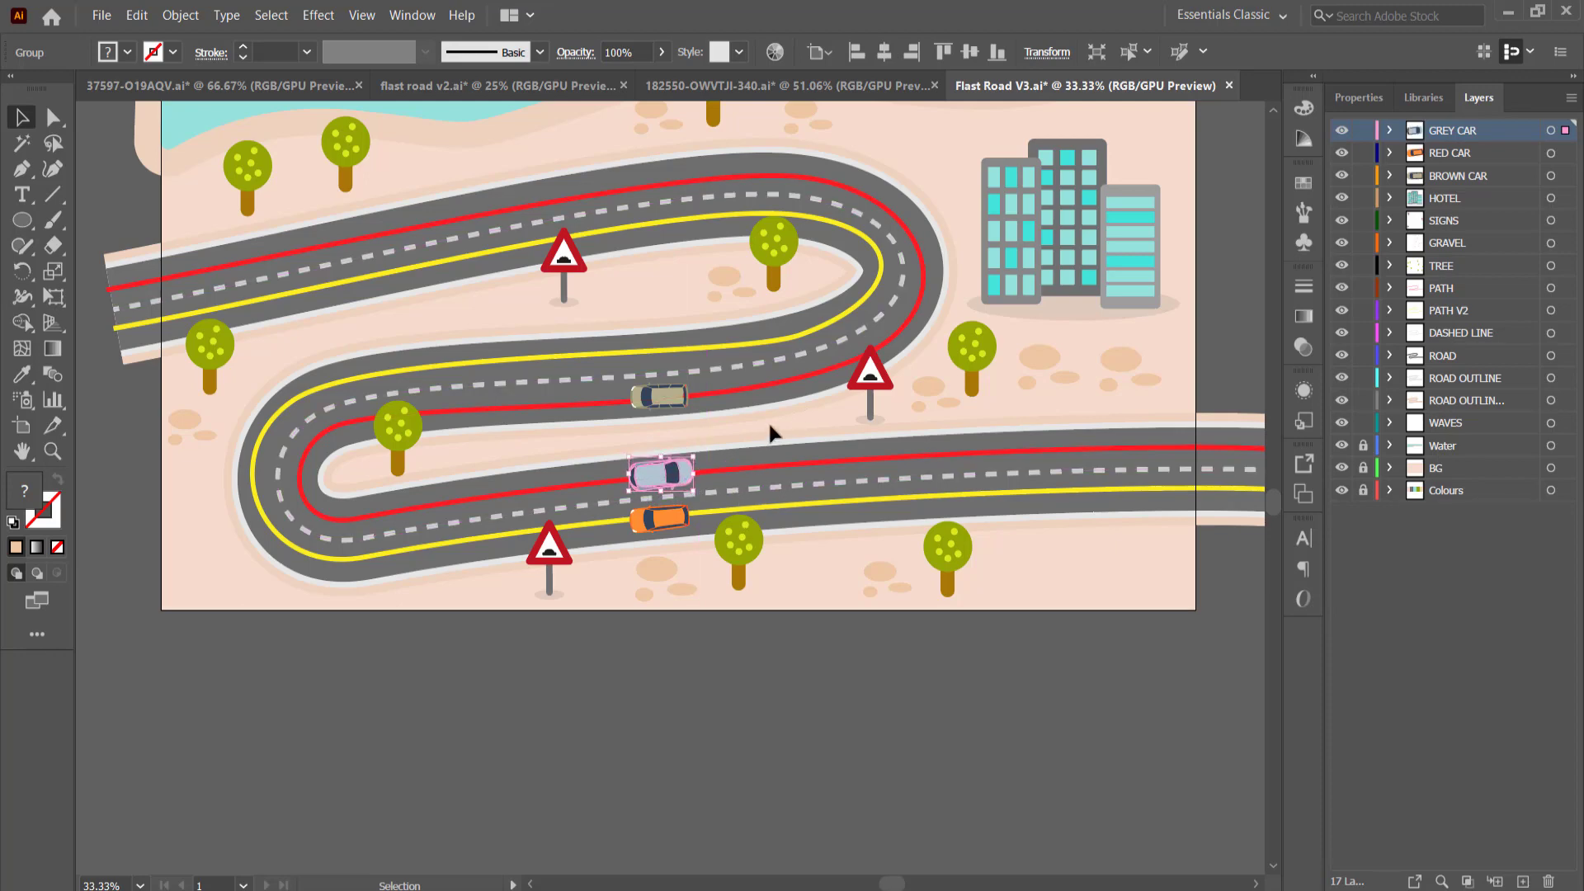
click(806, 415)
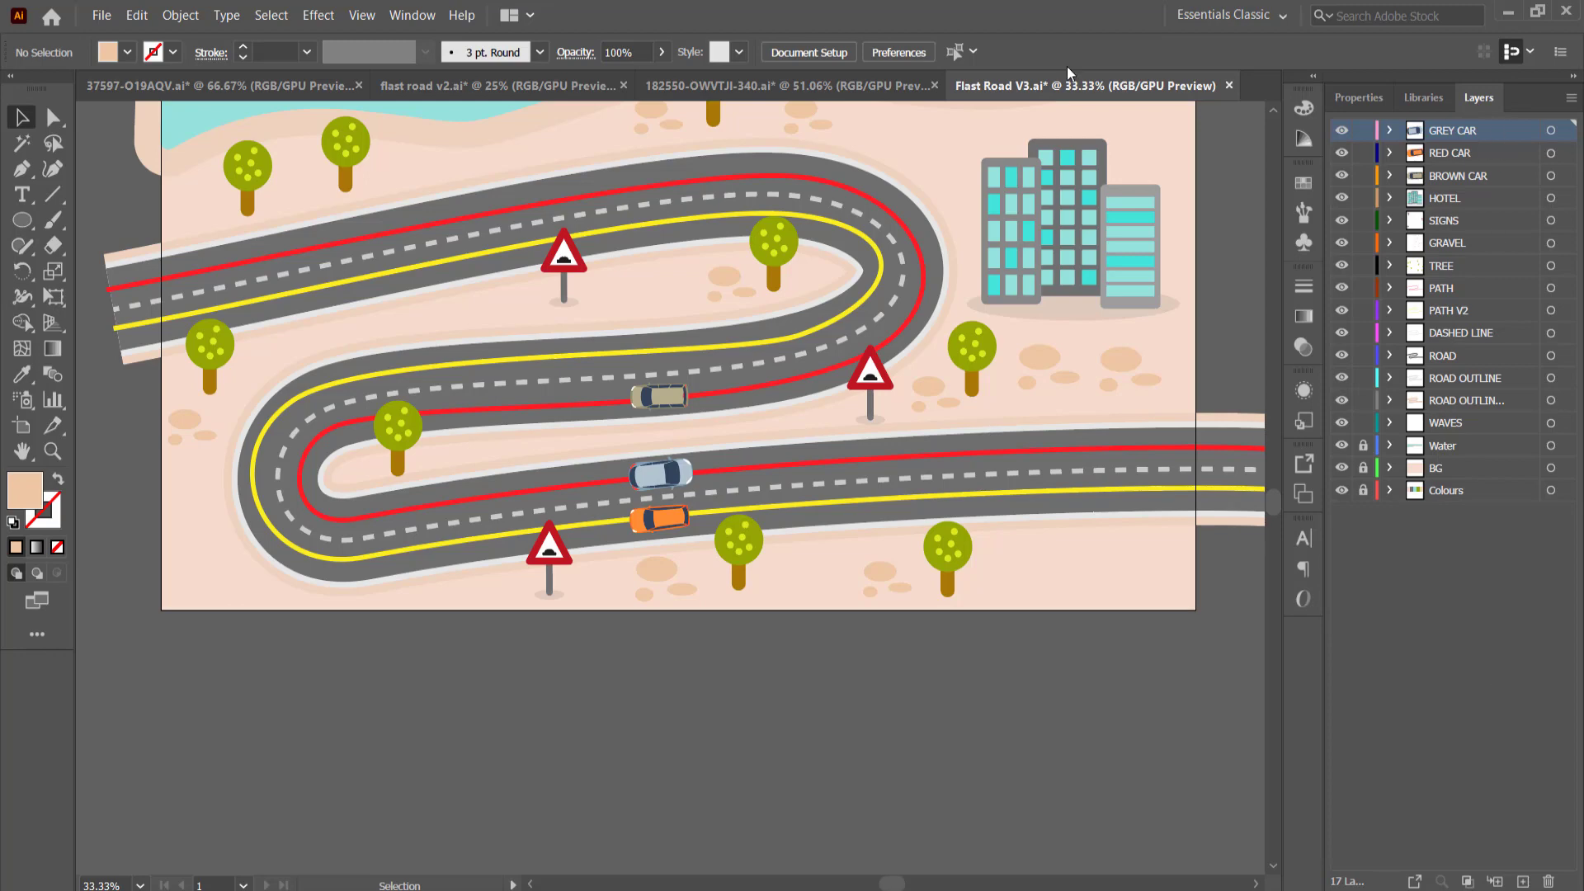
Step: Copy the yellow car without its shadow from the car document and return to the road document
click(785, 86)
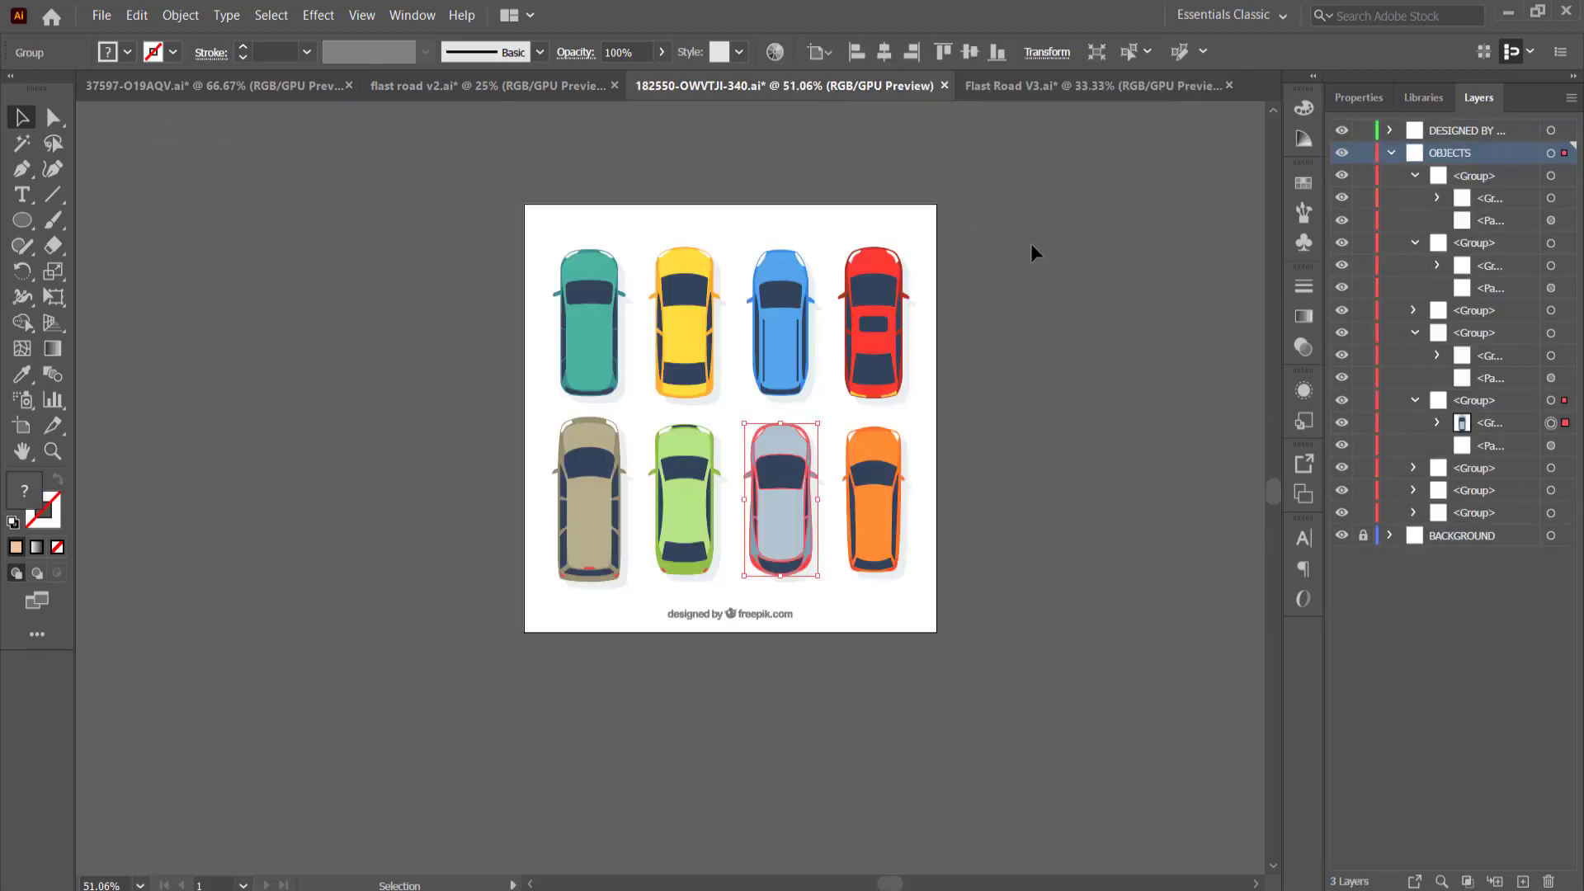
click(1413, 468)
click(1551, 490)
click(1021, 85)
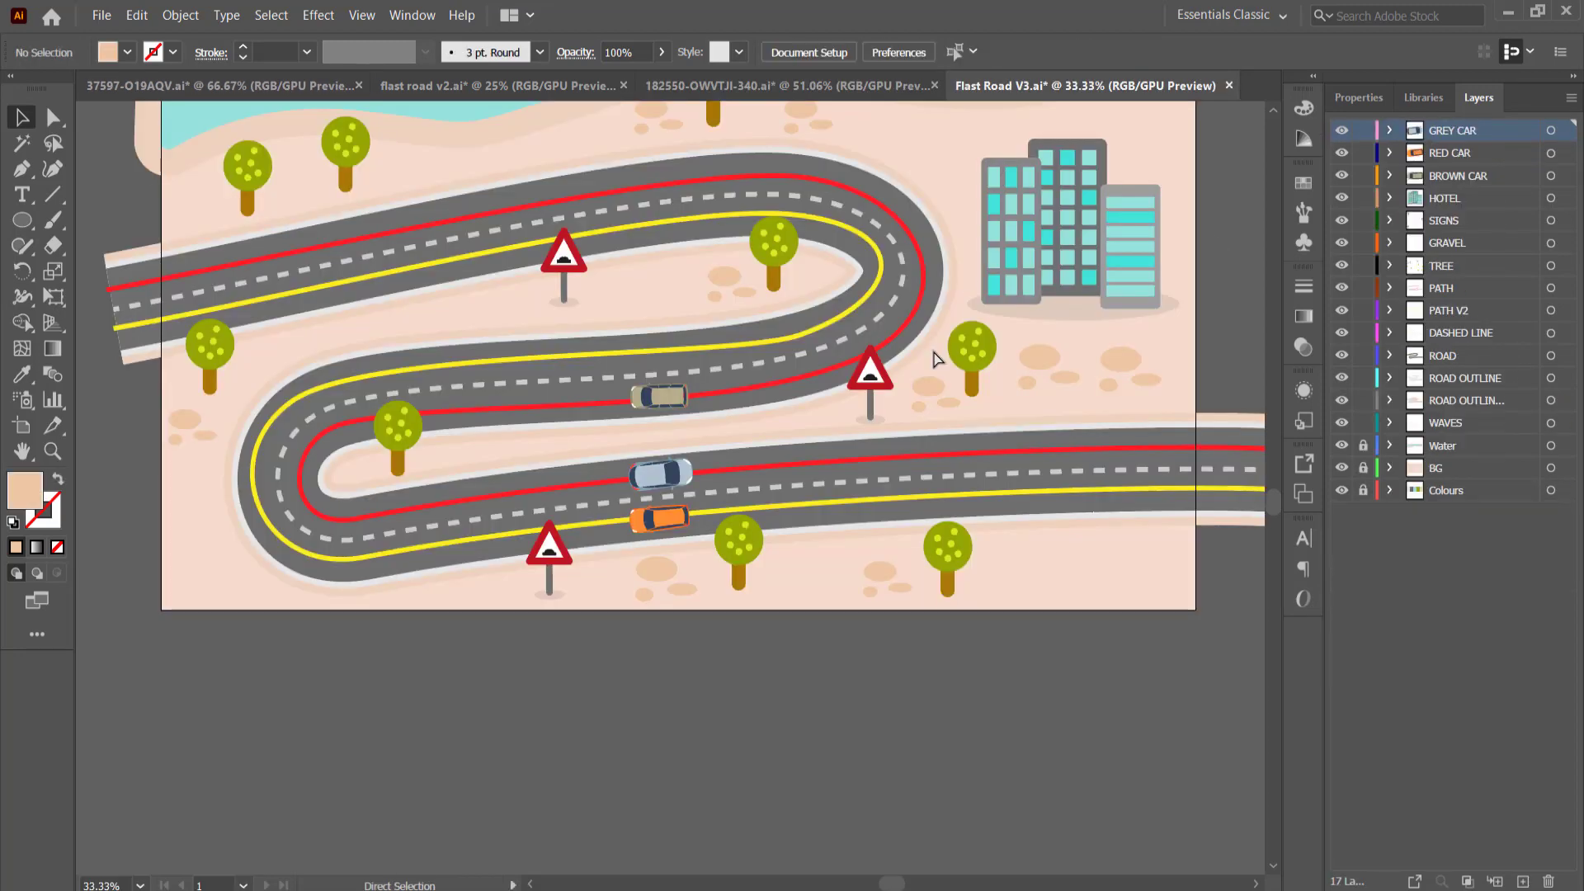
Step: Paste the yellow car, shrink and rotate it to match the uppermost road stretch, and cut it from the GREY CAR layer
key(ctrl+v)
drag(655, 495, 376, 258)
key(Delete)
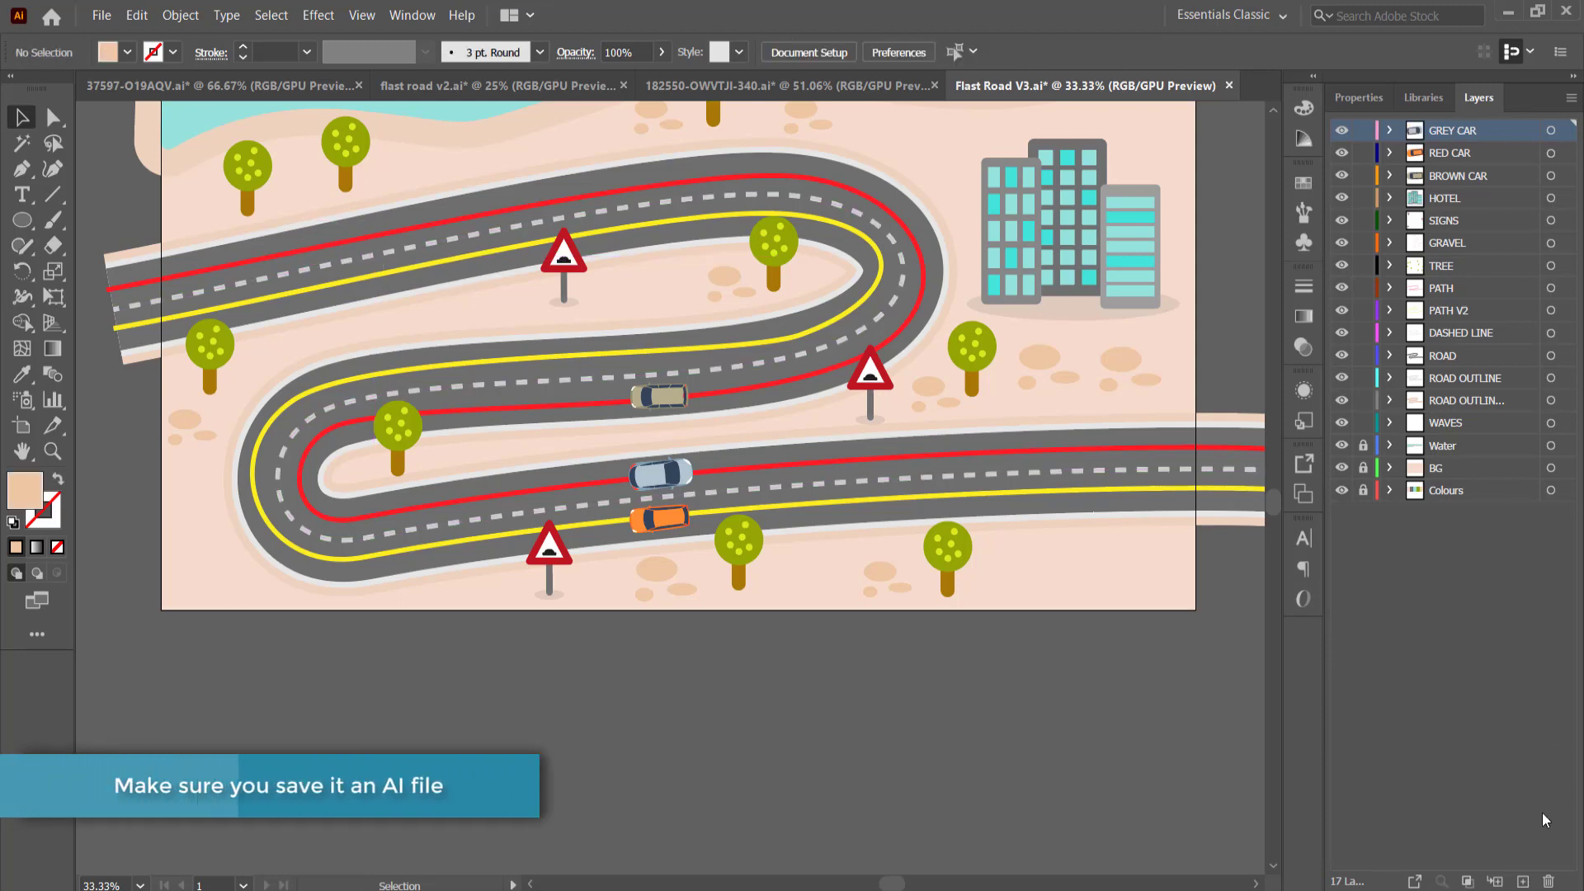
Step: Paste the yellow car on a new layer named YELLOW CAR and place it on the red lane near the road's upper-left start
key(ctrl+v)
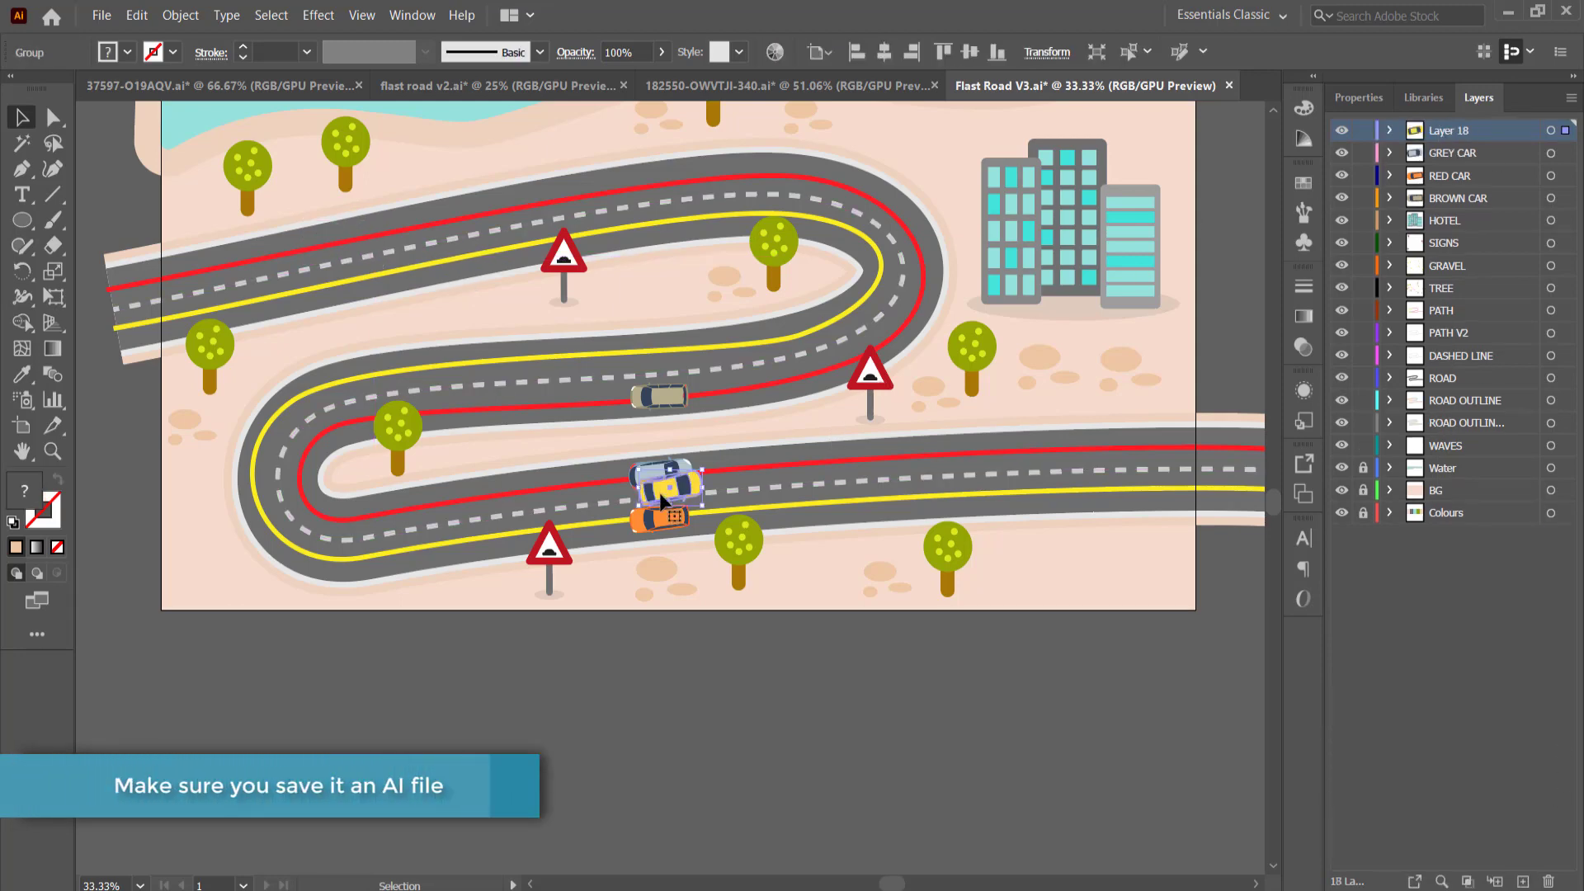
drag(660, 493, 297, 252)
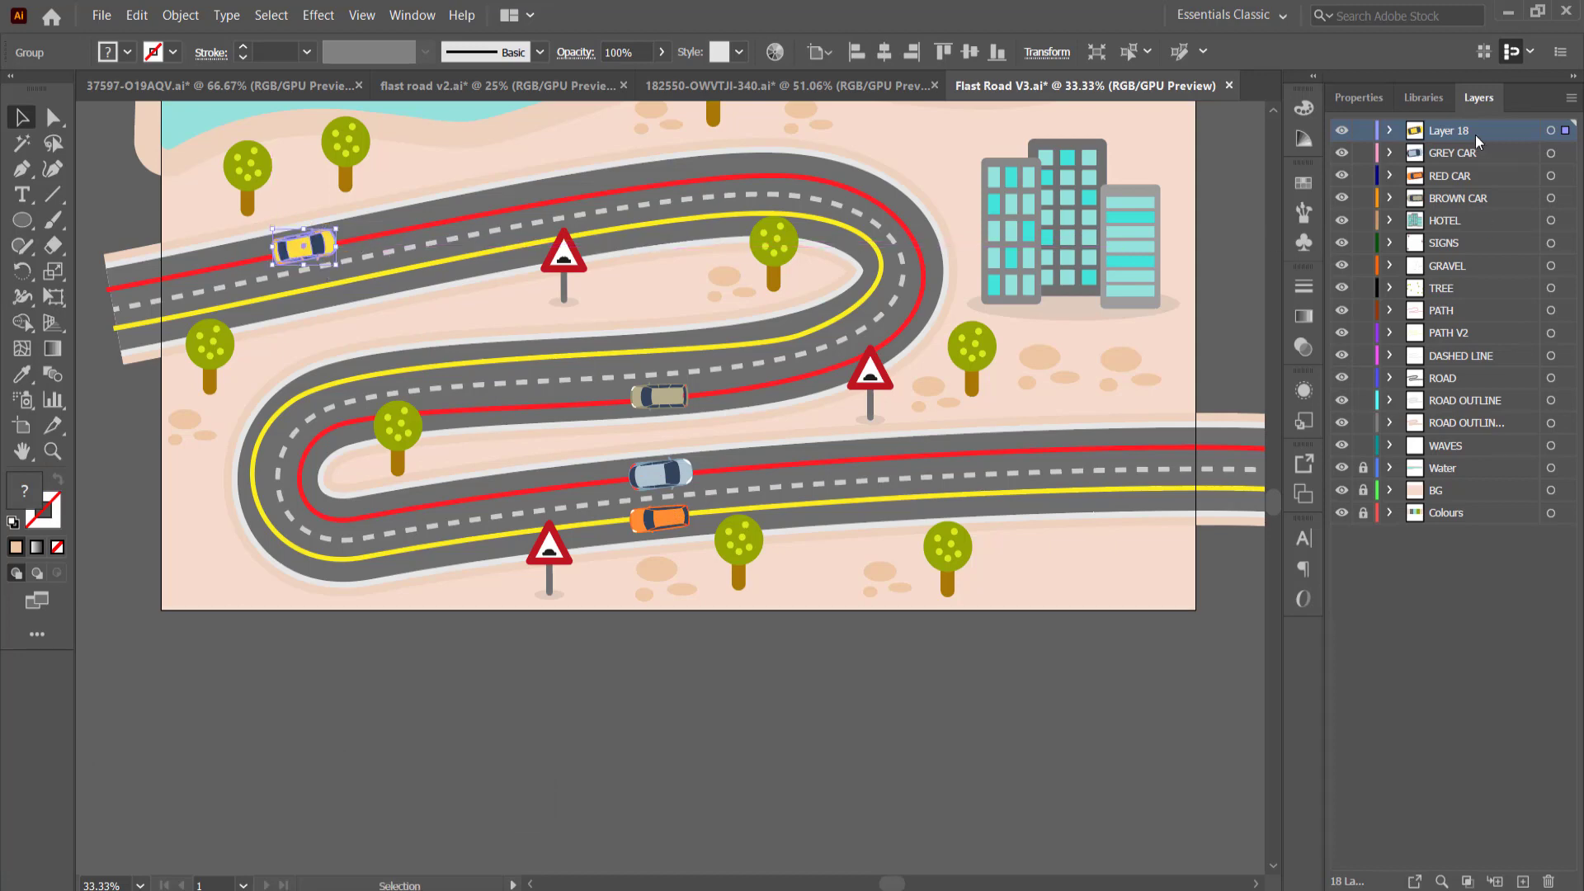
double_click(1450, 132)
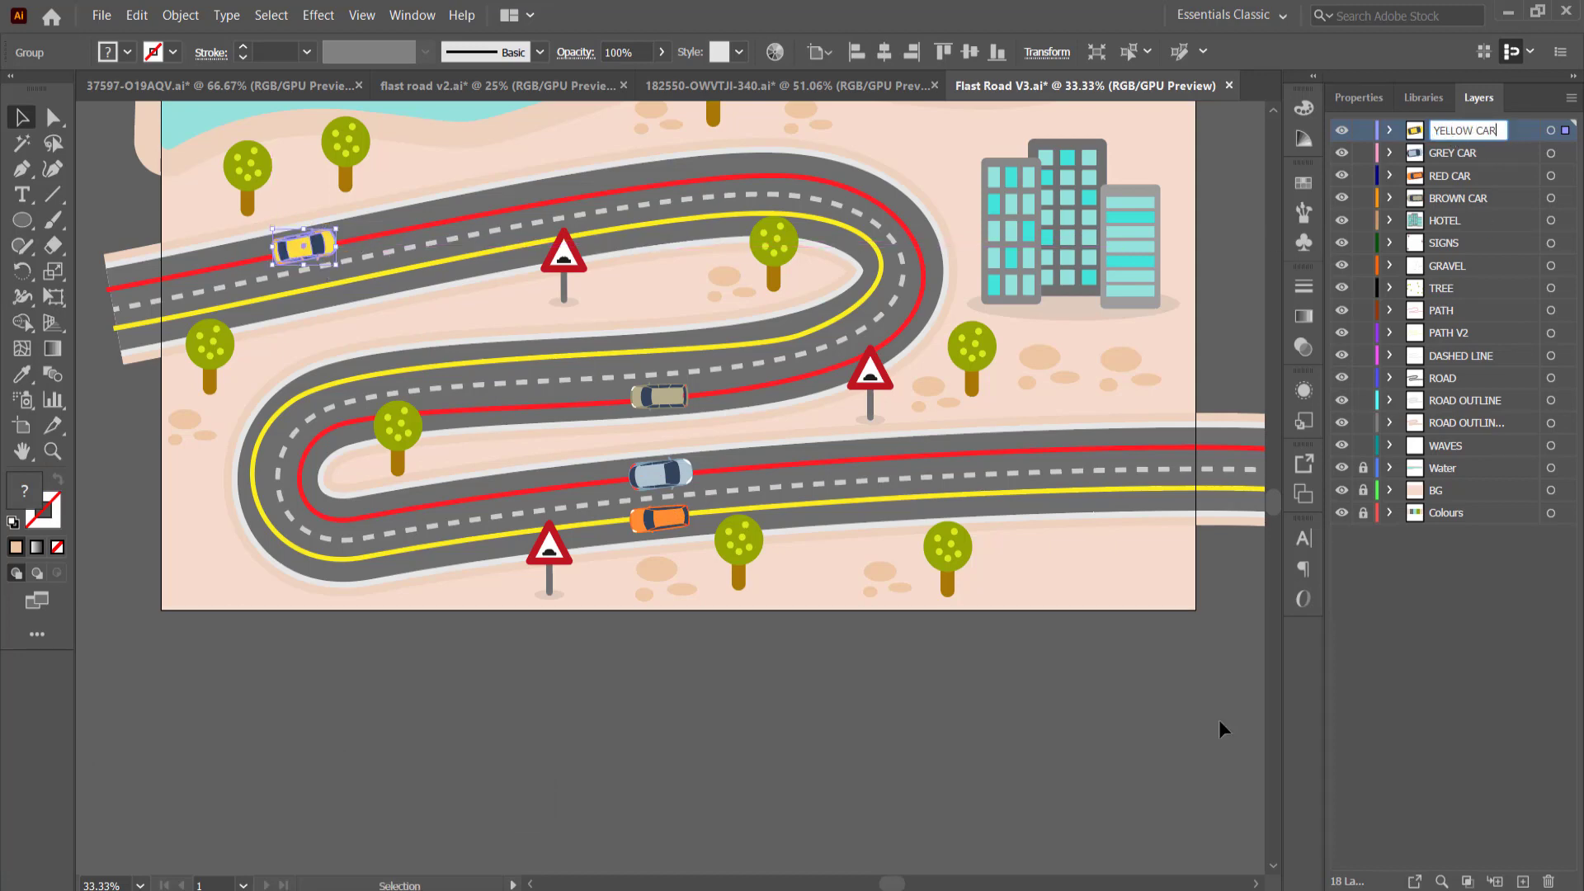
click(1165, 773)
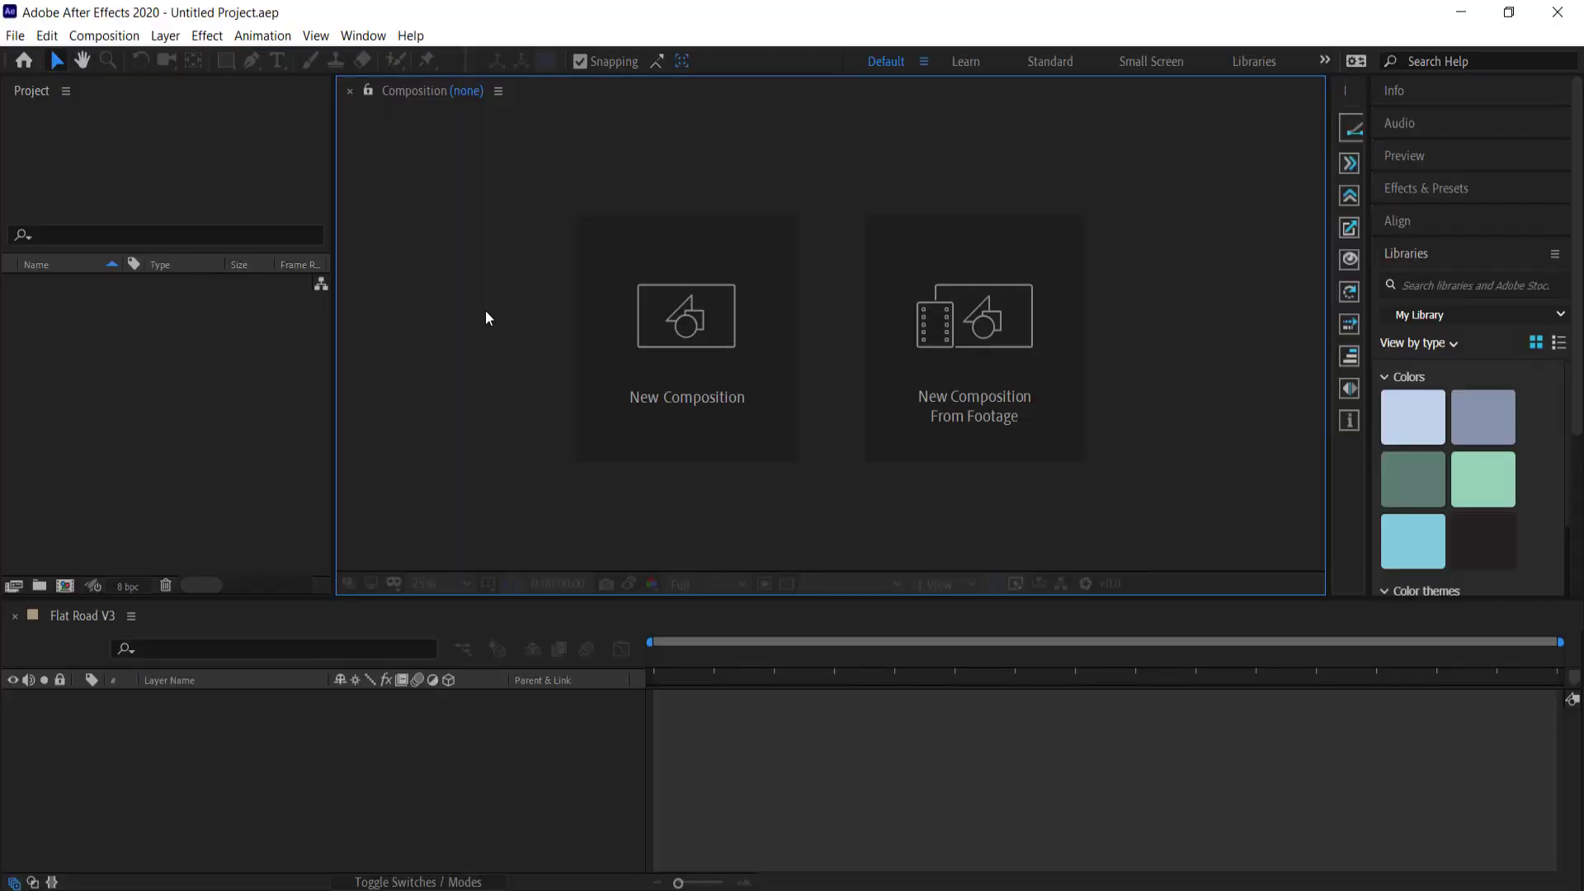
Step: In After Effects, import Flat Road V3.ai as a composition with Layer Size footage dimensions and open the nested Flat Road V3 composition
right_click(137, 336)
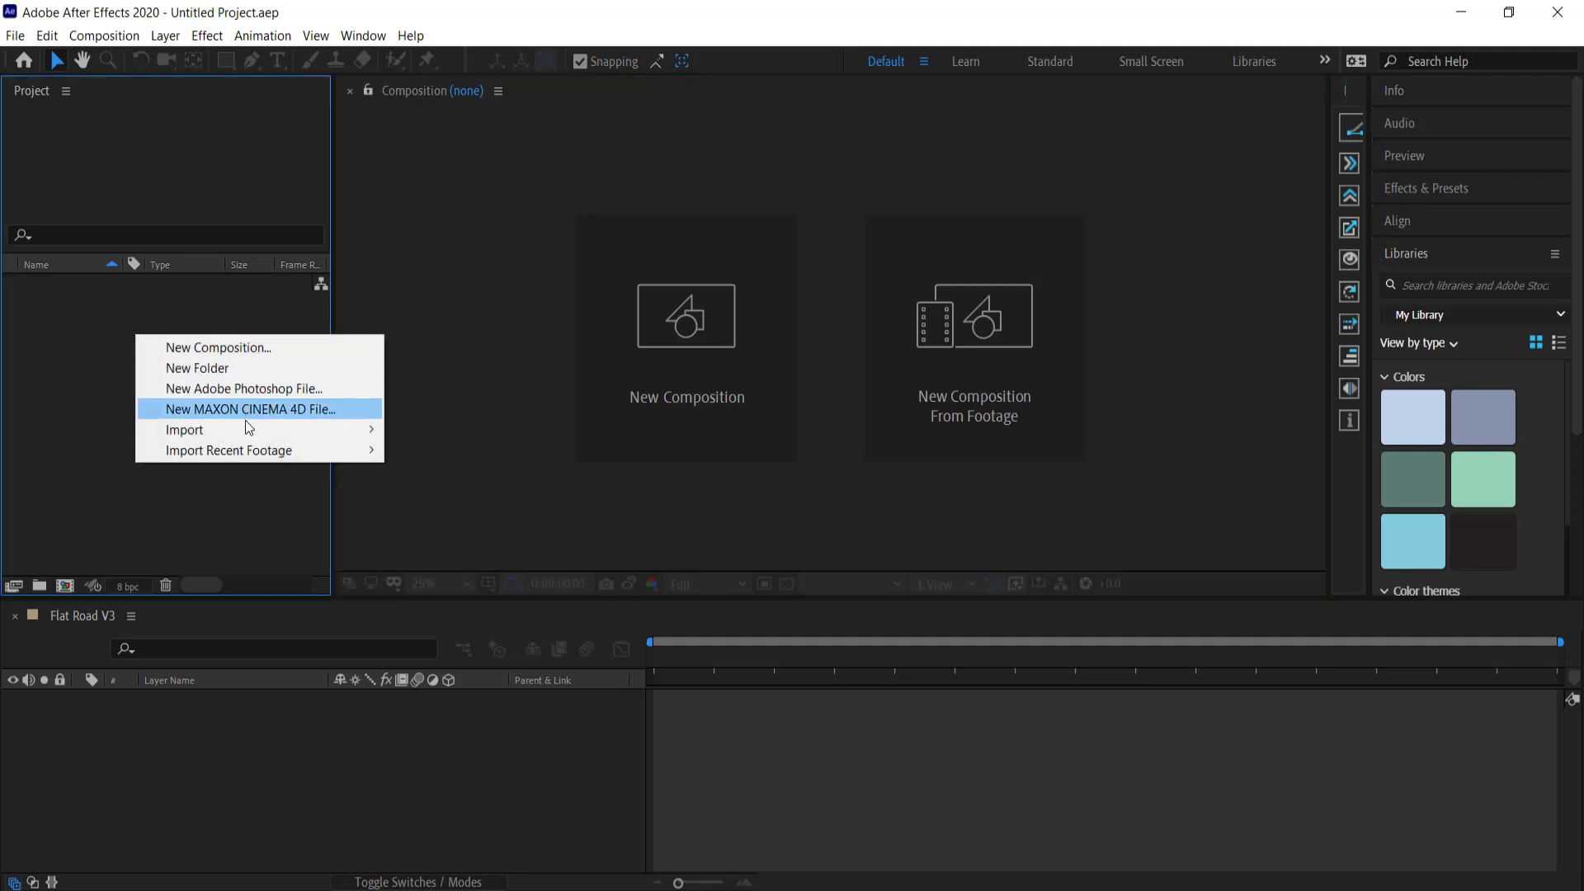
mouse_move(245, 430)
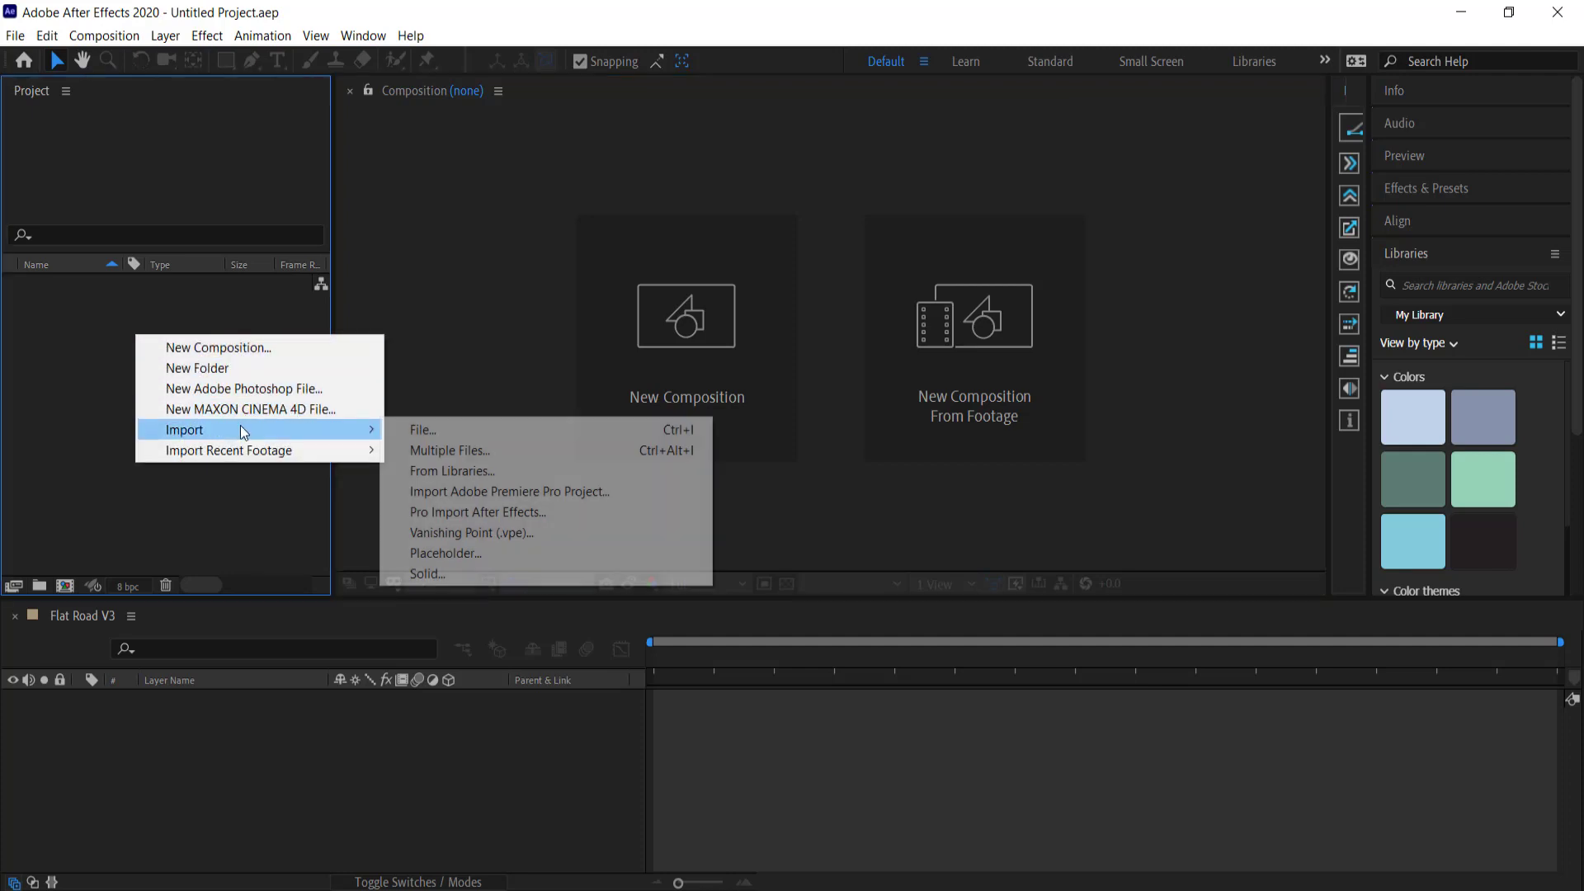
click(435, 430)
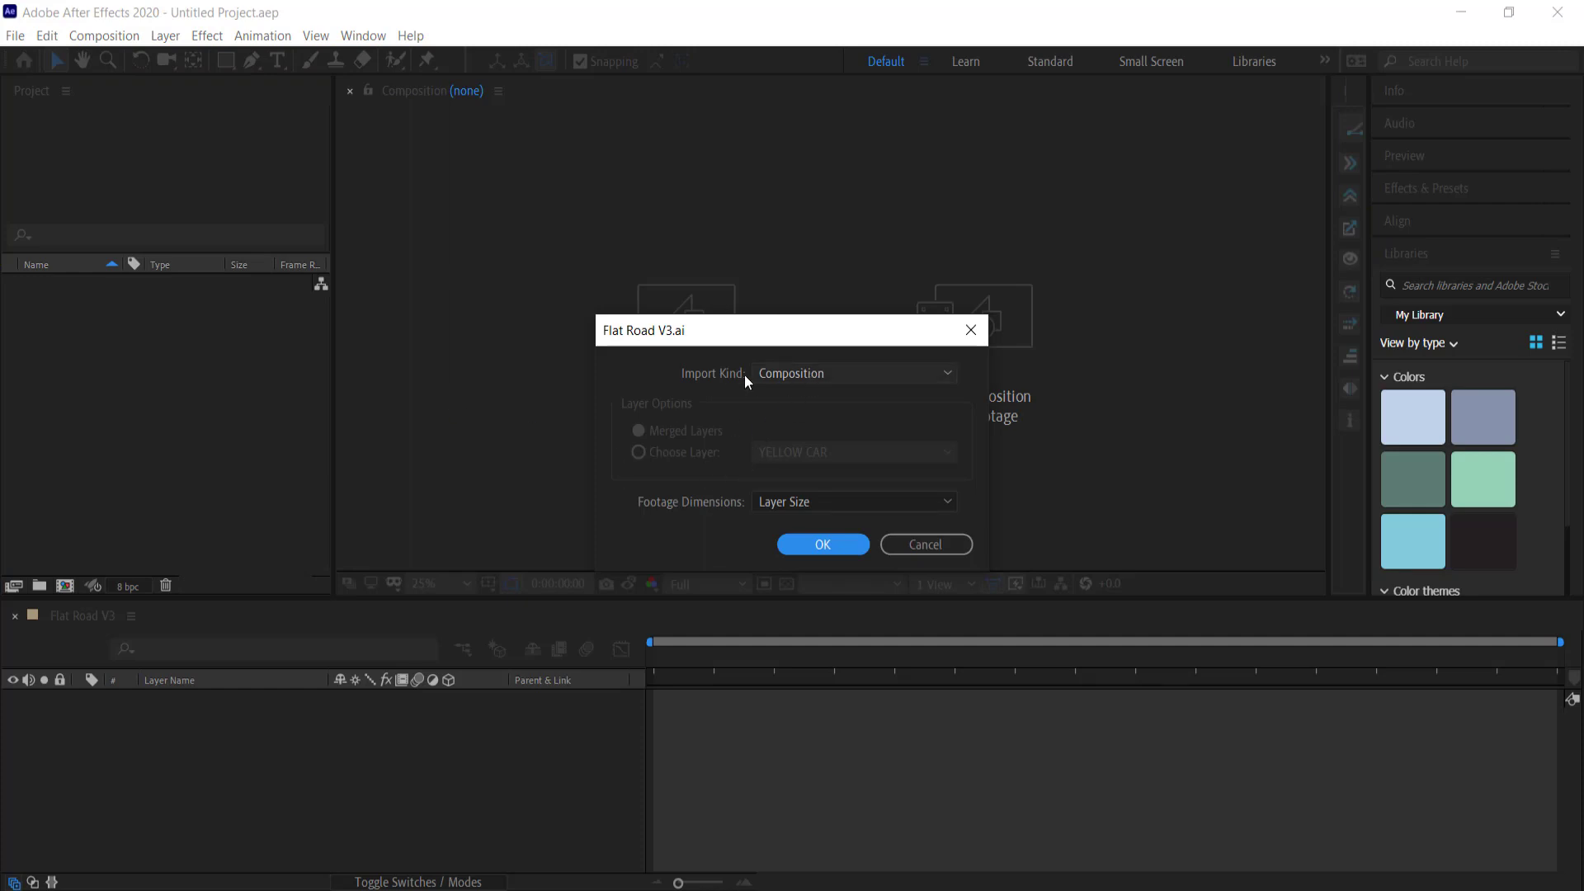
click(815, 546)
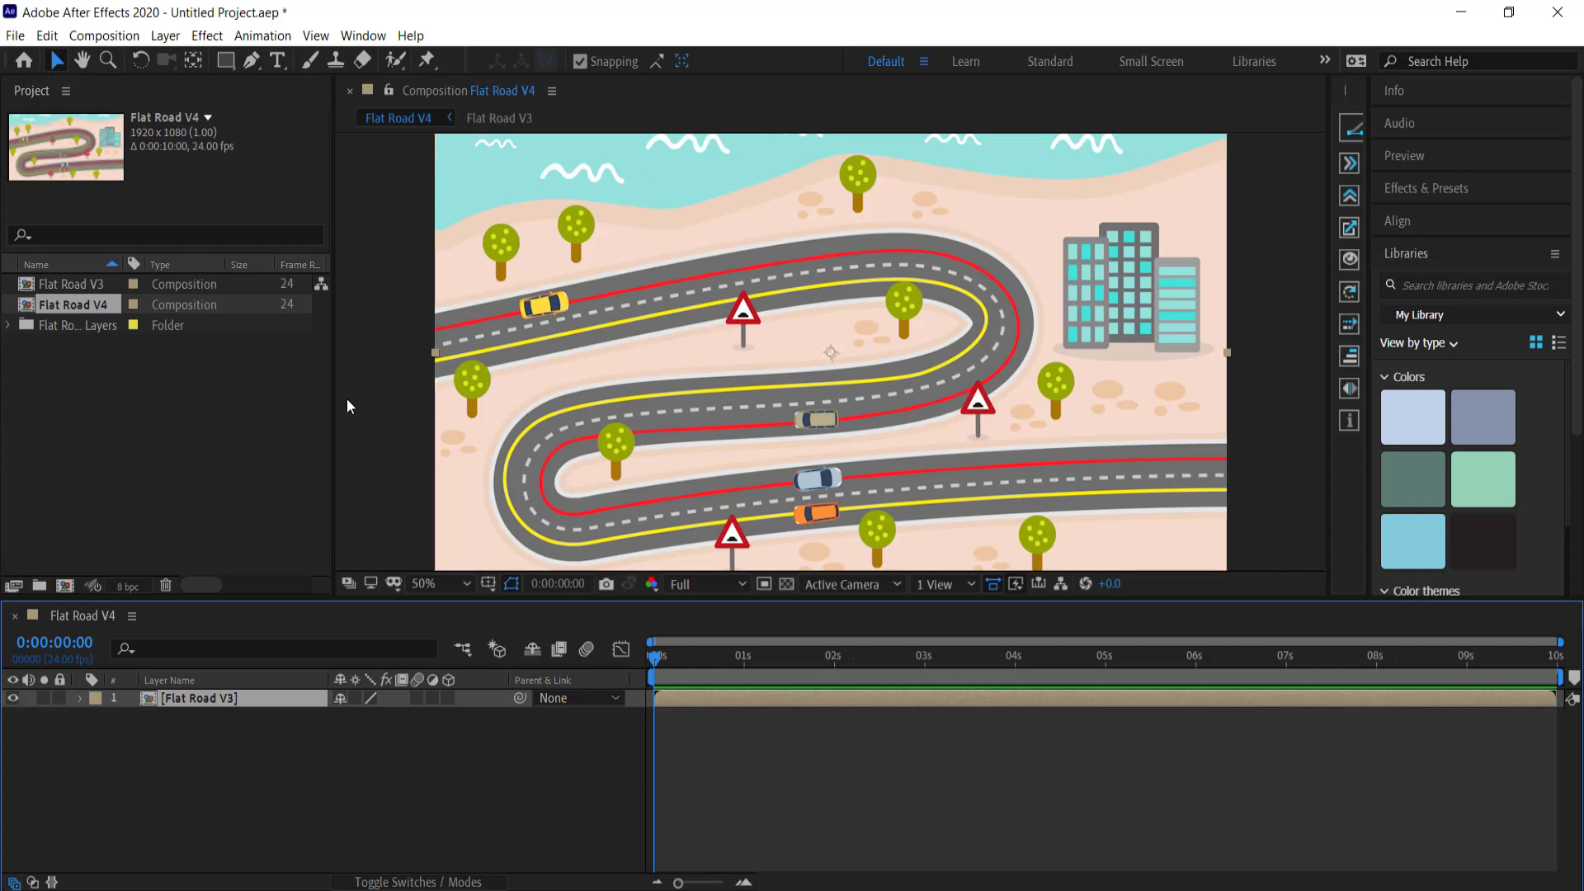
double_click(199, 701)
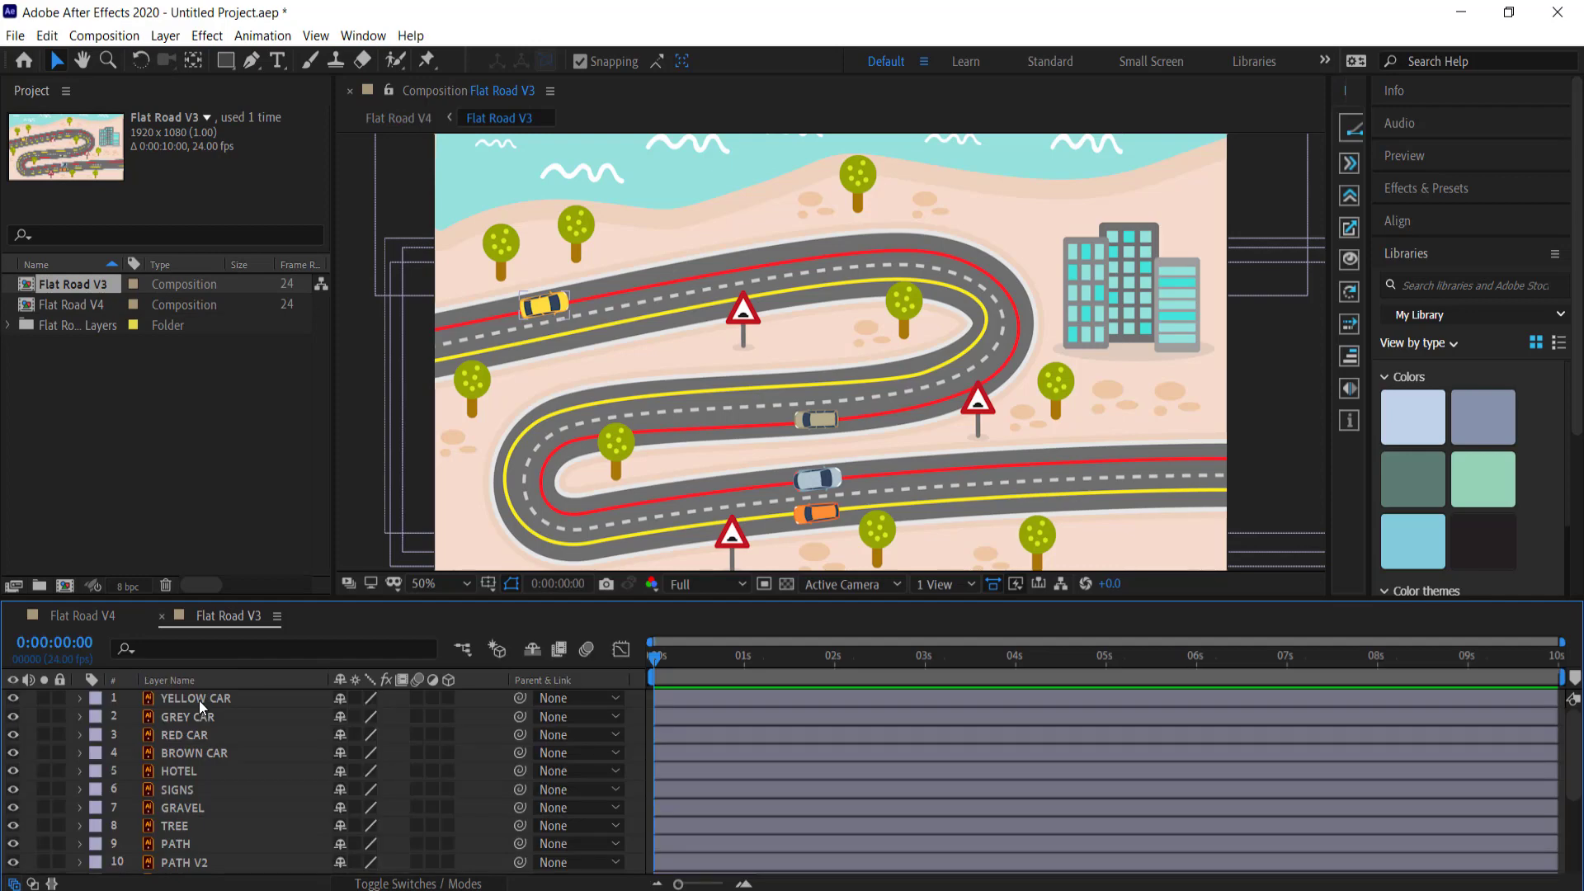
Step: Identify which car each car layer holds and move the RED CAR layer above YELLOW CAR in the layer stack
click(209, 696)
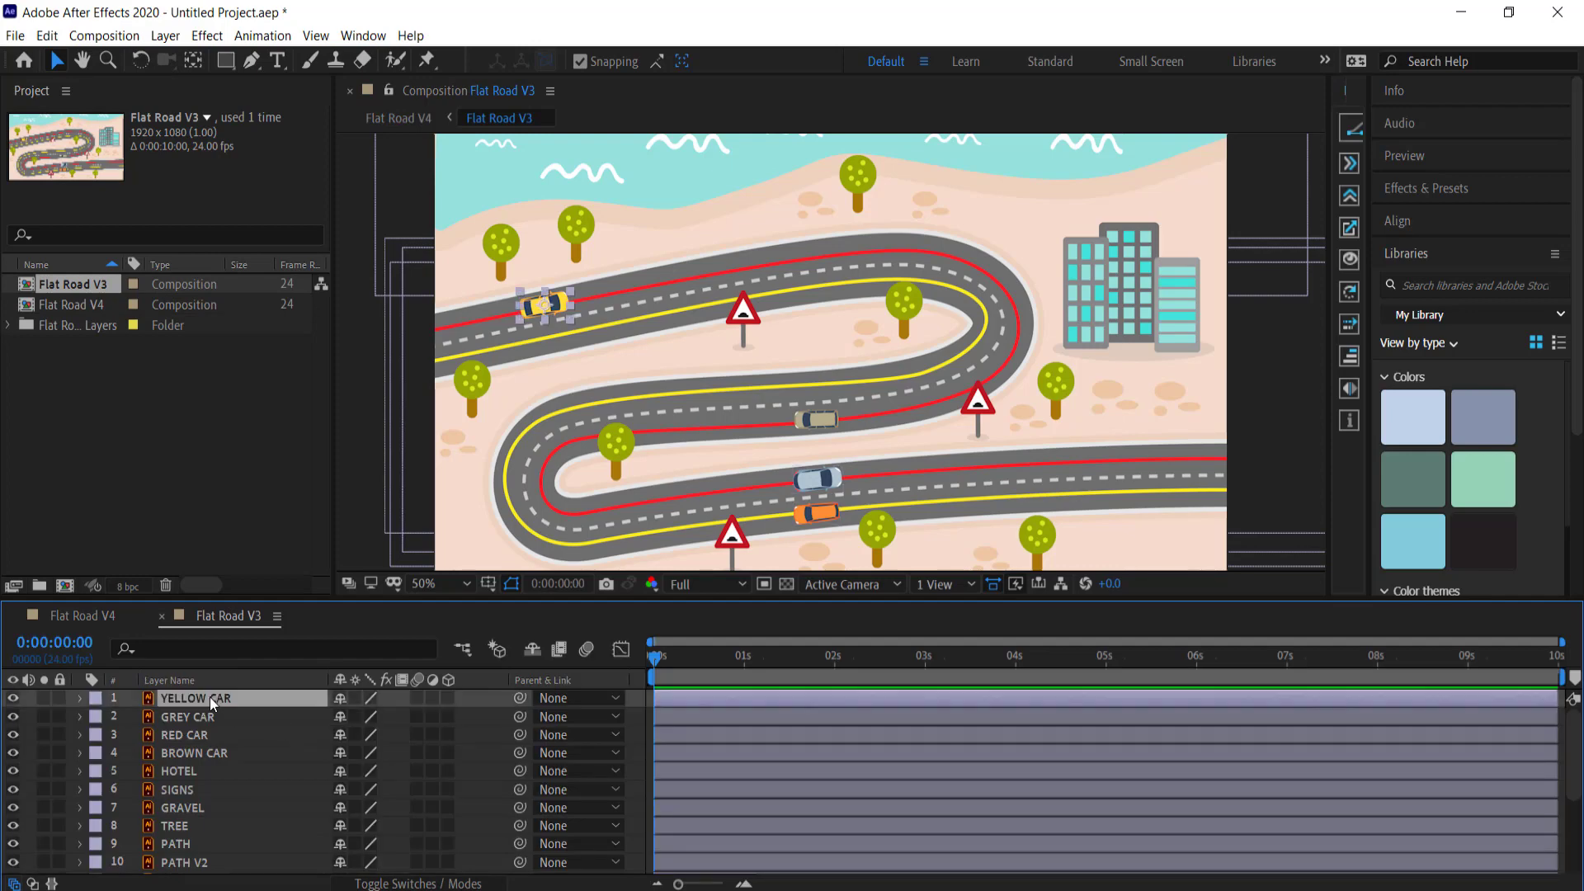
click(205, 715)
click(205, 754)
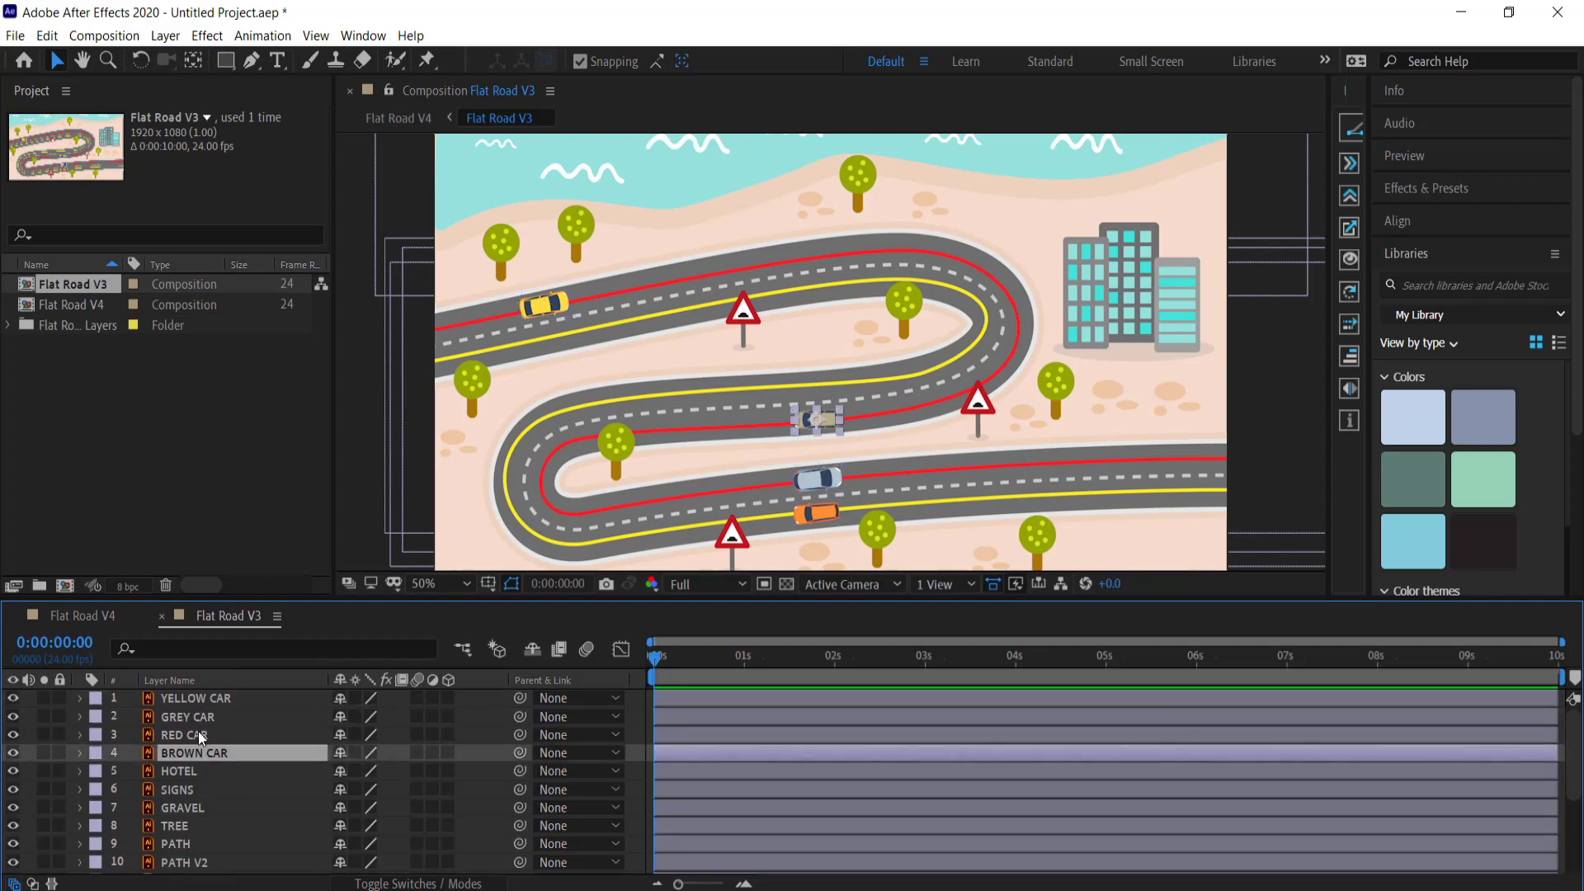
click(197, 722)
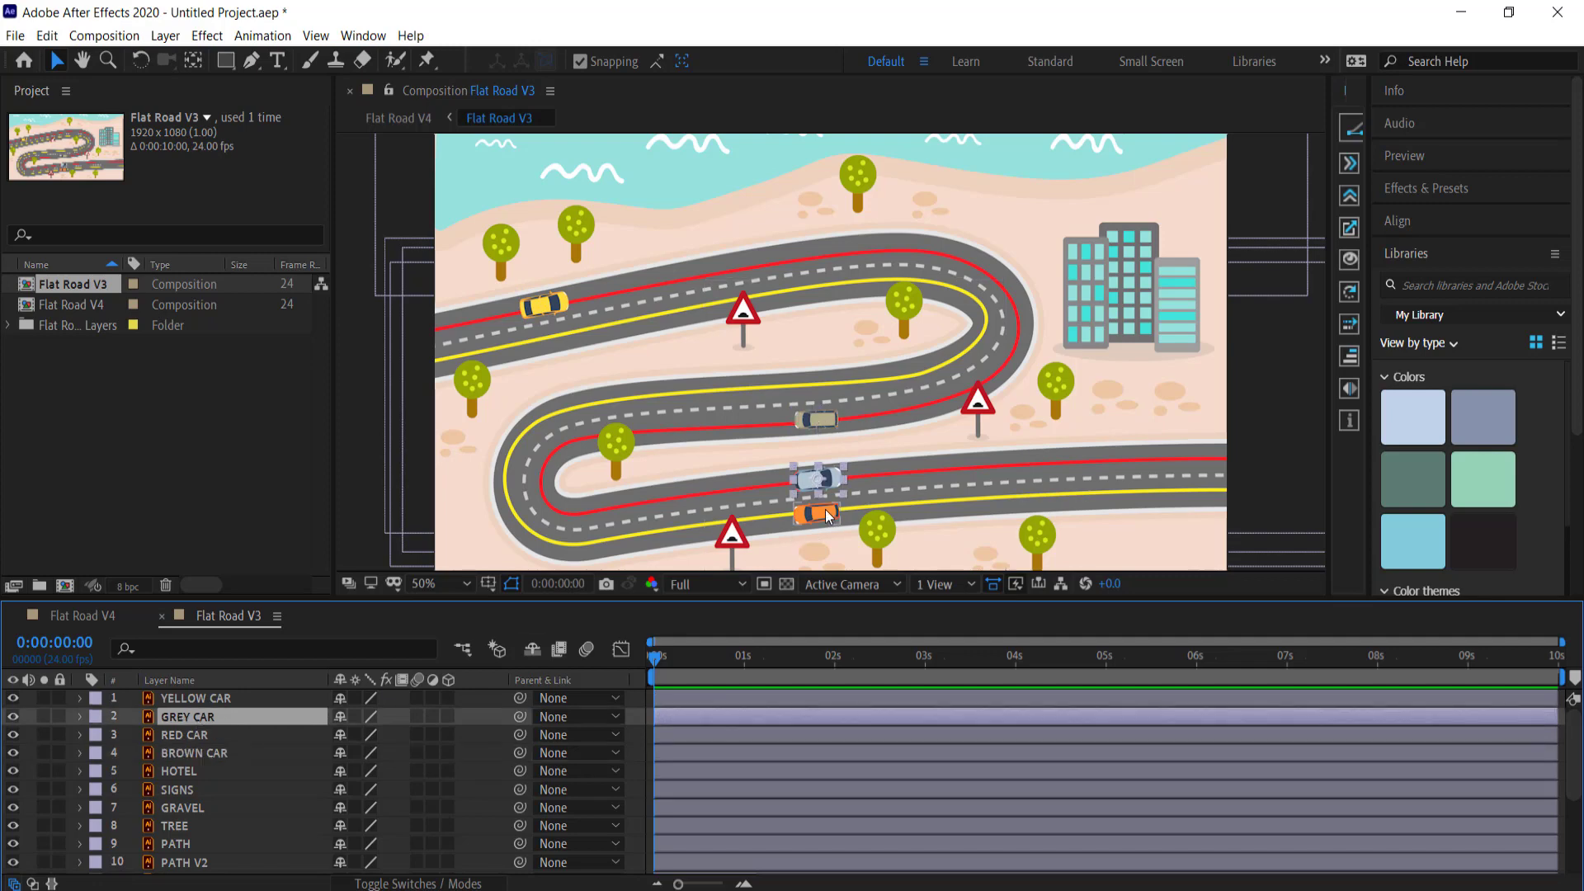
click(180, 736)
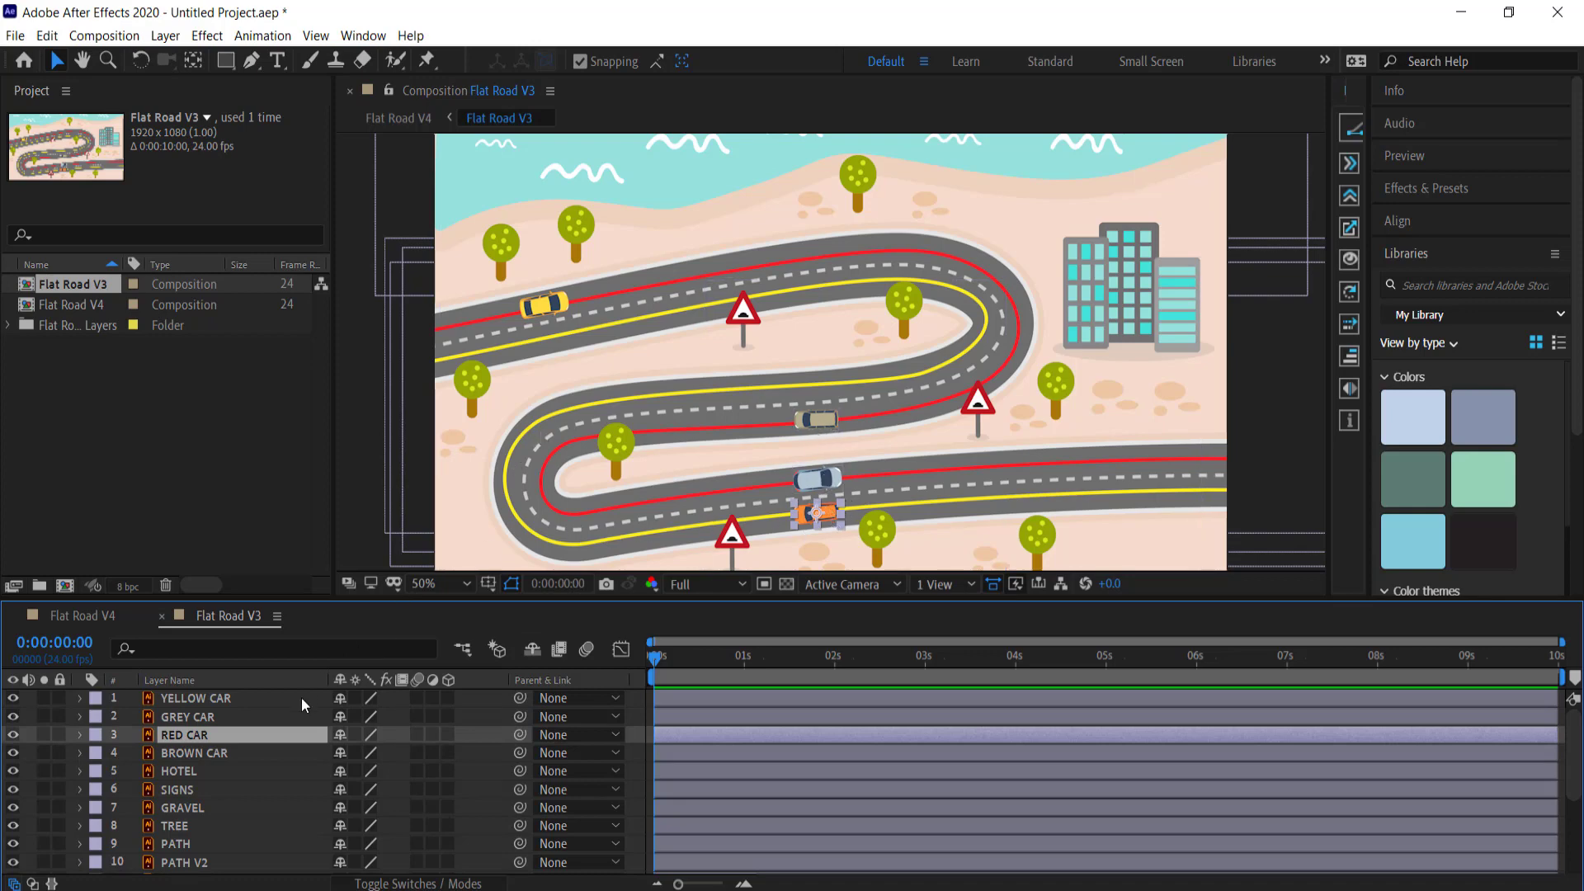
drag(170, 735, 181, 693)
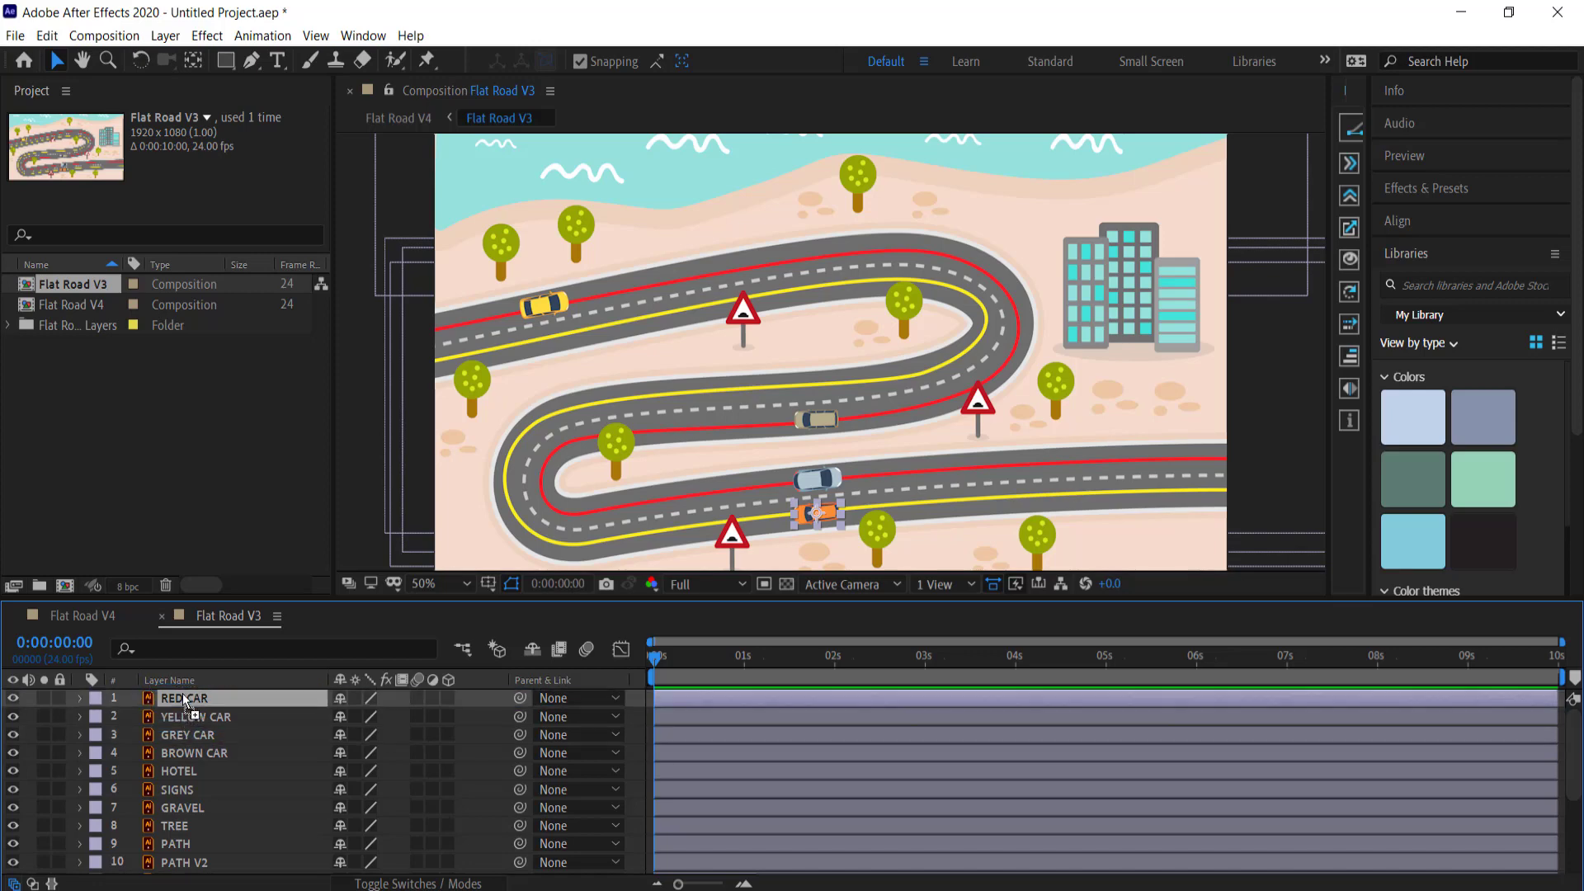
Step: Examine which cars follow the red lane and check which lane line the PATH layer holds by toggling its visibility
click(183, 750)
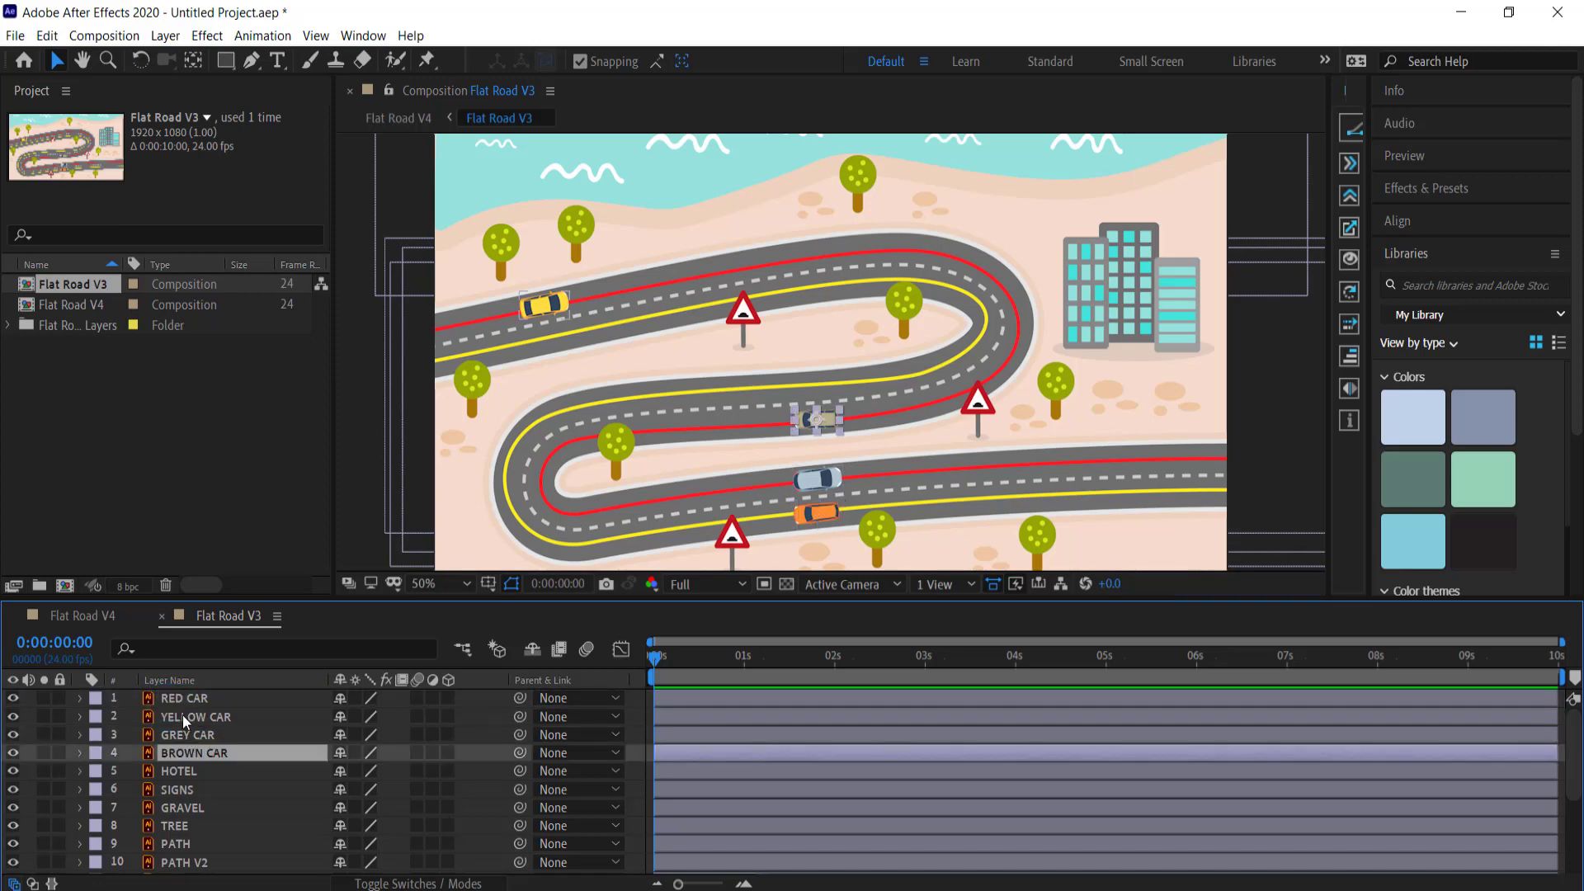
click(180, 699)
click(185, 714)
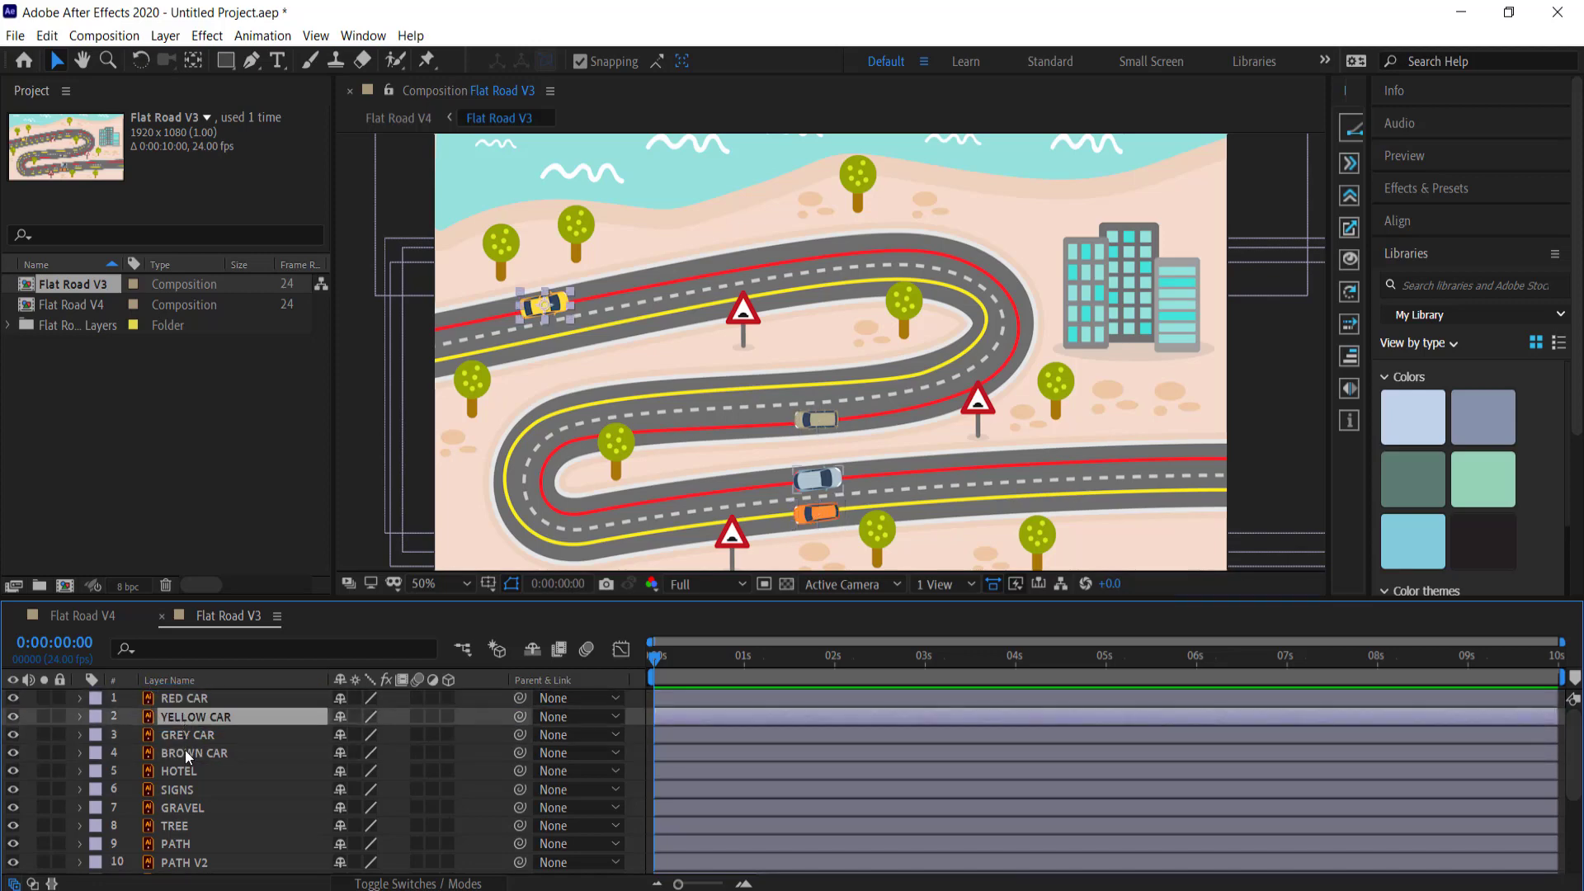
click(184, 753)
click(185, 735)
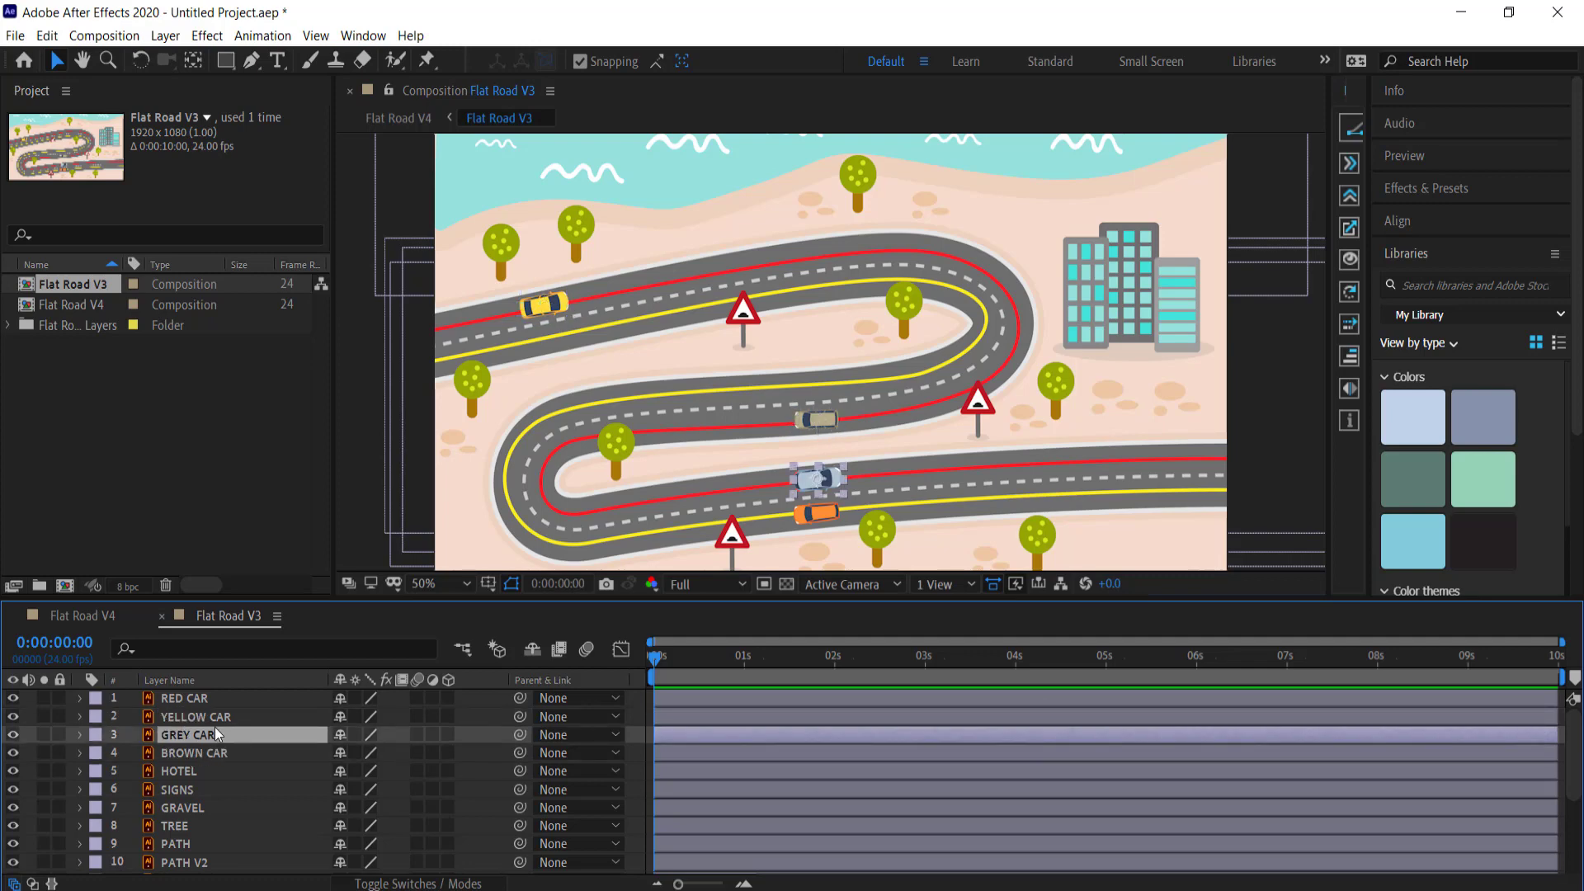
scroll(248, 726, down, 1)
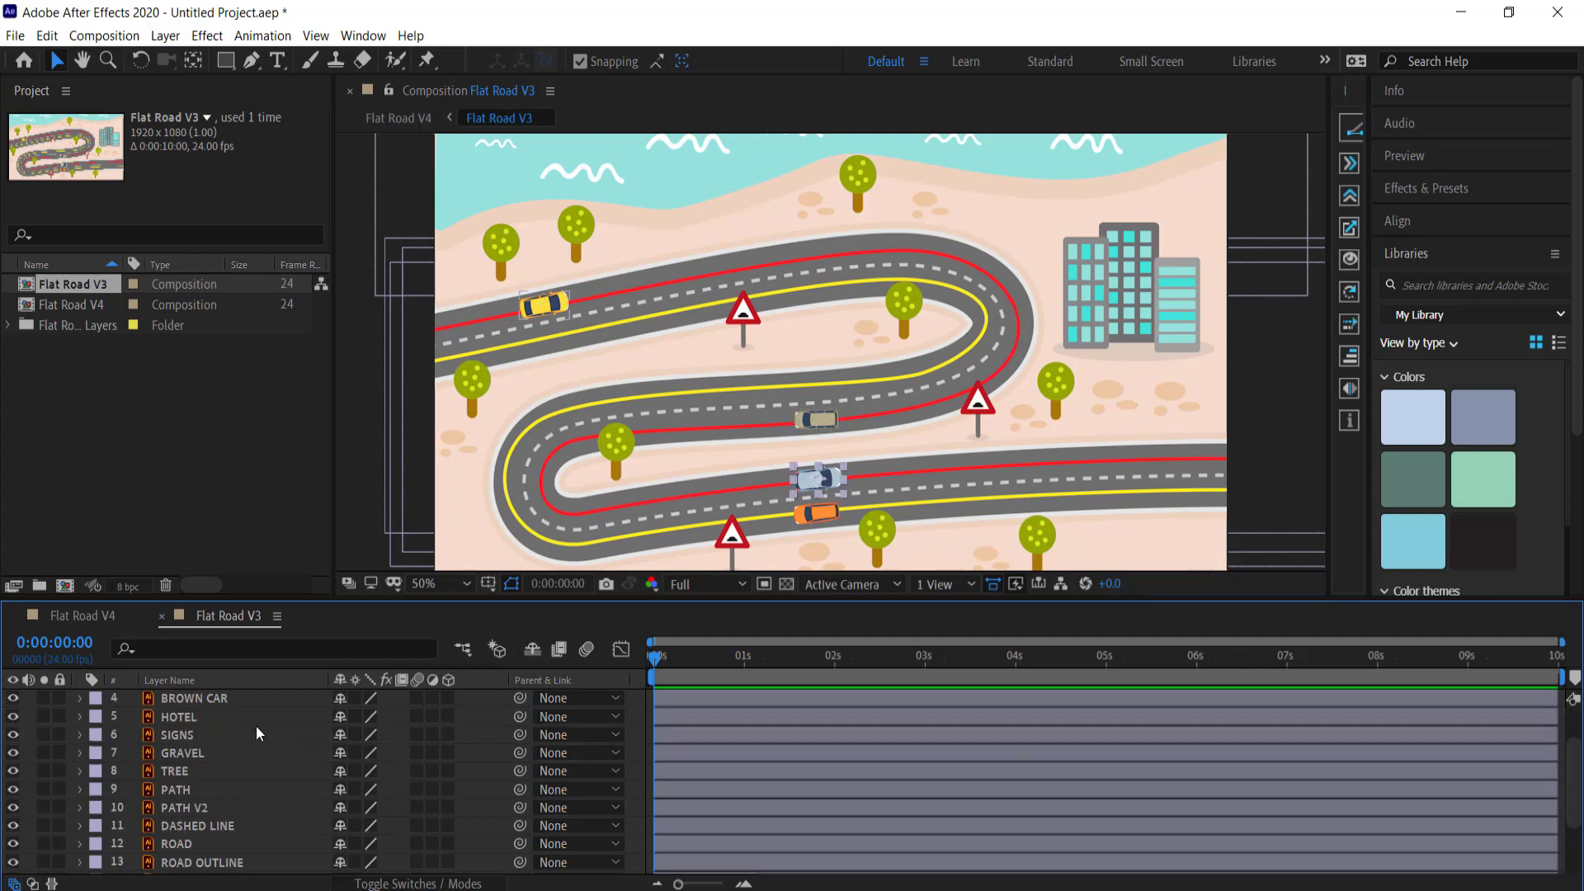
click(13, 788)
click(13, 788)
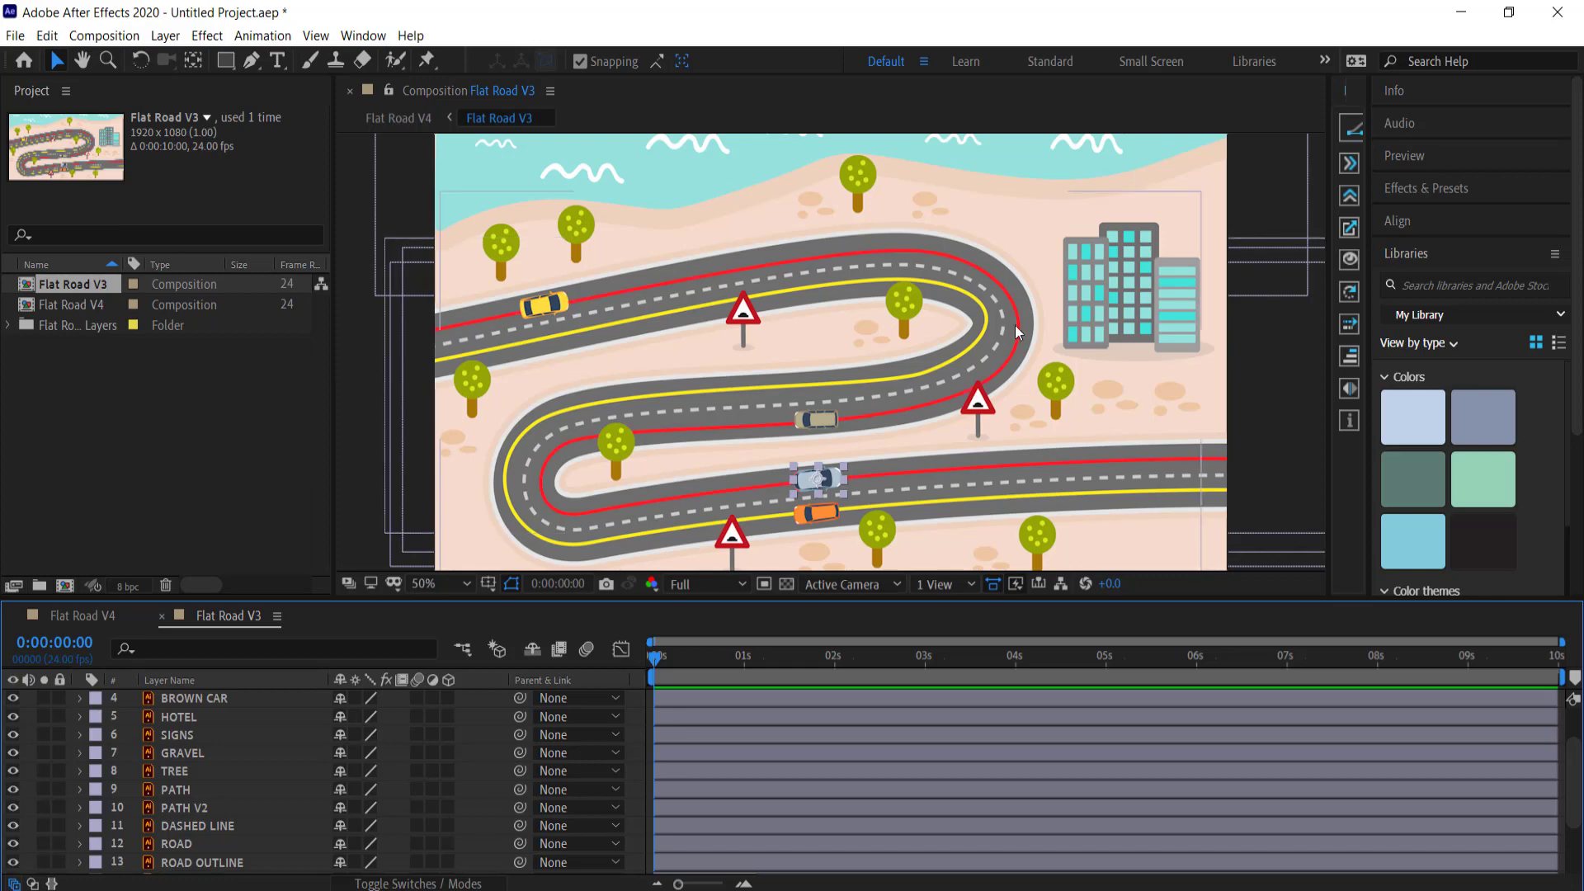
Step: Create shapes from the PATH vector layer and place the resulting outlines layer between RED CAR and YELLOW CAR
click(131, 787)
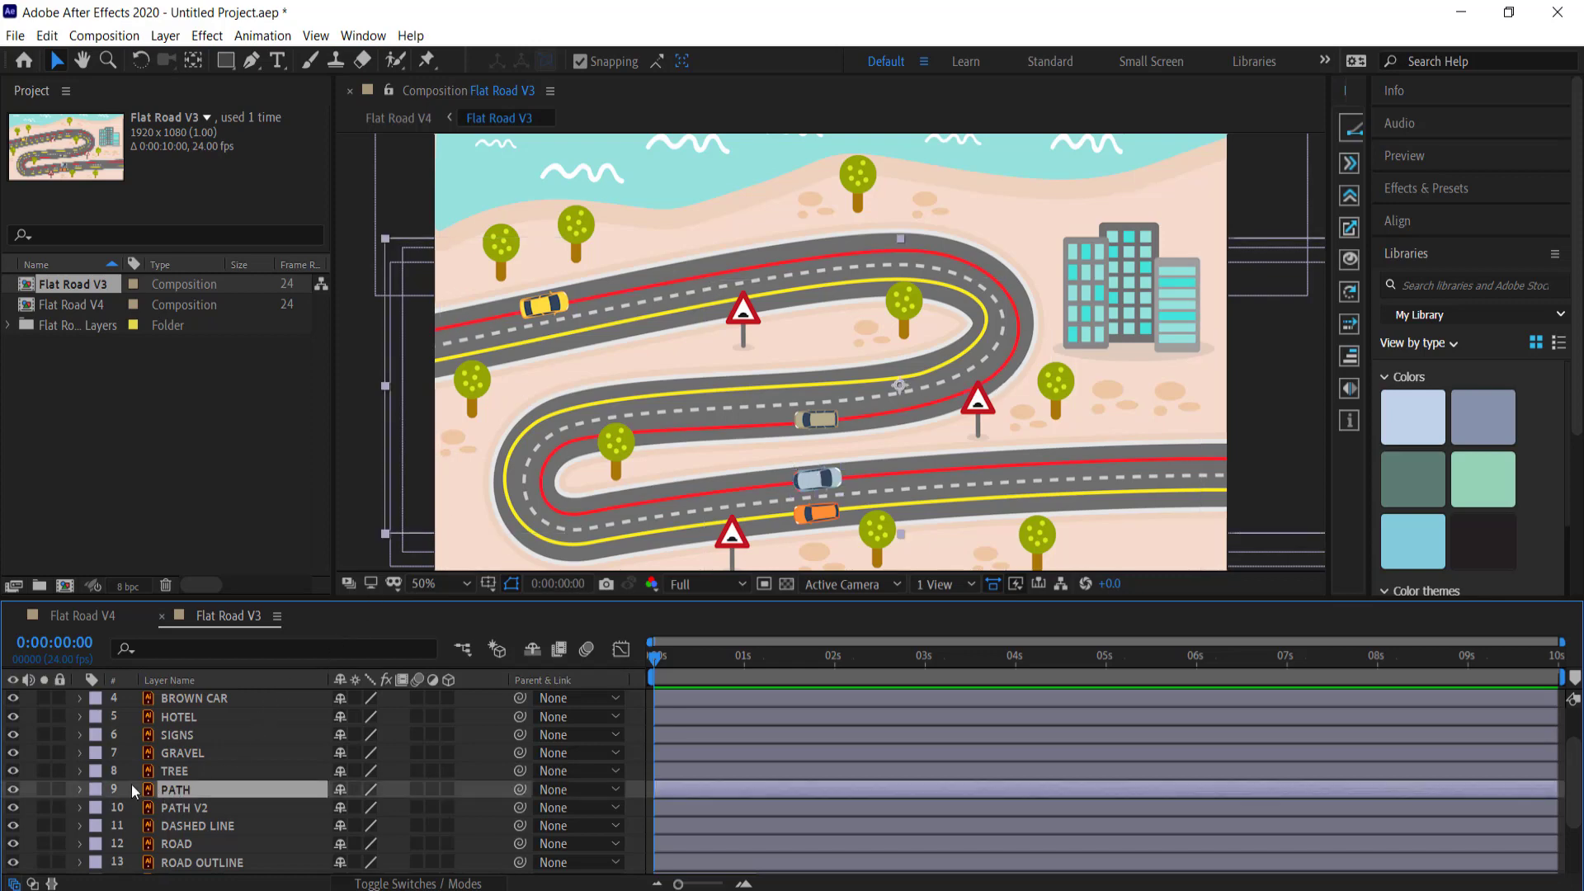
right_click(181, 790)
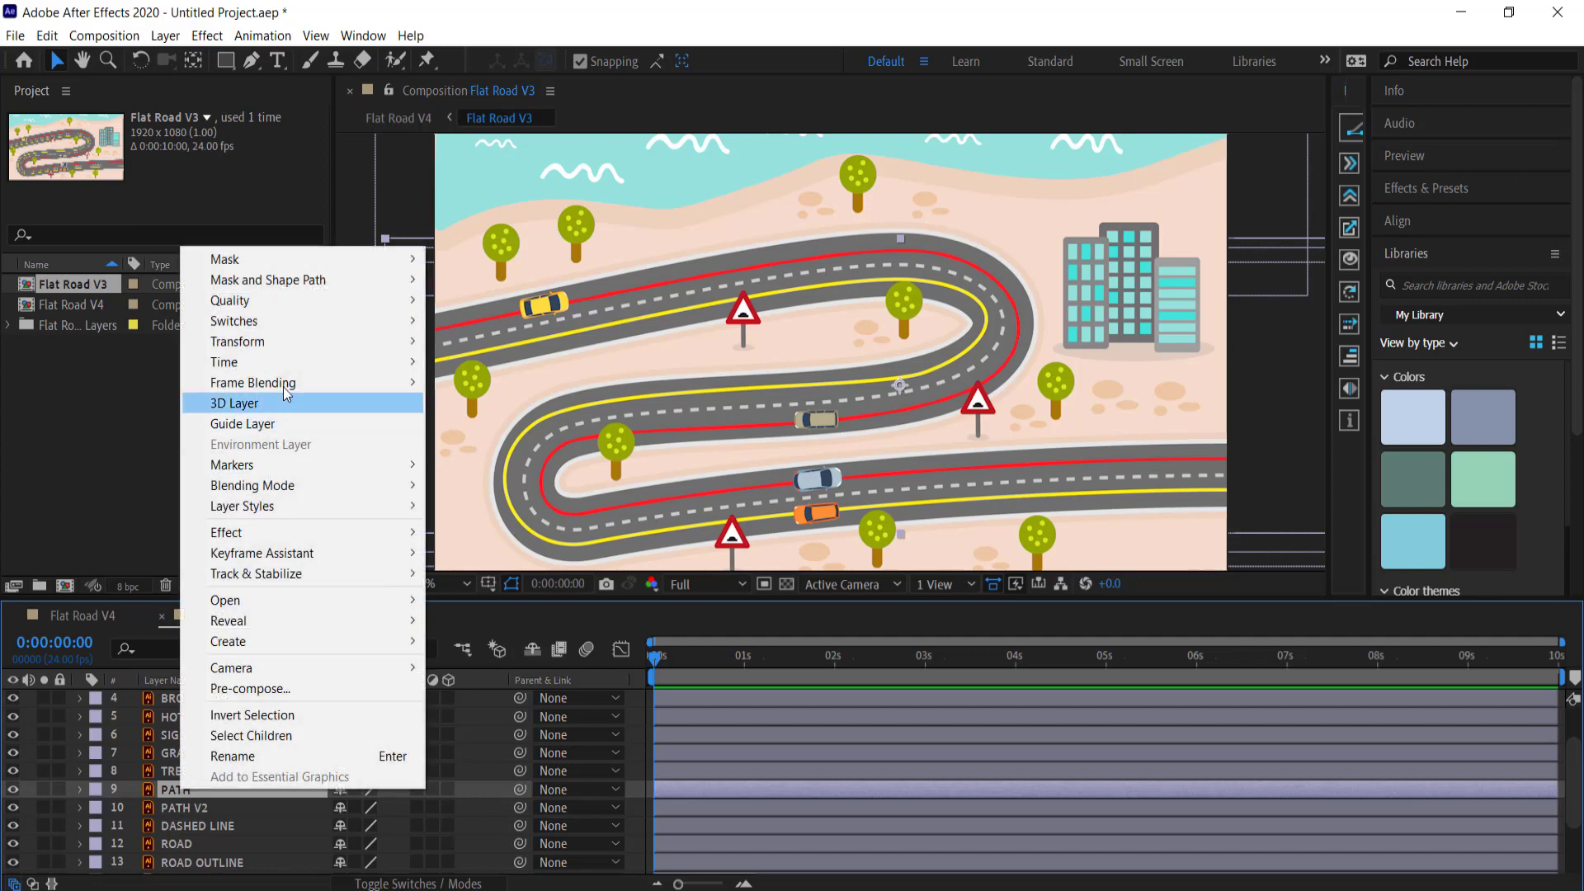
mouse_move(270, 640)
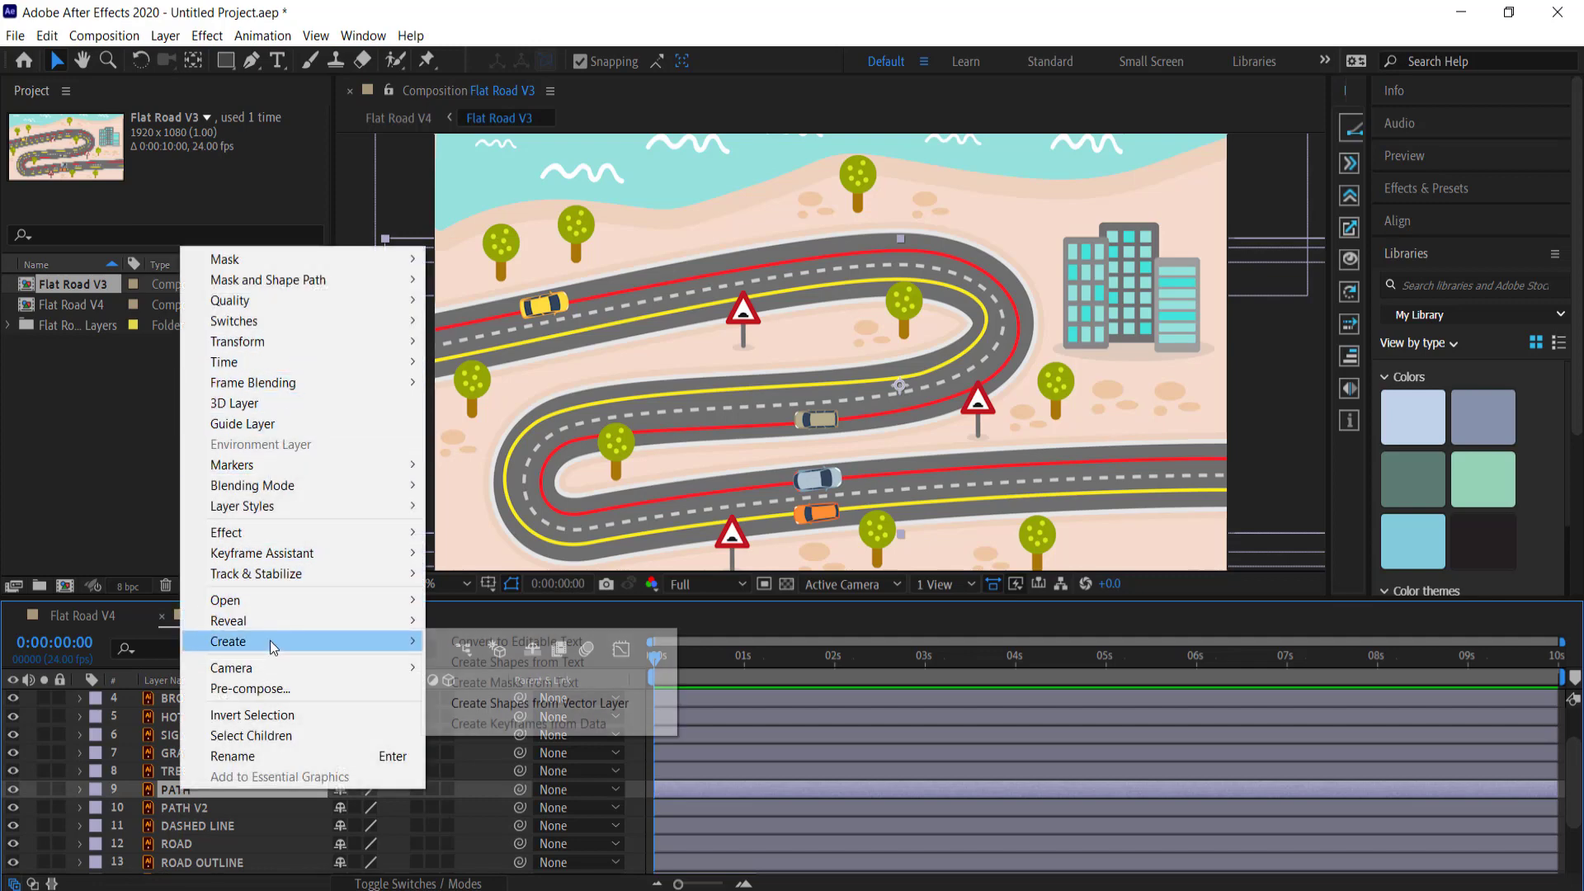
click(529, 705)
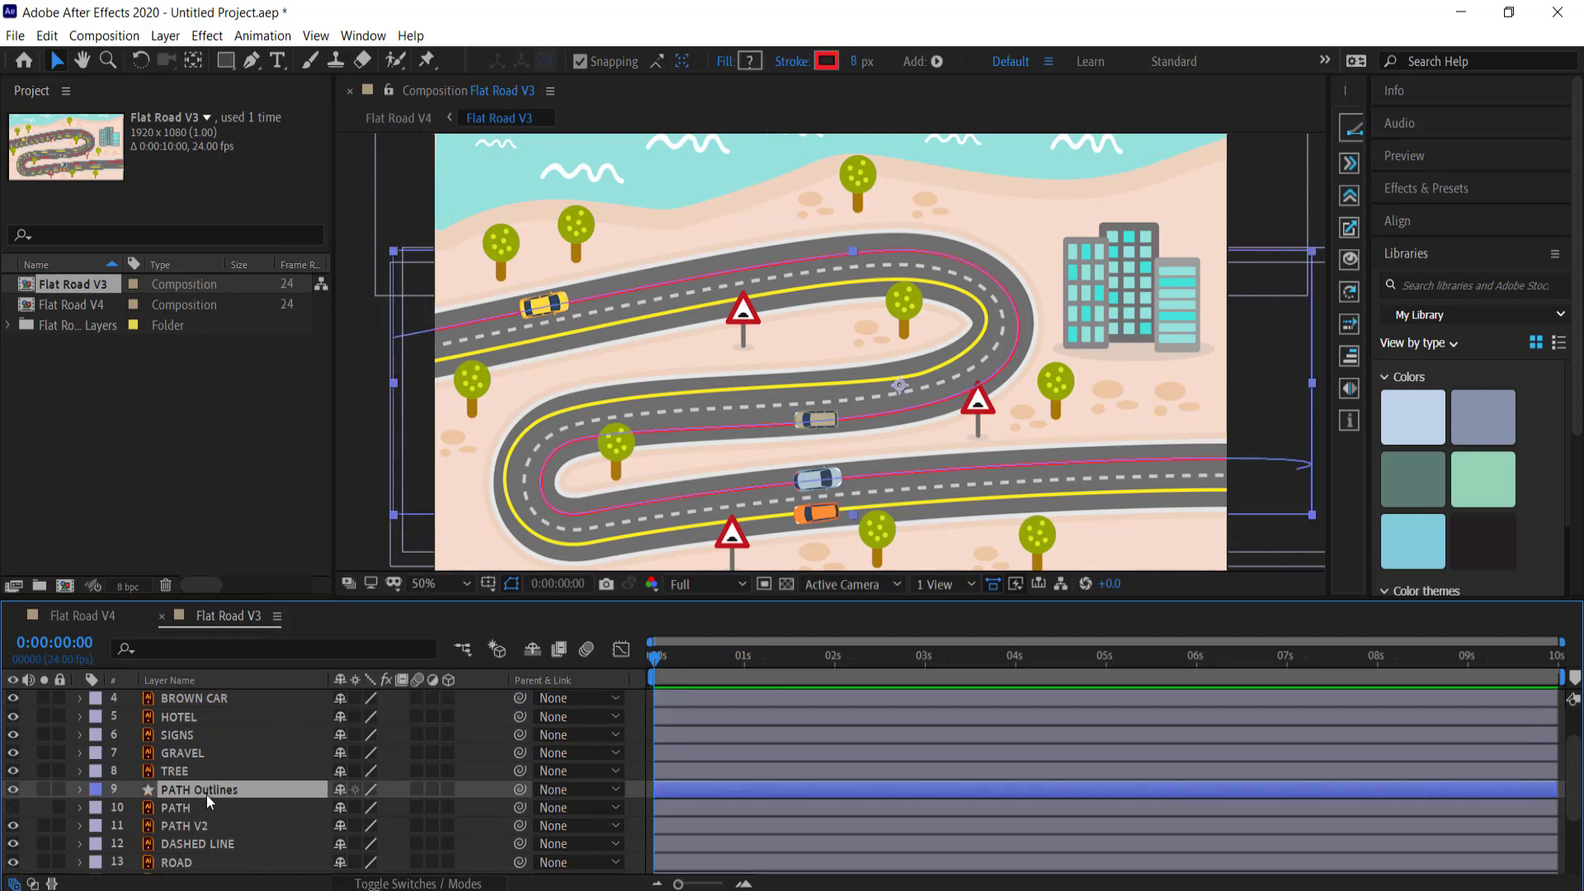
drag(206, 794, 207, 711)
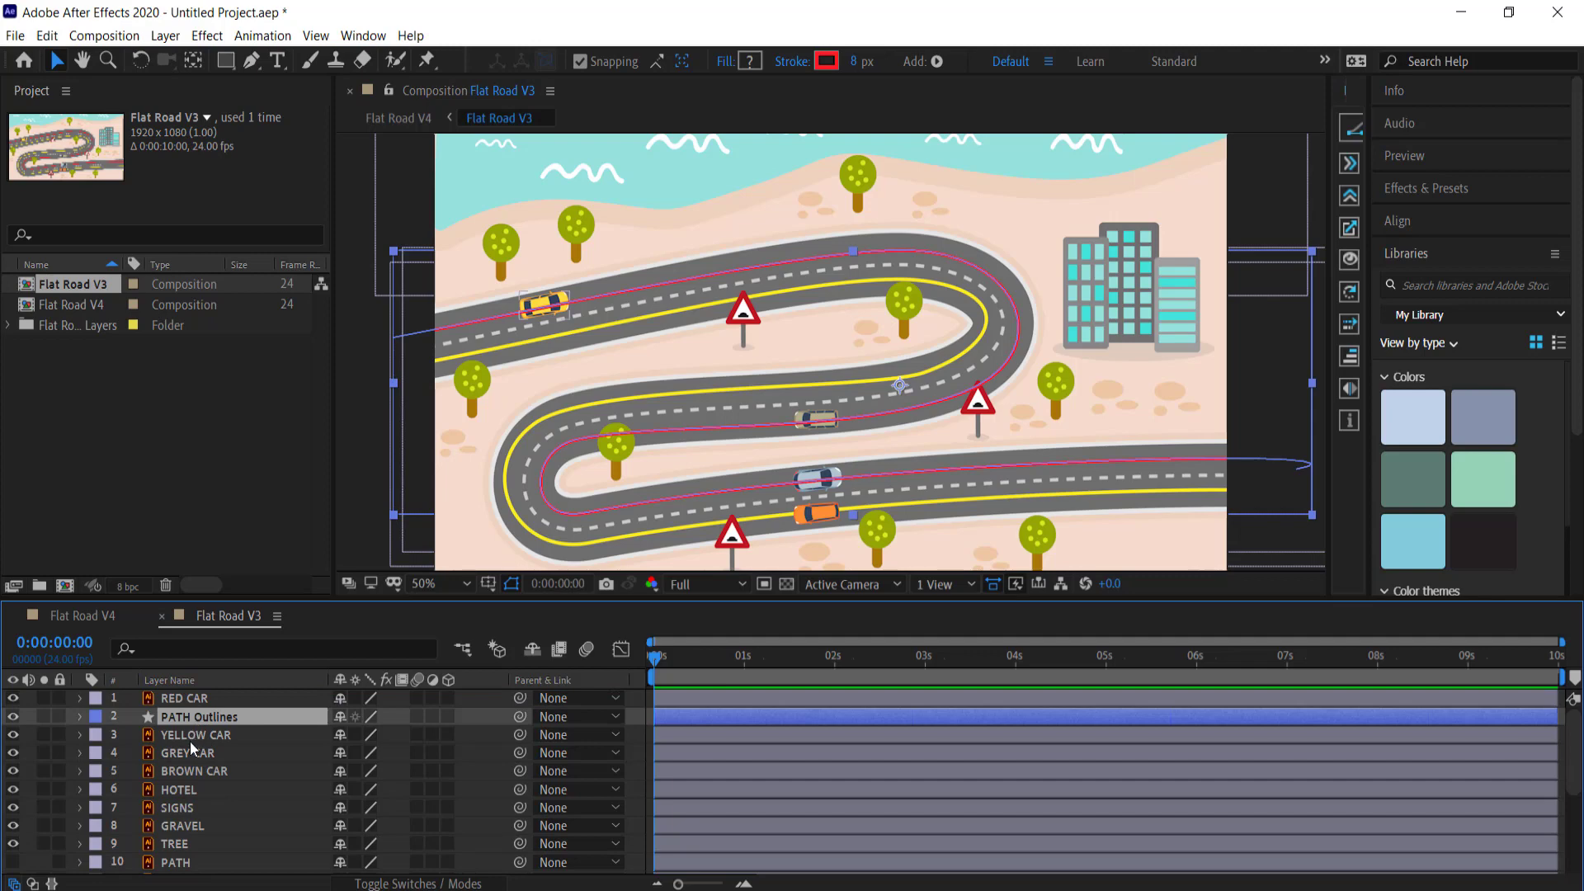
click(13, 735)
click(13, 735)
Step: Expand the outlines layer's contents down to Path 1 in Group 1 and copy its Path property
click(81, 716)
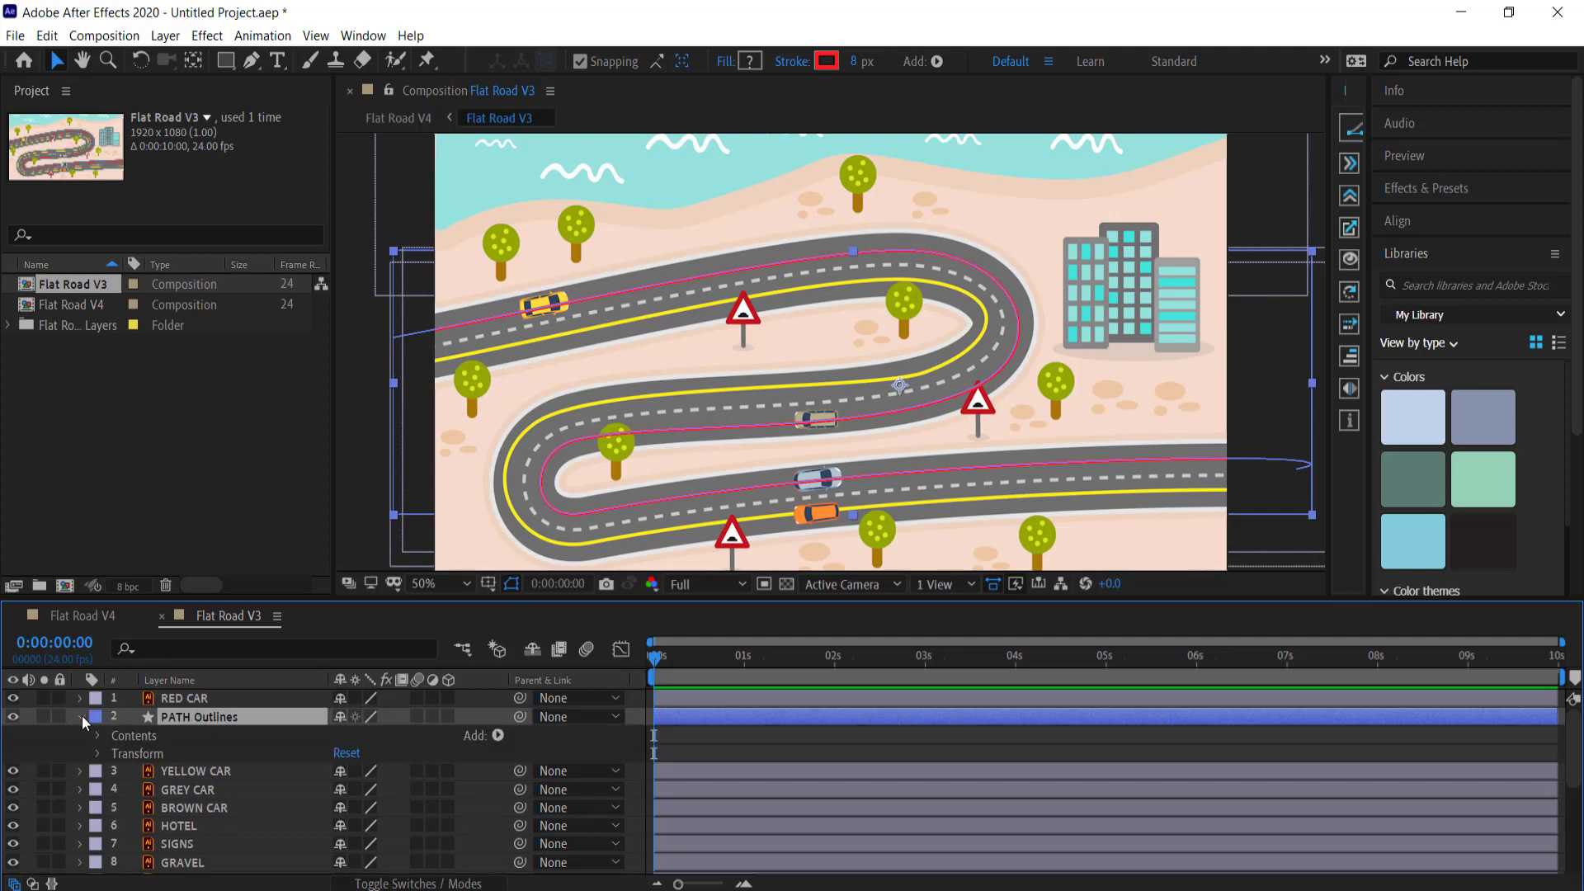
click(95, 735)
click(116, 753)
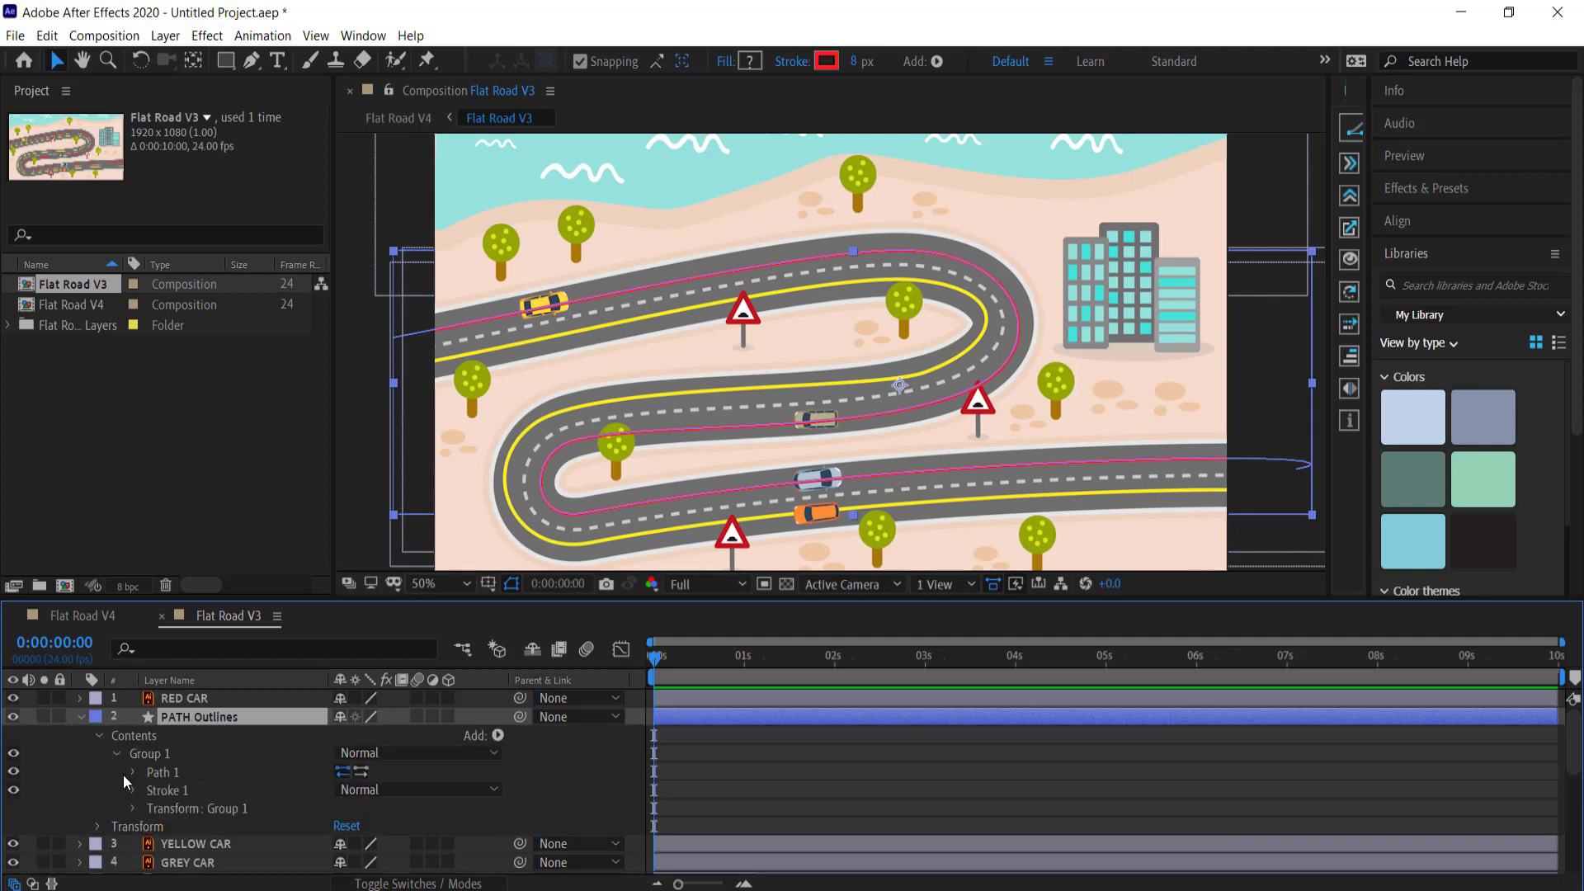
click(134, 773)
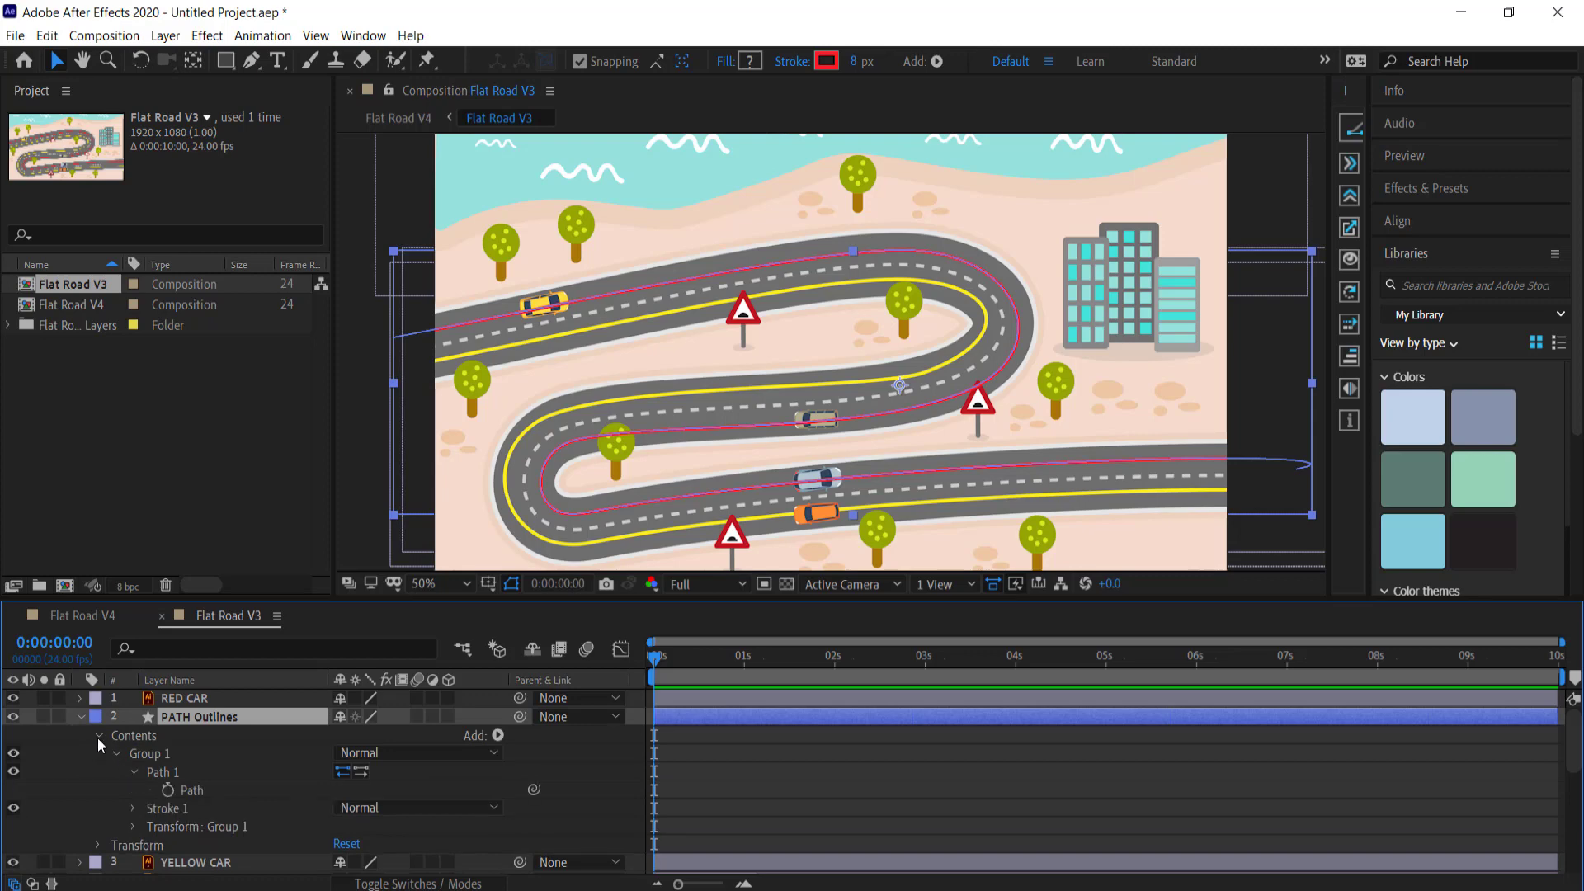
click(187, 789)
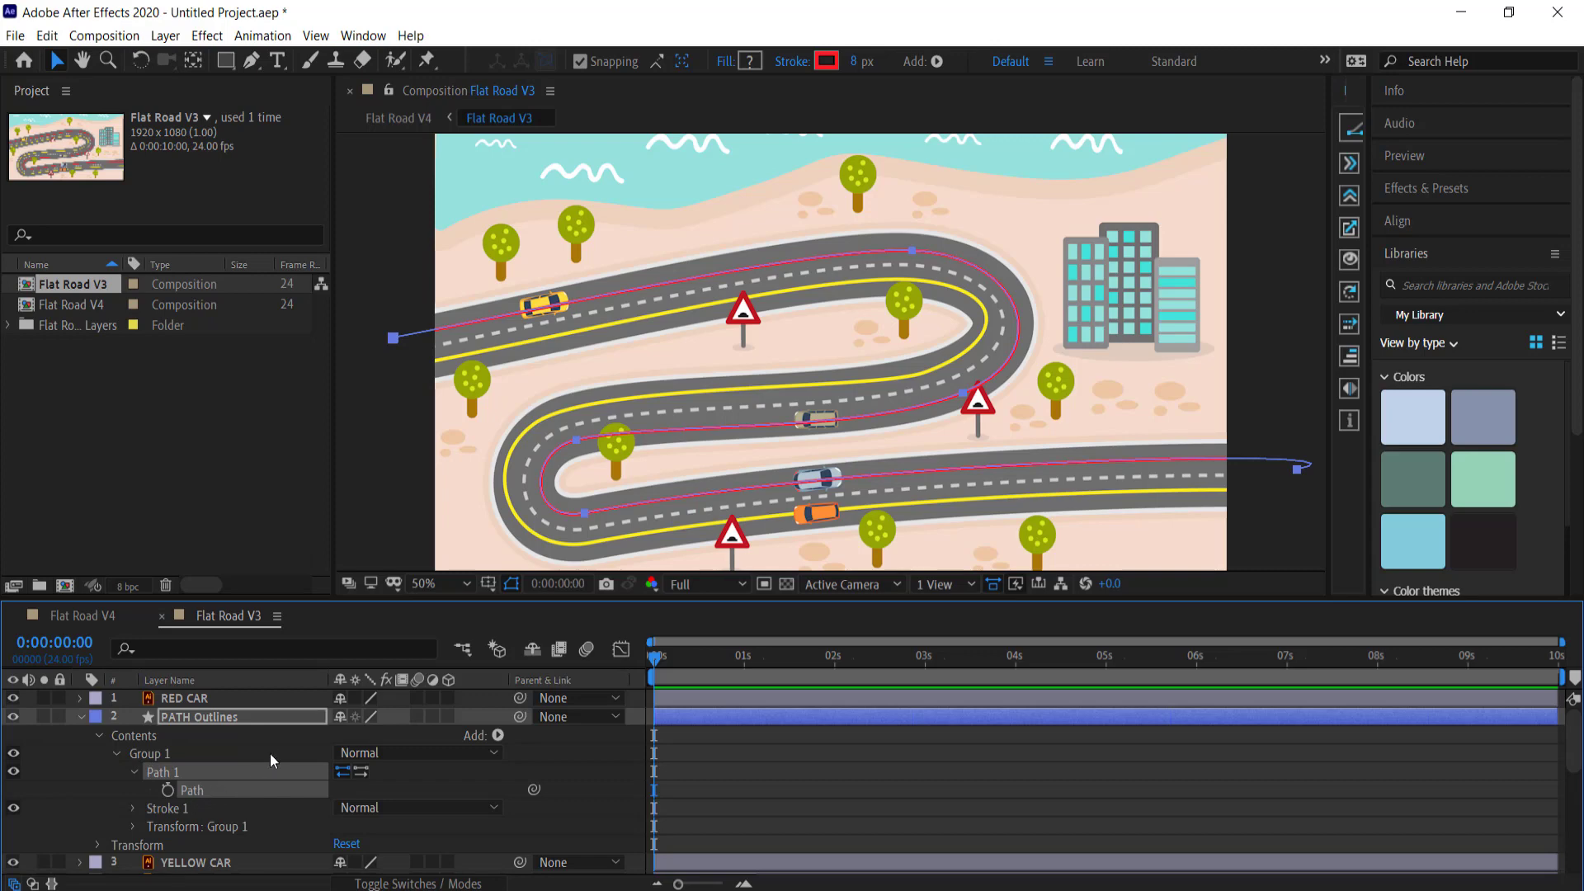
Step: Enable Position keyframes on the YELLOW CAR, GREY CAR and BROWN CAR layers and paste the copied path into their Position
scroll(270, 747, down, 3)
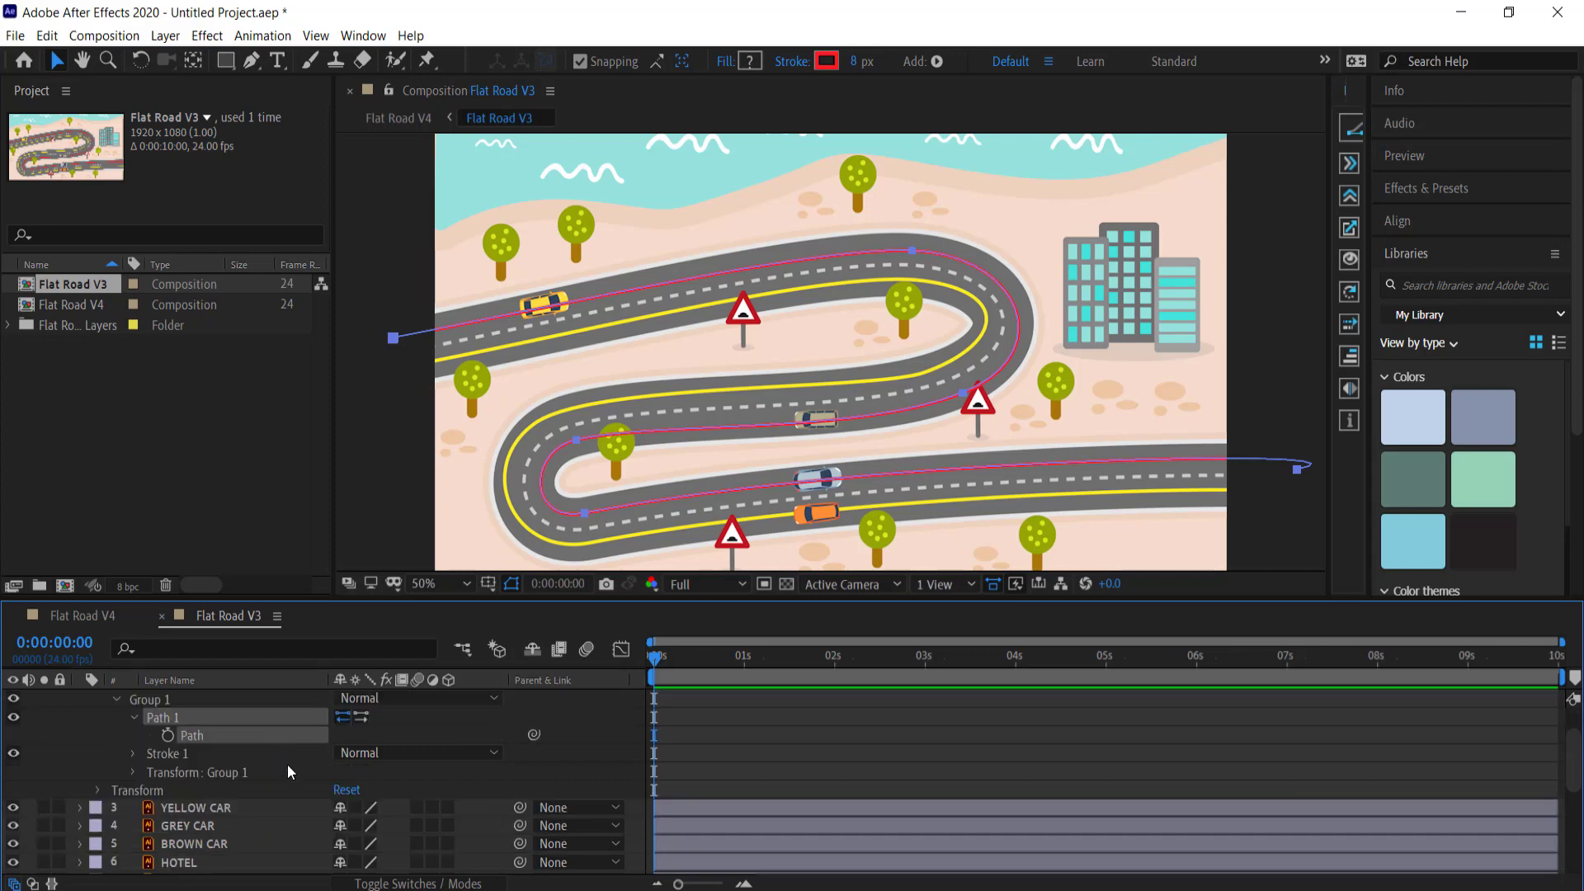
scroll(286, 772, down, 6)
scroll(207, 716, up, 3)
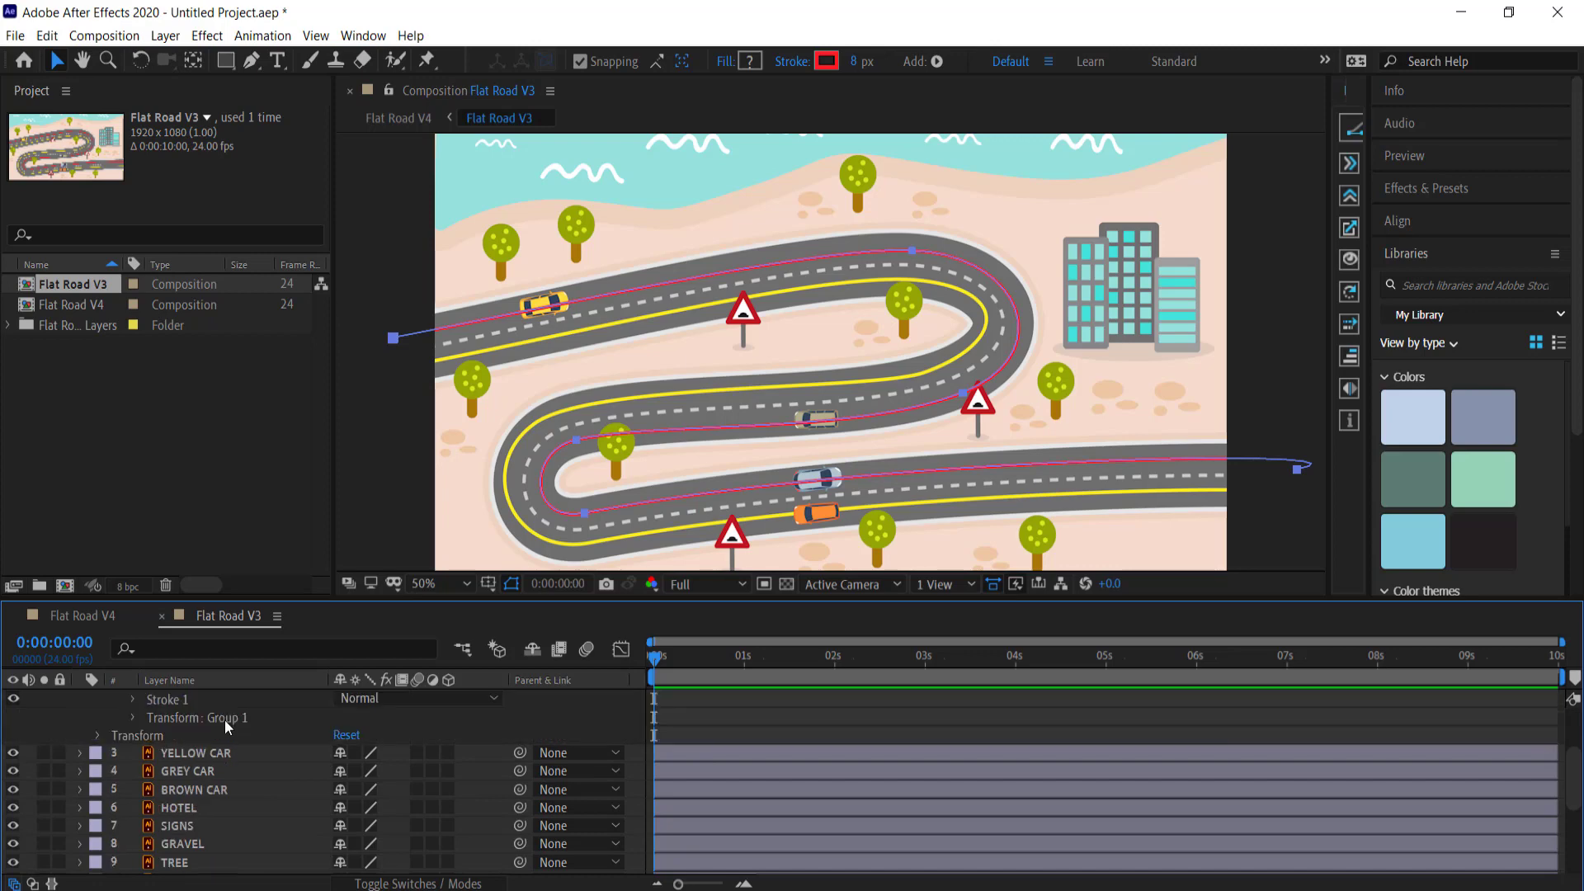
click(196, 754)
ctrl+click(199, 768)
ctrl+click(201, 790)
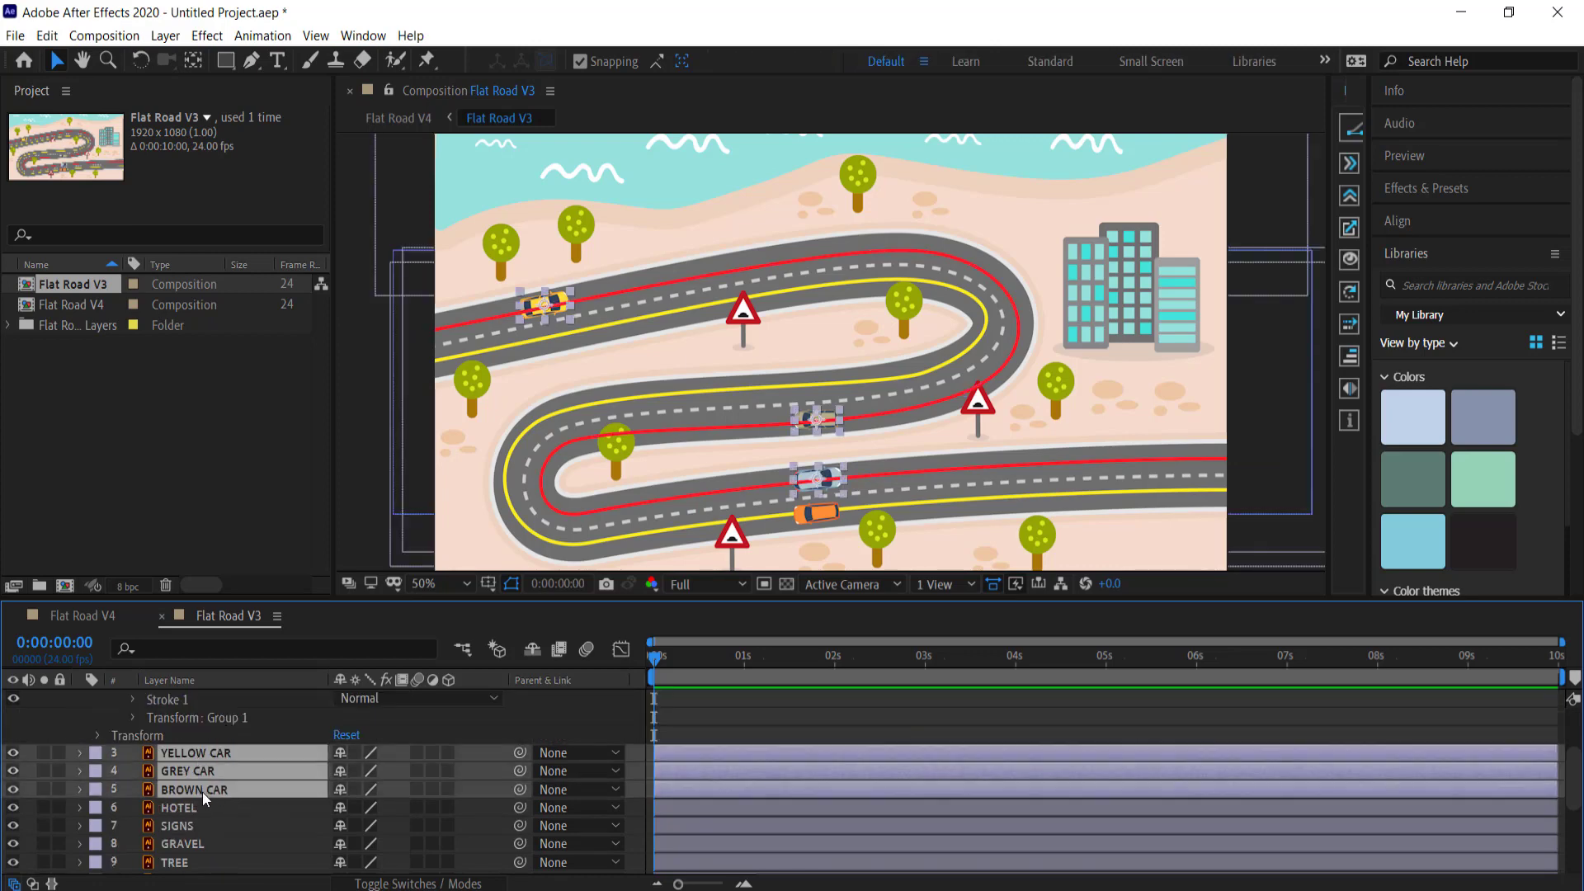
key(p)
click(132, 772)
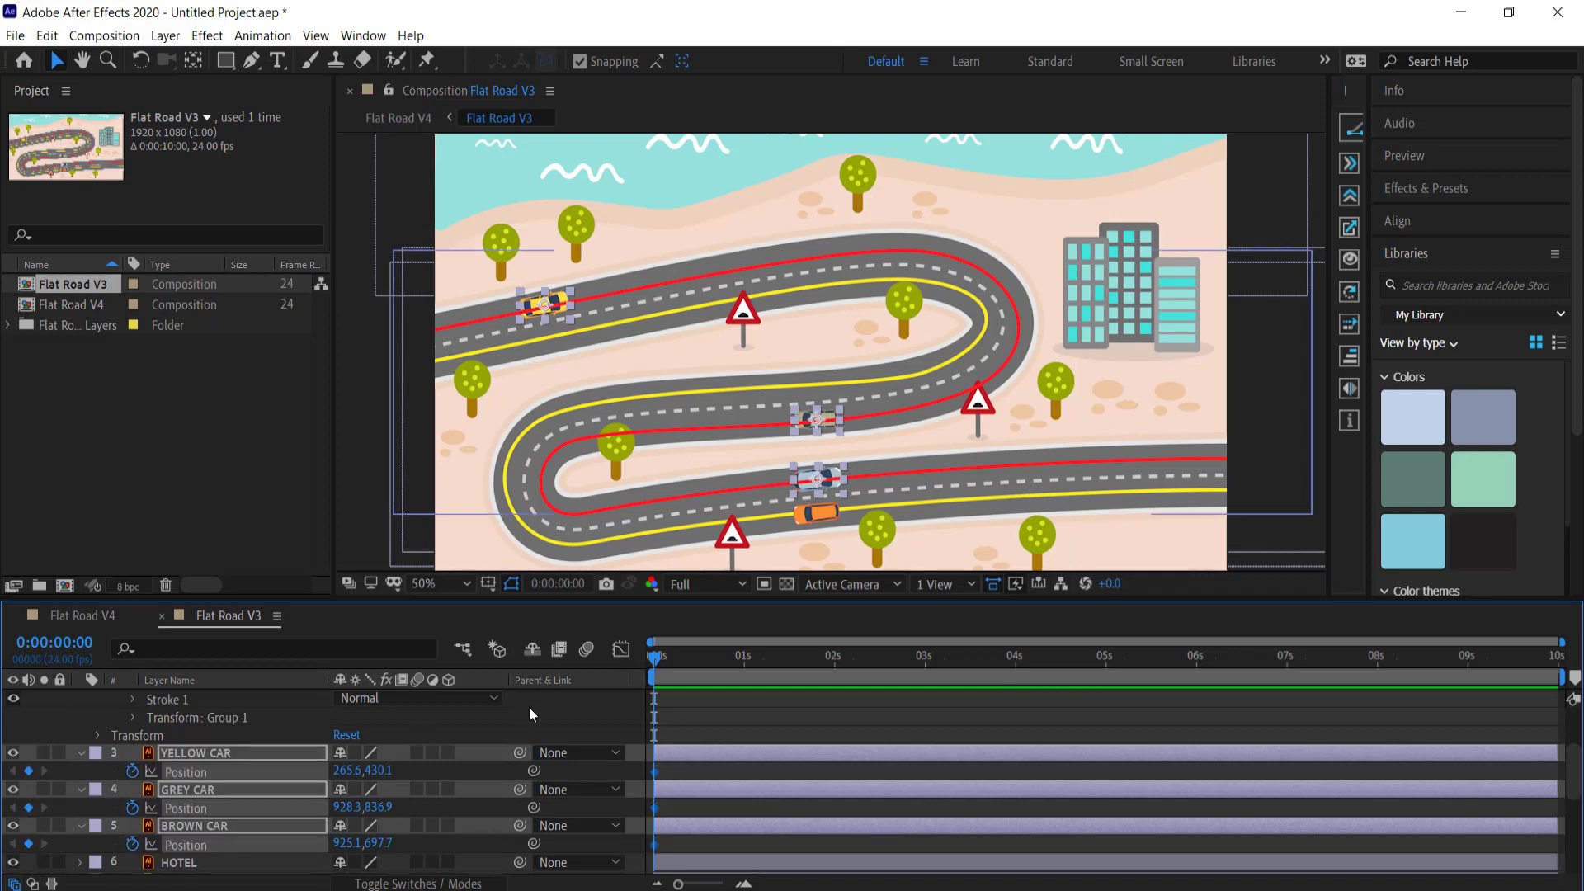
key(ctrl+v)
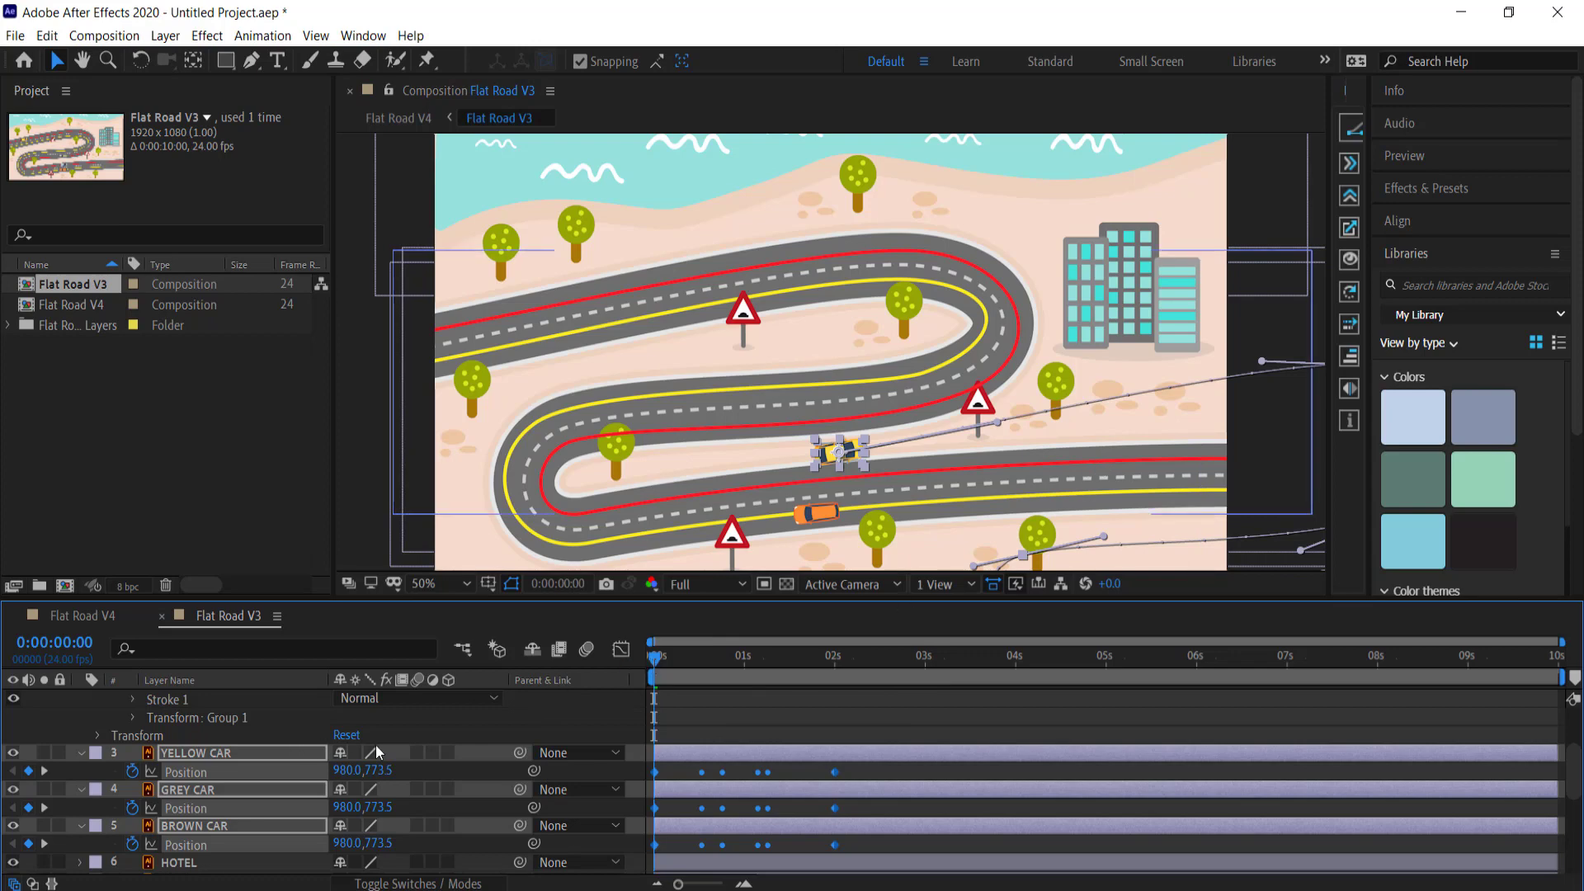
Step: Create a null object and parent the YELLOW CAR, GREY CAR and BROWN CAR layers to it
right_click(632, 754)
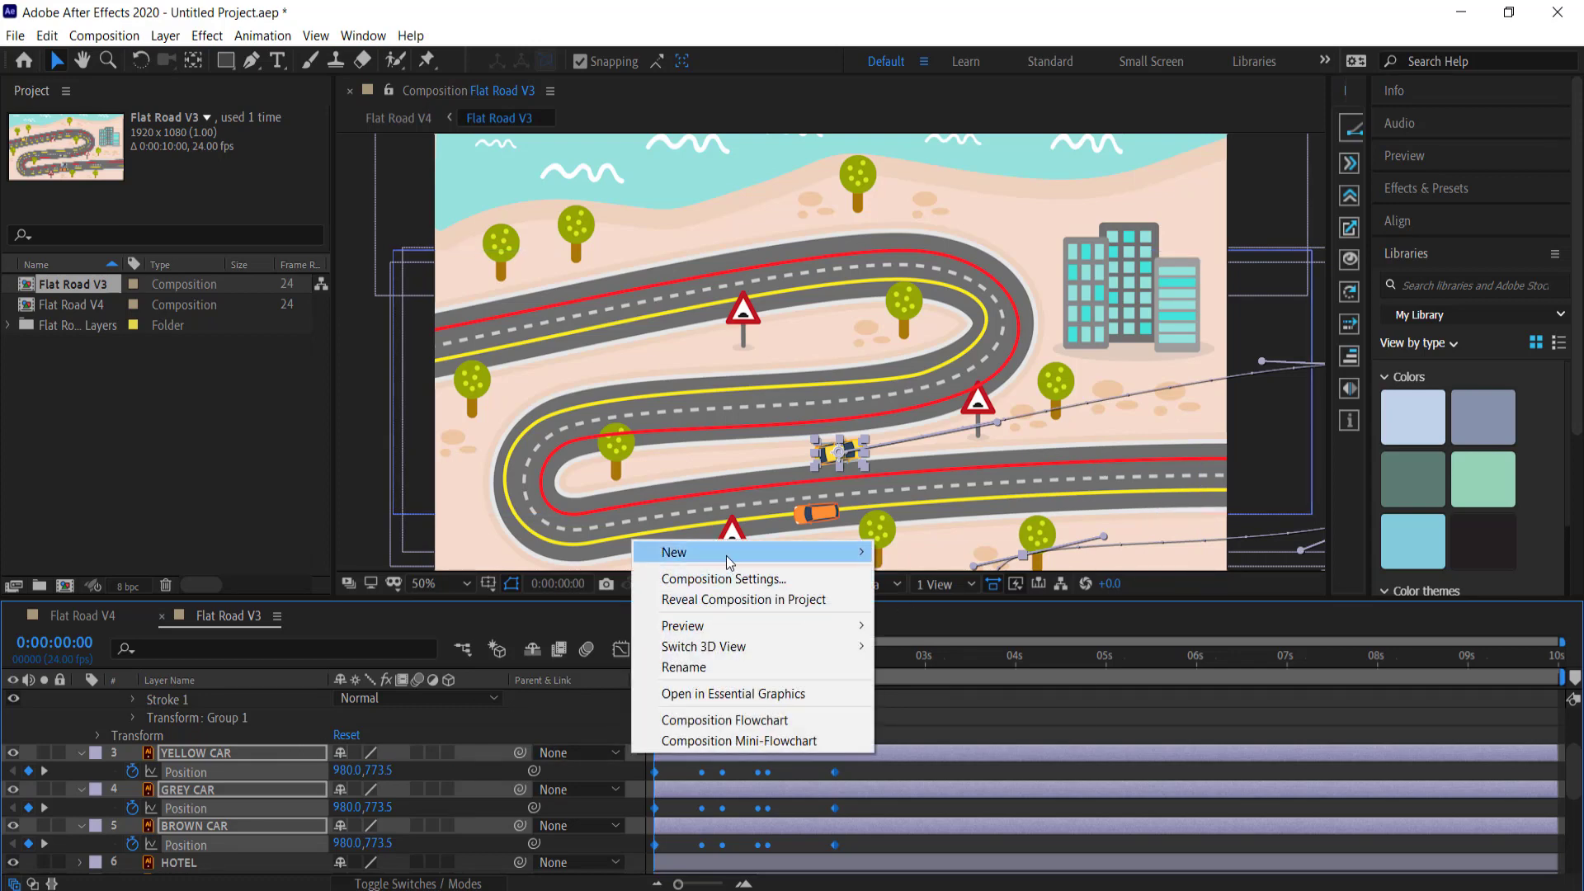
mouse_move(730, 562)
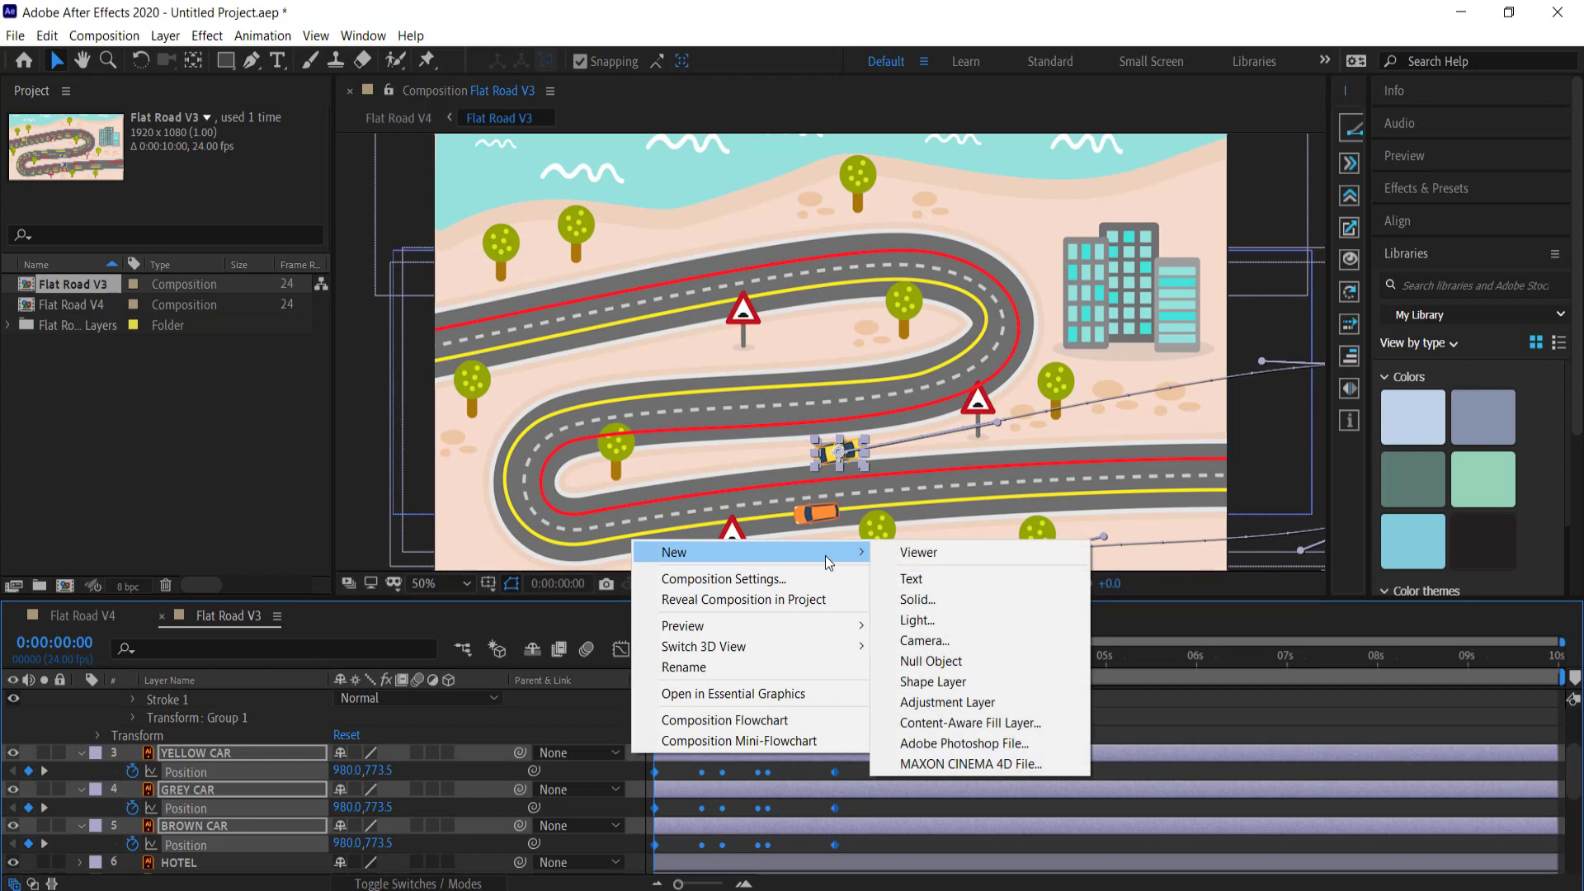
click(923, 662)
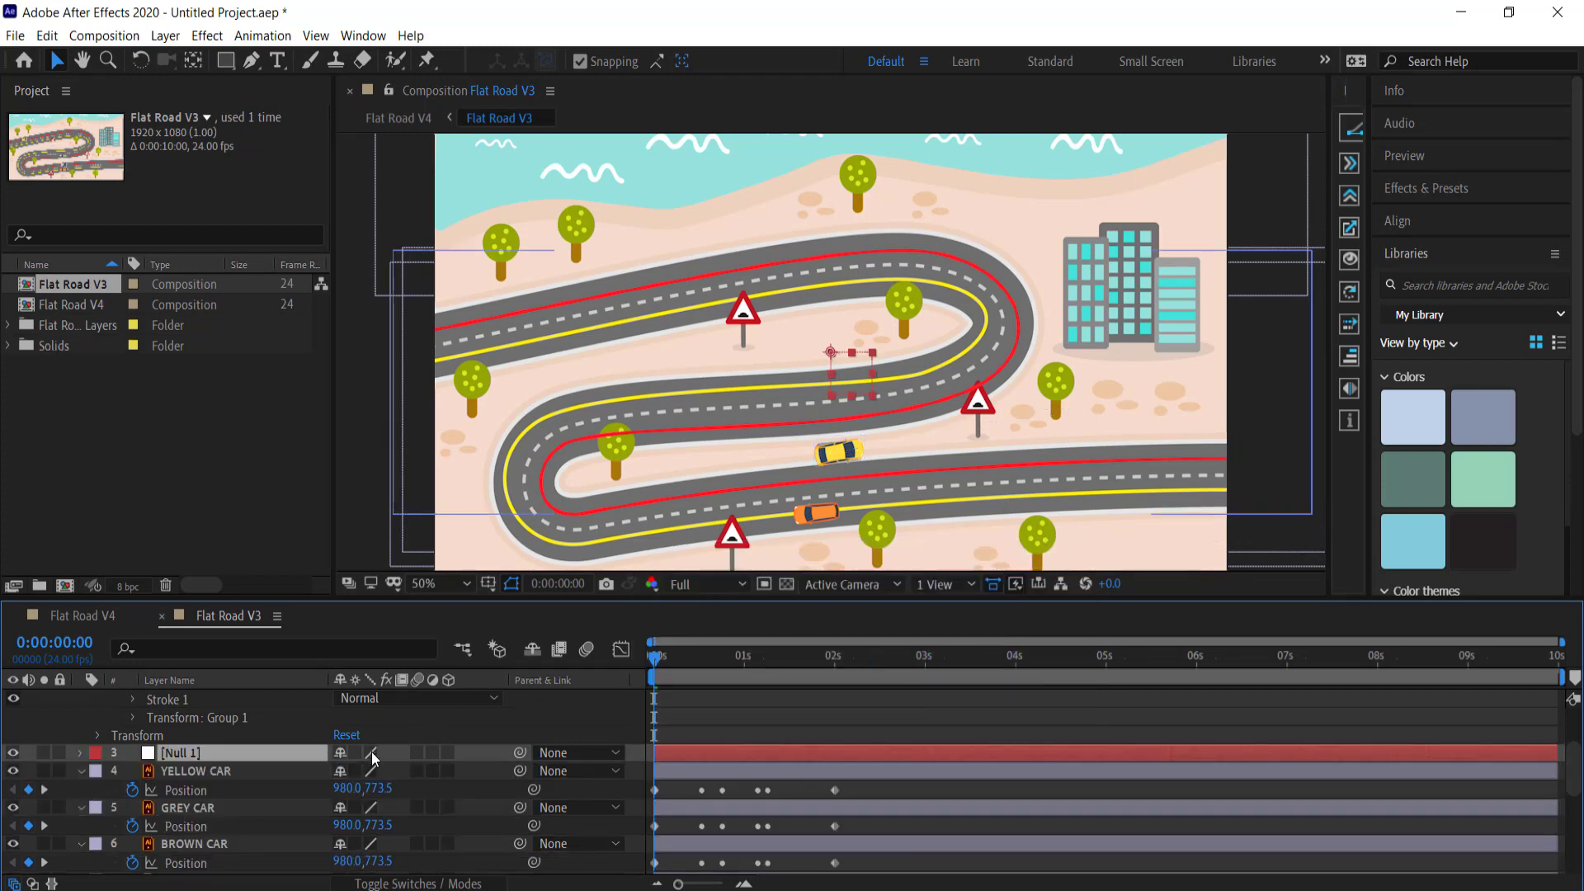
drag(518, 769, 206, 750)
drag(519, 809, 248, 752)
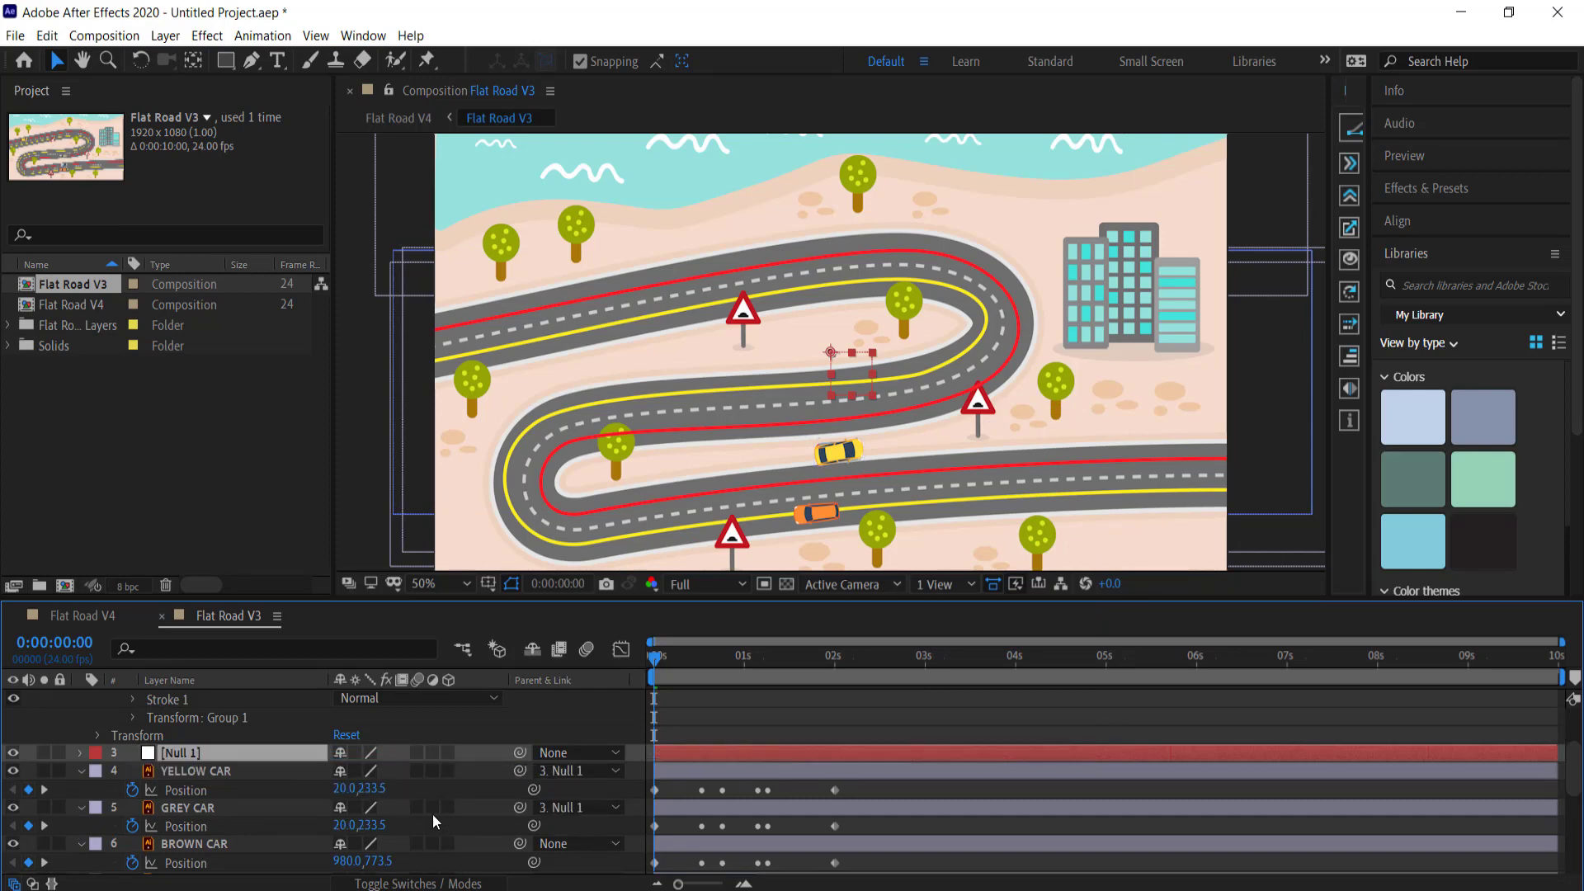
drag(519, 845, 309, 749)
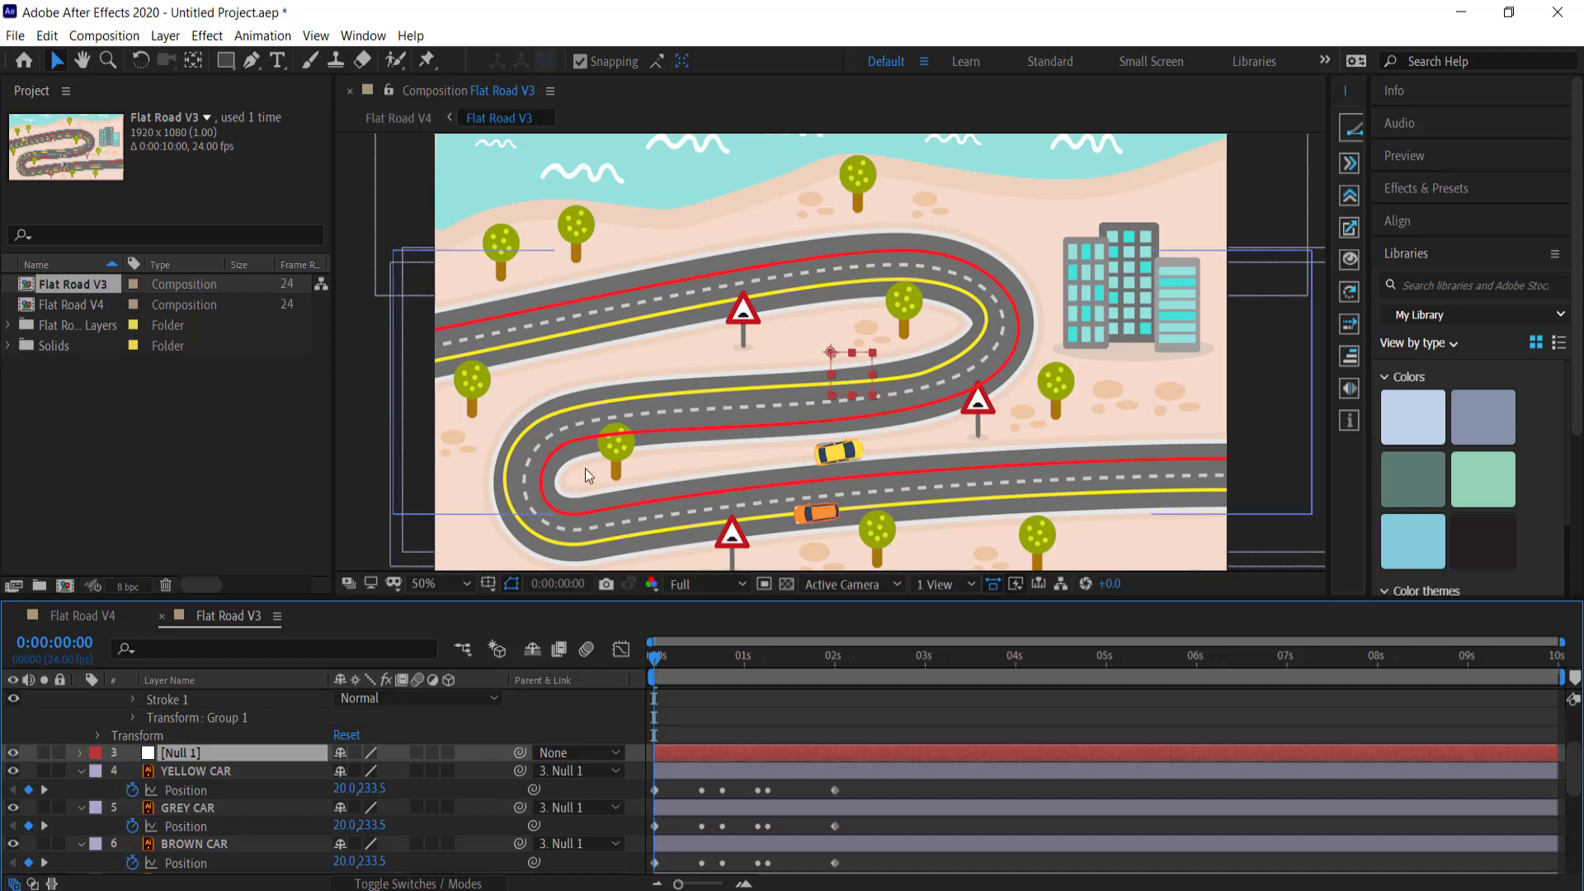
Step: Move the null object past the map's left edge so the cars' motion path starts on the upper road
click(190, 769)
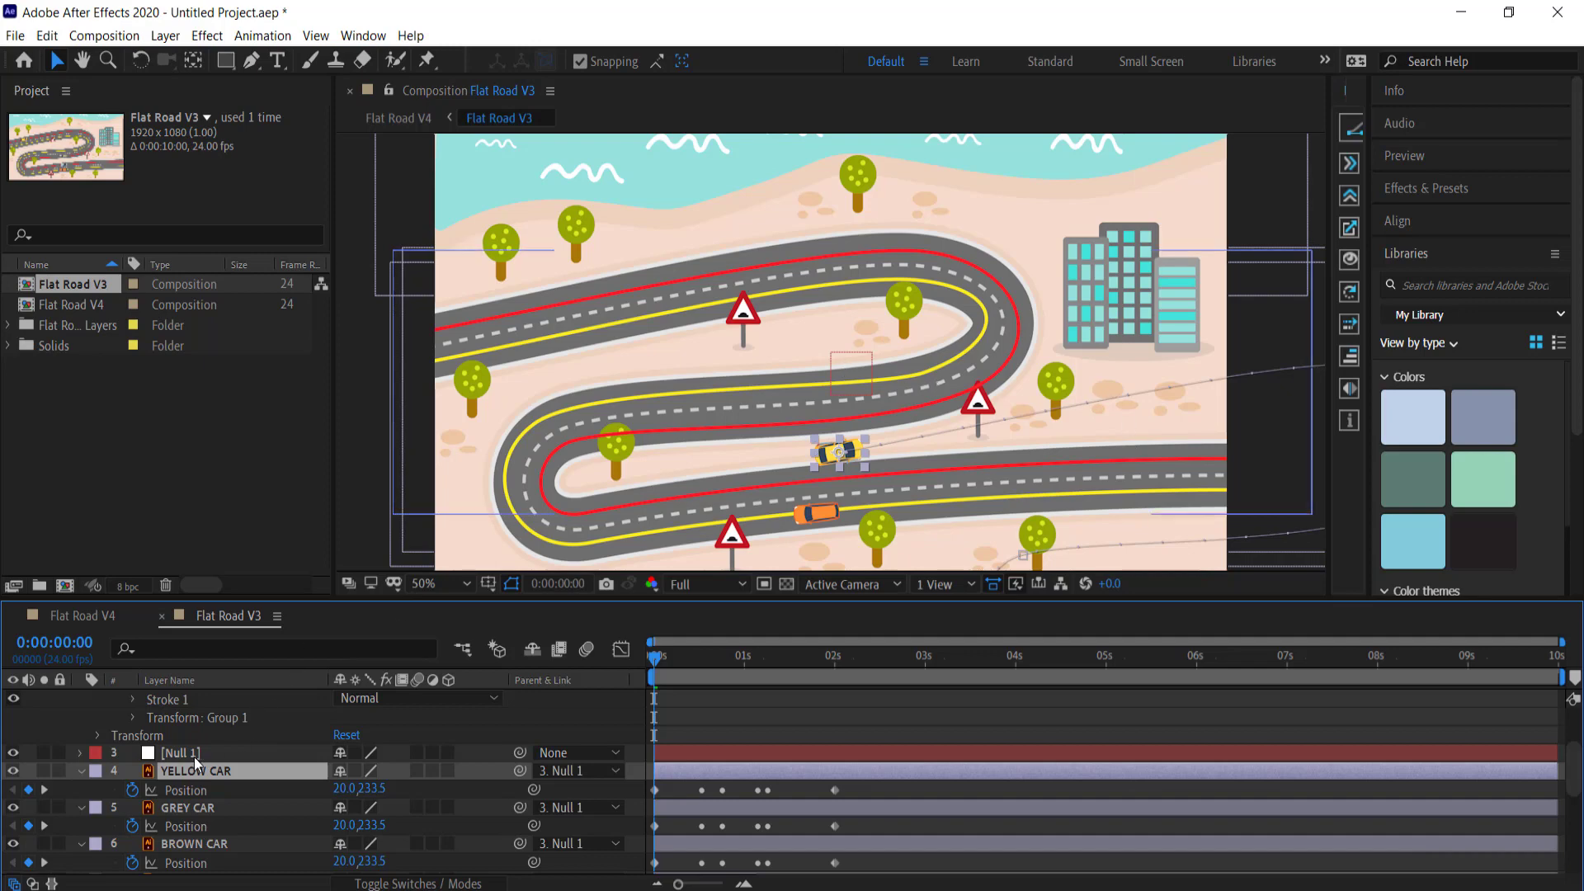
click(831, 381)
drag(833, 359, 420, 270)
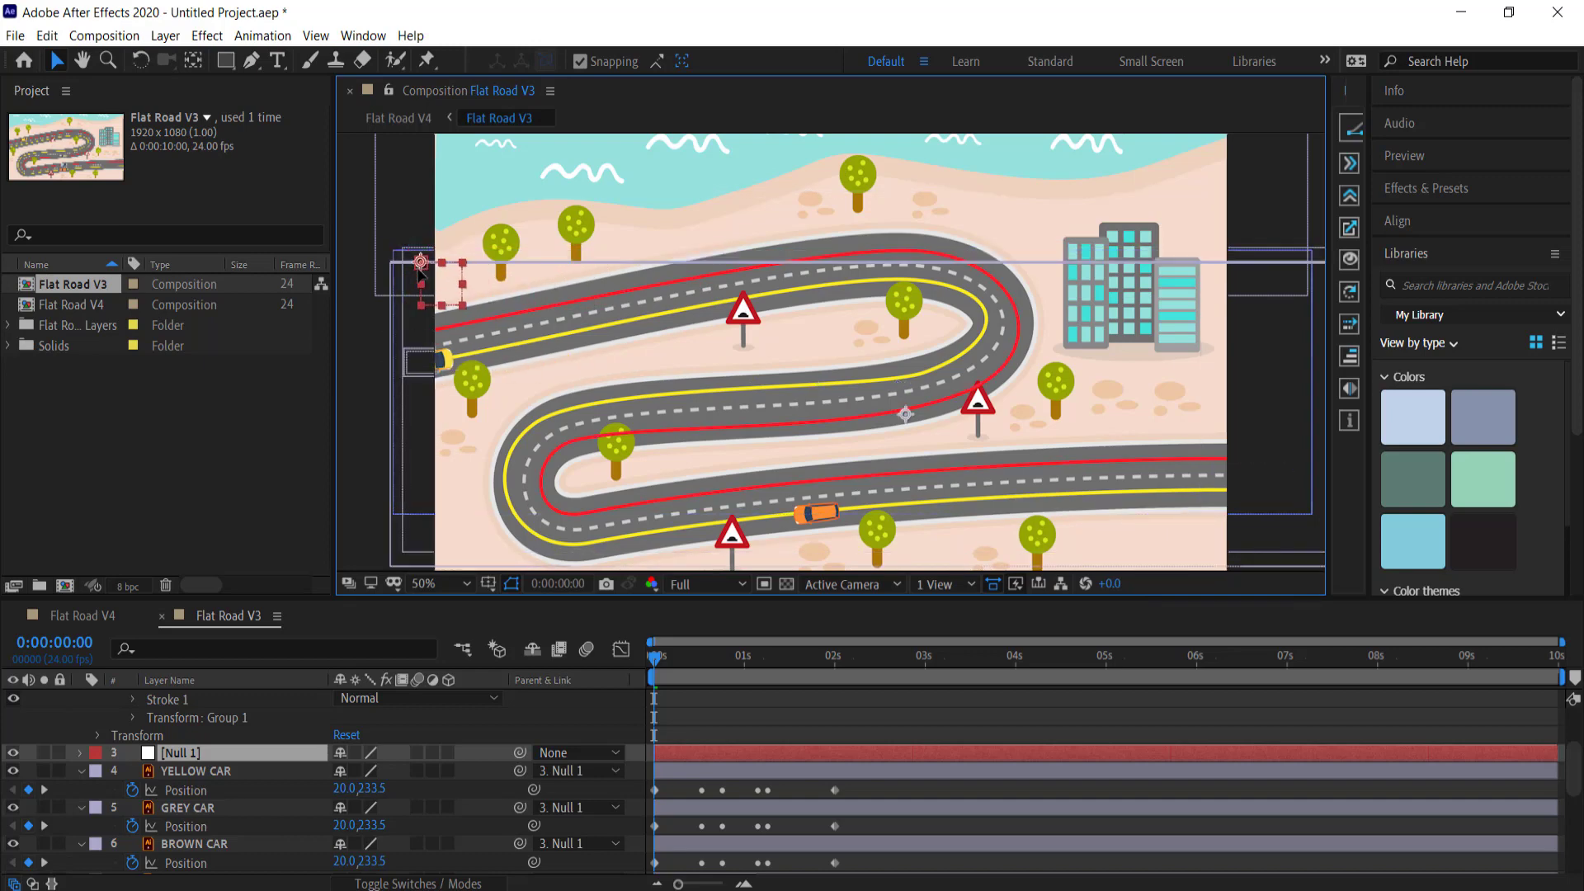
click(196, 771)
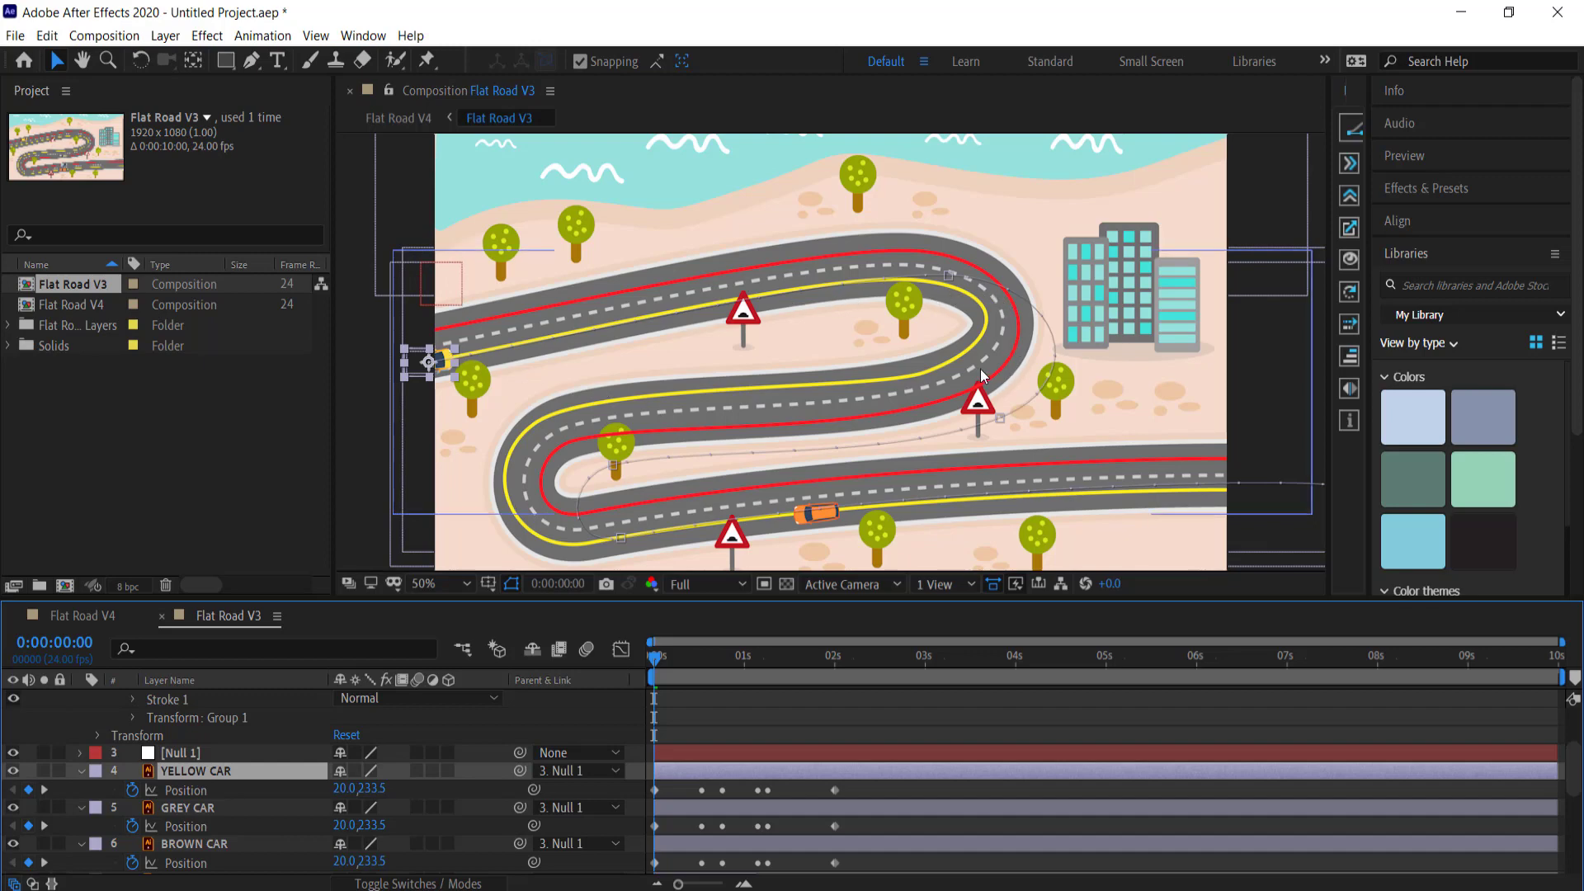
click(180, 754)
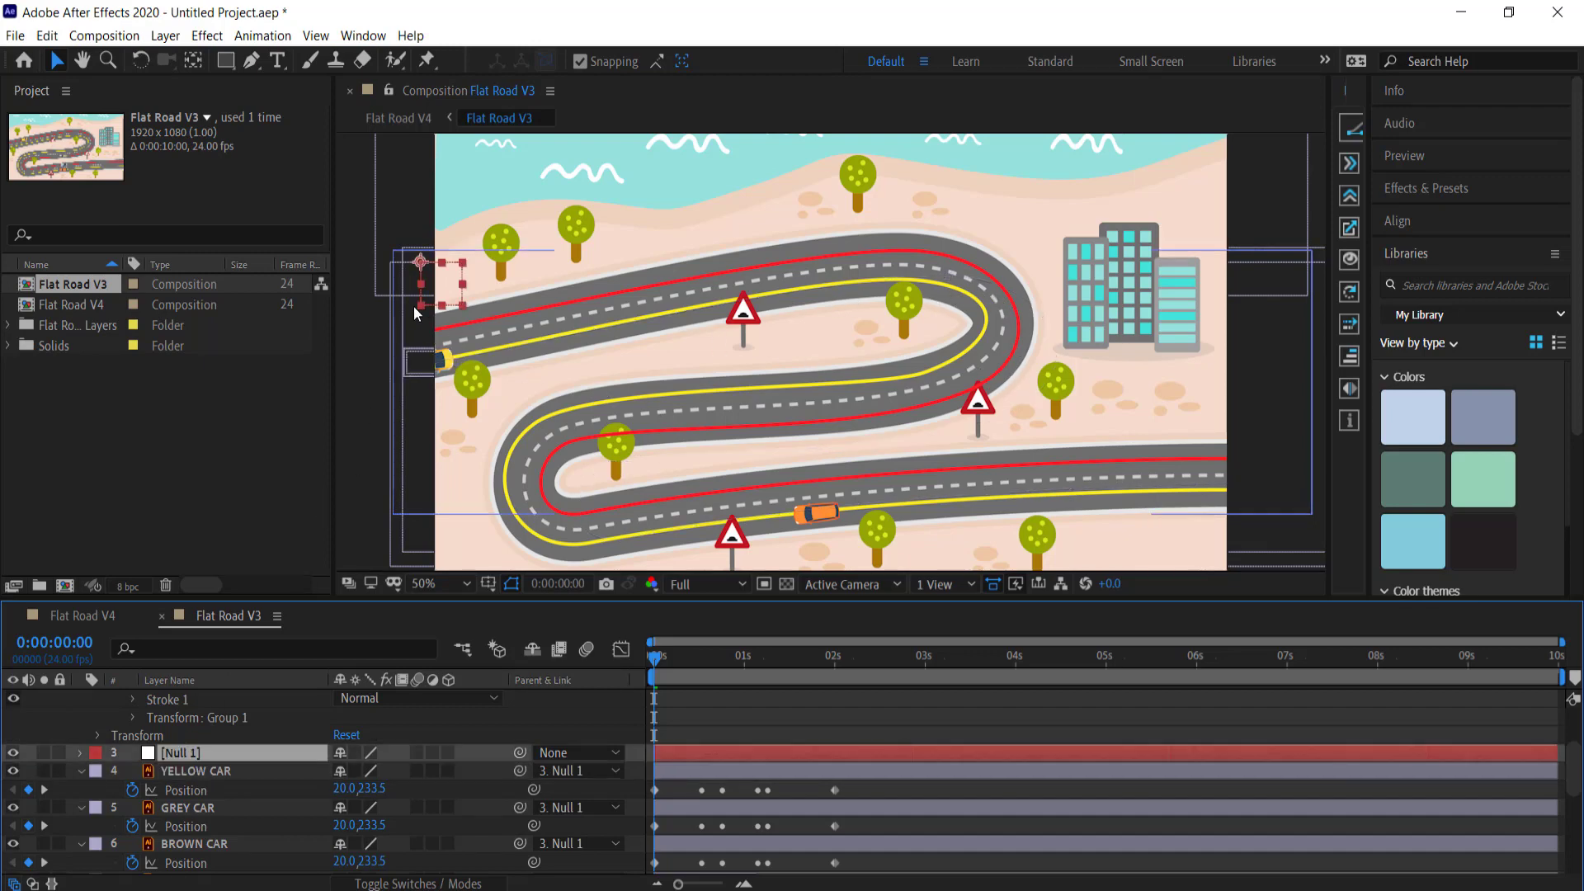
drag(421, 262, 399, 228)
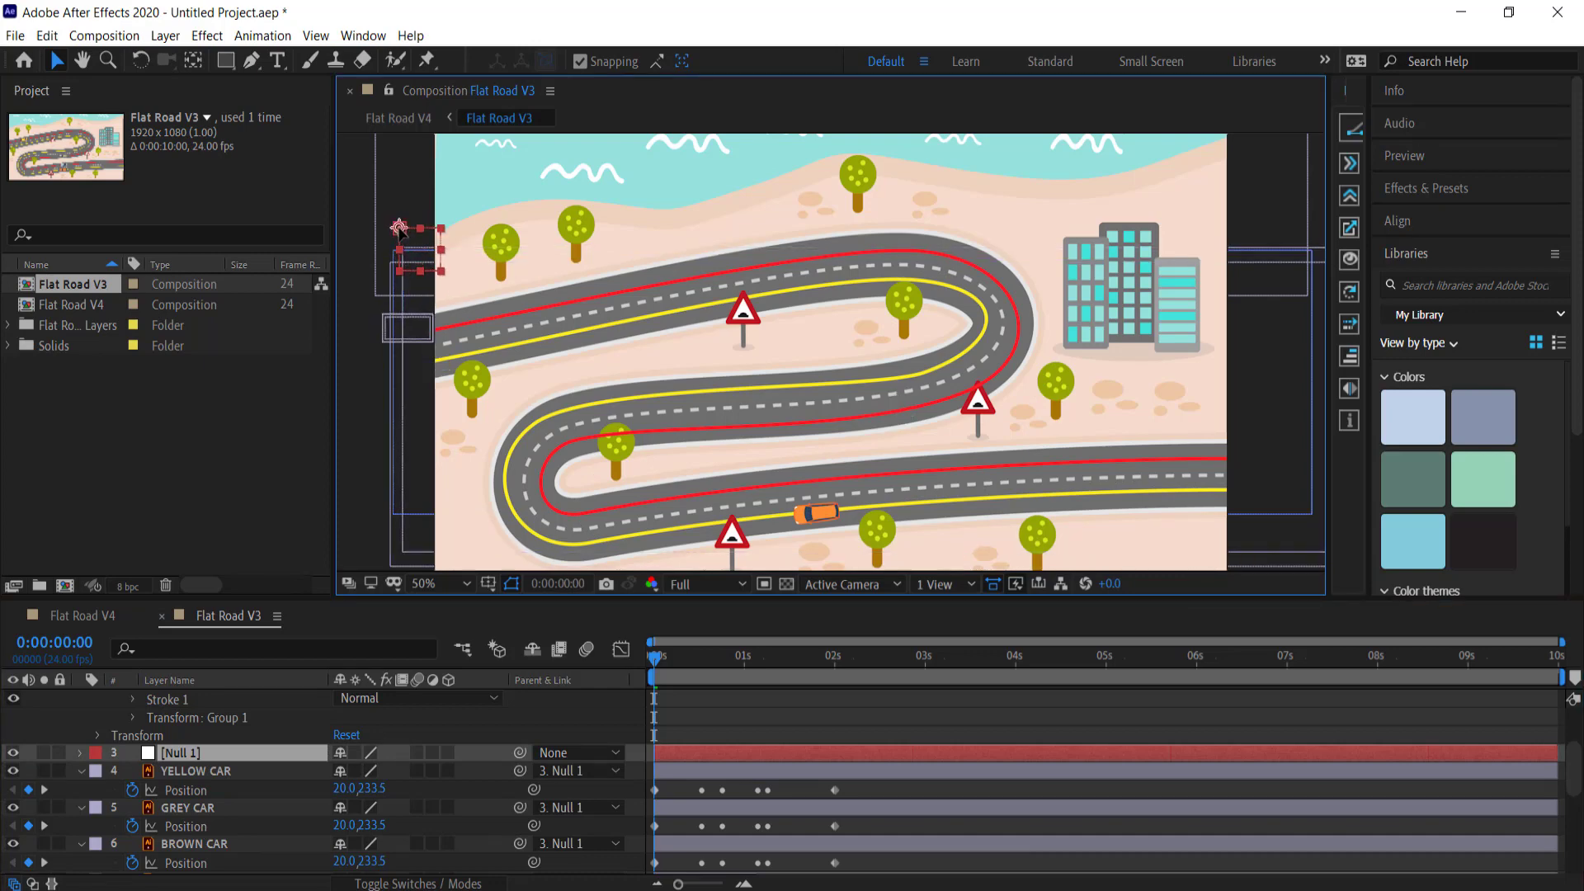
Step: Nudge the null object in small increments until the YELLOW CAR motion path lines up with the red lane line
click(190, 769)
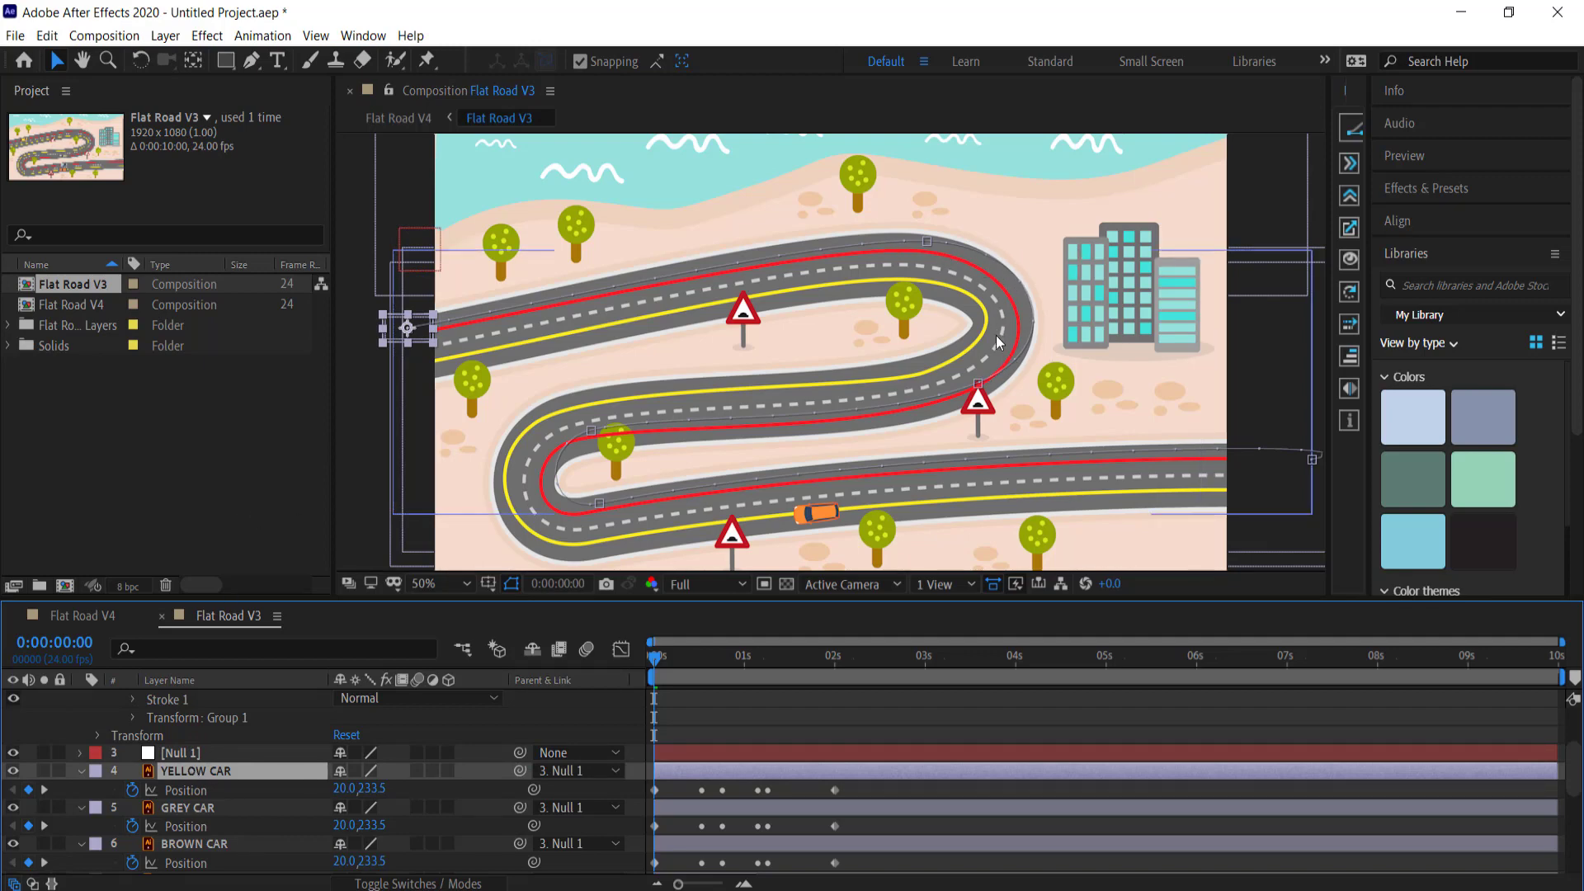
click(183, 750)
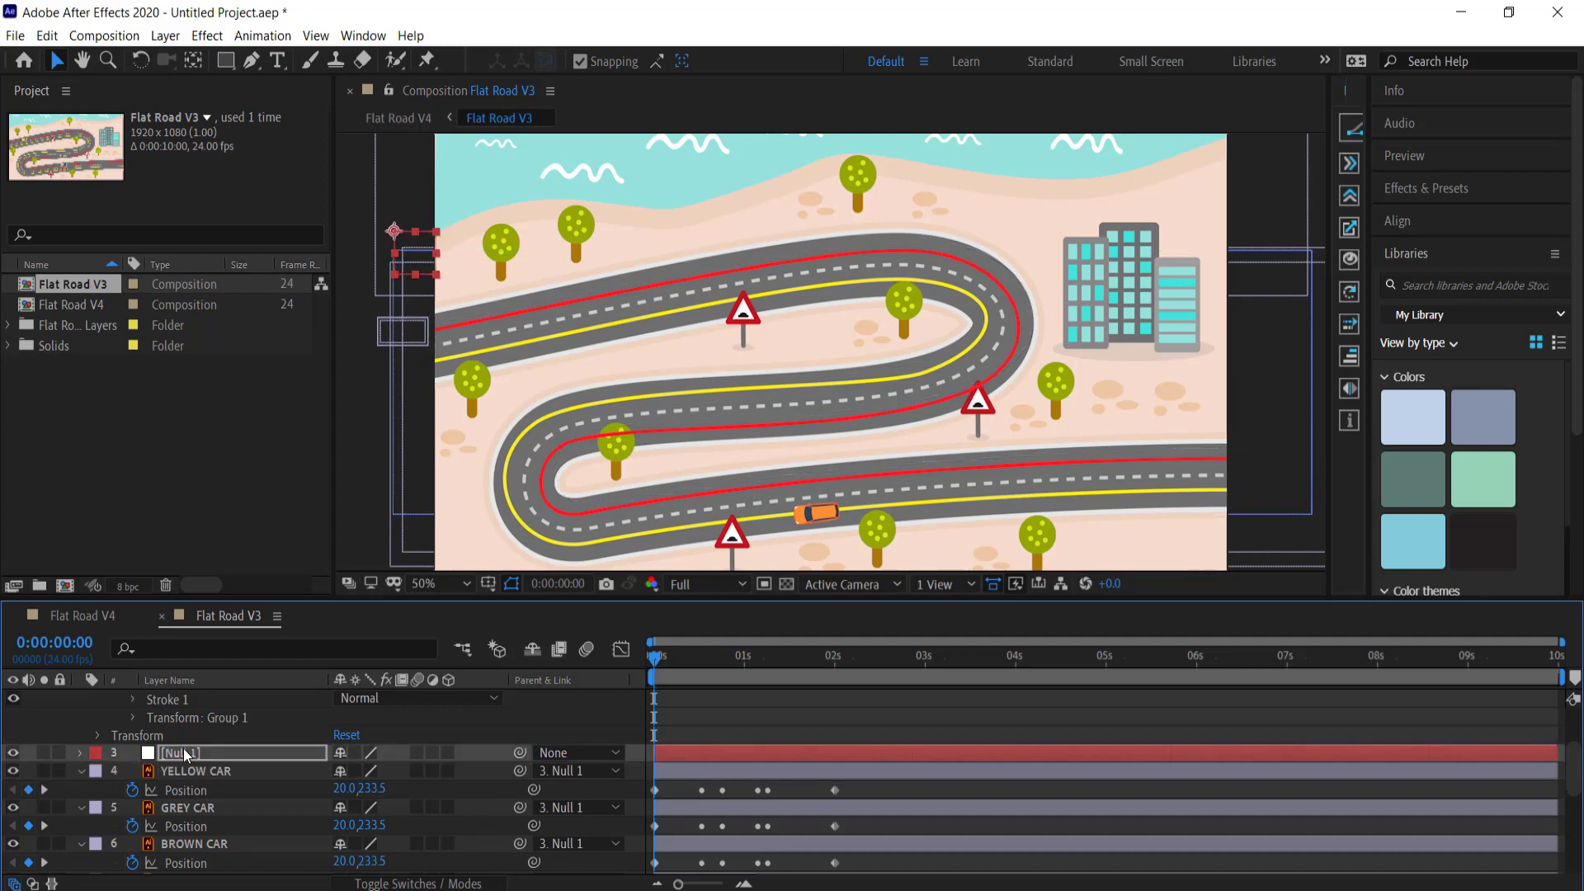
key(Down)
click(188, 768)
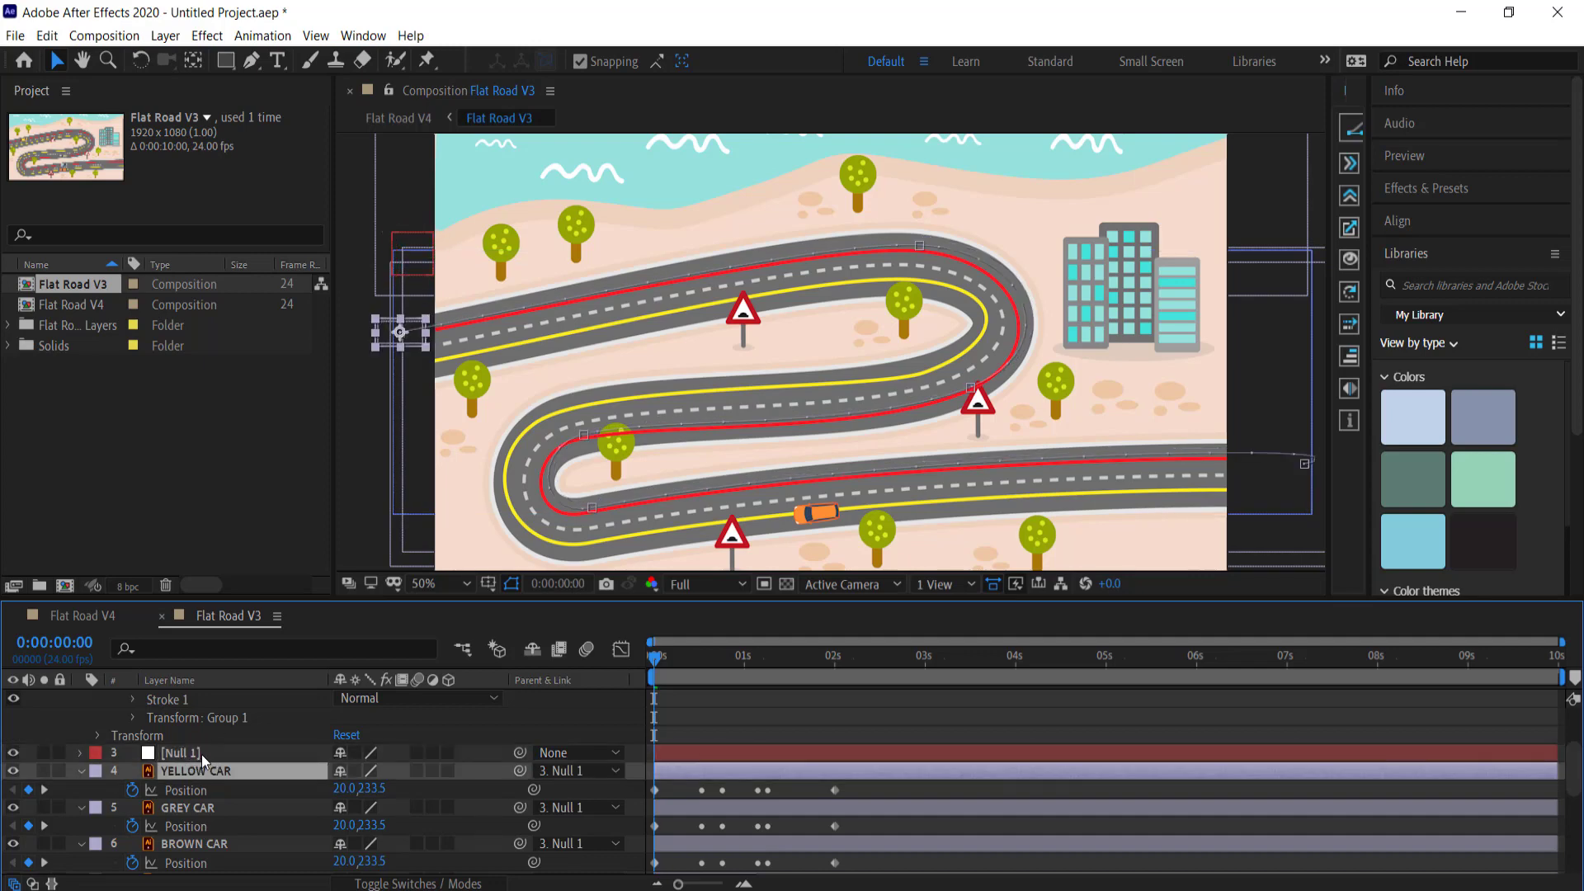
click(202, 754)
key(Down)
key(Down)
key(Down)
key(Down)
key(Left)
key(Left)
key(Left)
key(Left)
key(Left)
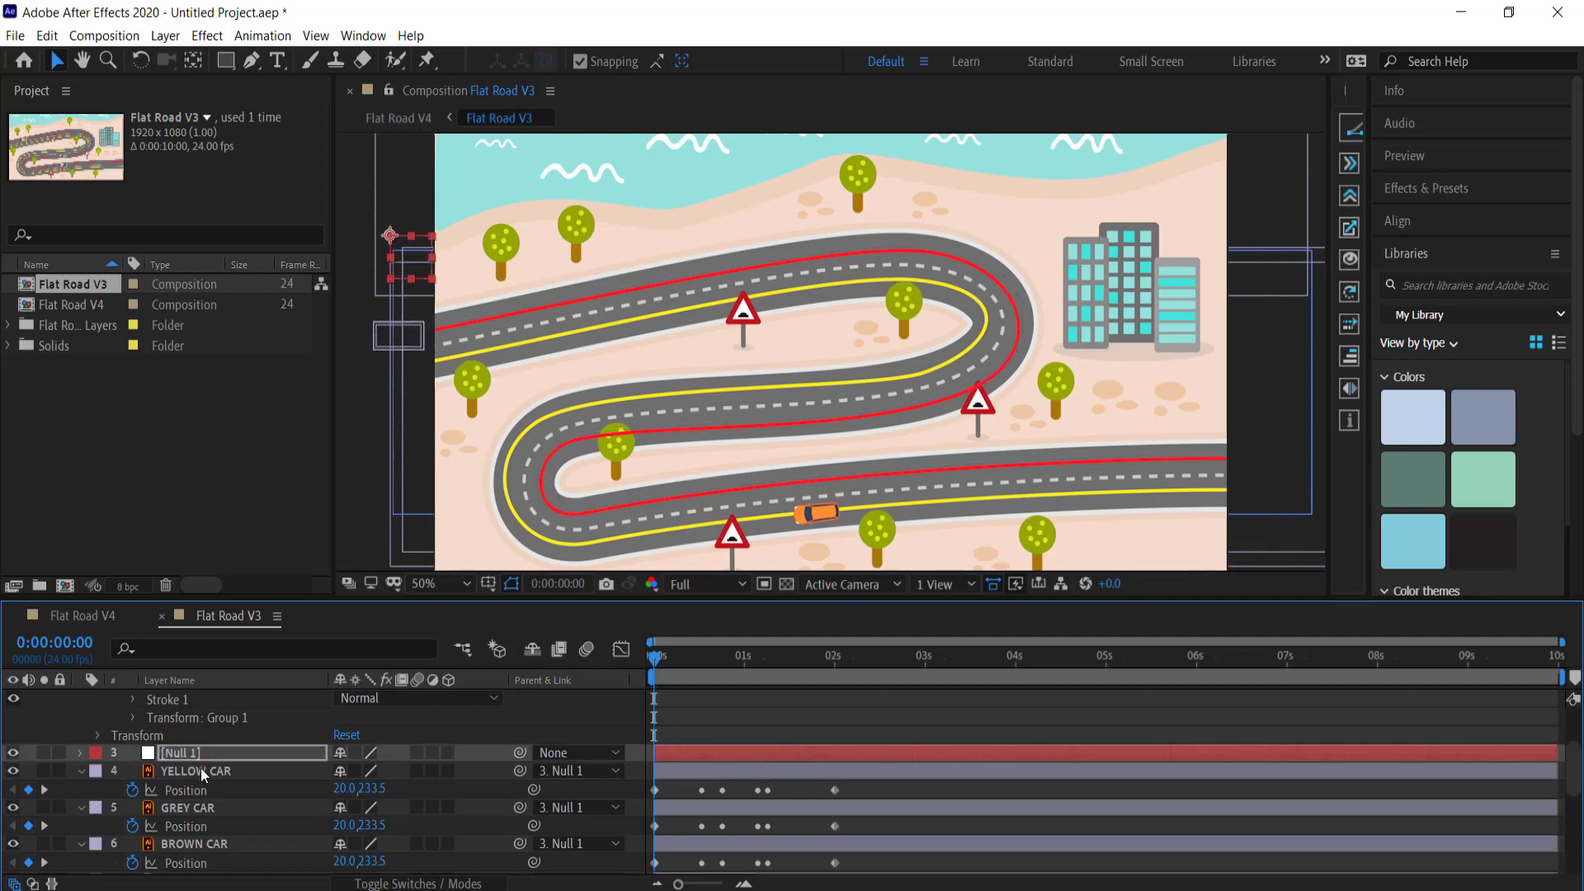
click(201, 769)
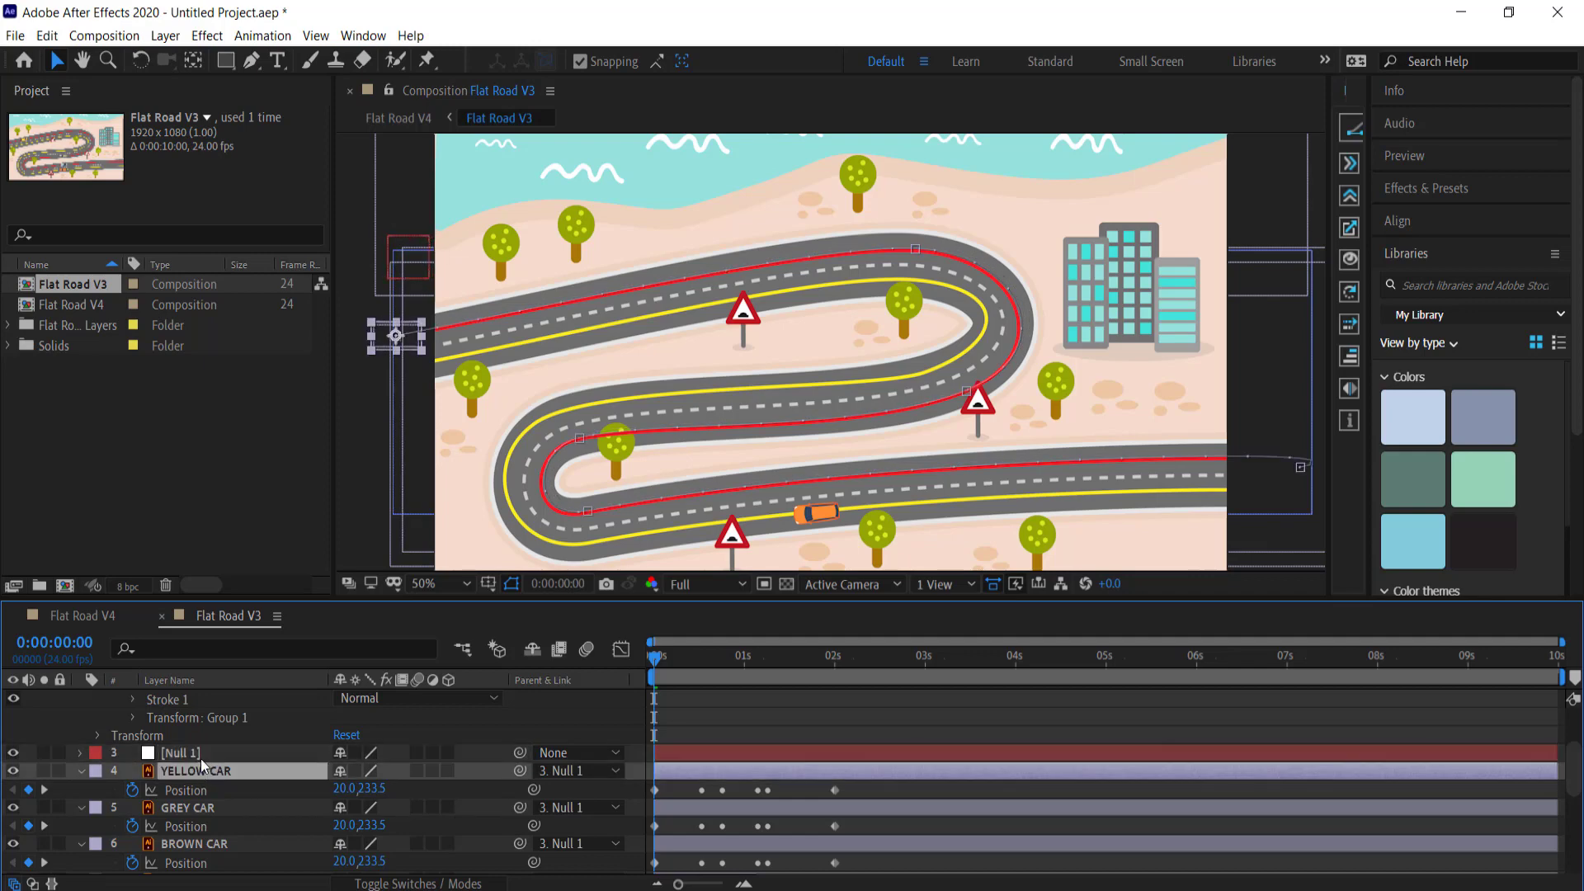
click(200, 757)
click(200, 771)
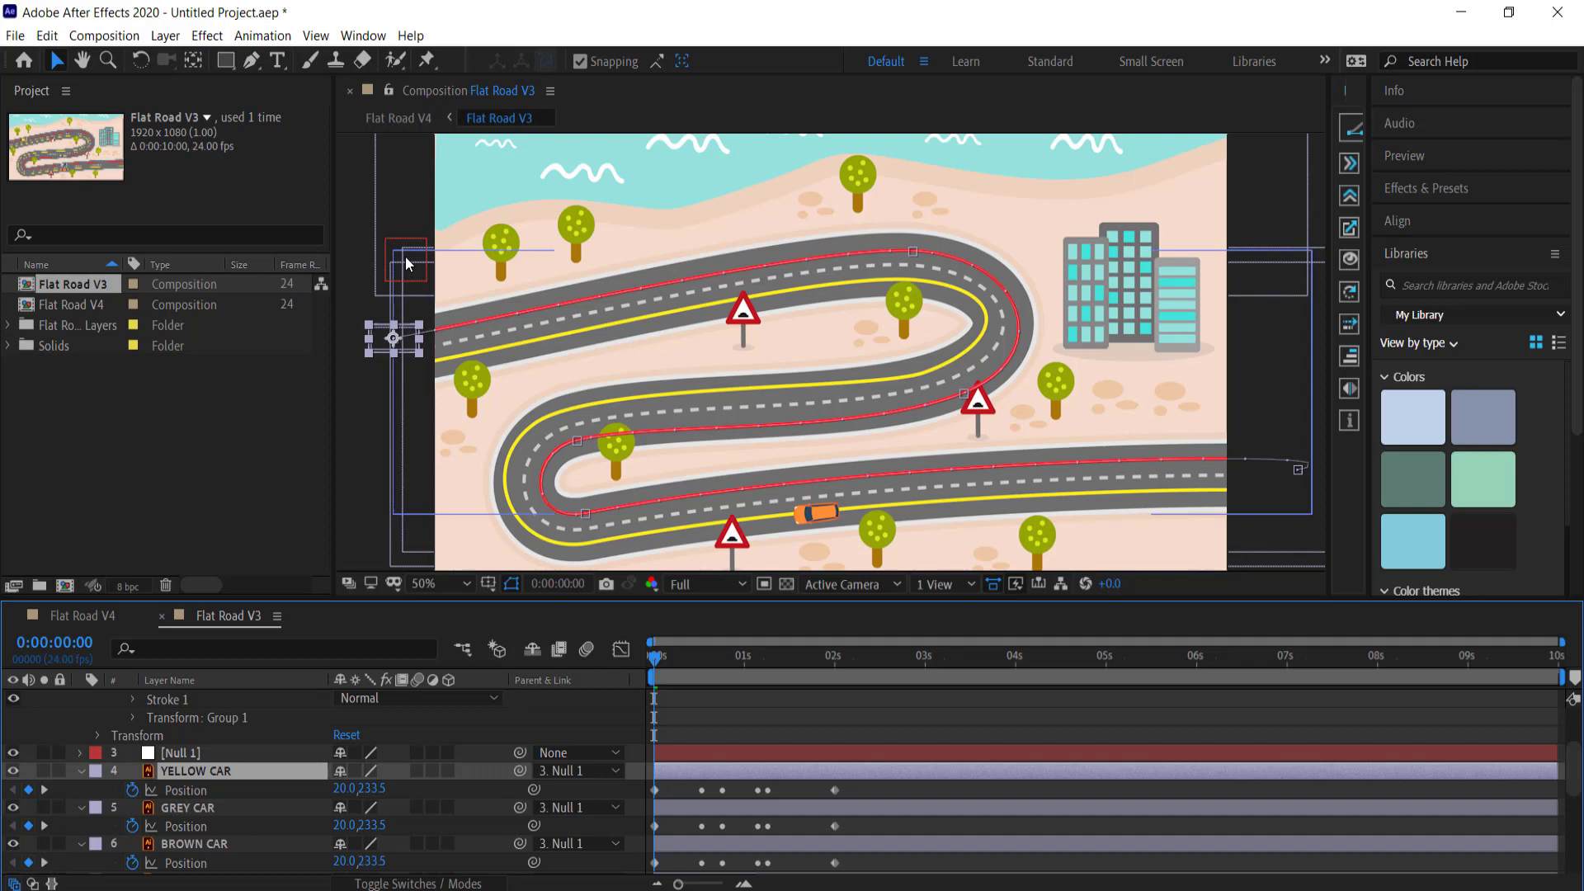
Step: At 0:00:00:07, set the Auto-Orientation of the YELLOW CAR, GREY CAR and BROWN CAR layers to Orient Along Path
mouse_move(660, 664)
mouse_down()
mouse_move(815, 662)
mouse_move(680, 660)
mouse_up()
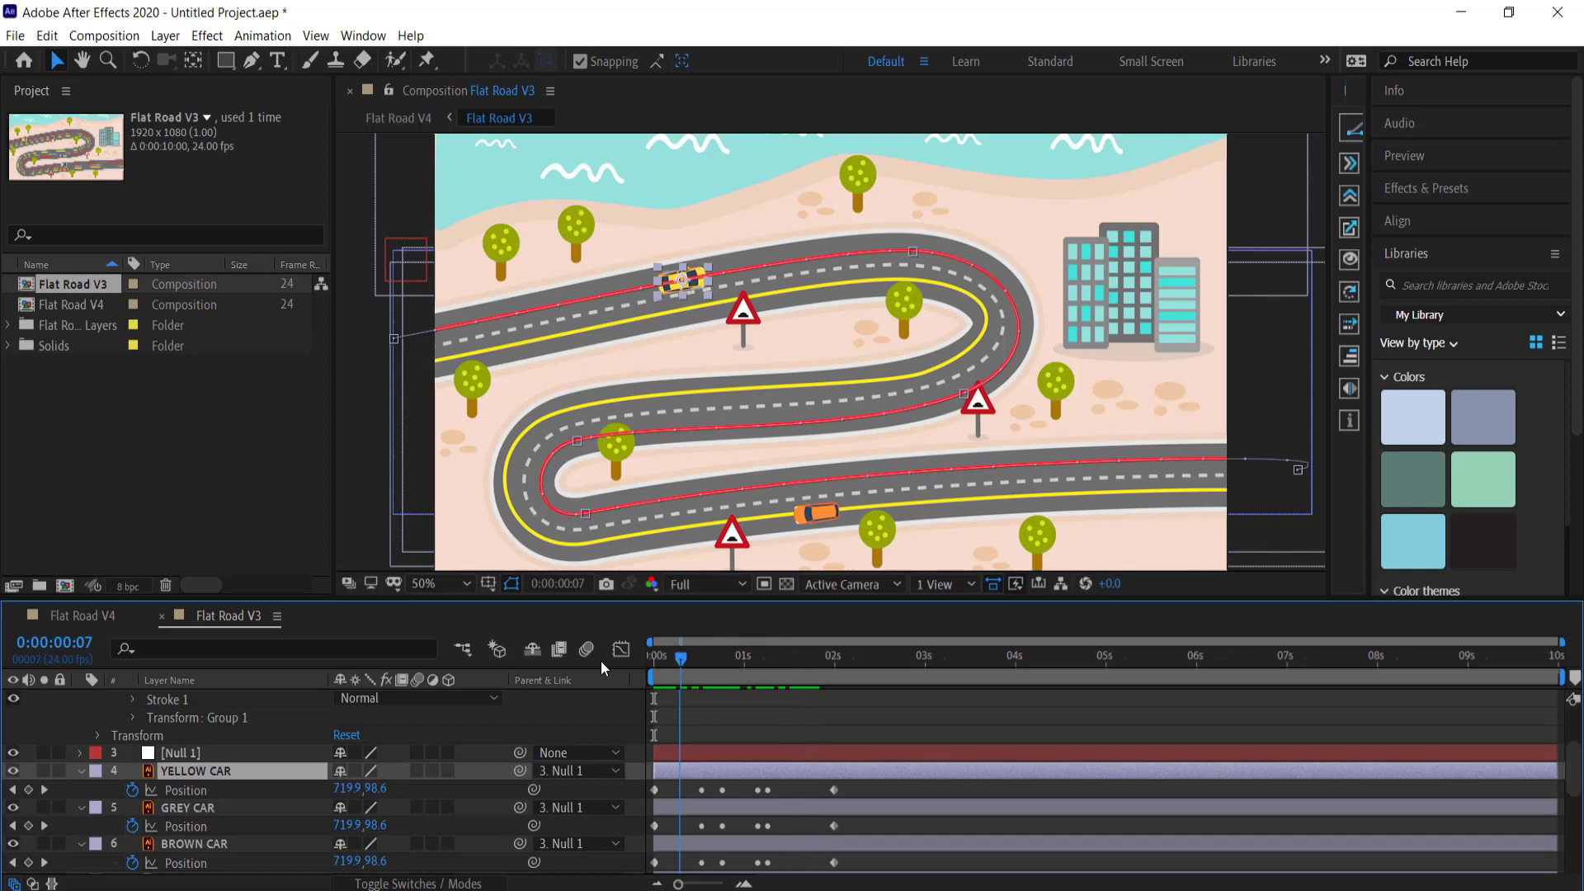
ctrl+click(195, 808)
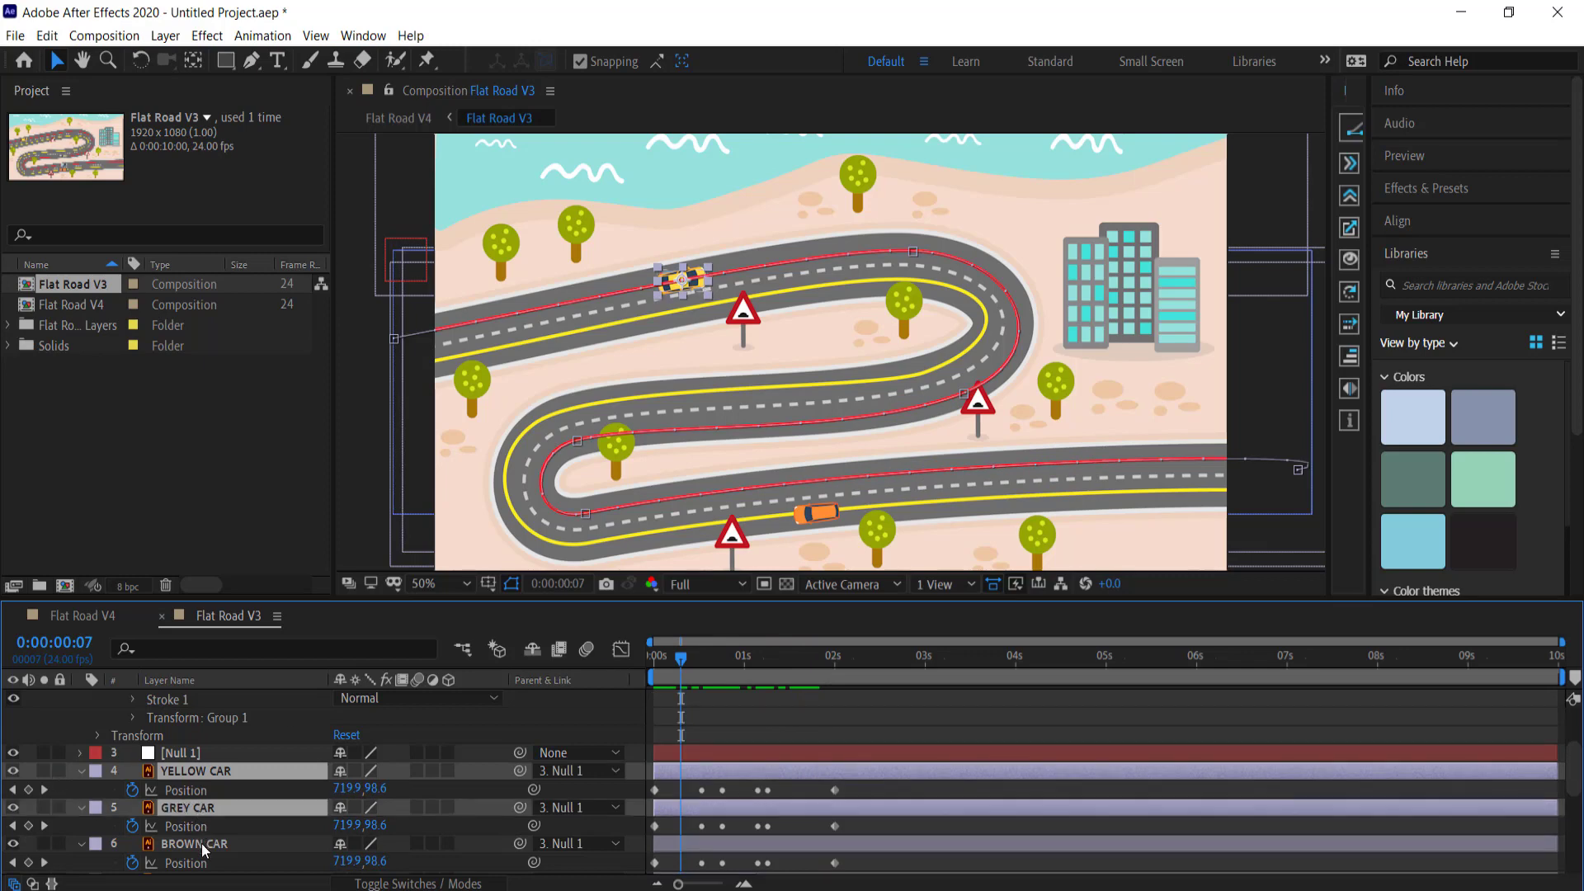
ctrl+click(202, 843)
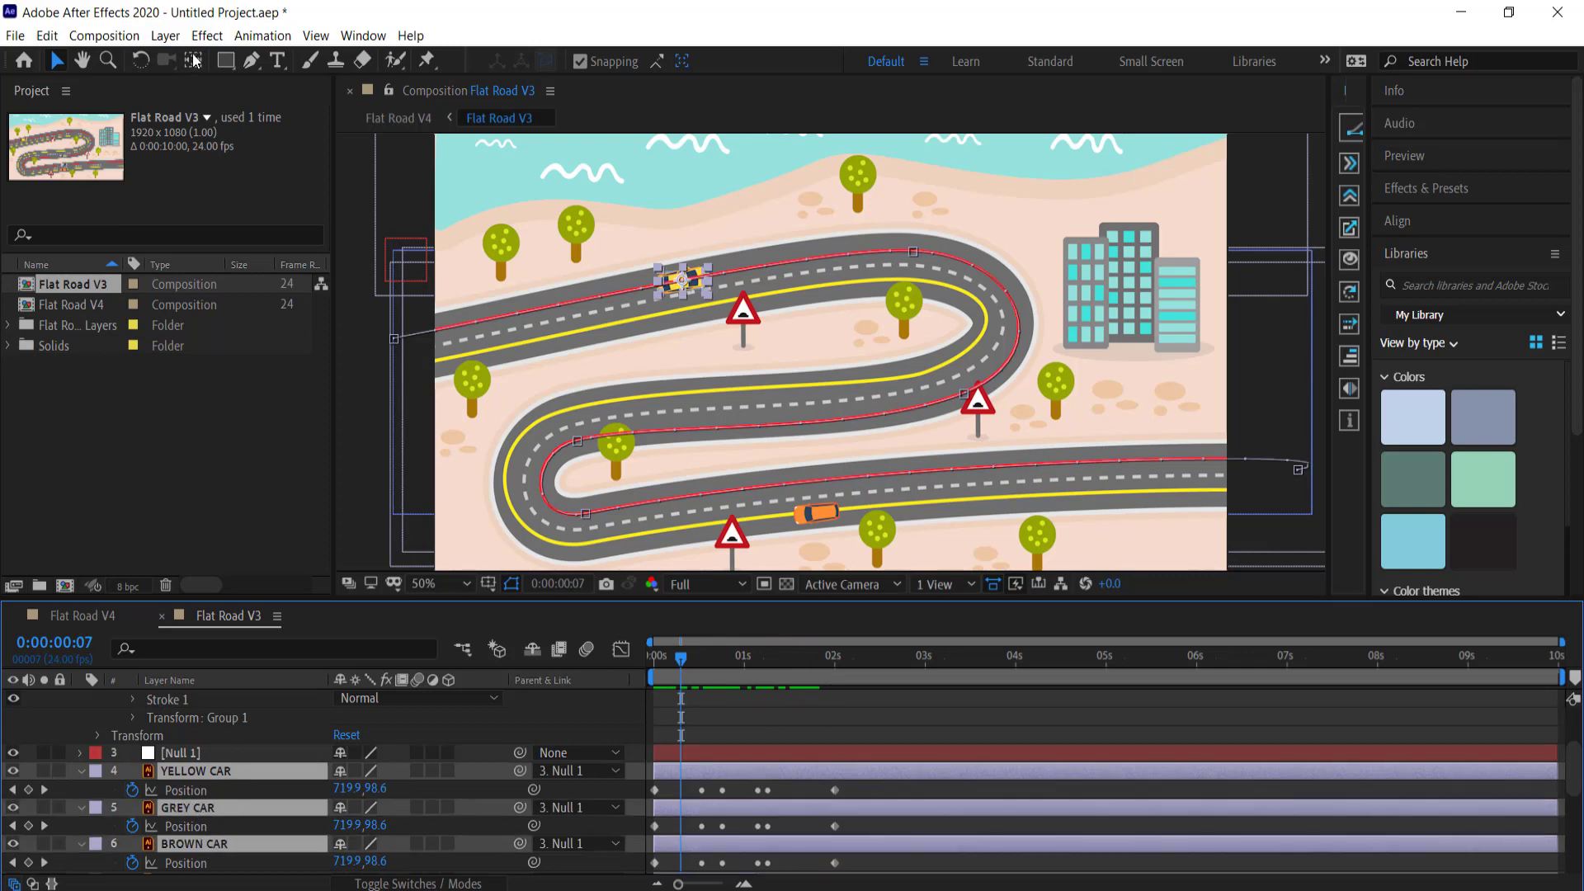
right_click(226, 774)
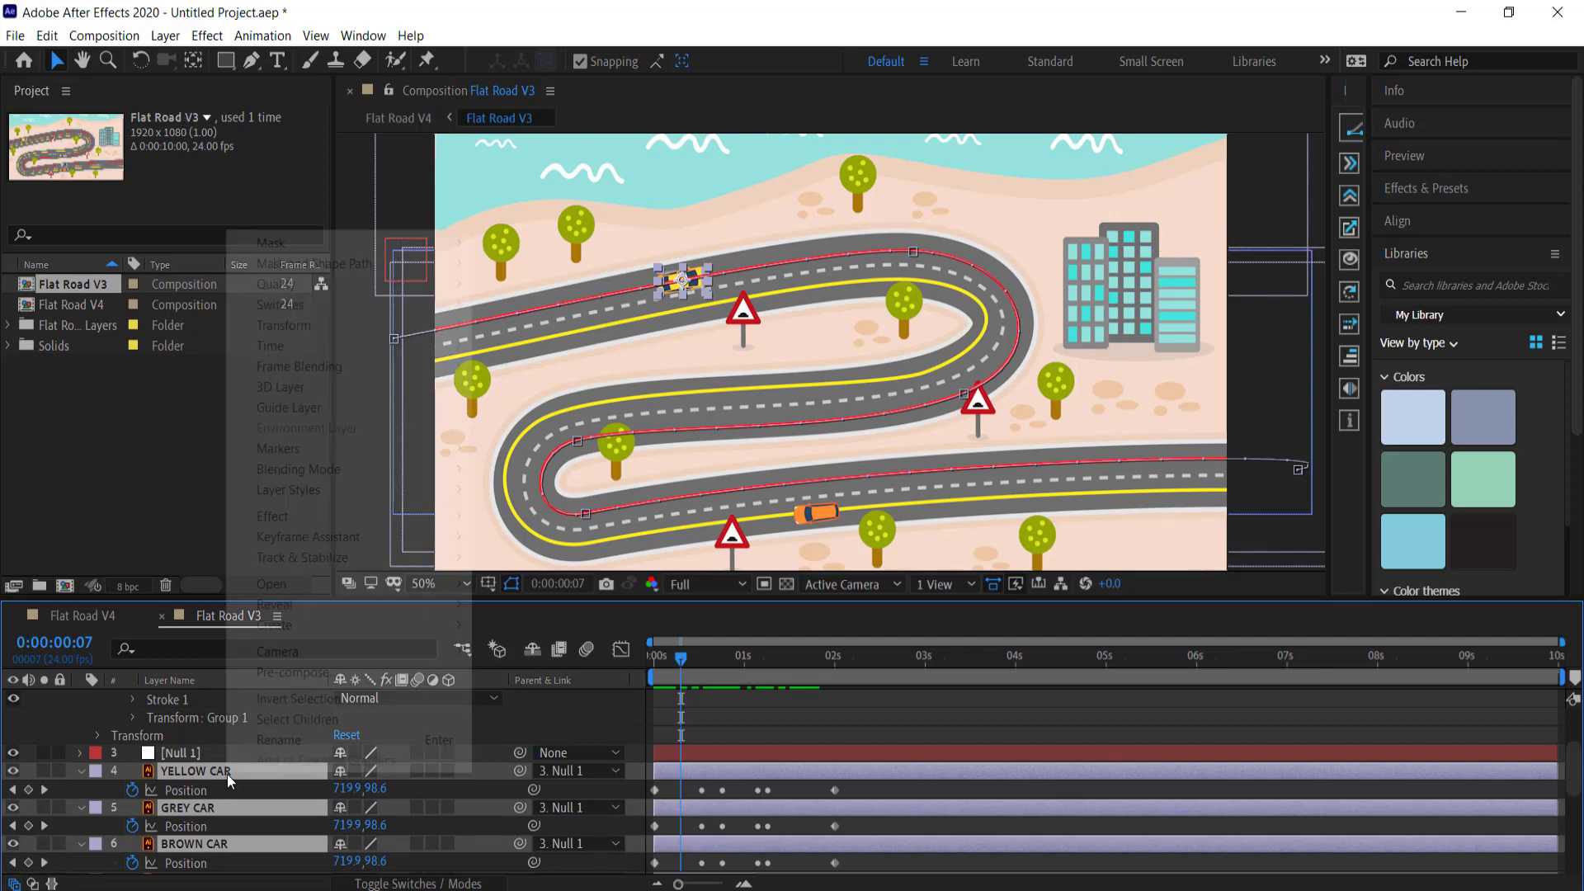
mouse_move(331, 329)
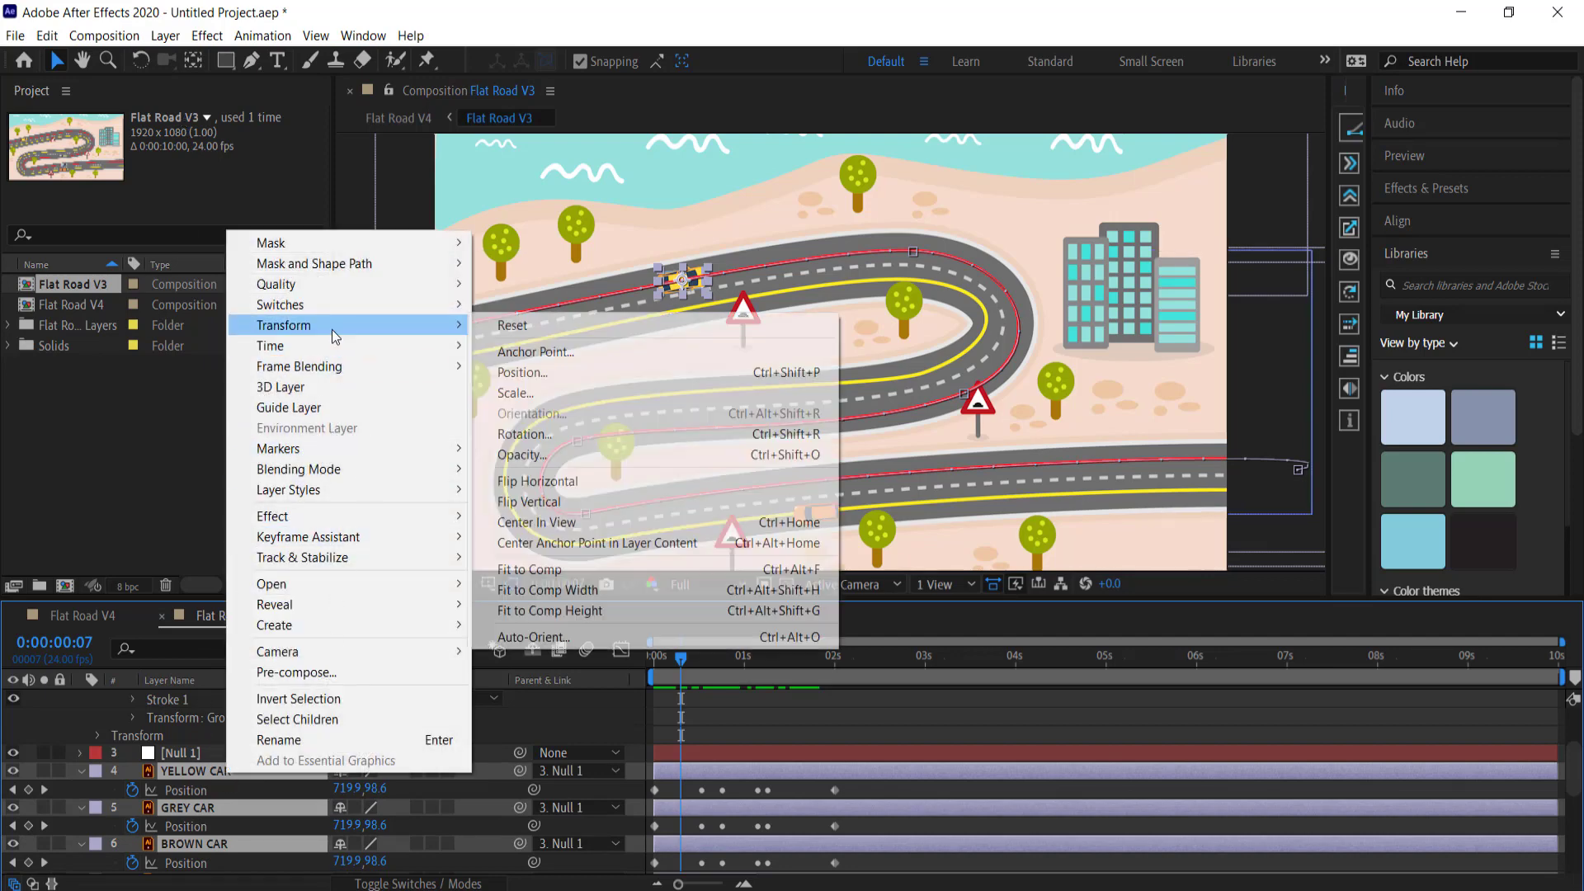
click(546, 638)
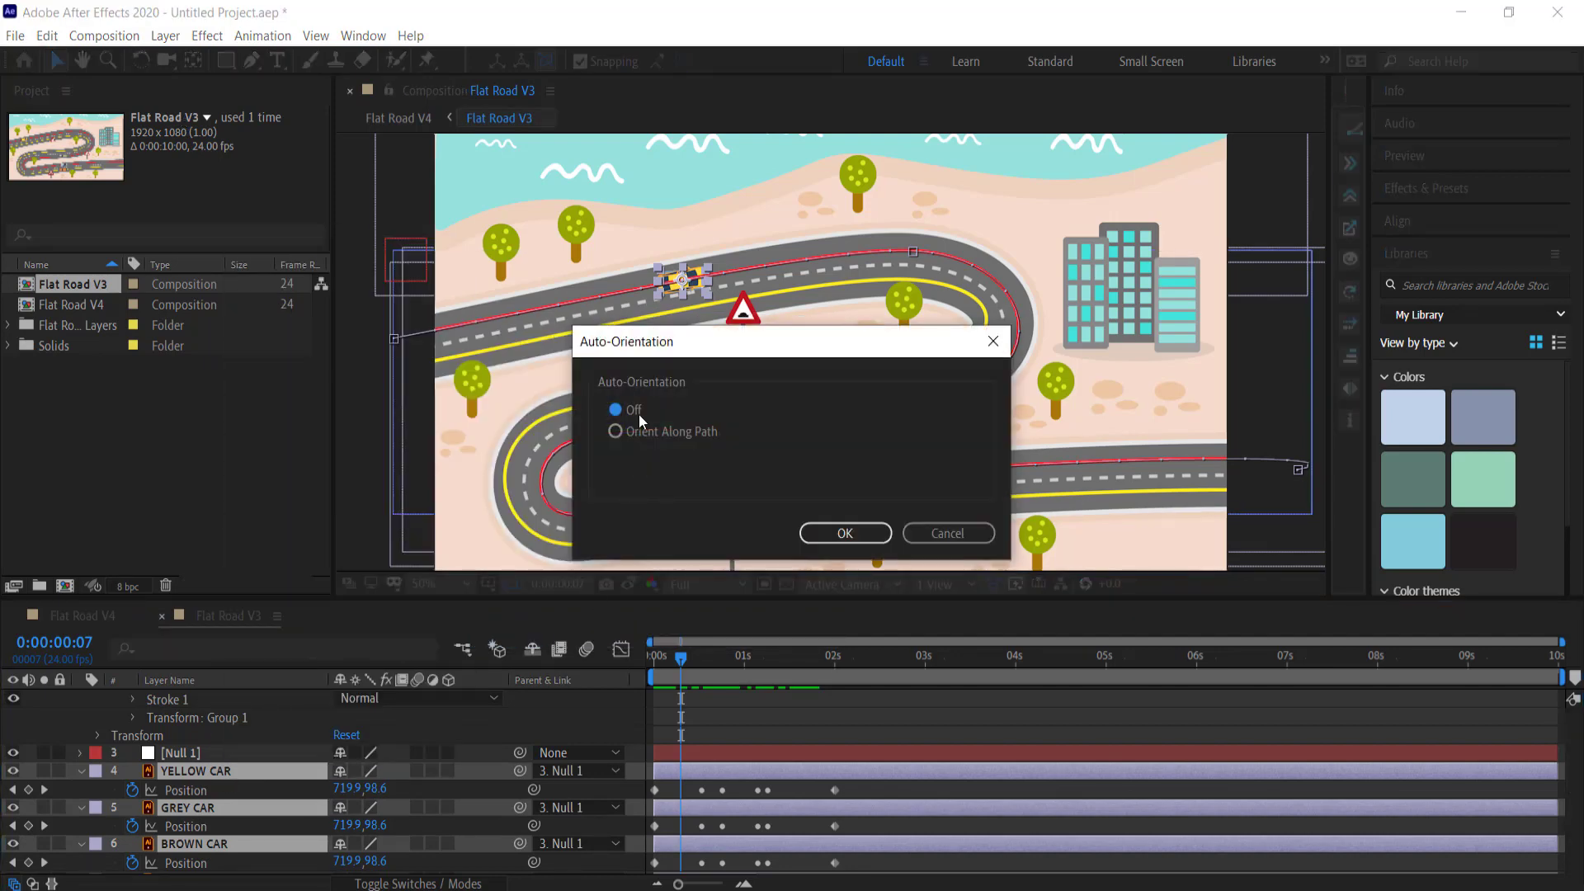
click(621, 430)
click(829, 531)
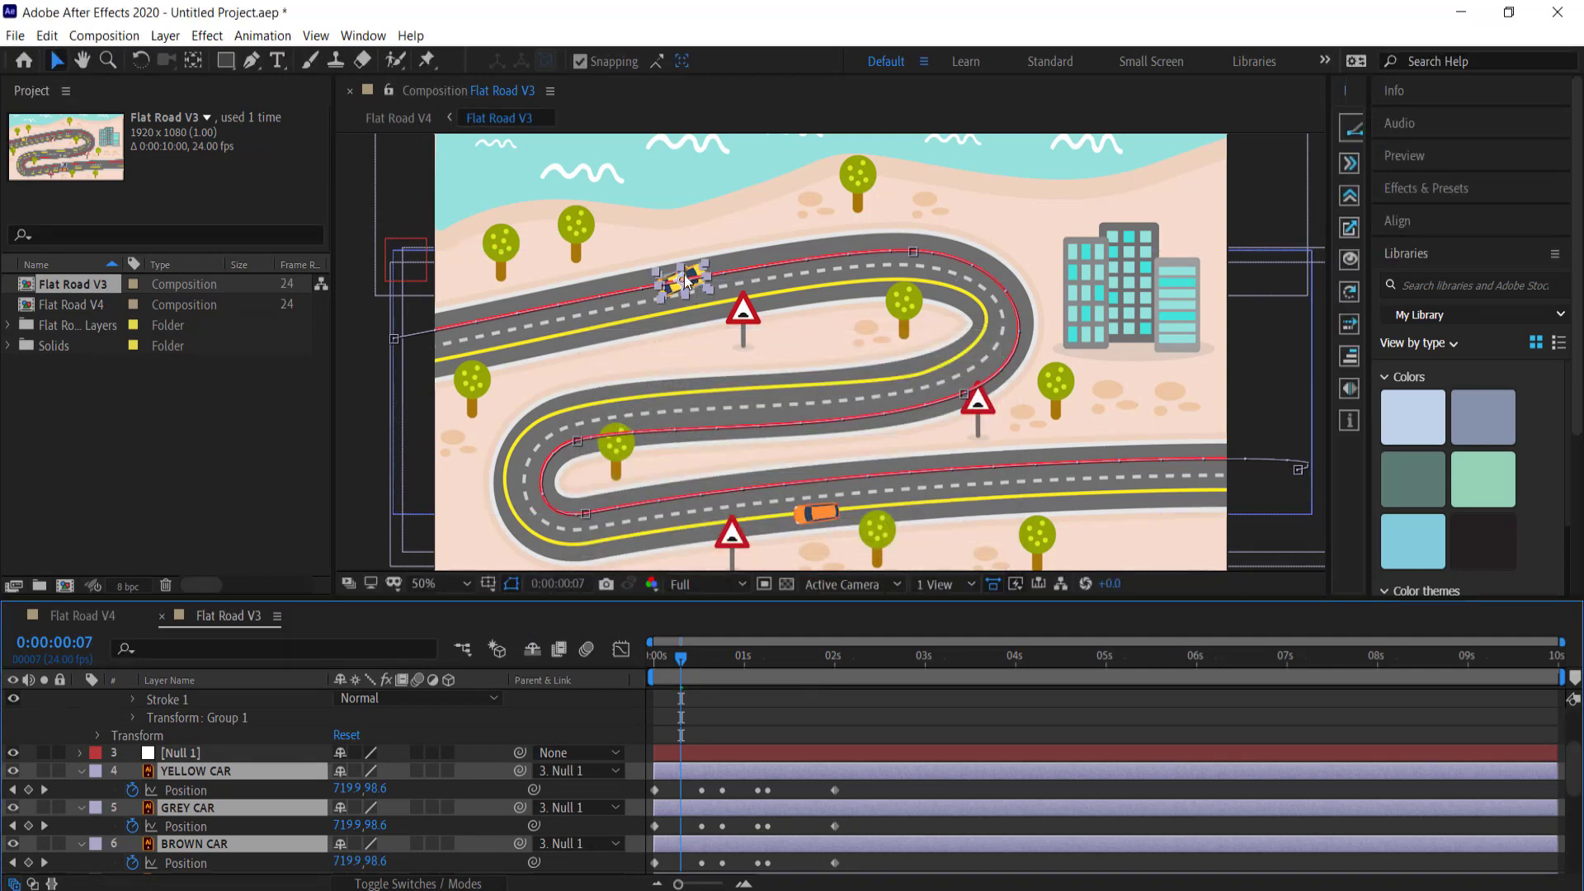
Step: Set the YELLOW CAR's Rotation to 10° to align it with the lane and scrub through the curve to check it
scroll(701, 283, up, 2)
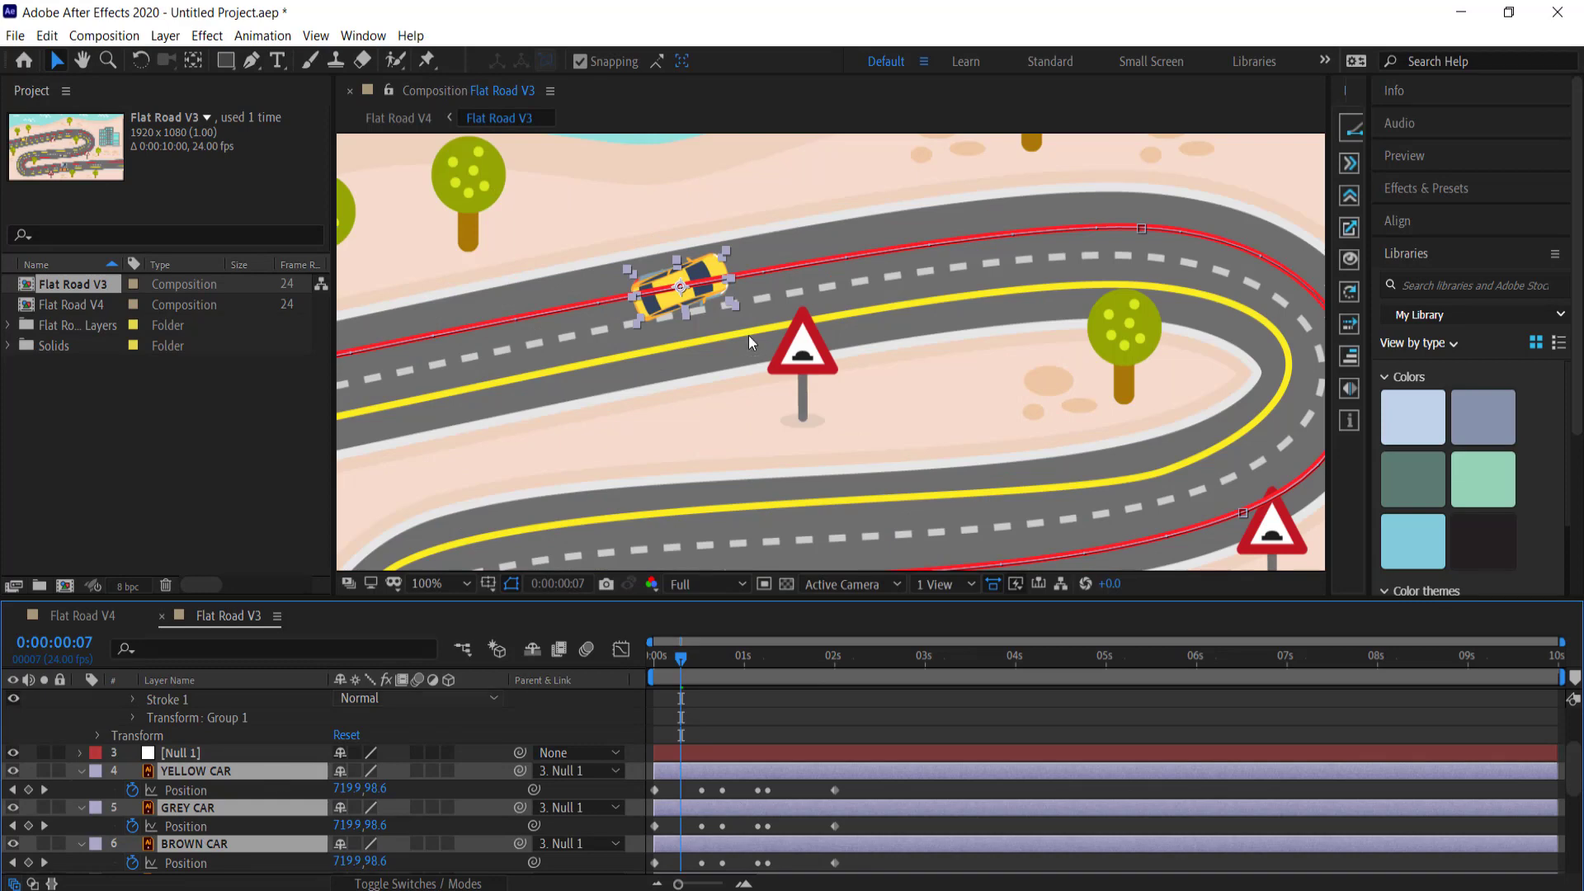
click(245, 734)
click(210, 774)
key(r)
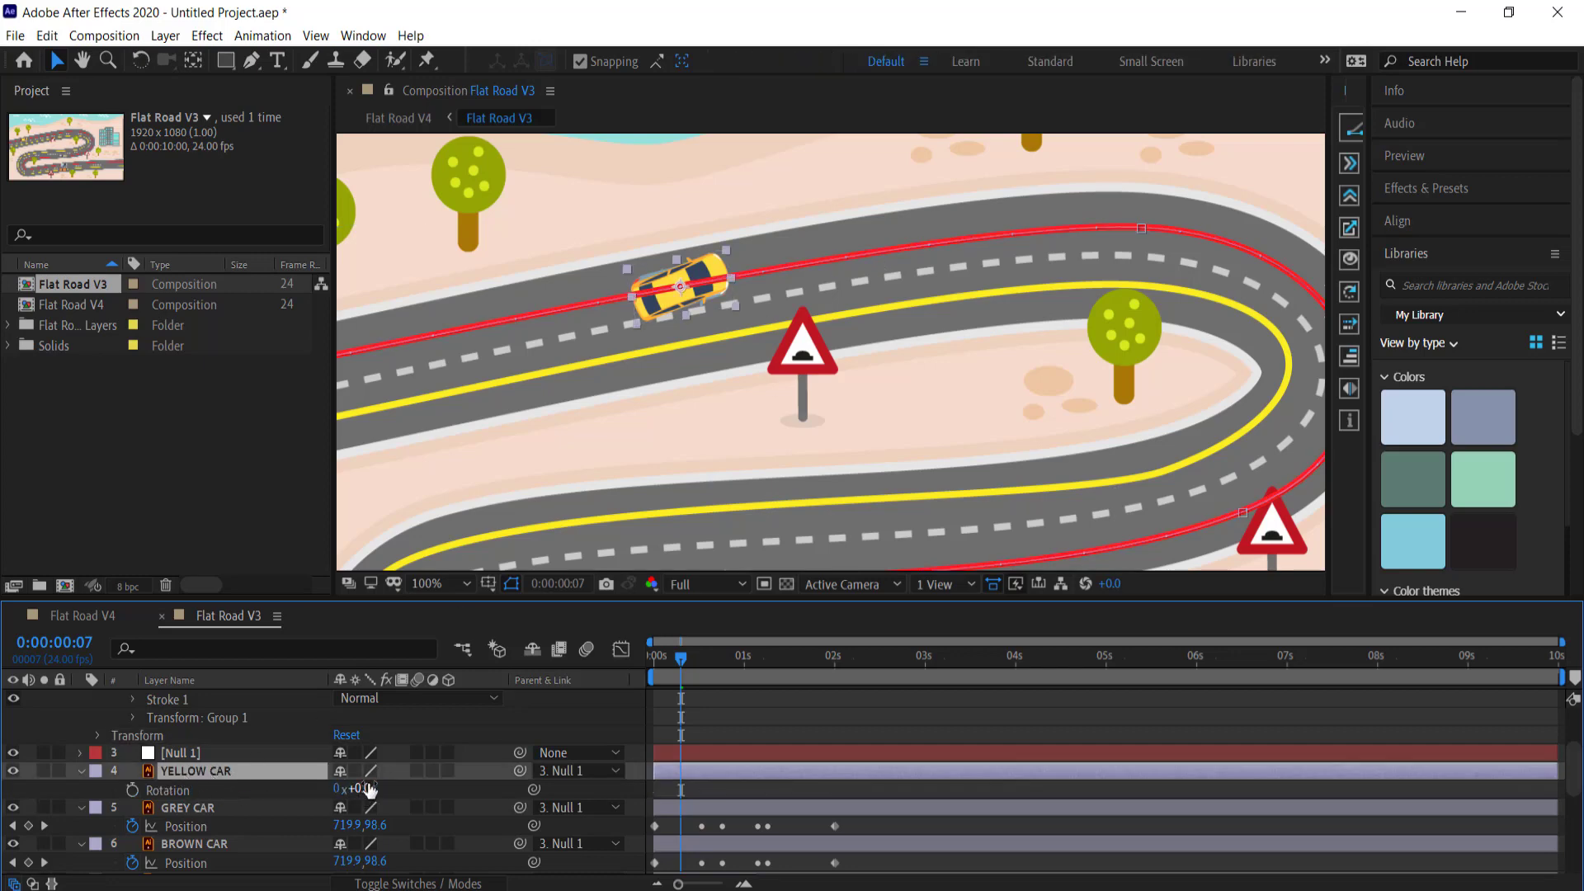
drag(367, 789, 368, 787)
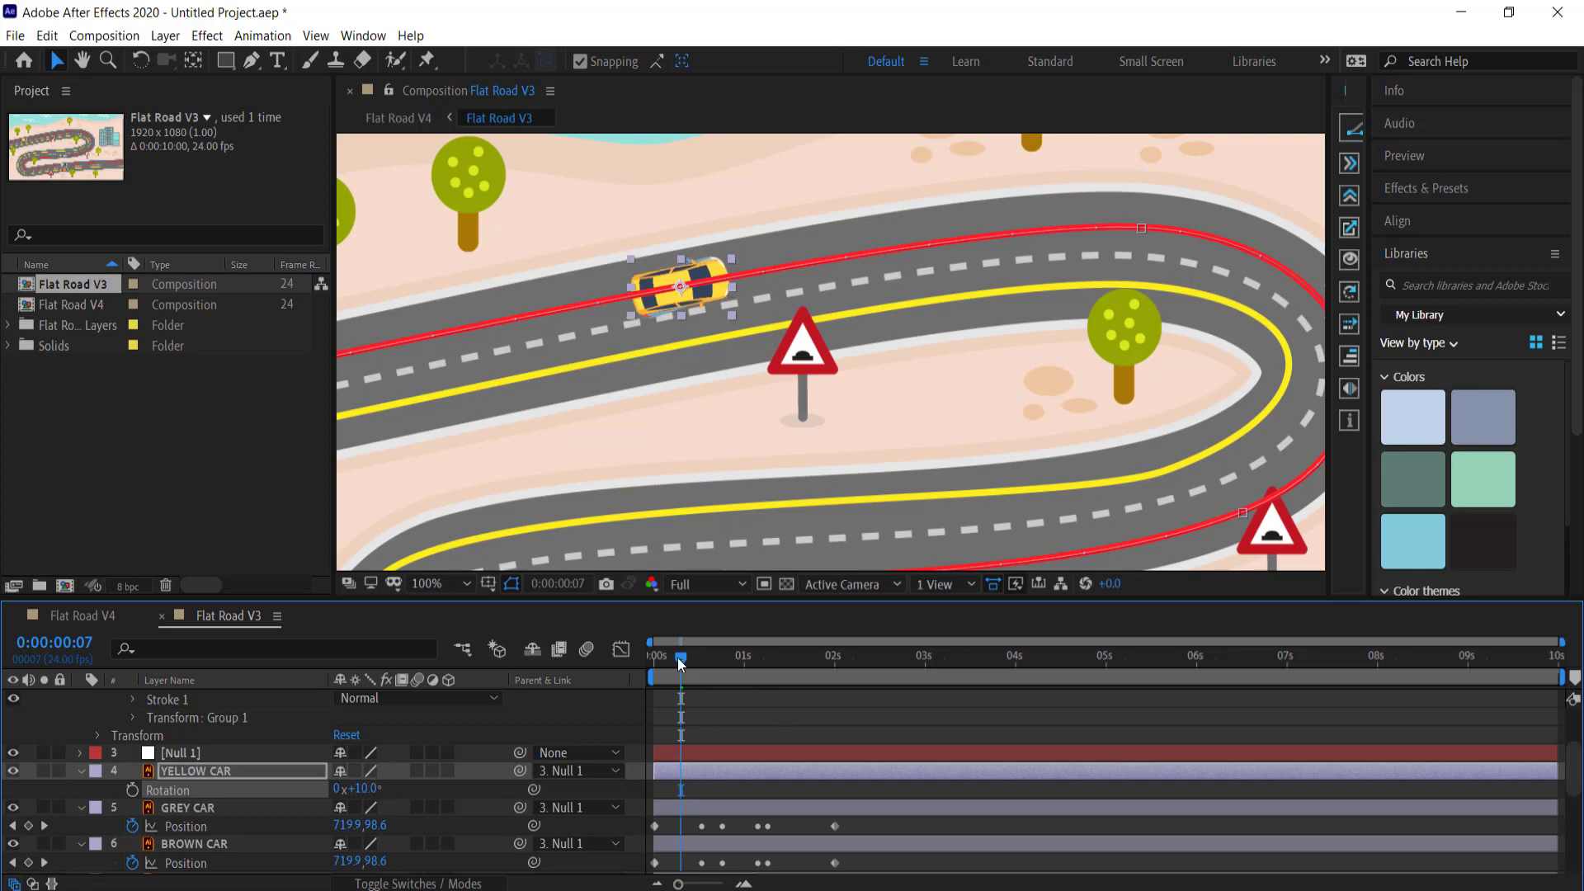
drag(681, 662, 721, 664)
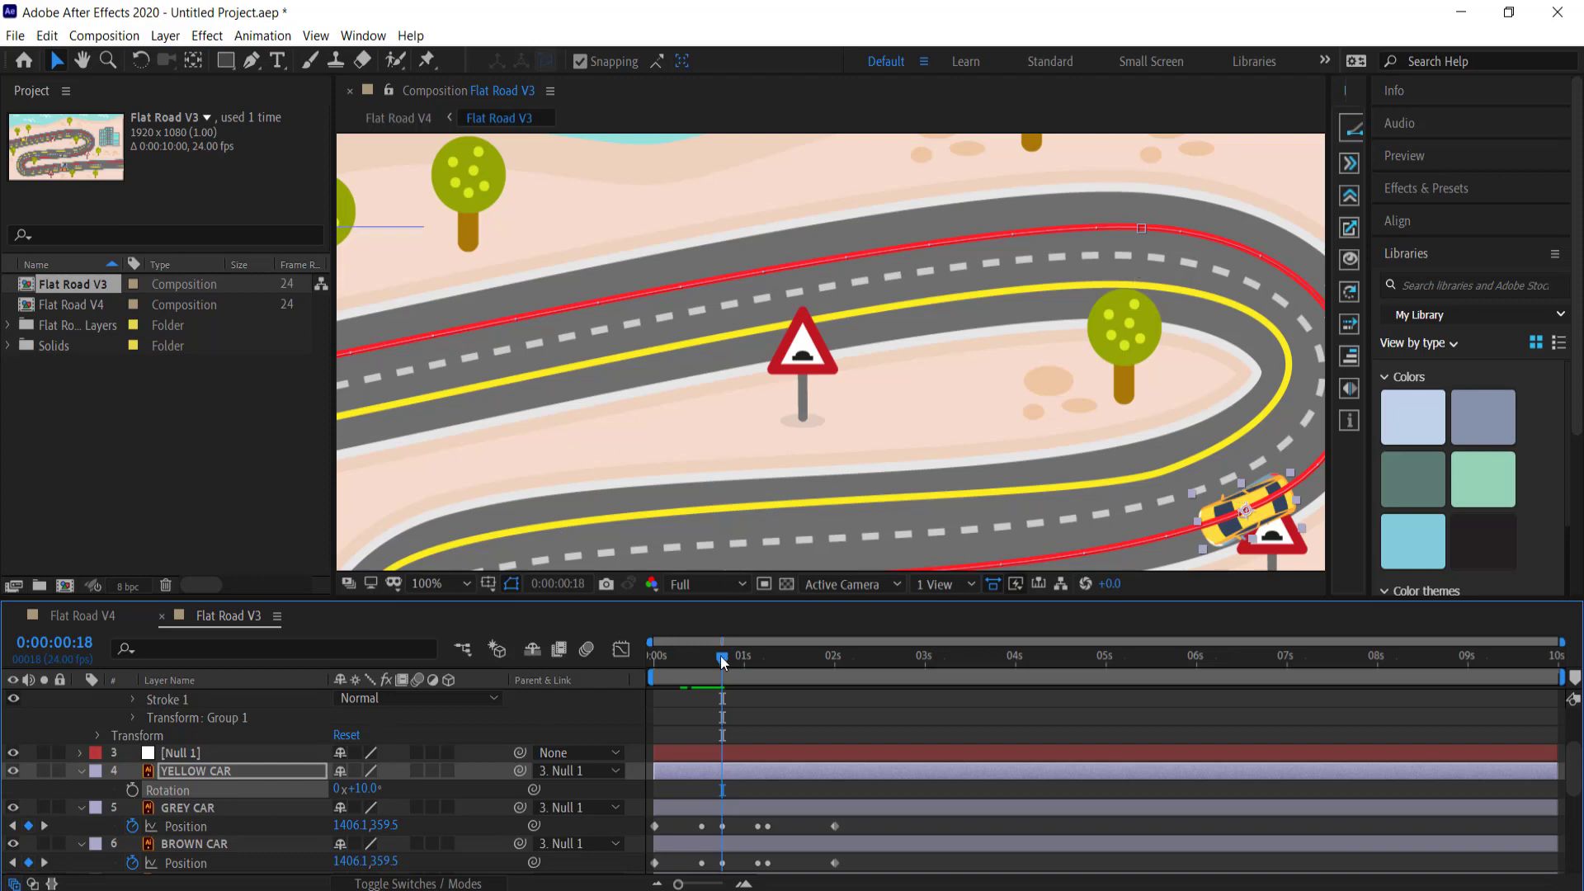
drag(722, 660, 607, 660)
Step: Stretch the YELLOW CAR's Position keyframes proportionally so that the last one sits at about 8 seconds
scroll(231, 715, down, 2)
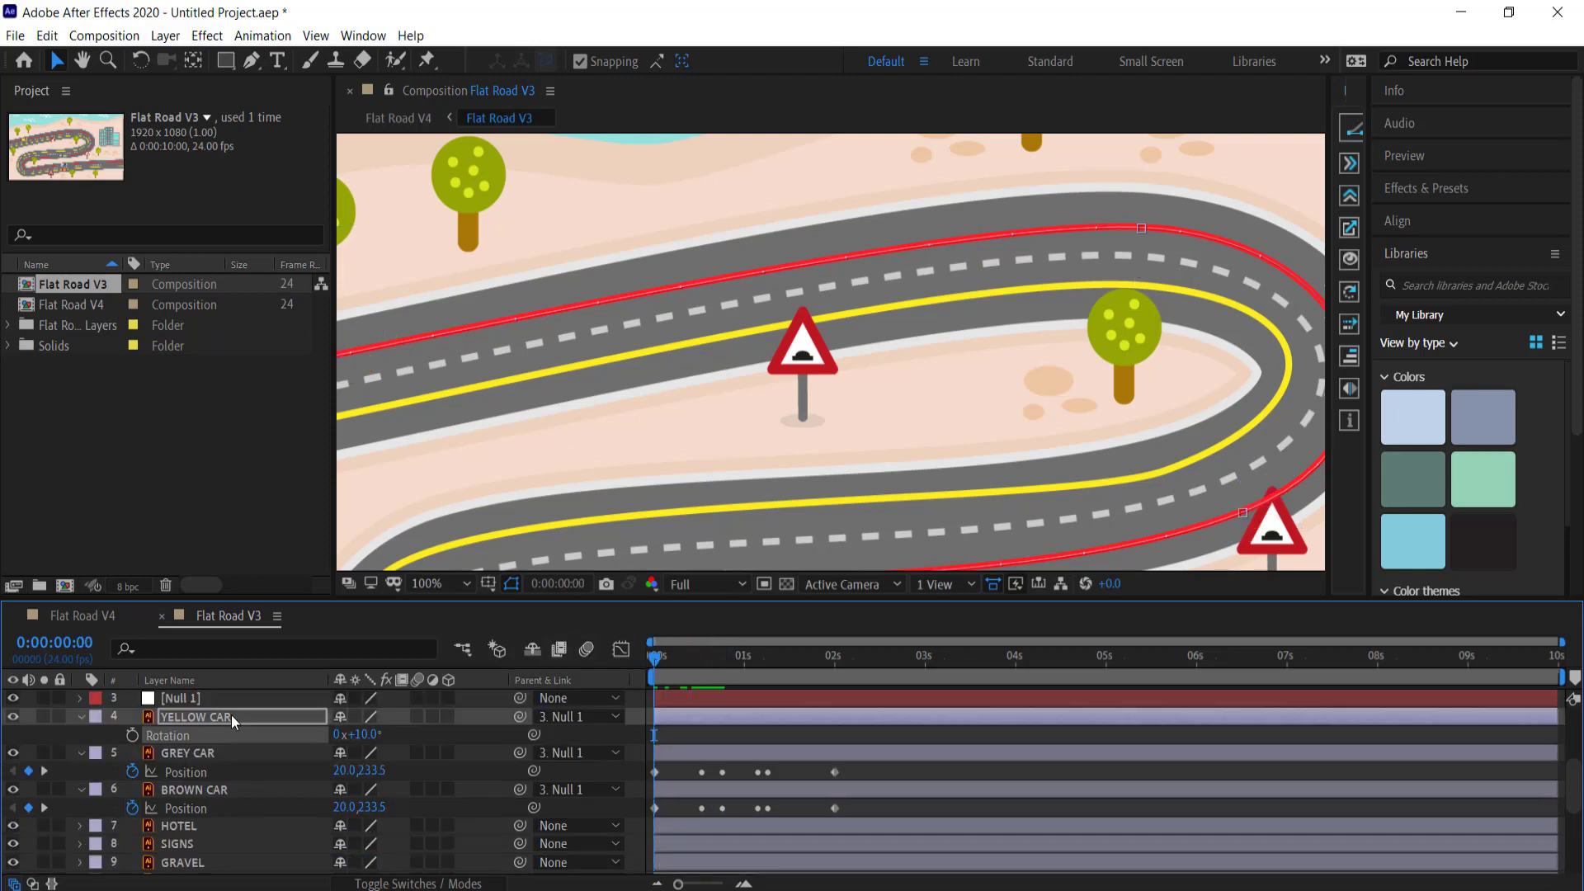
click(226, 716)
key(p)
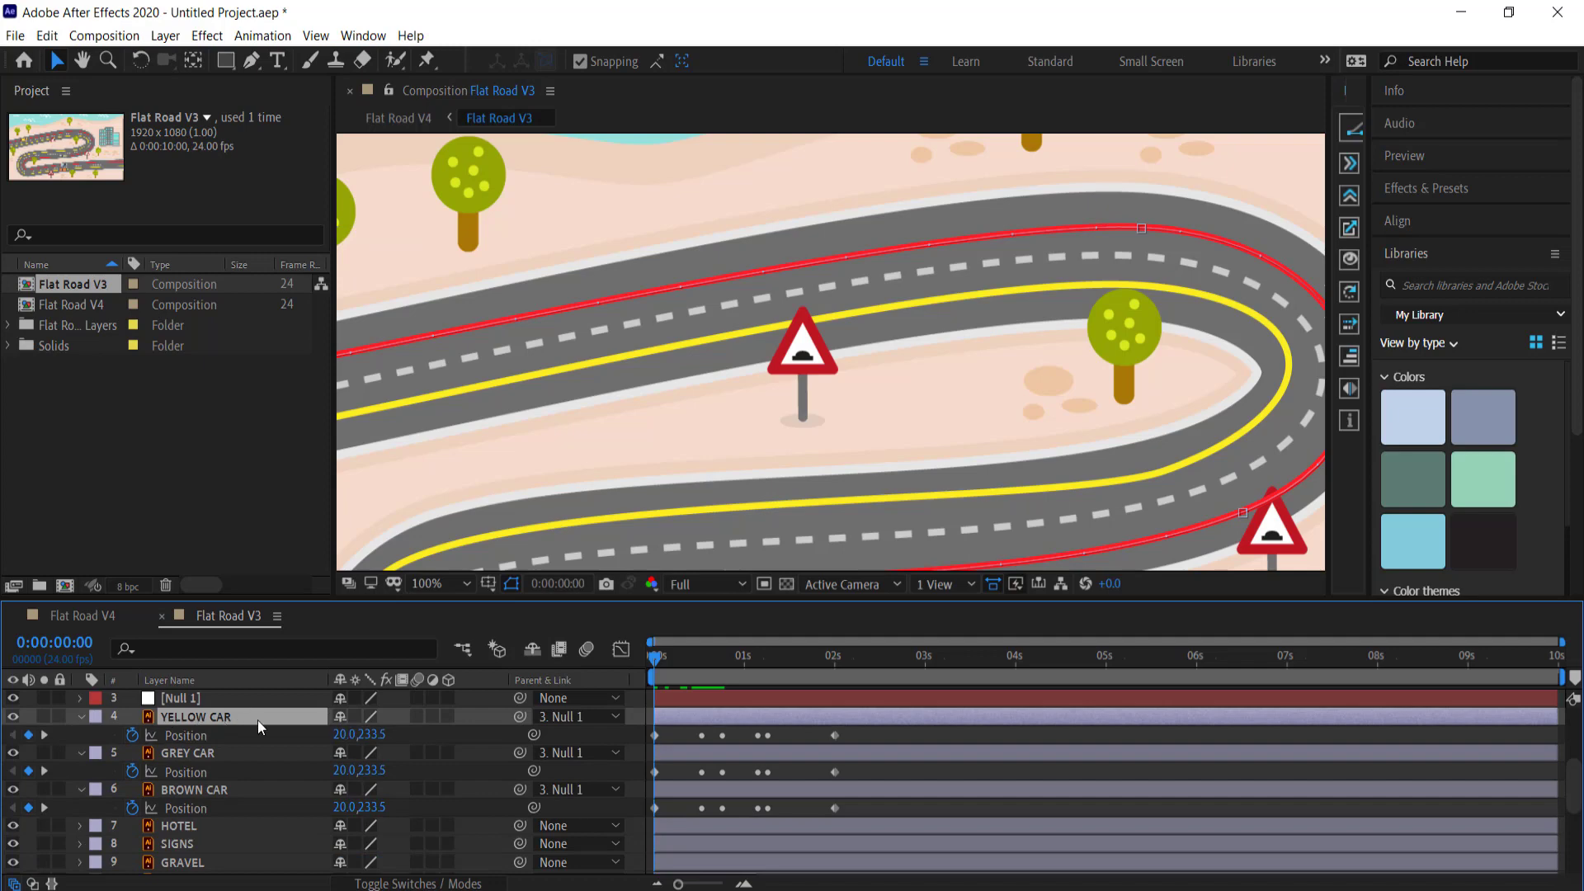
drag(835, 734, 1041, 725)
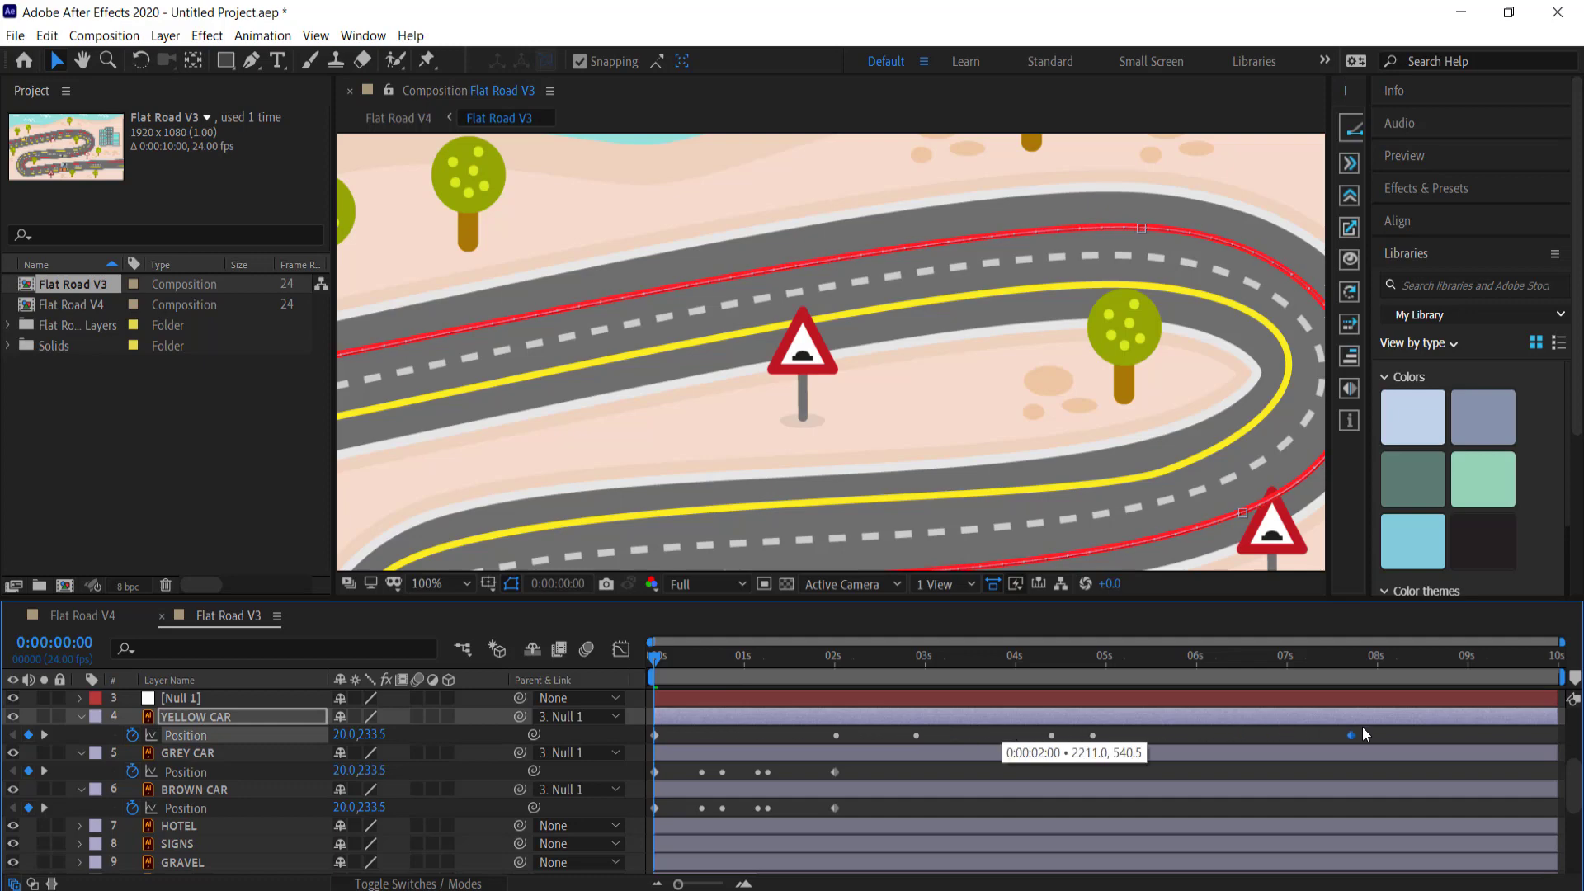
drag(1363, 728, 1382, 730)
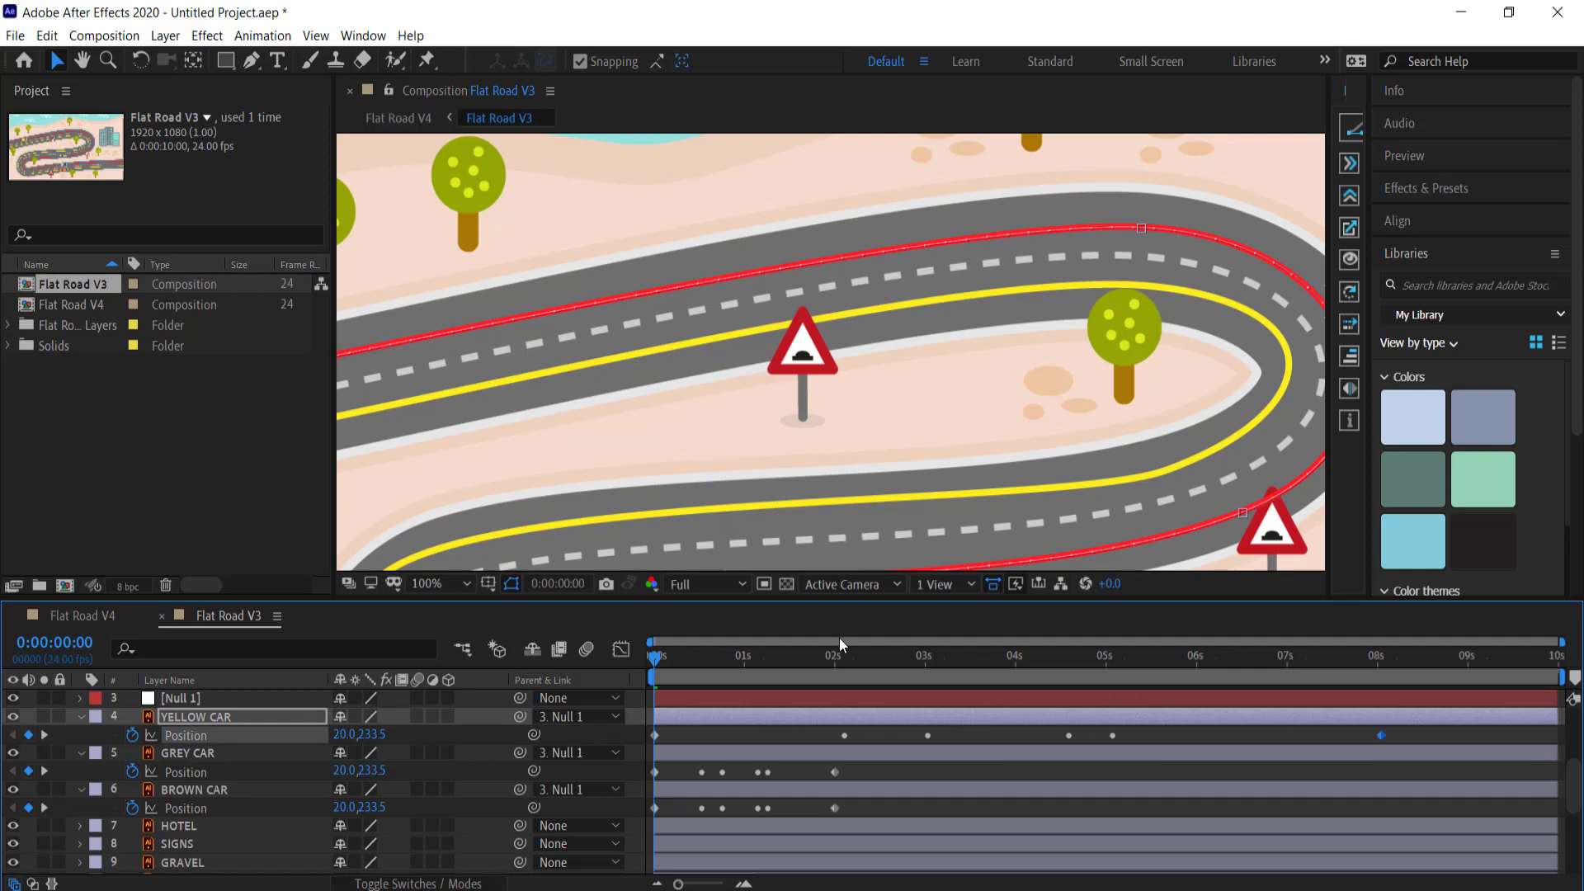
scroll(676, 372, down, 2)
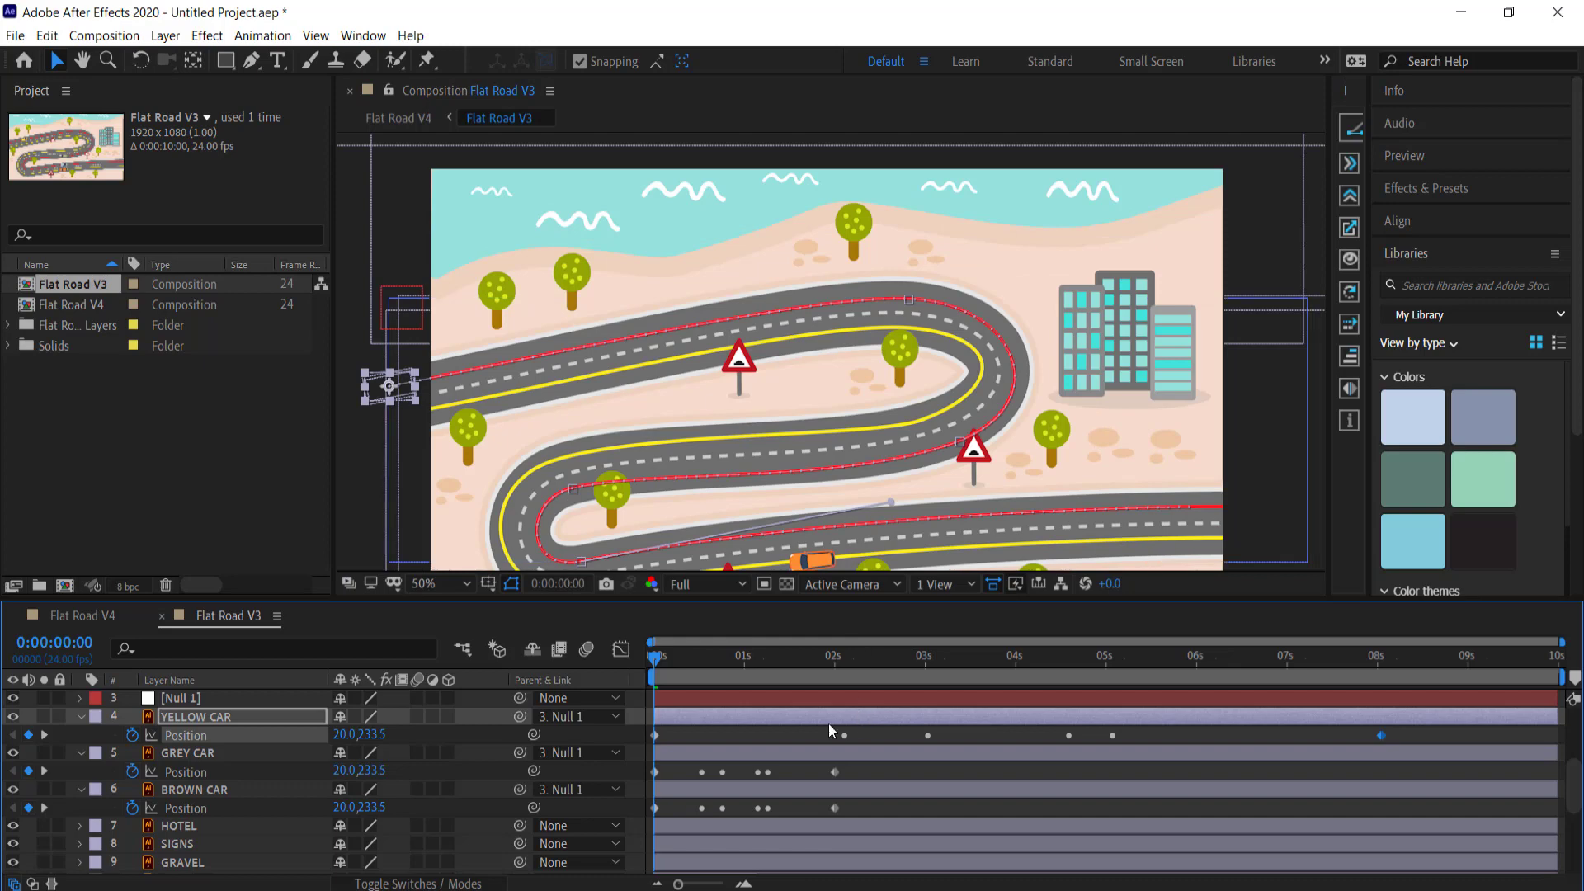
Step: With the time at 0:00:03:08, stretch the GREY CAR's Position keyframes to about 7 seconds and the BROWN CAR's to about 6 seconds
drag(652, 652, 956, 660)
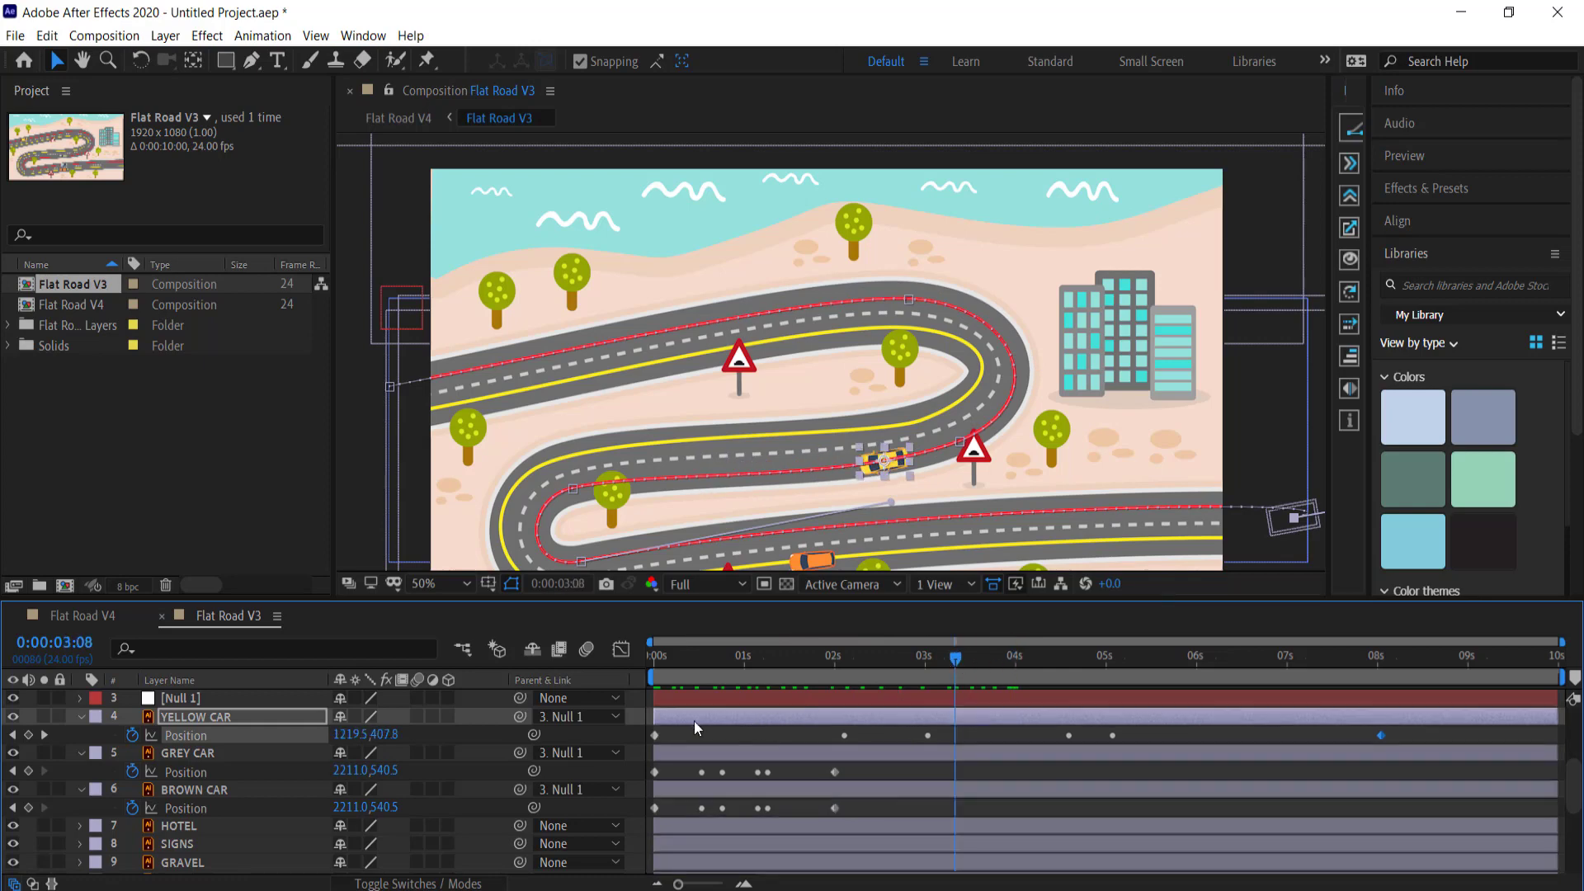
drag(835, 772, 1284, 769)
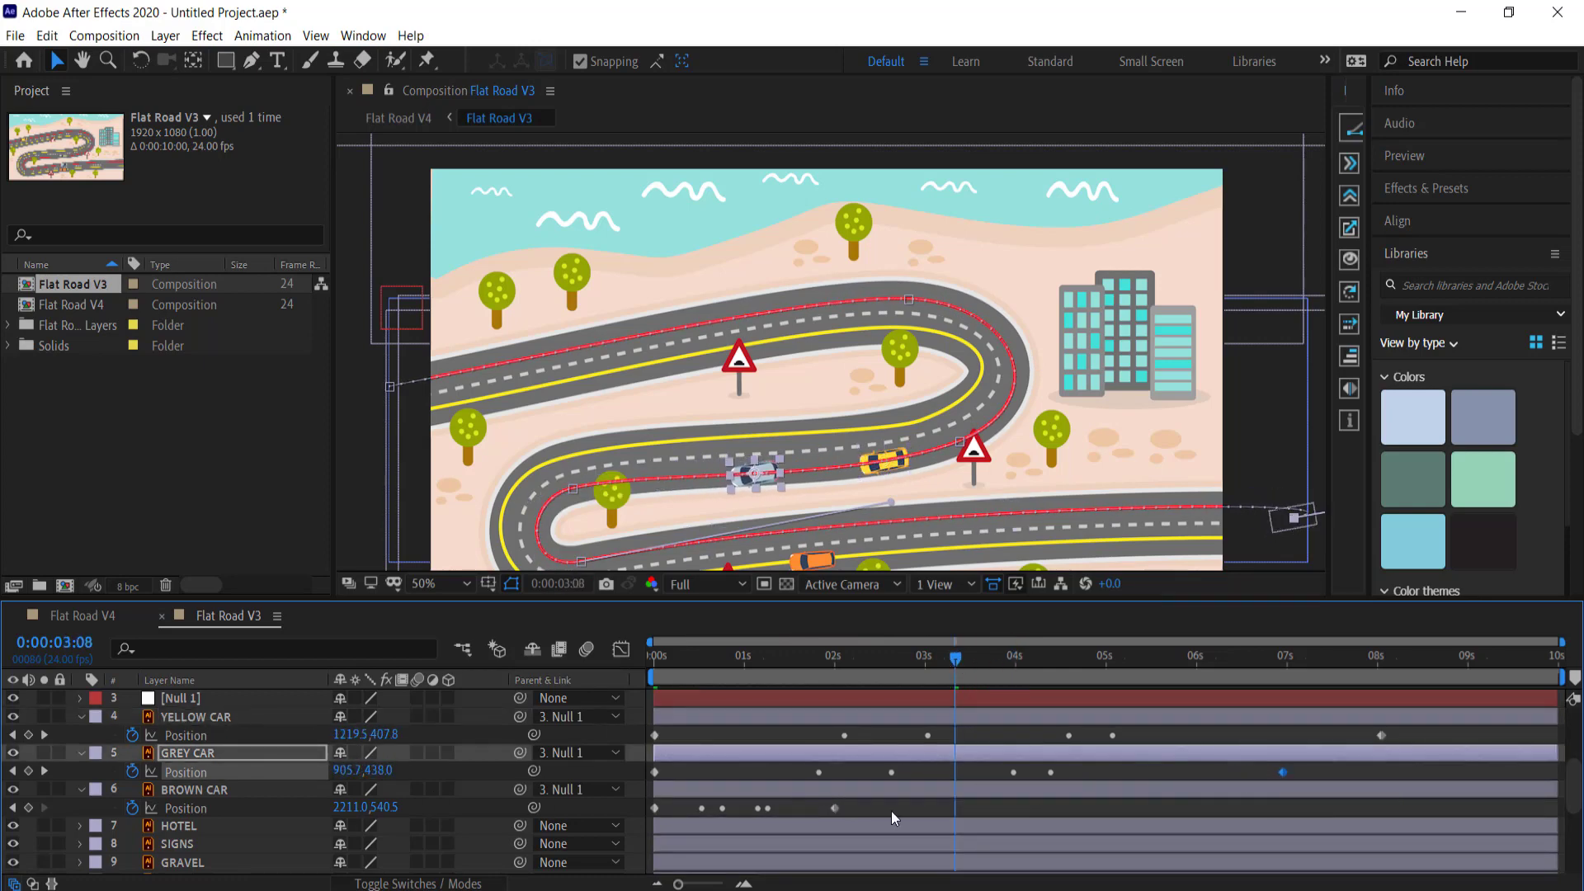
drag(832, 809, 1200, 808)
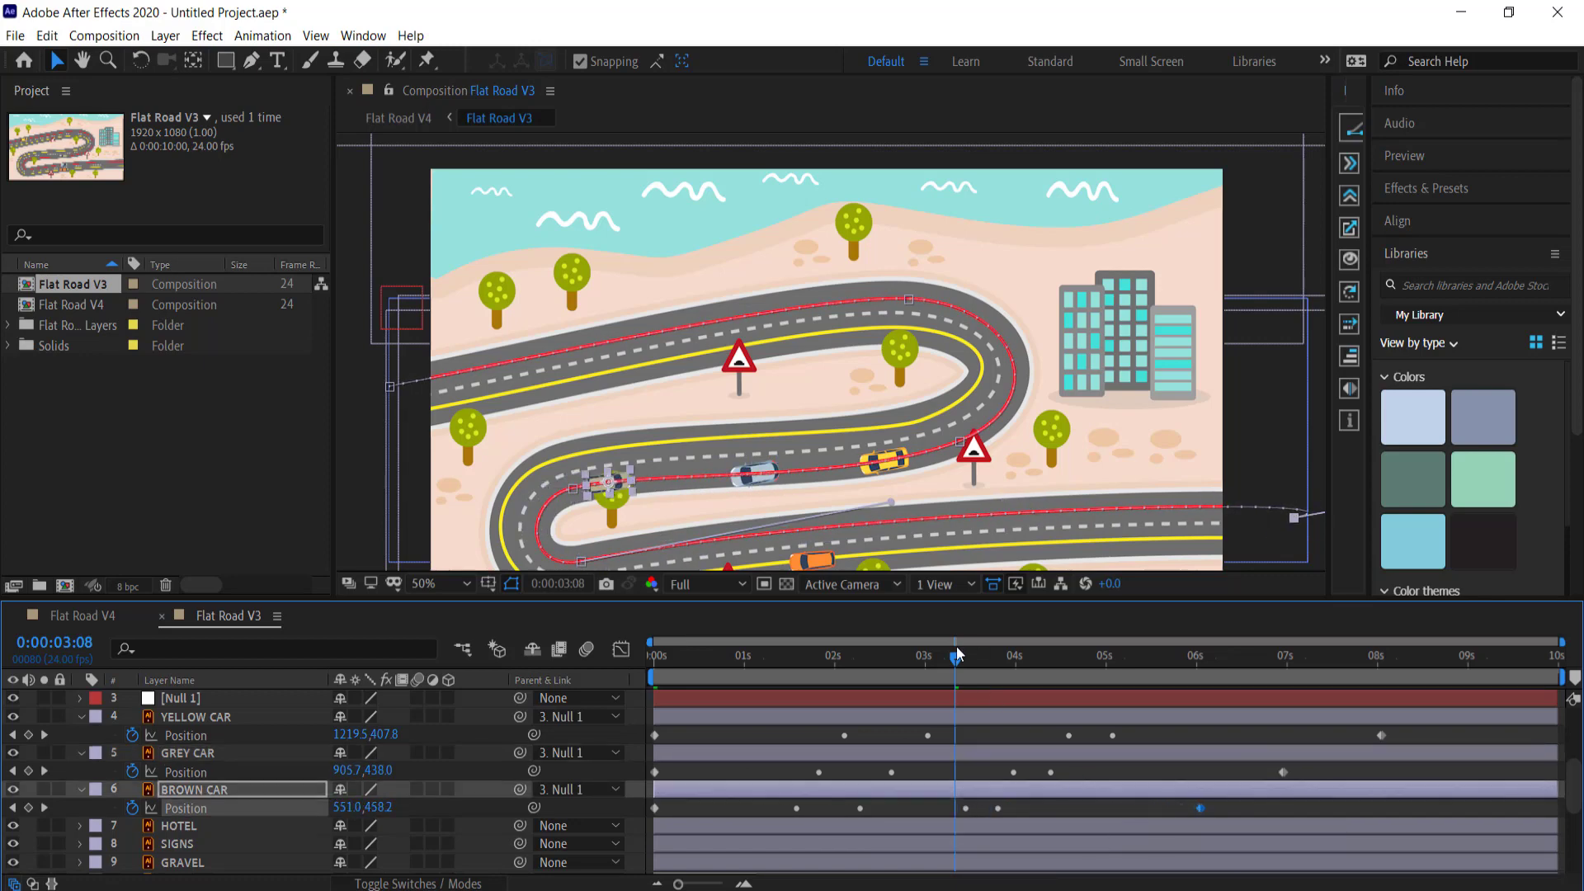
Step: Set the BROWN CAR's Rotation to 177° so it faces its direction of travel along the lane
click(204, 796)
scroll(584, 492, up, 2)
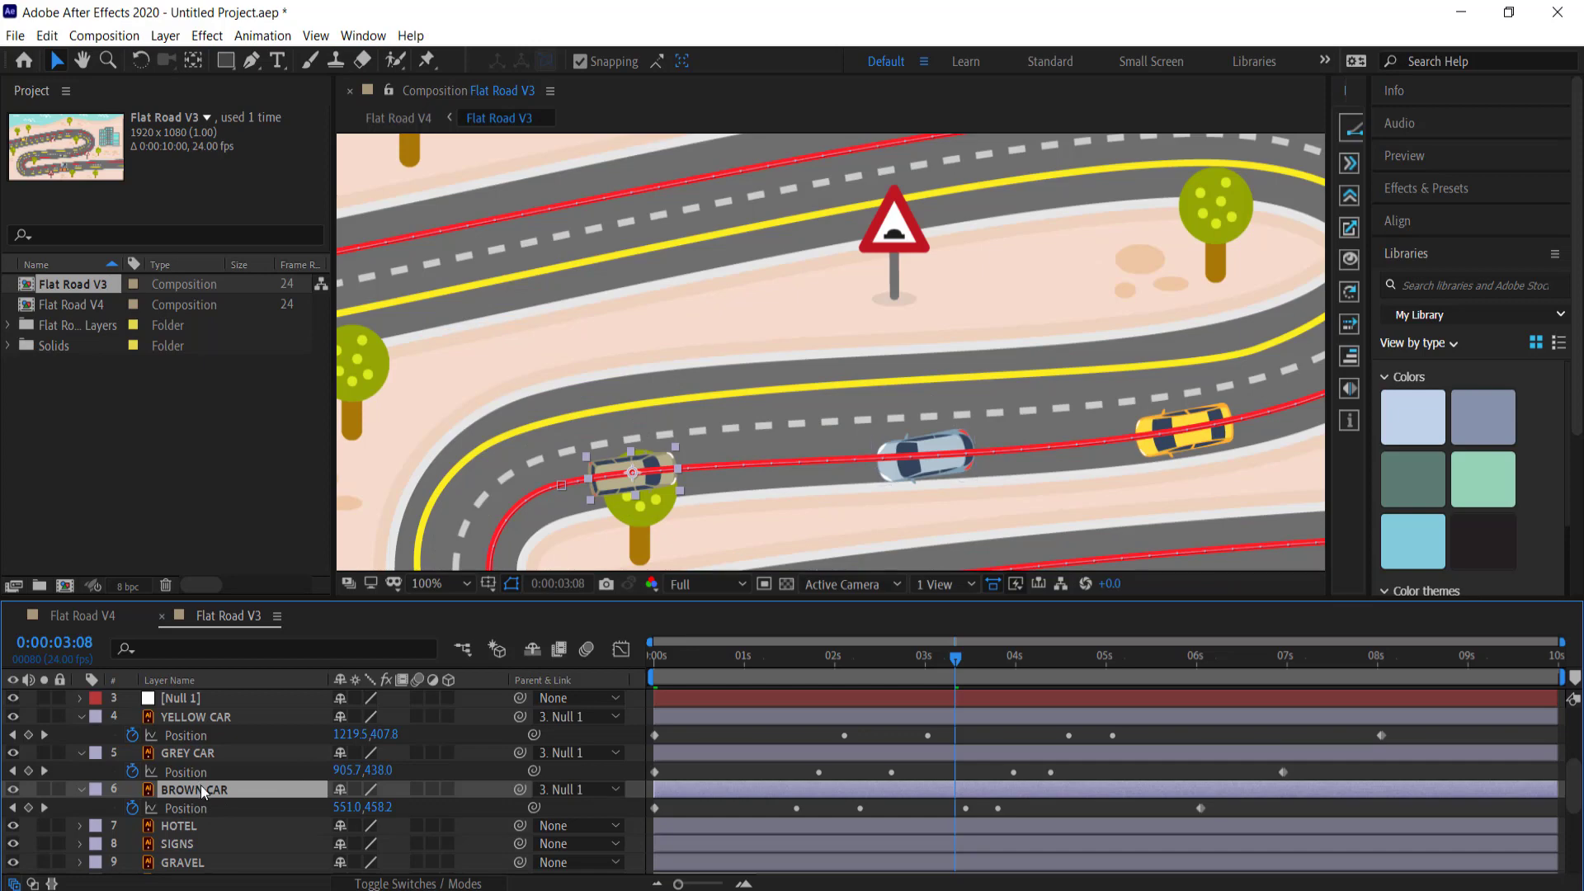
key(r)
drag(358, 806, 541, 802)
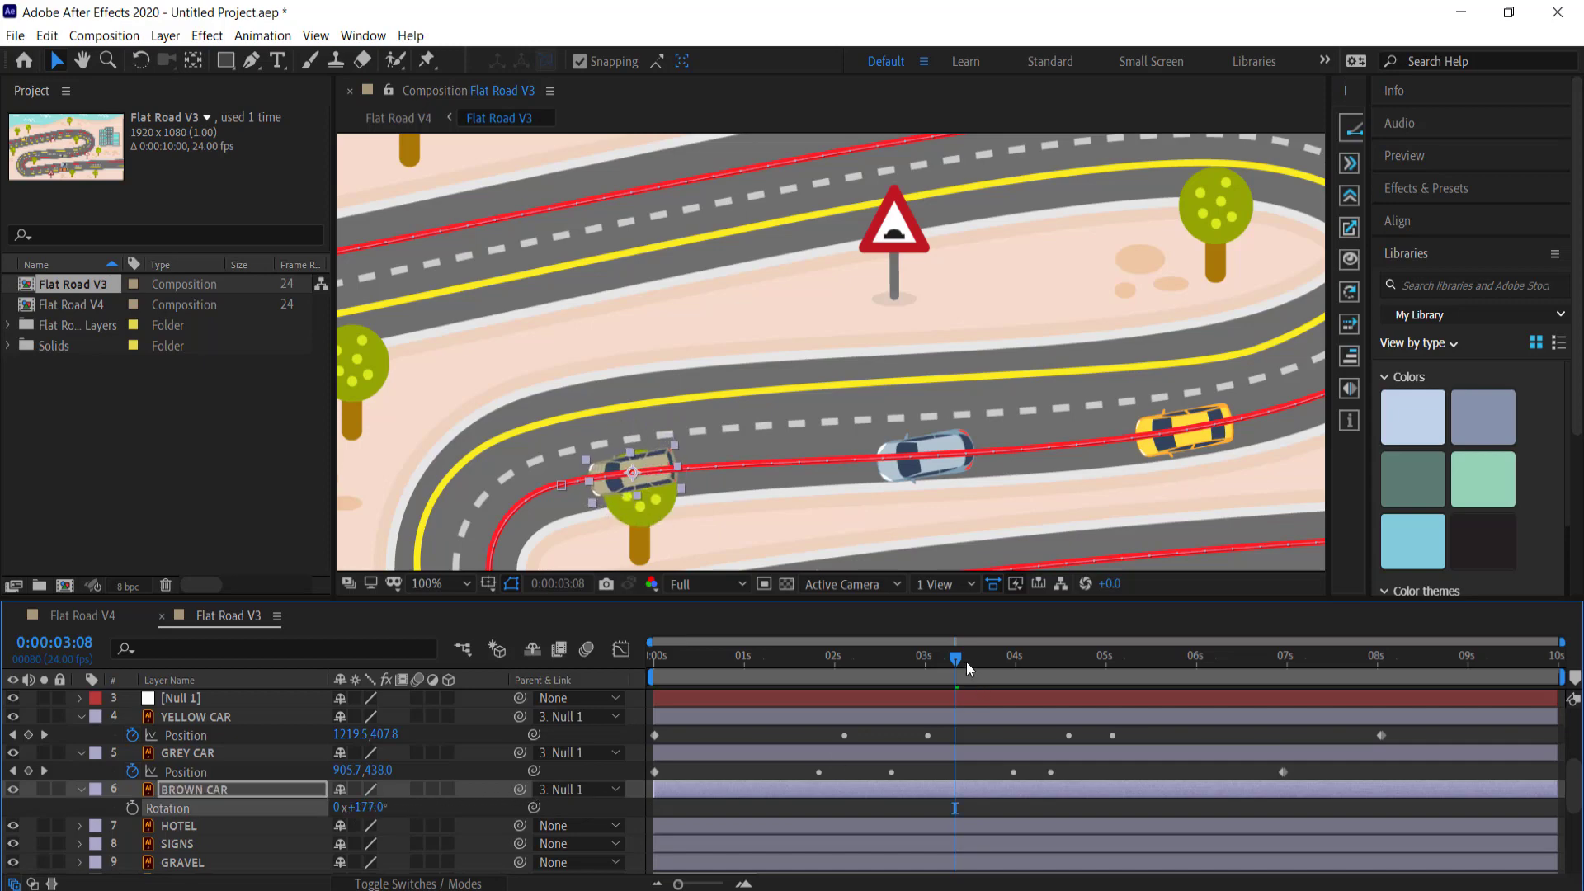
Step: Set the GREY CAR's Rotation to 7° to align it with the lane
click(185, 751)
key(r)
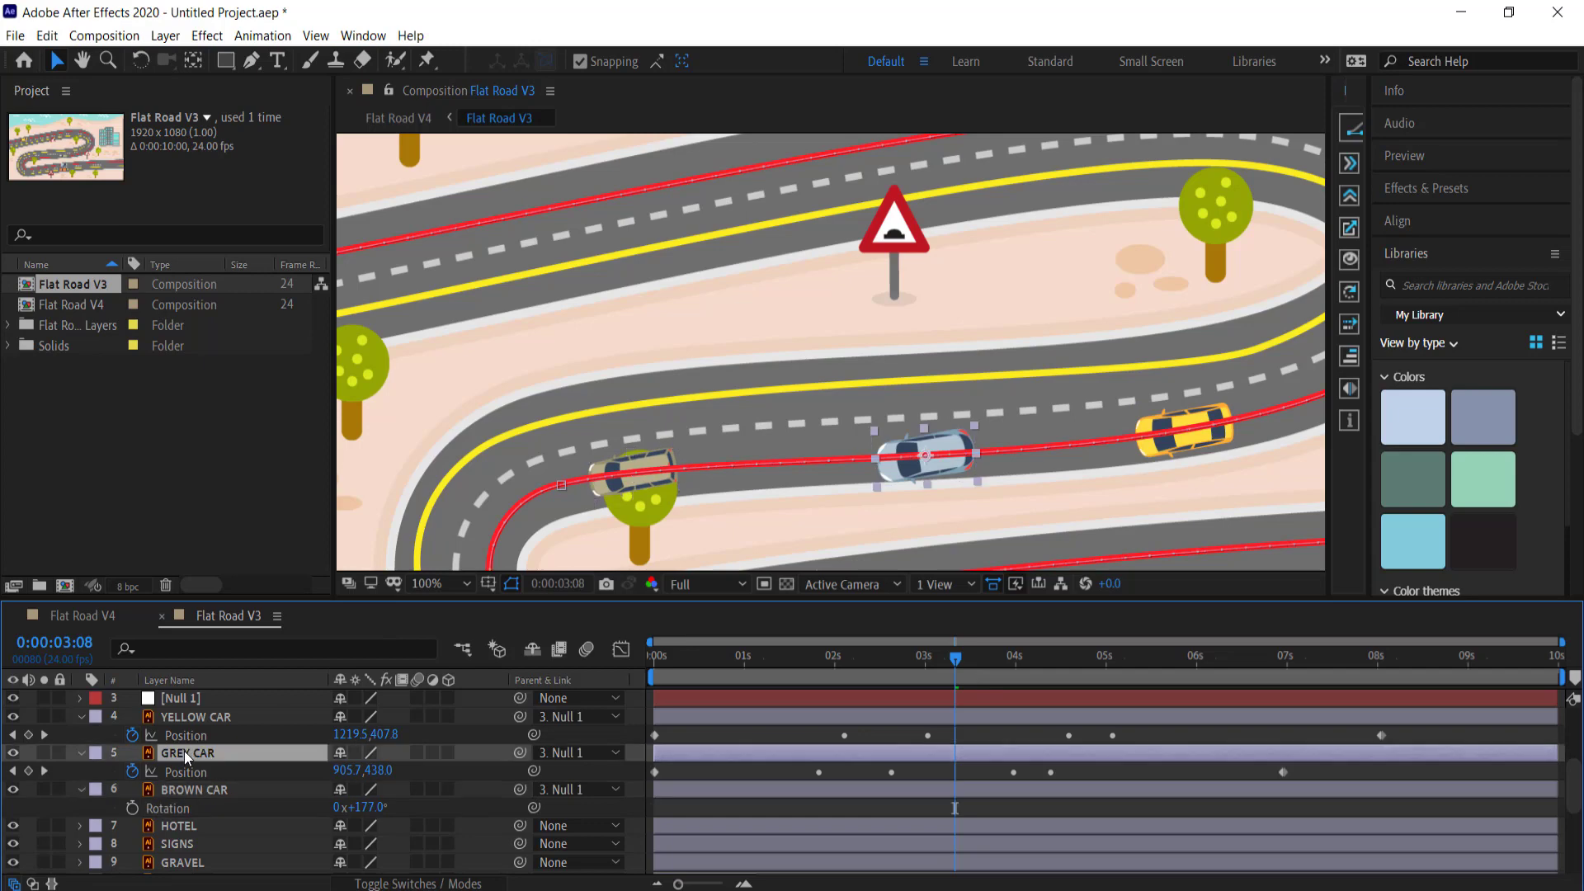
drag(366, 776, 374, 770)
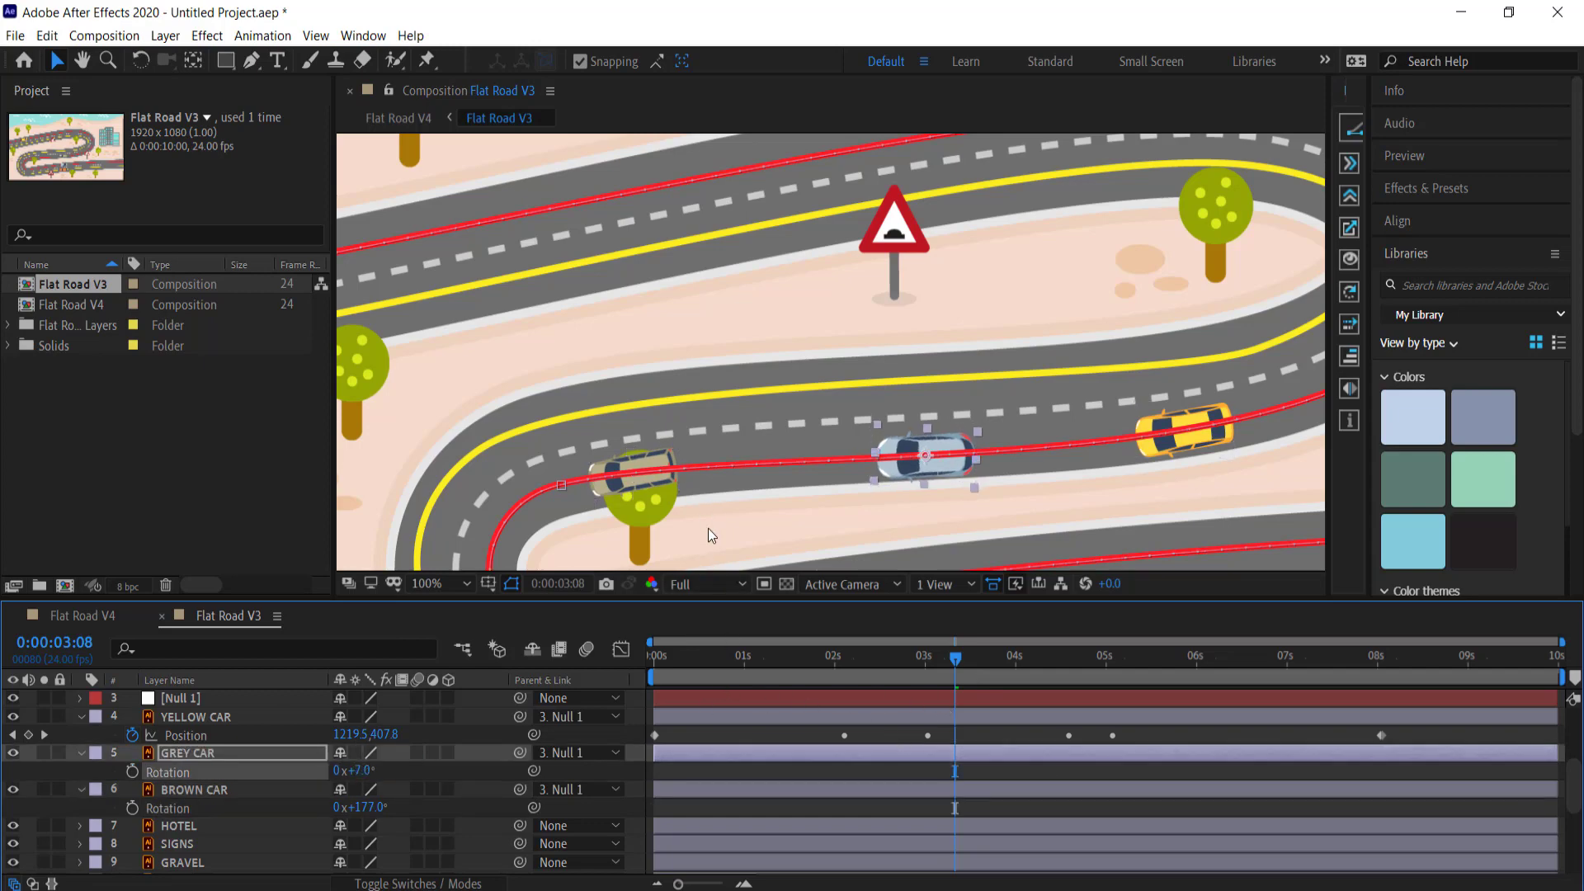
click(424, 584)
click(471, 230)
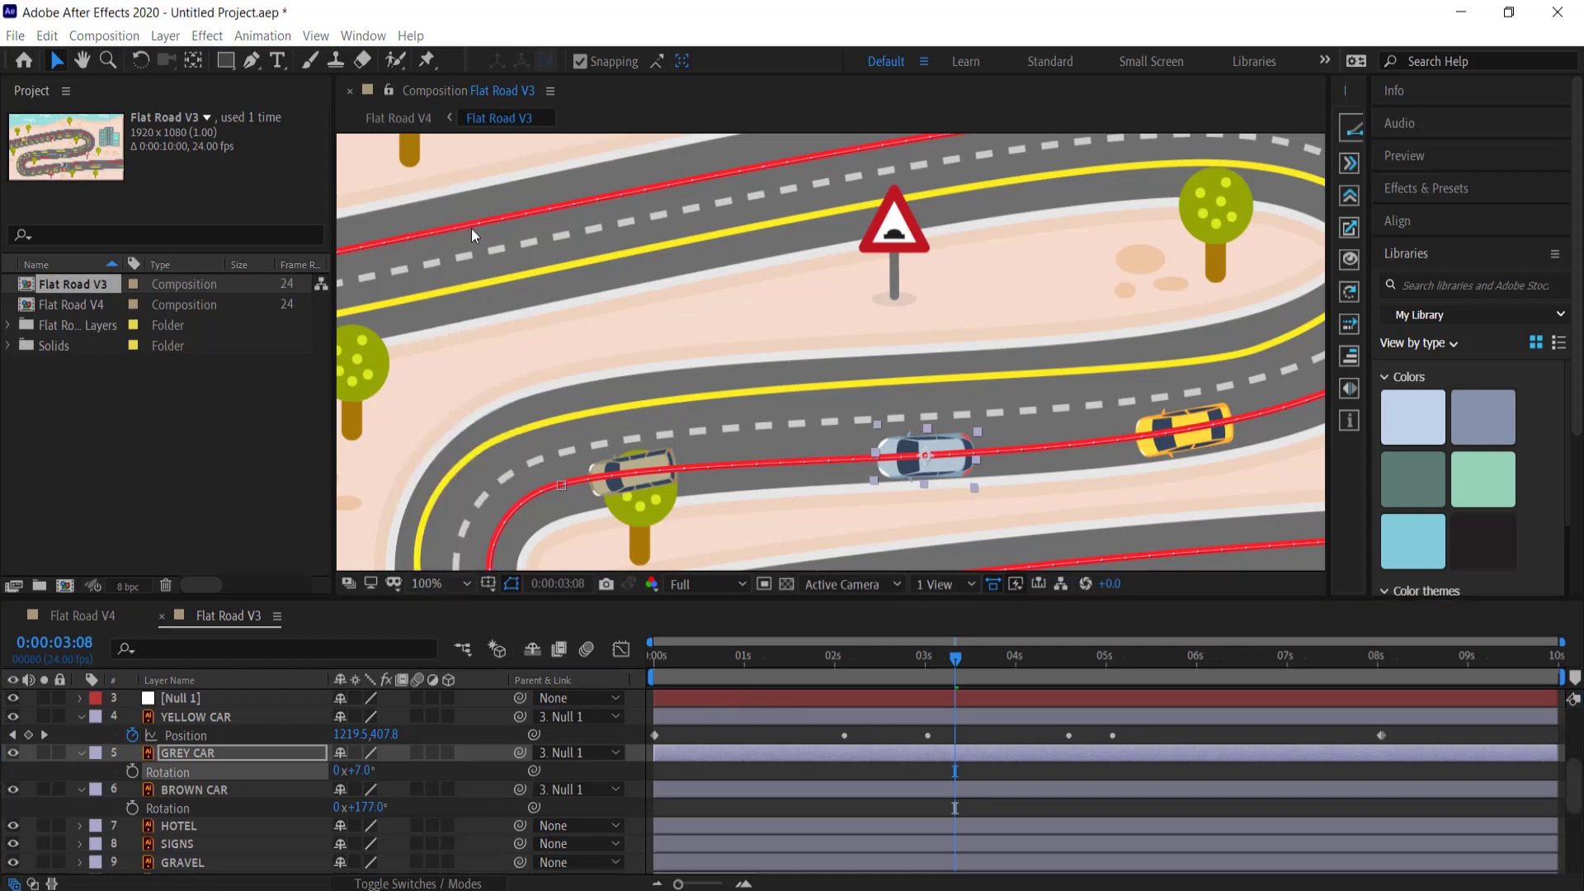
Step: Play back the animation from near the start to check how the three cars travel along the lane
click(952, 658)
drag(908, 652, 661, 657)
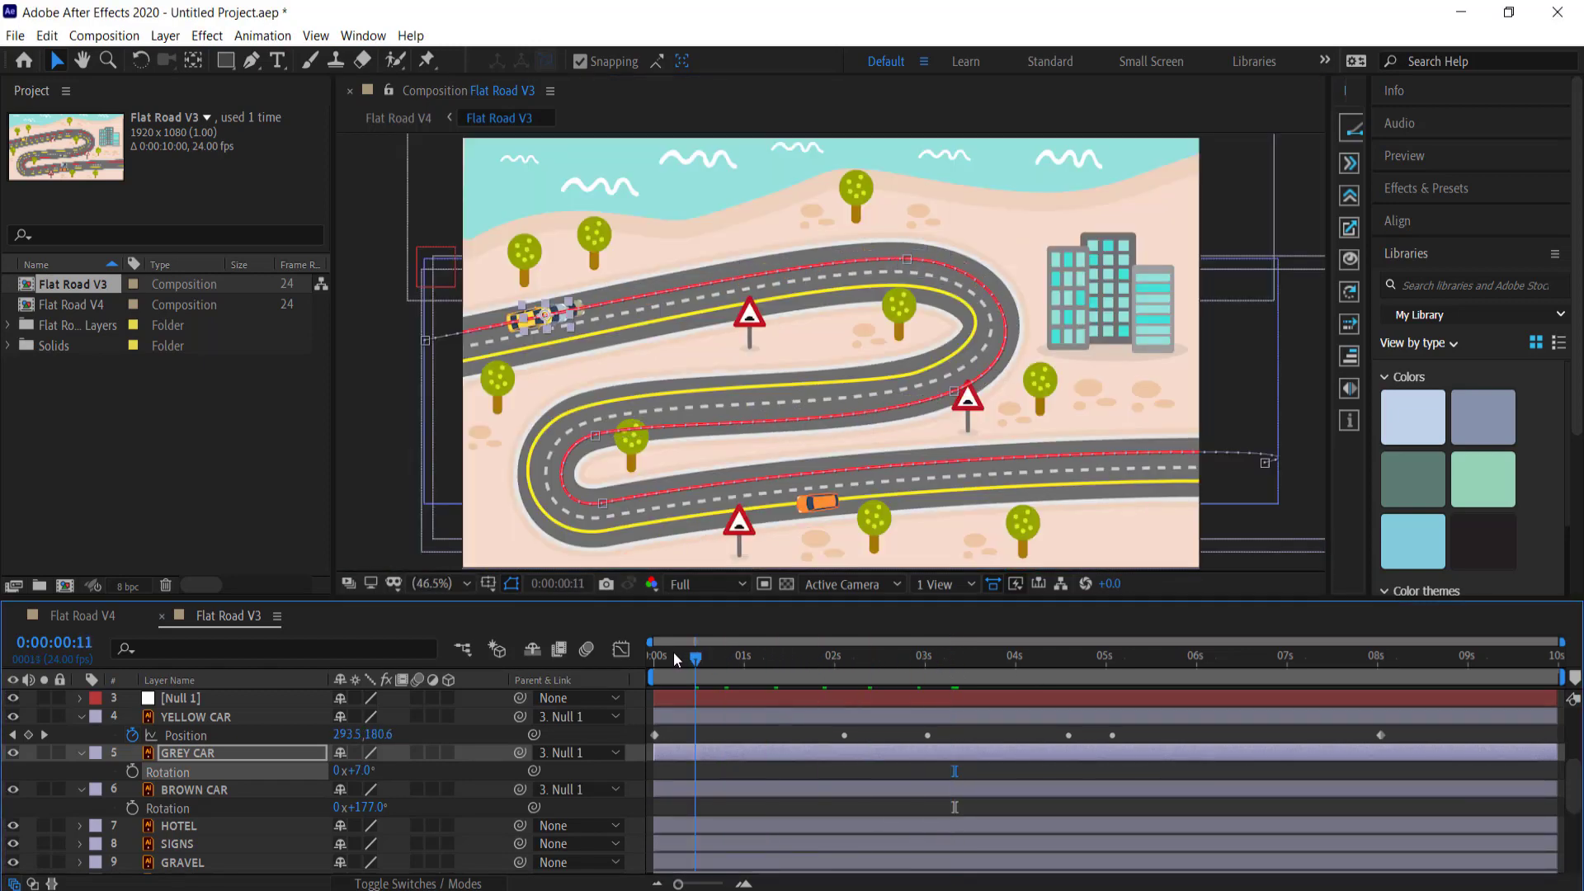
click(1216, 206)
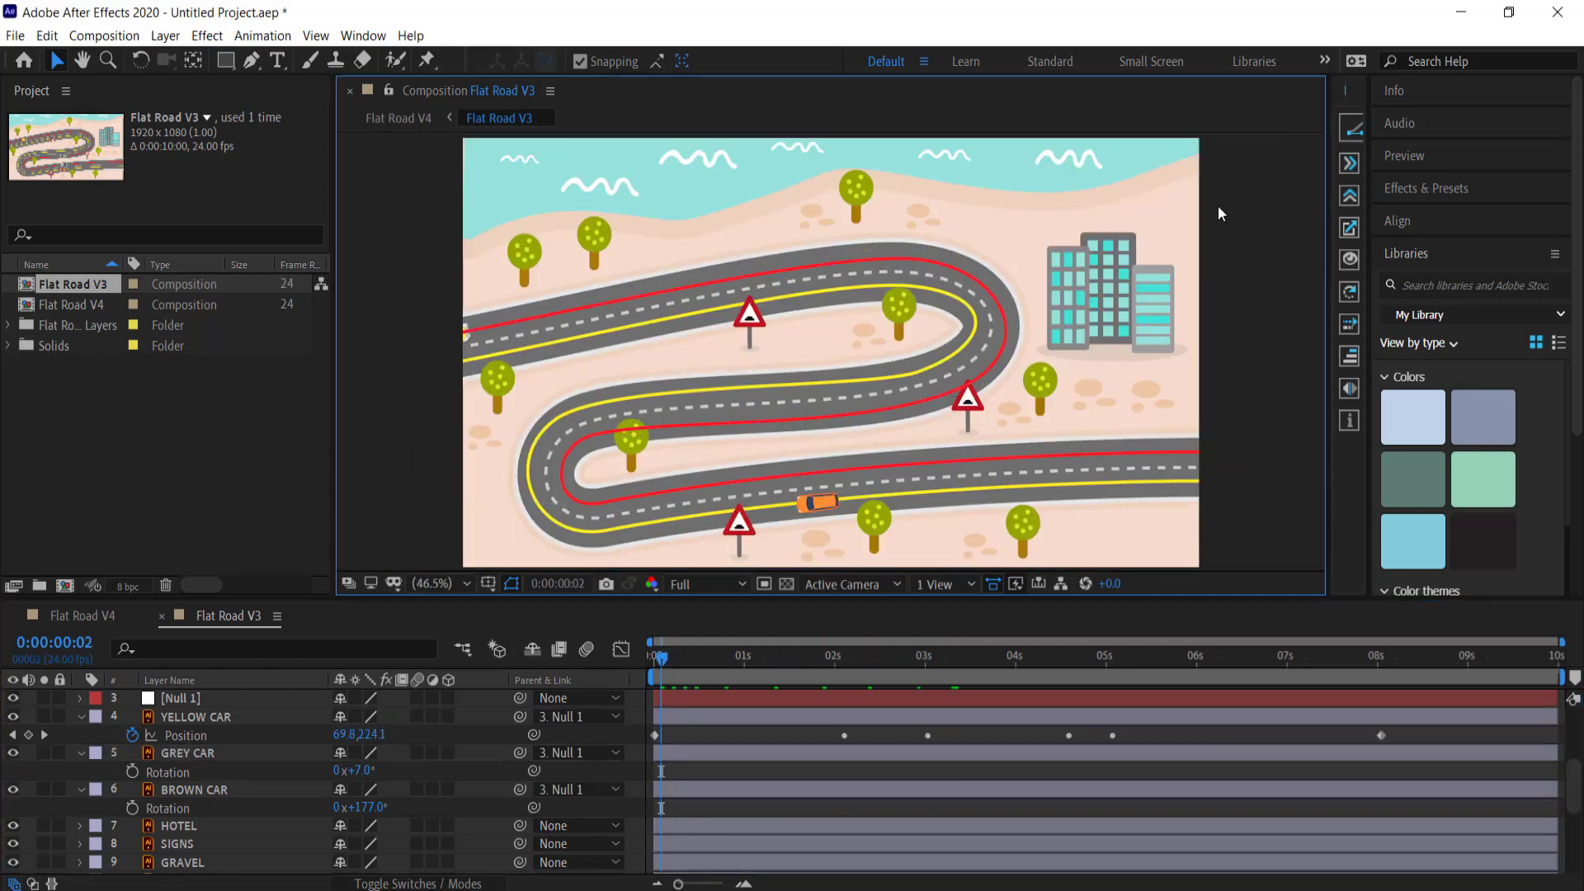
key(space)
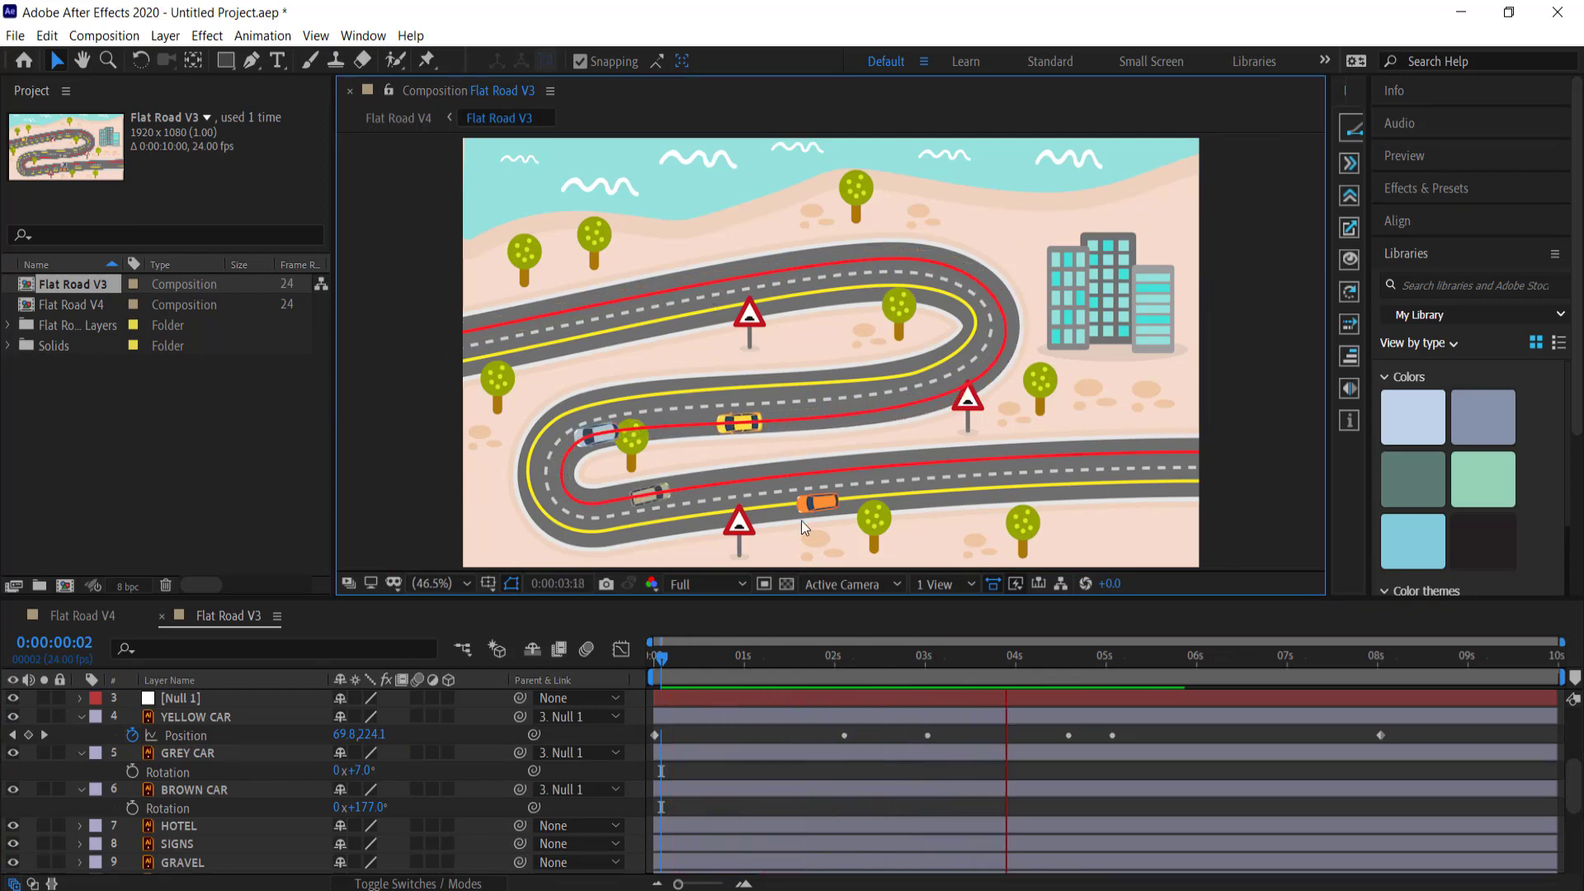
key(space)
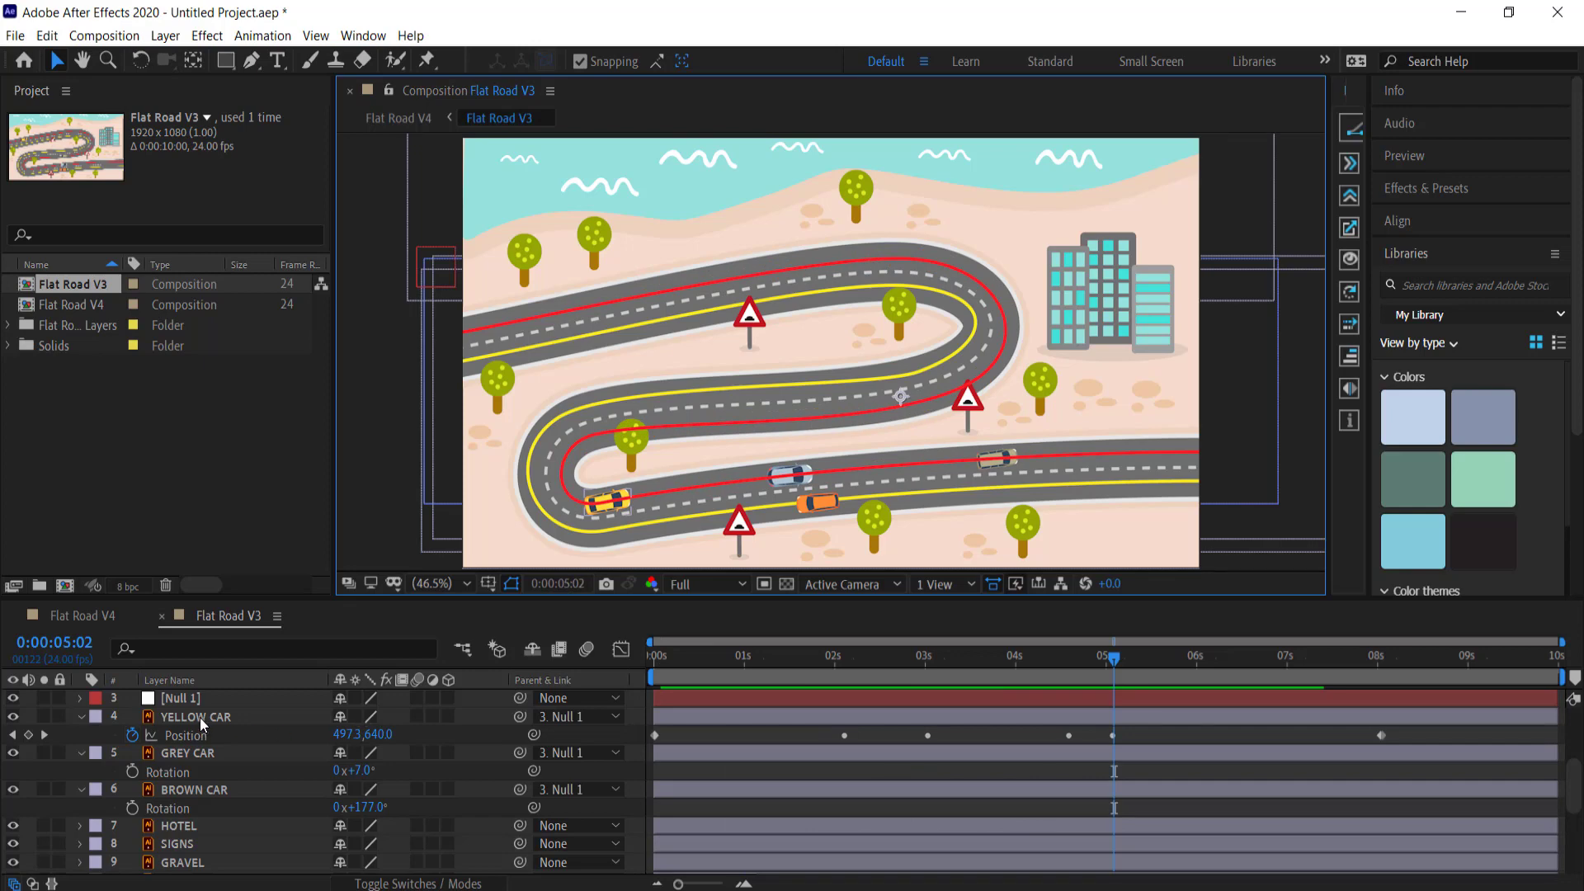
Step: Delay the GREY CAR layer to start at about 1 second and the BROWN CAR layer at about 2 seconds, and preview the result
click(203, 718)
click(201, 752)
drag(710, 754, 879, 788)
click(194, 789)
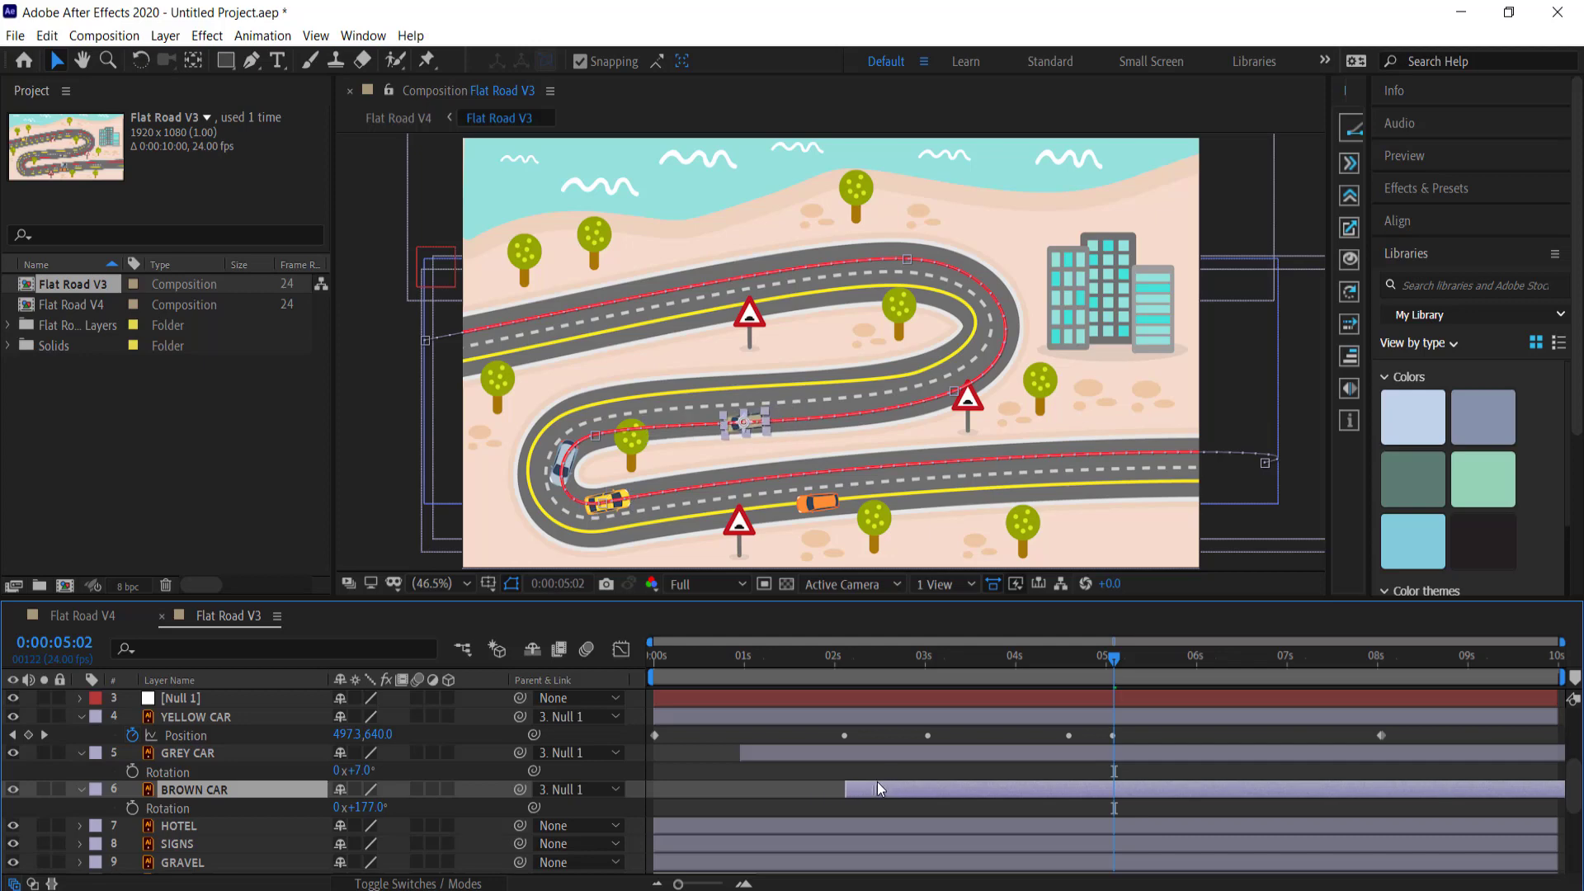
drag(806, 665, 591, 661)
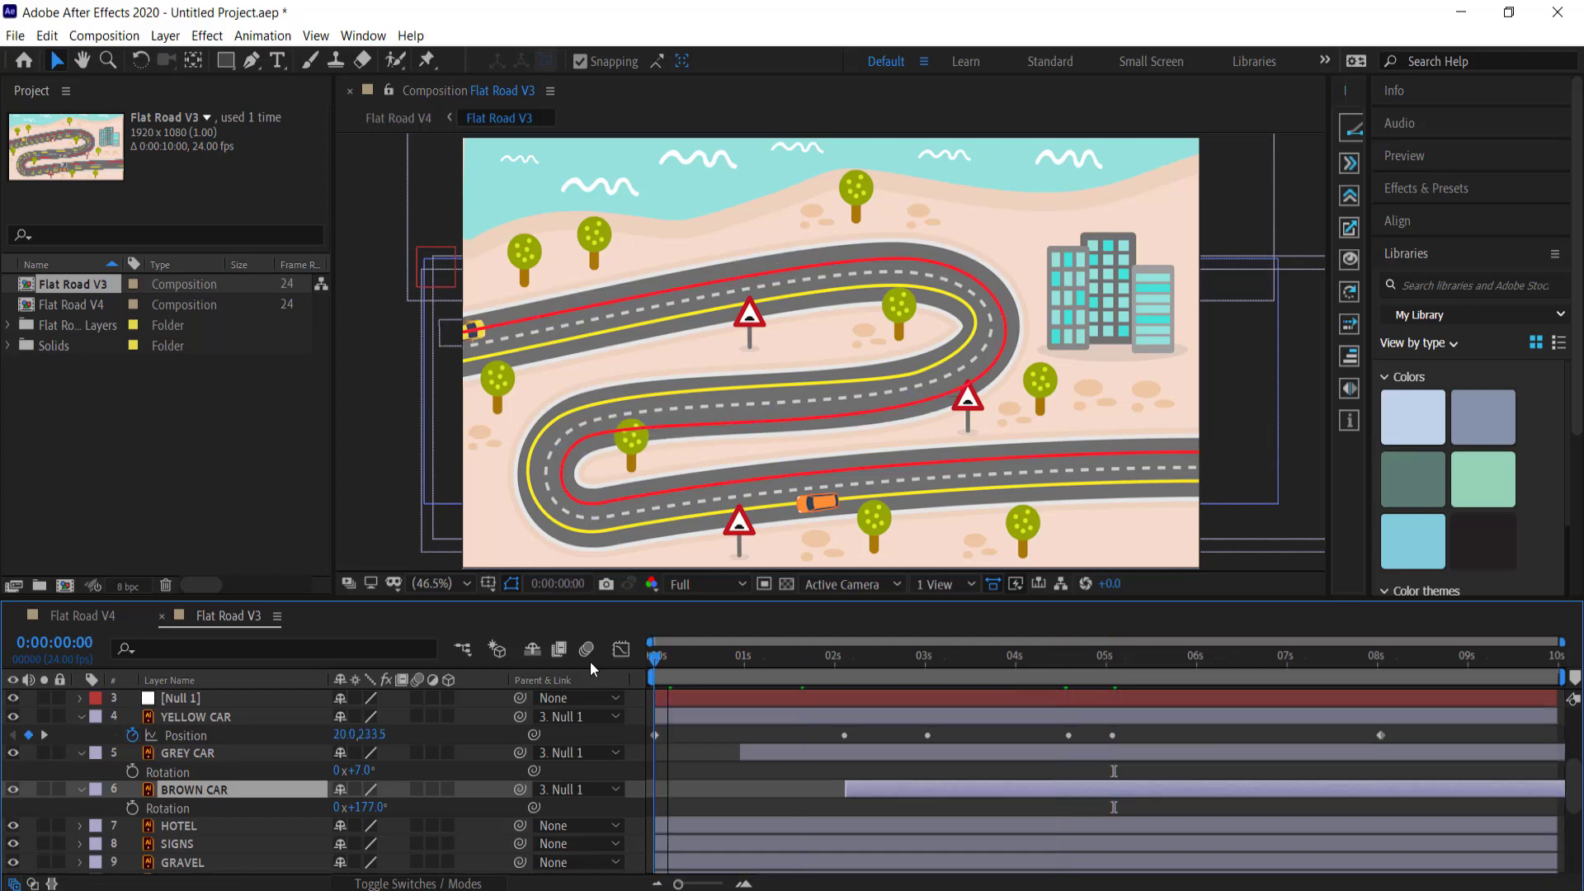
key(space)
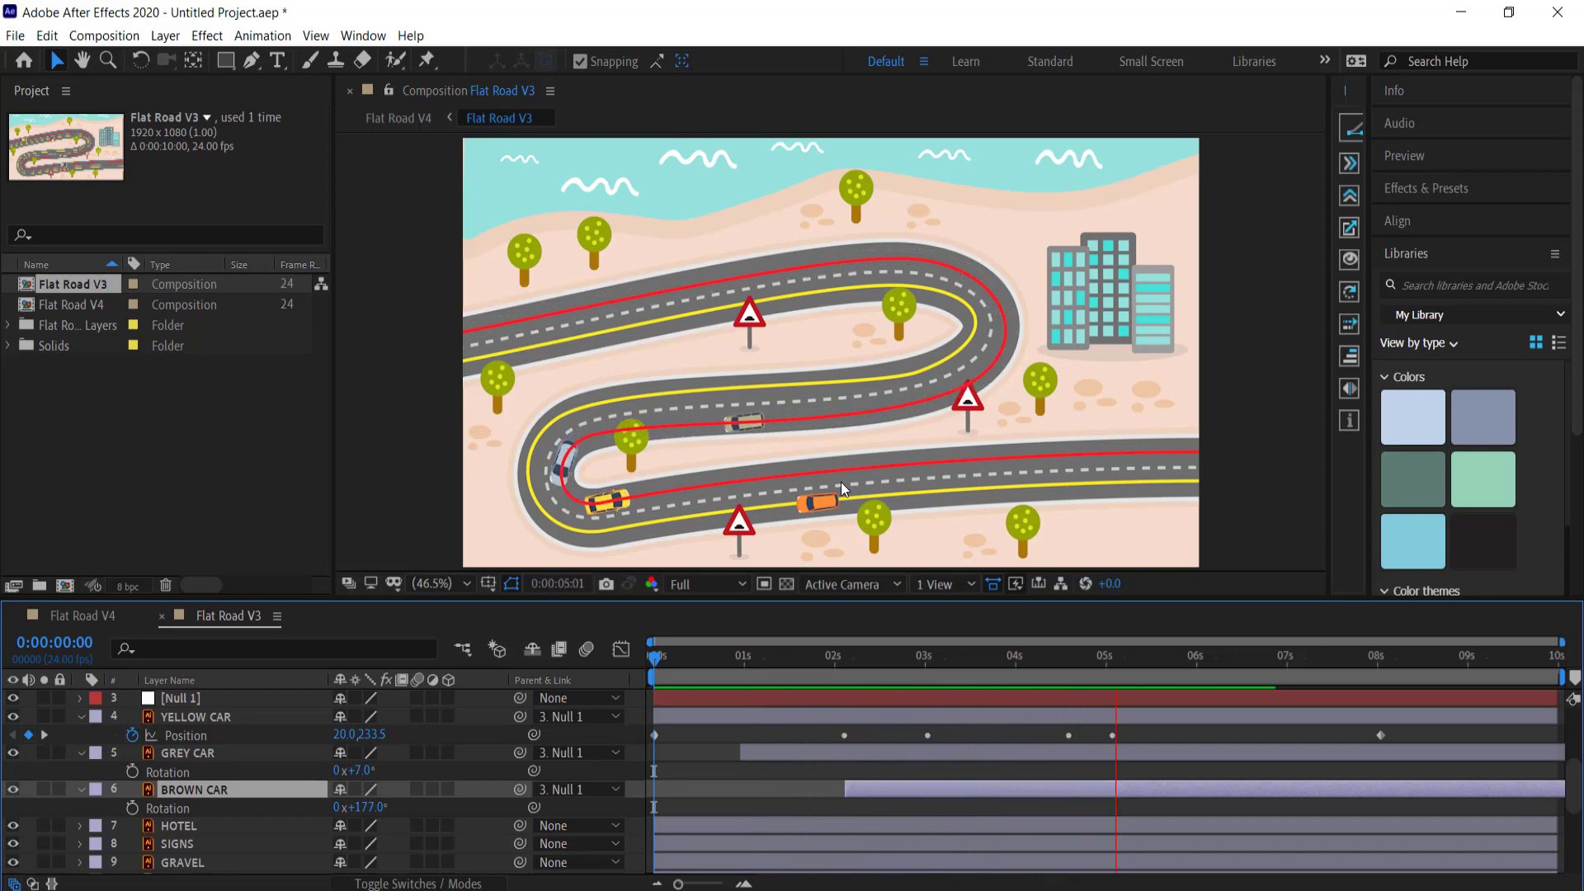
key(space)
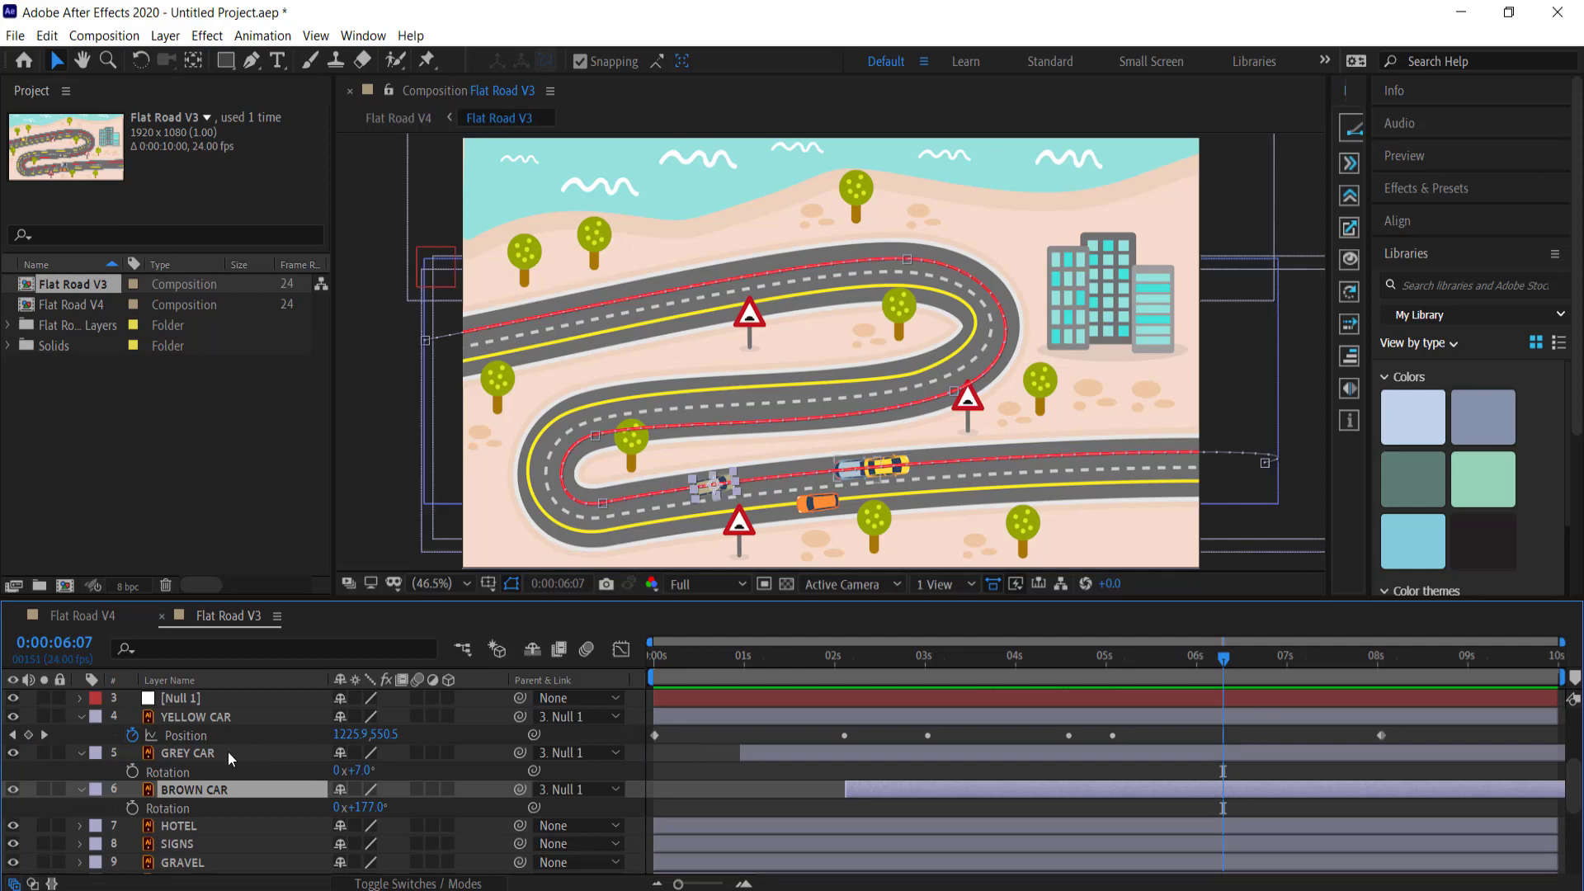
Step: Stretch the Position keyframes so the GREY CAR's last one sits at about 8.7 seconds and the BROWN CAR's at about 9.5 seconds, and preview
click(211, 752)
key(p)
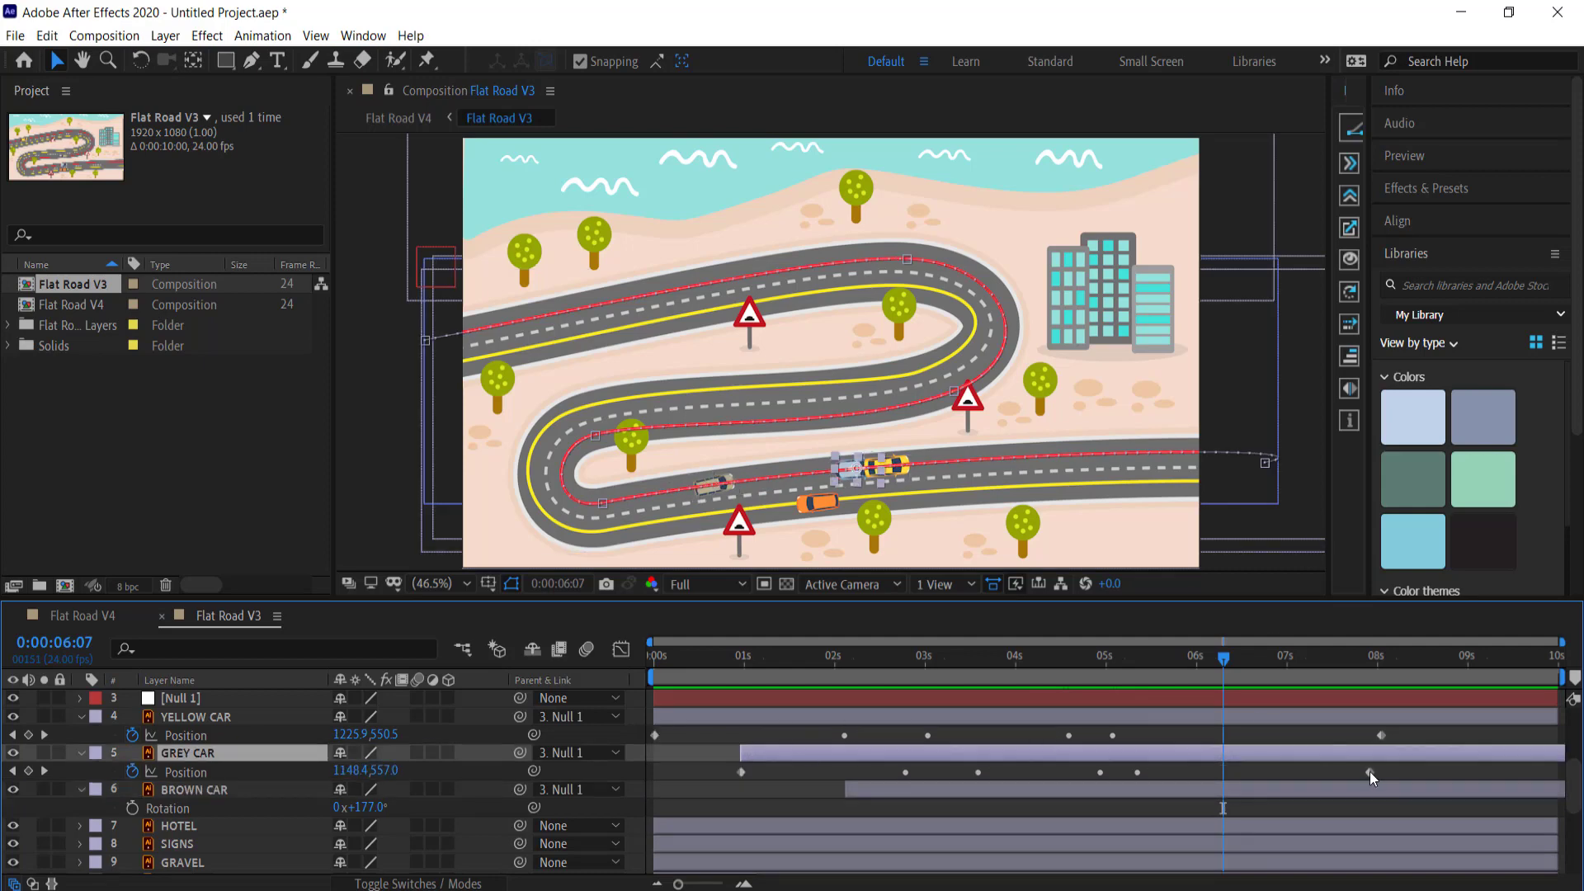
drag(1370, 772, 1507, 808)
click(213, 789)
key(p)
click(1062, 656)
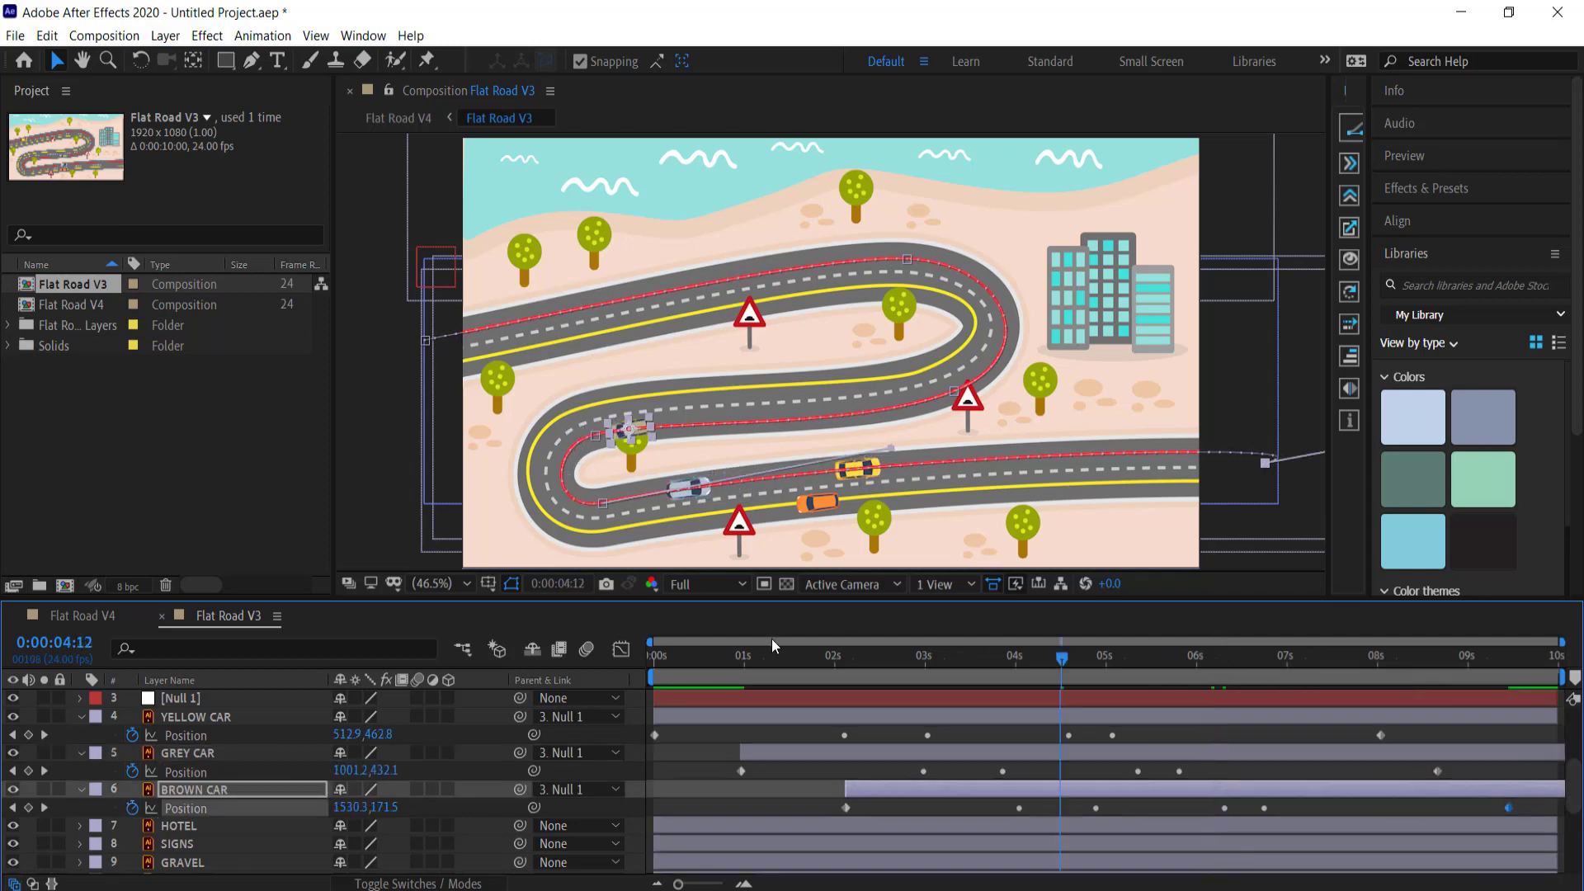
drag(773, 646, 652, 647)
key(space)
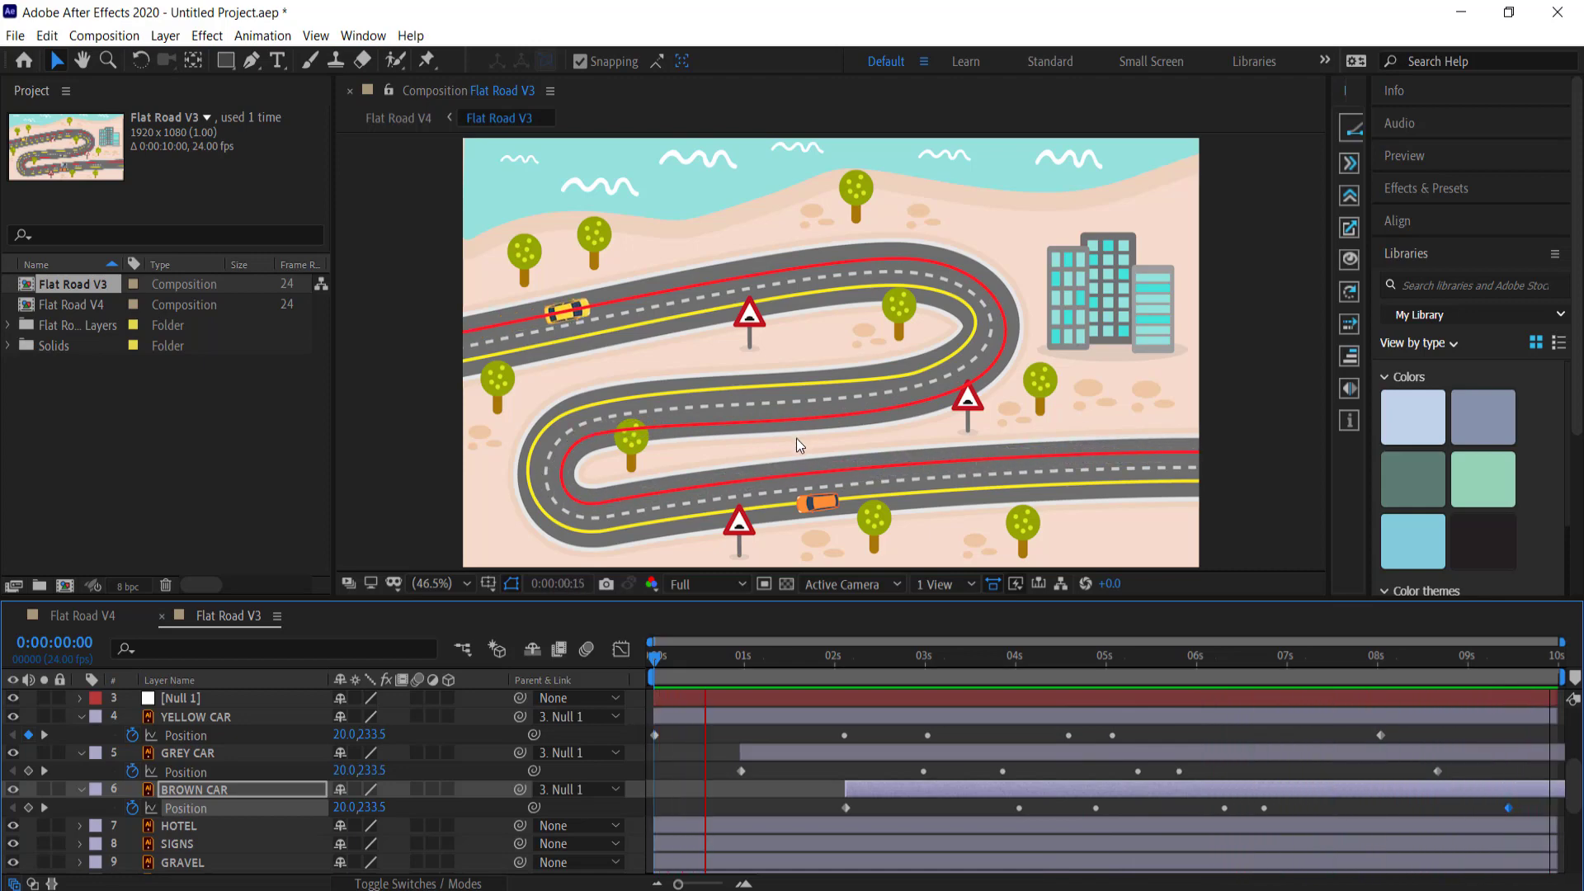
Step: Collapse the YELLOW, GREY and BROWN CAR layers and hide the PATH Outlines layer
scroll(91, 757, up, 2)
click(81, 752)
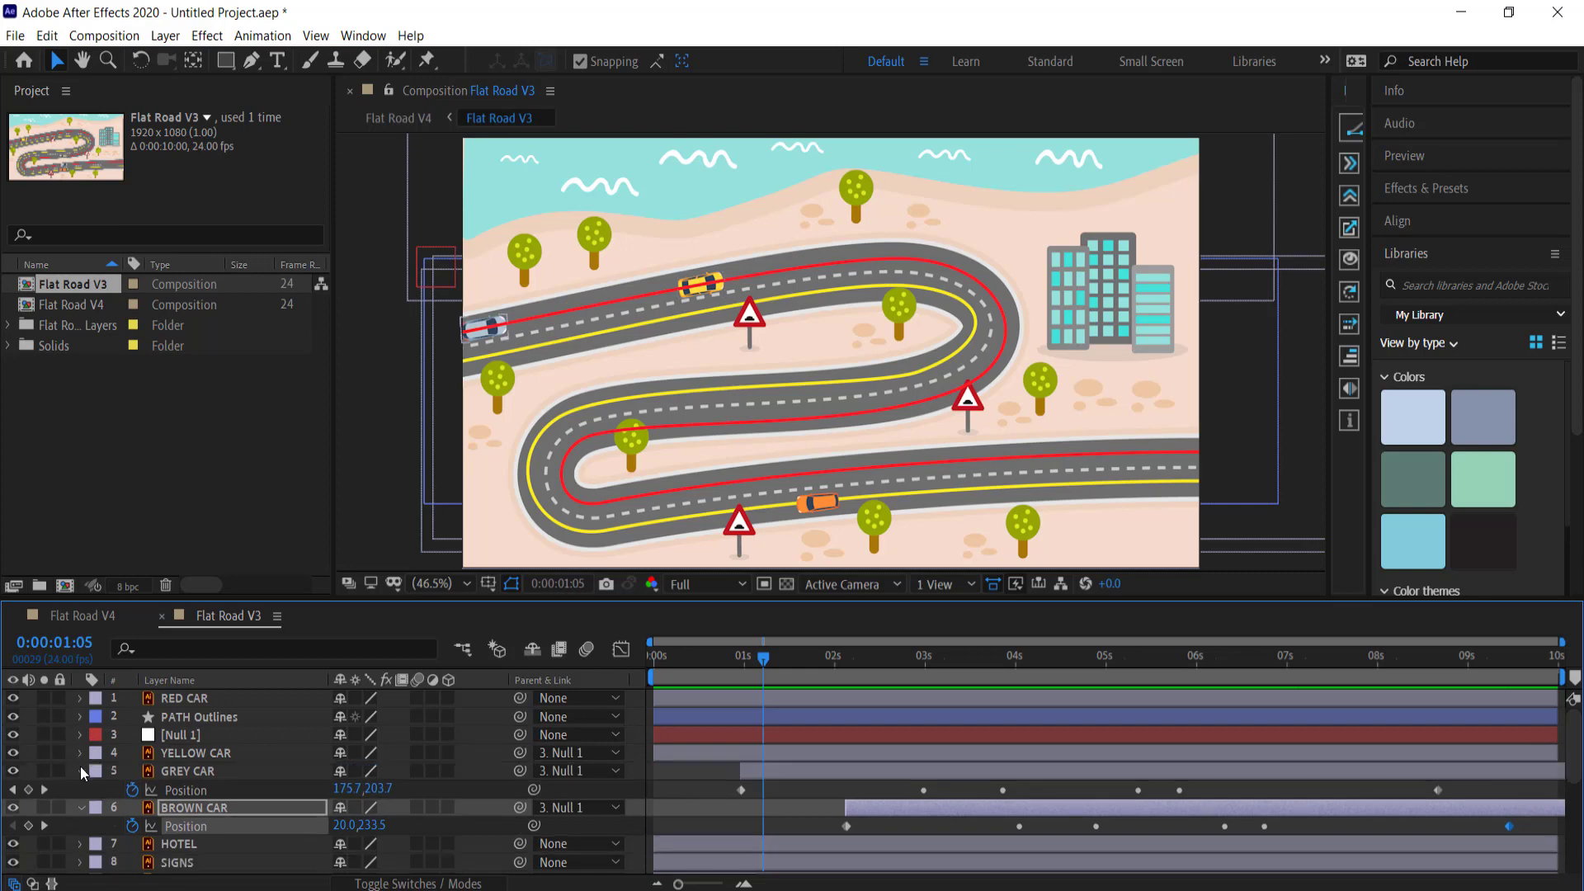
click(80, 770)
click(82, 788)
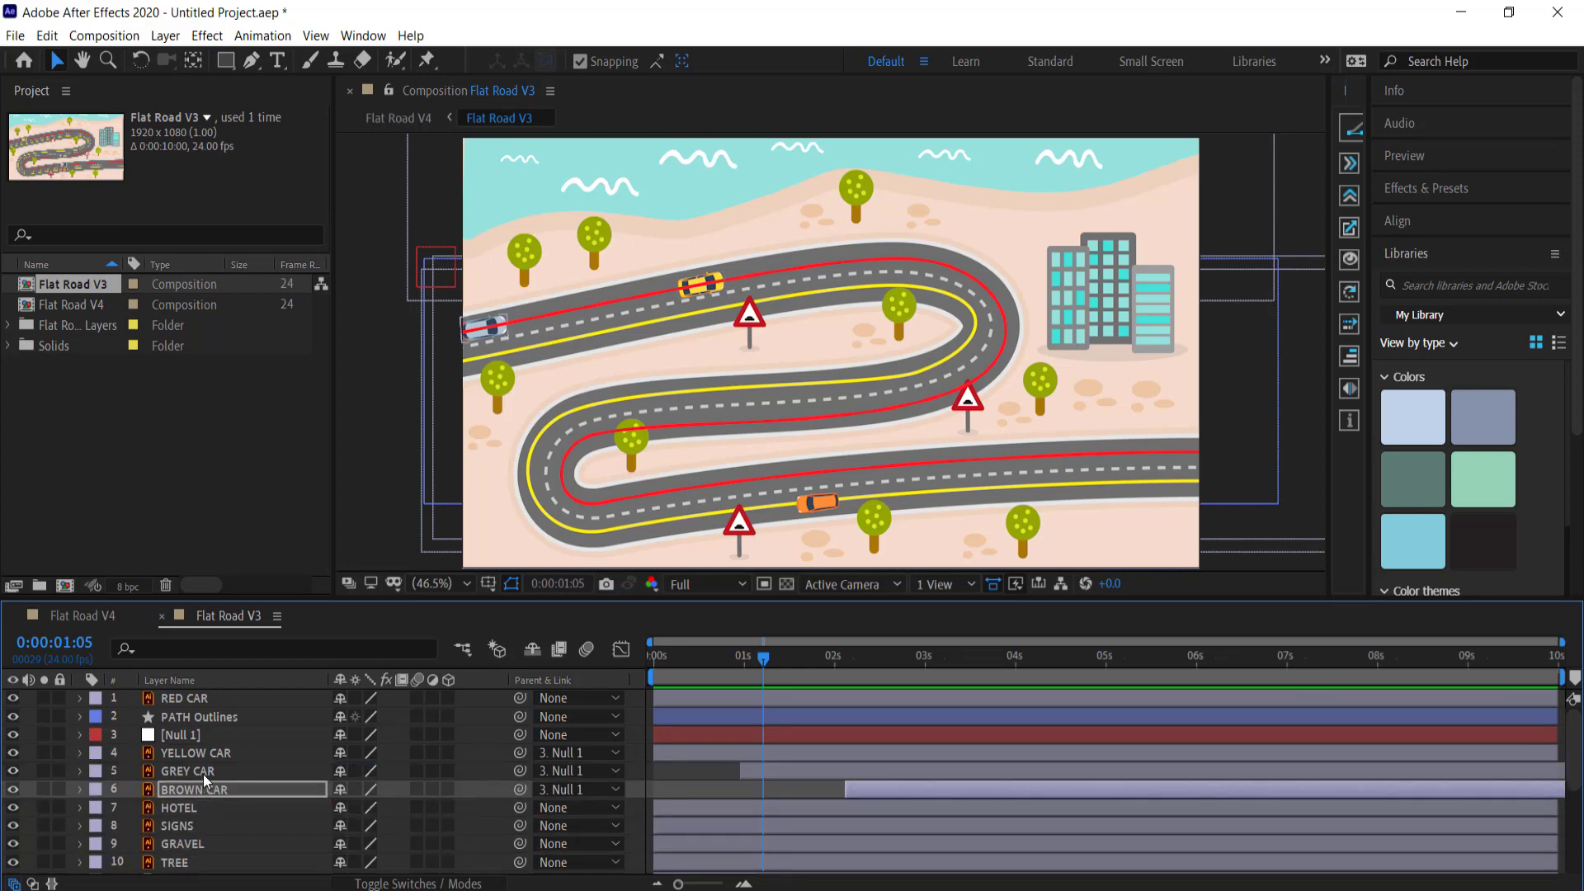
click(12, 716)
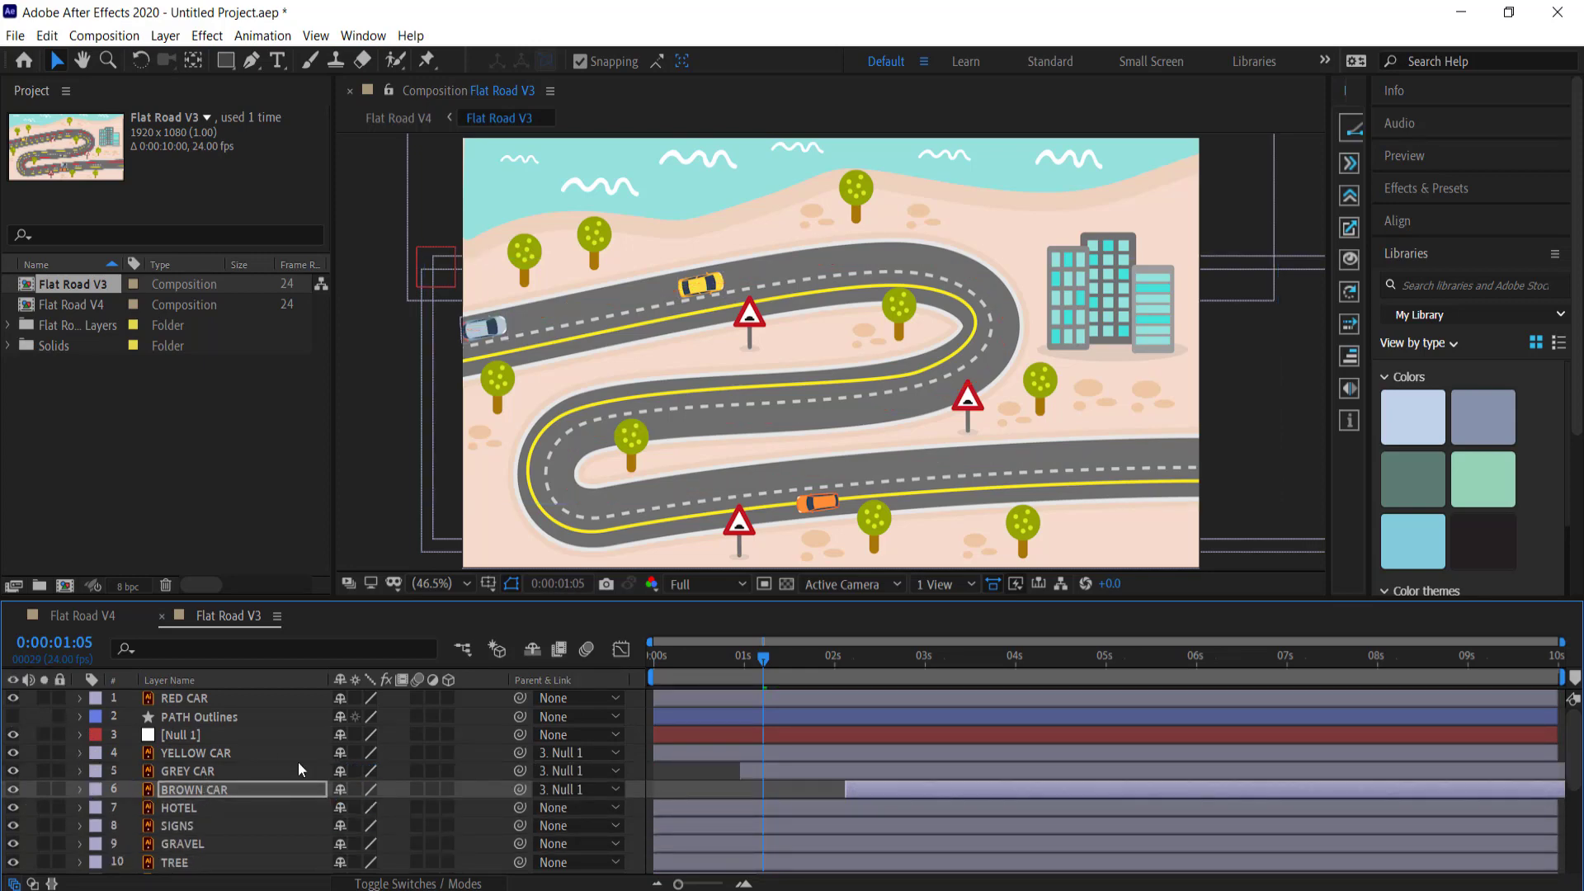
Step: Create shapes from the PATH V2 vector layer and move the resulting outlines layer to the top of the layer stack
scroll(298, 761, down, 3)
scroll(297, 763, down, 2)
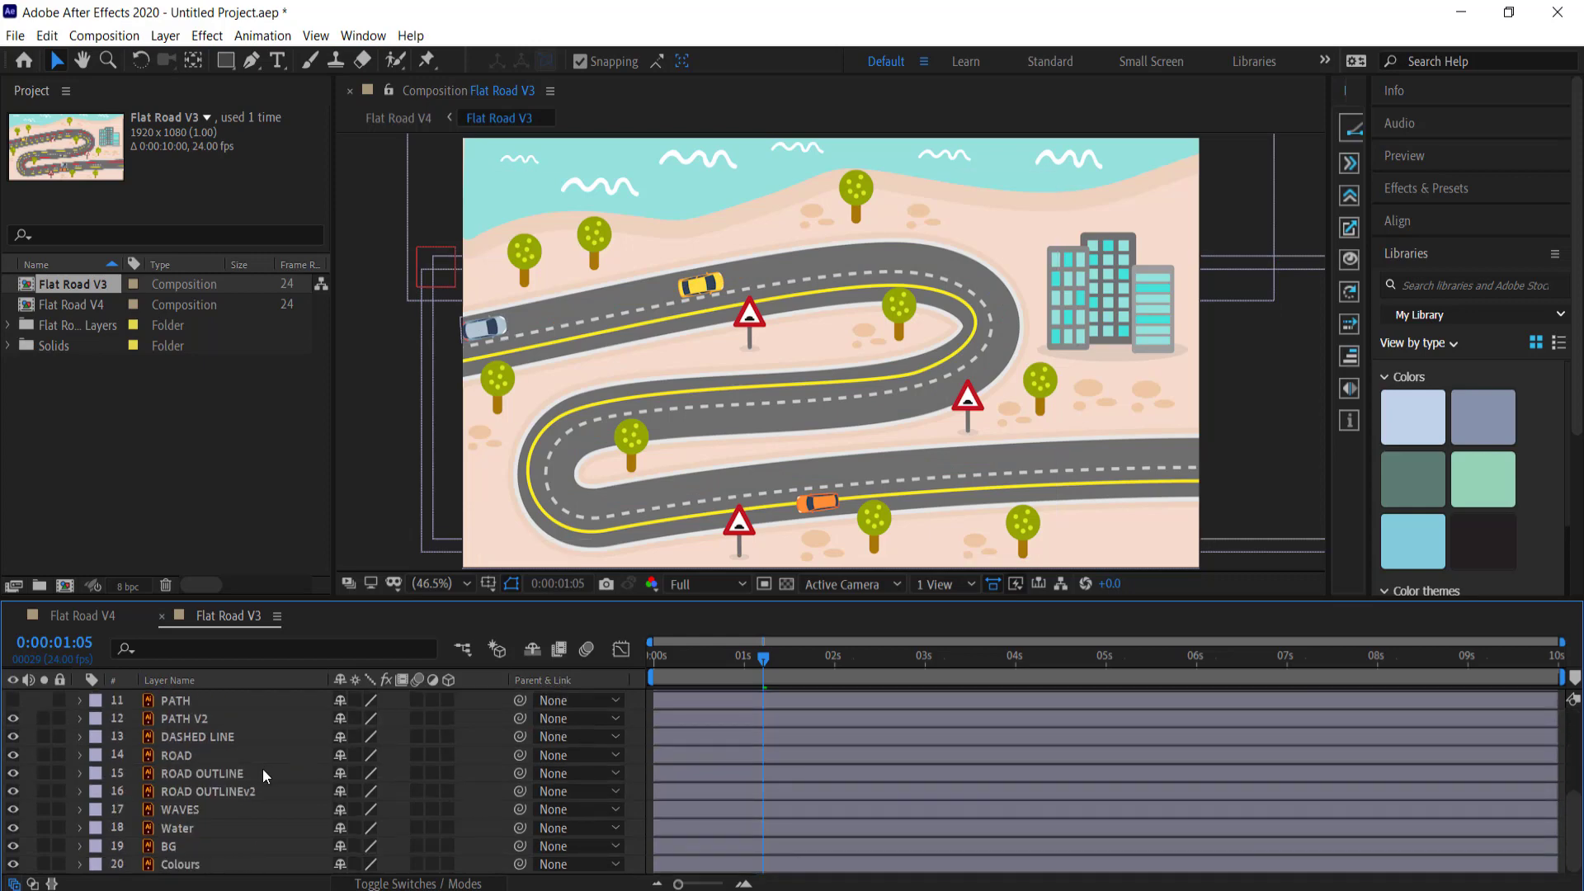
scroll(262, 769, up, 2)
click(190, 773)
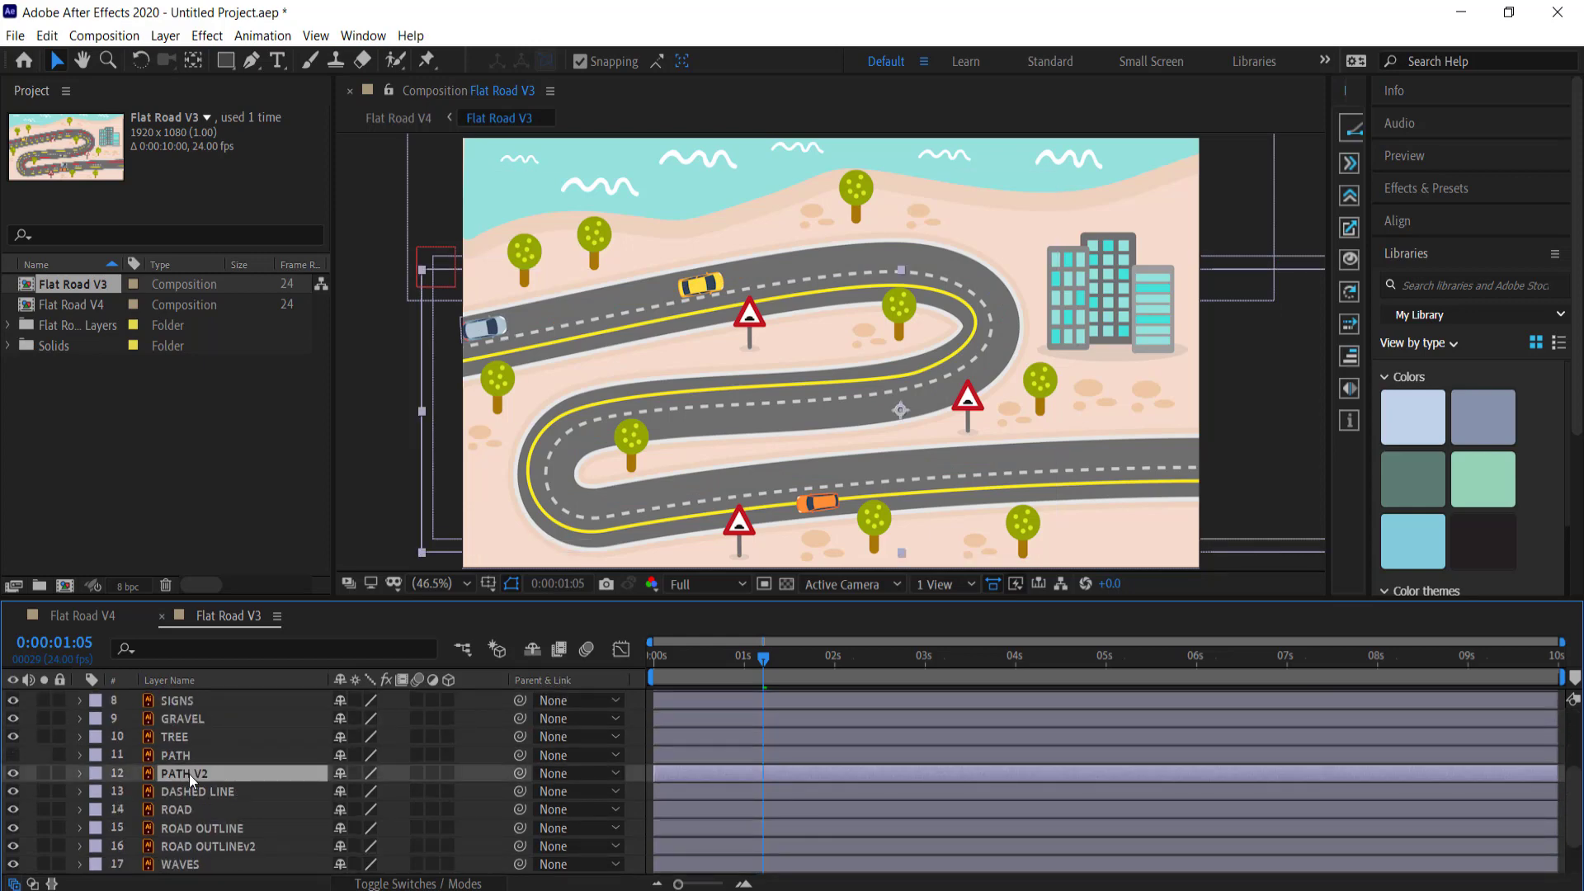
right_click(190, 774)
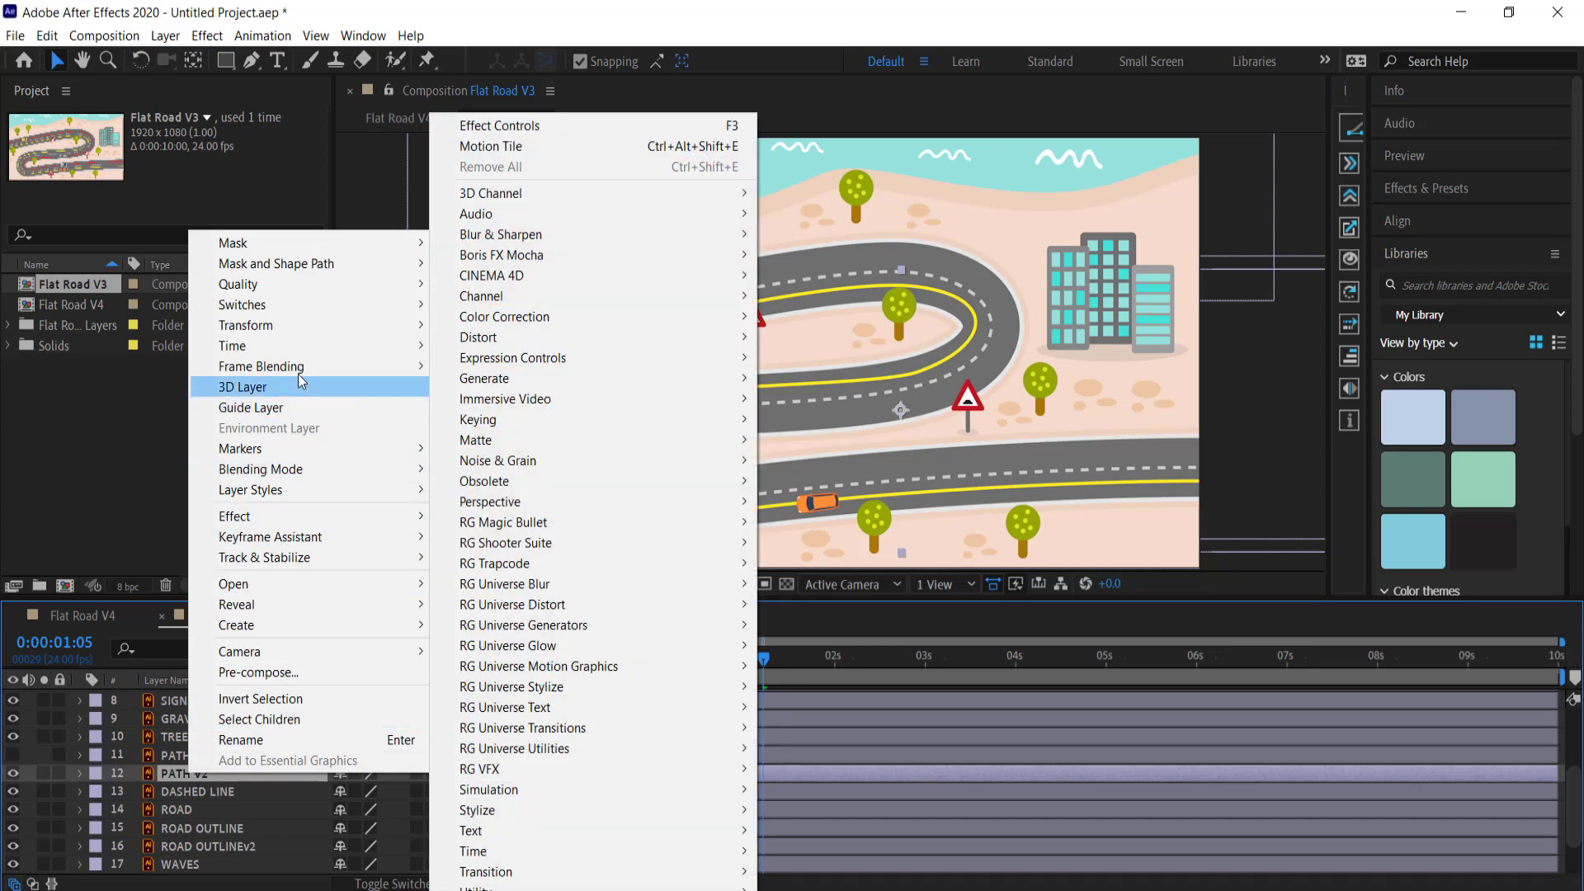
mouse_move(396, 625)
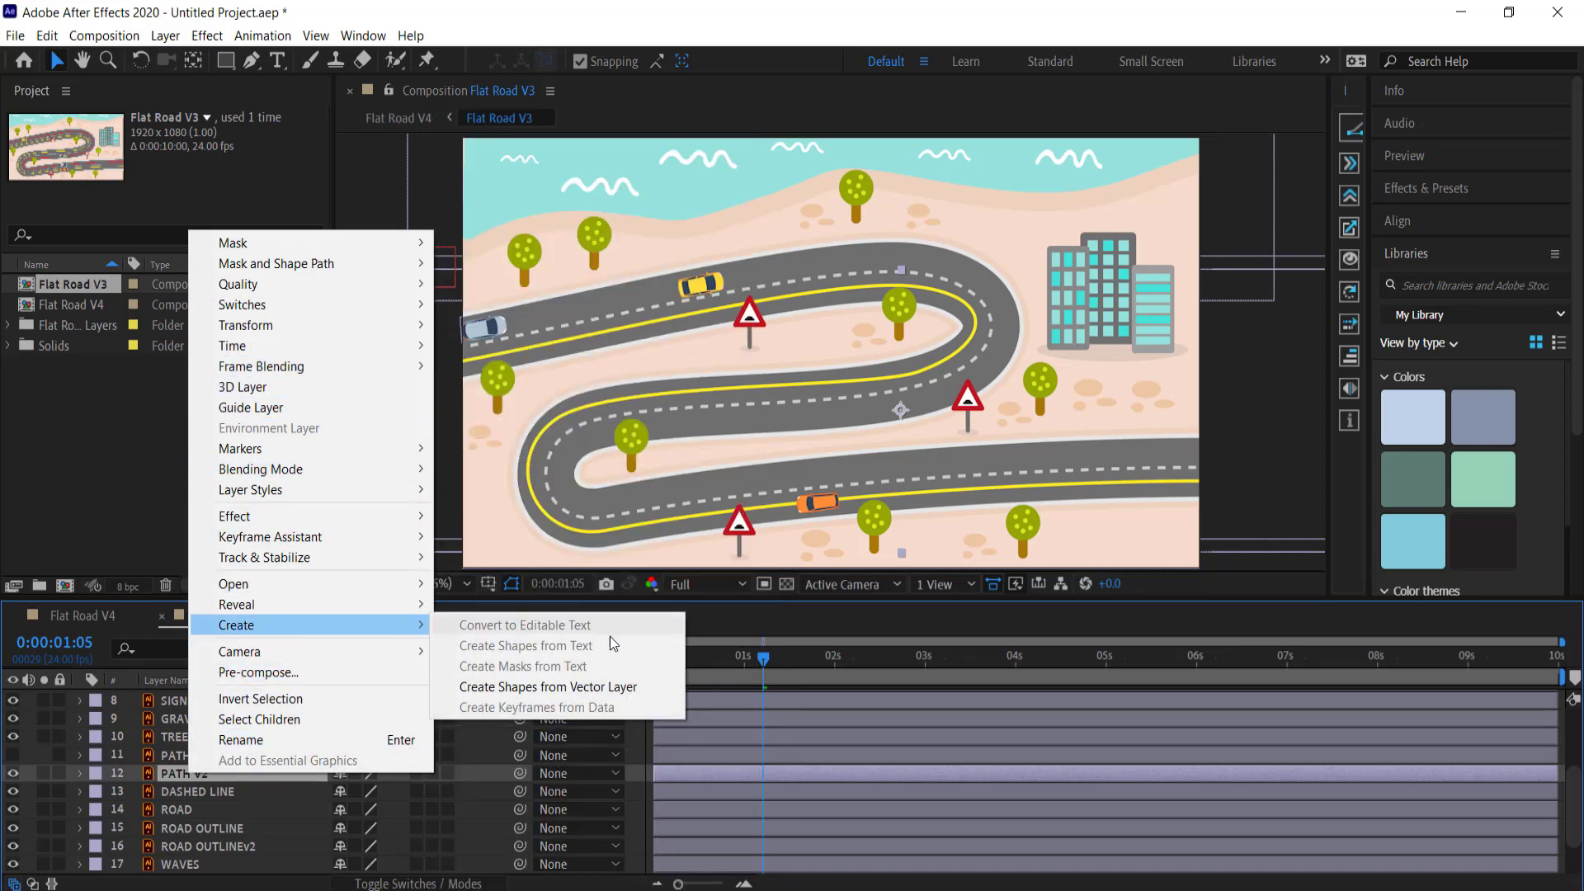
click(521, 687)
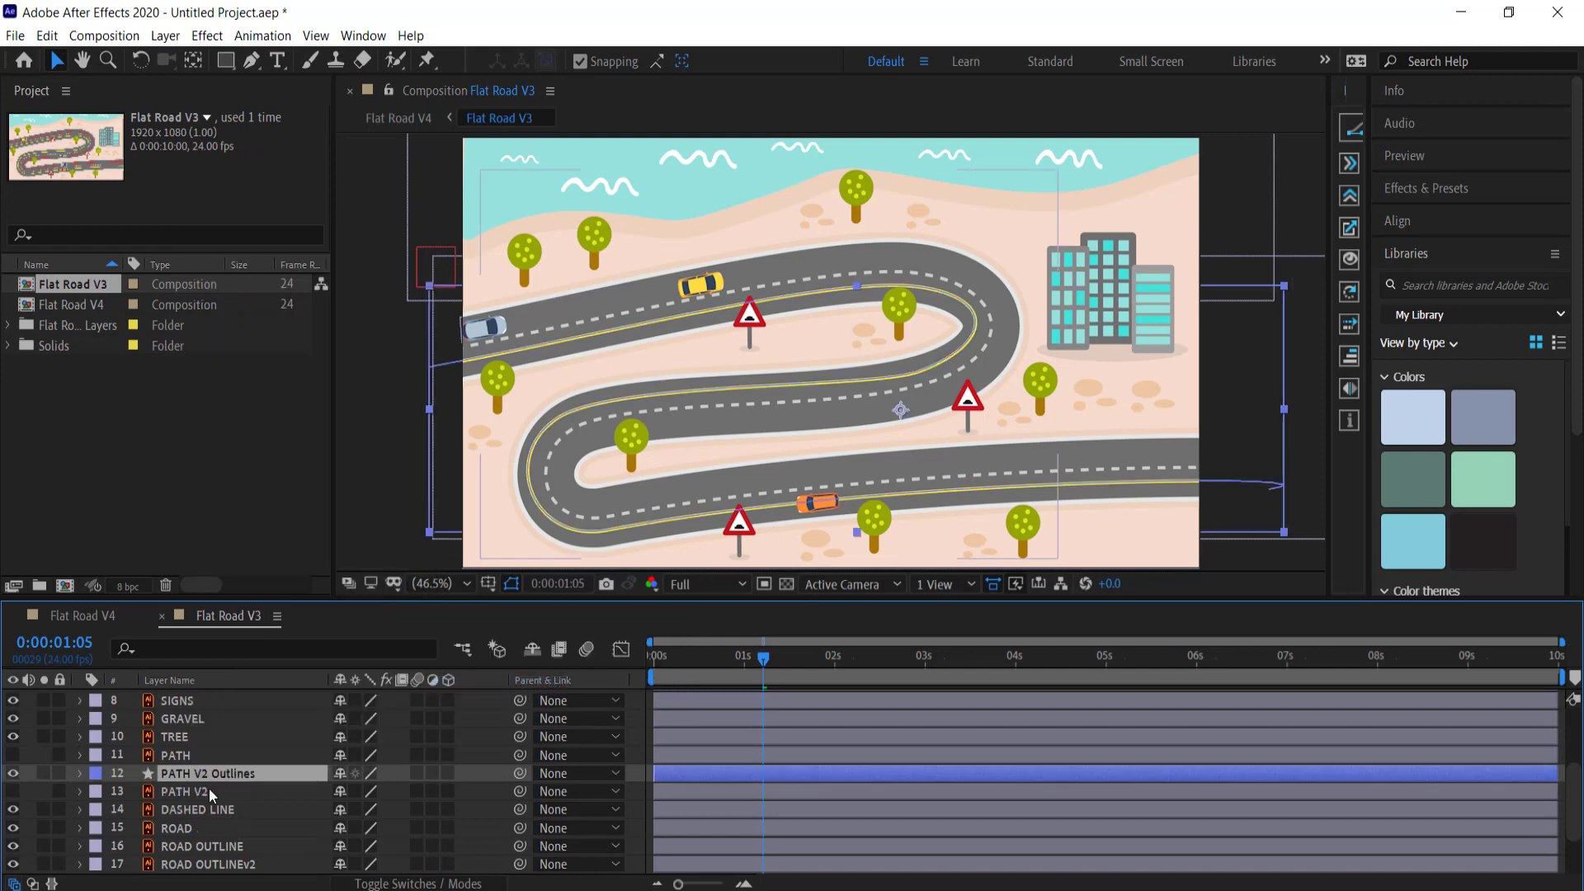
drag(187, 775, 200, 690)
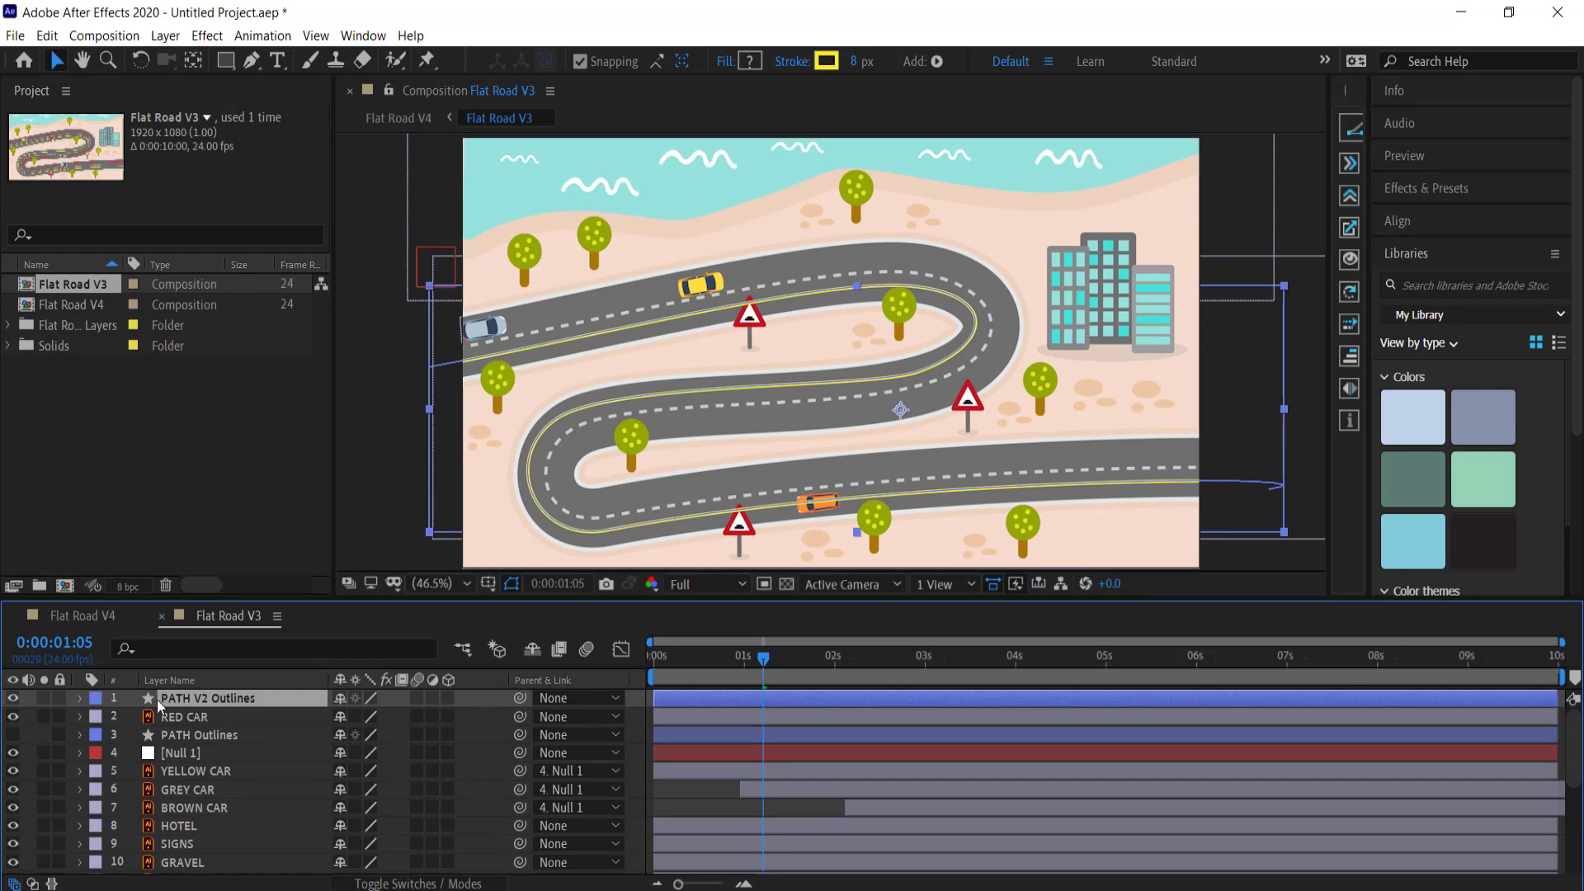
Step: Expand the PATH V2 Outlines contents down to Path 1 and copy its Path property
click(81, 701)
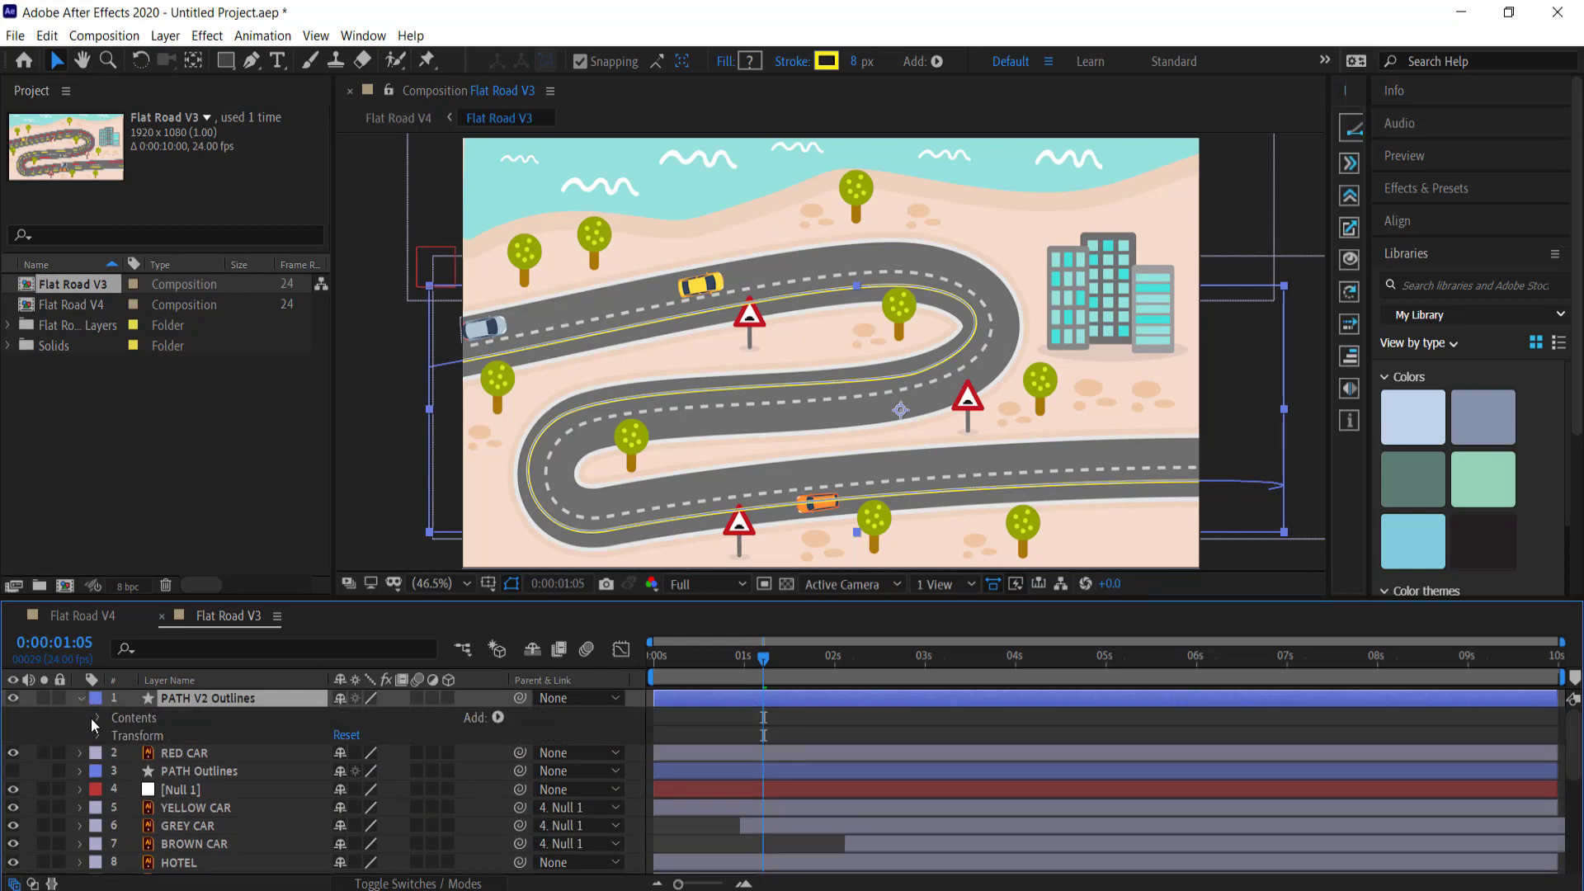
click(95, 718)
click(115, 736)
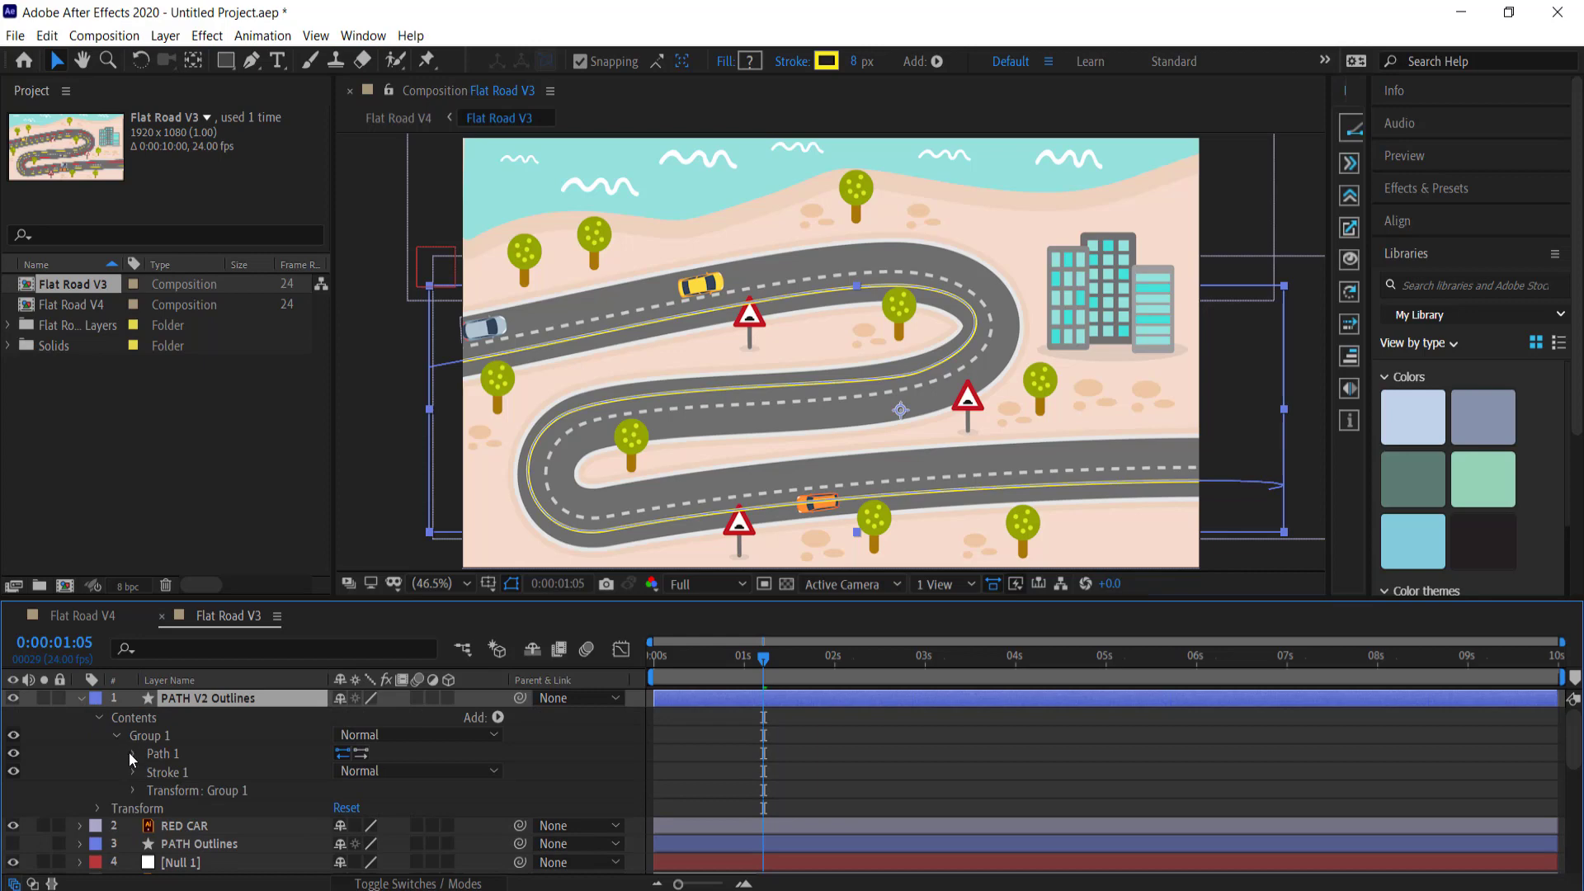
click(132, 753)
click(190, 770)
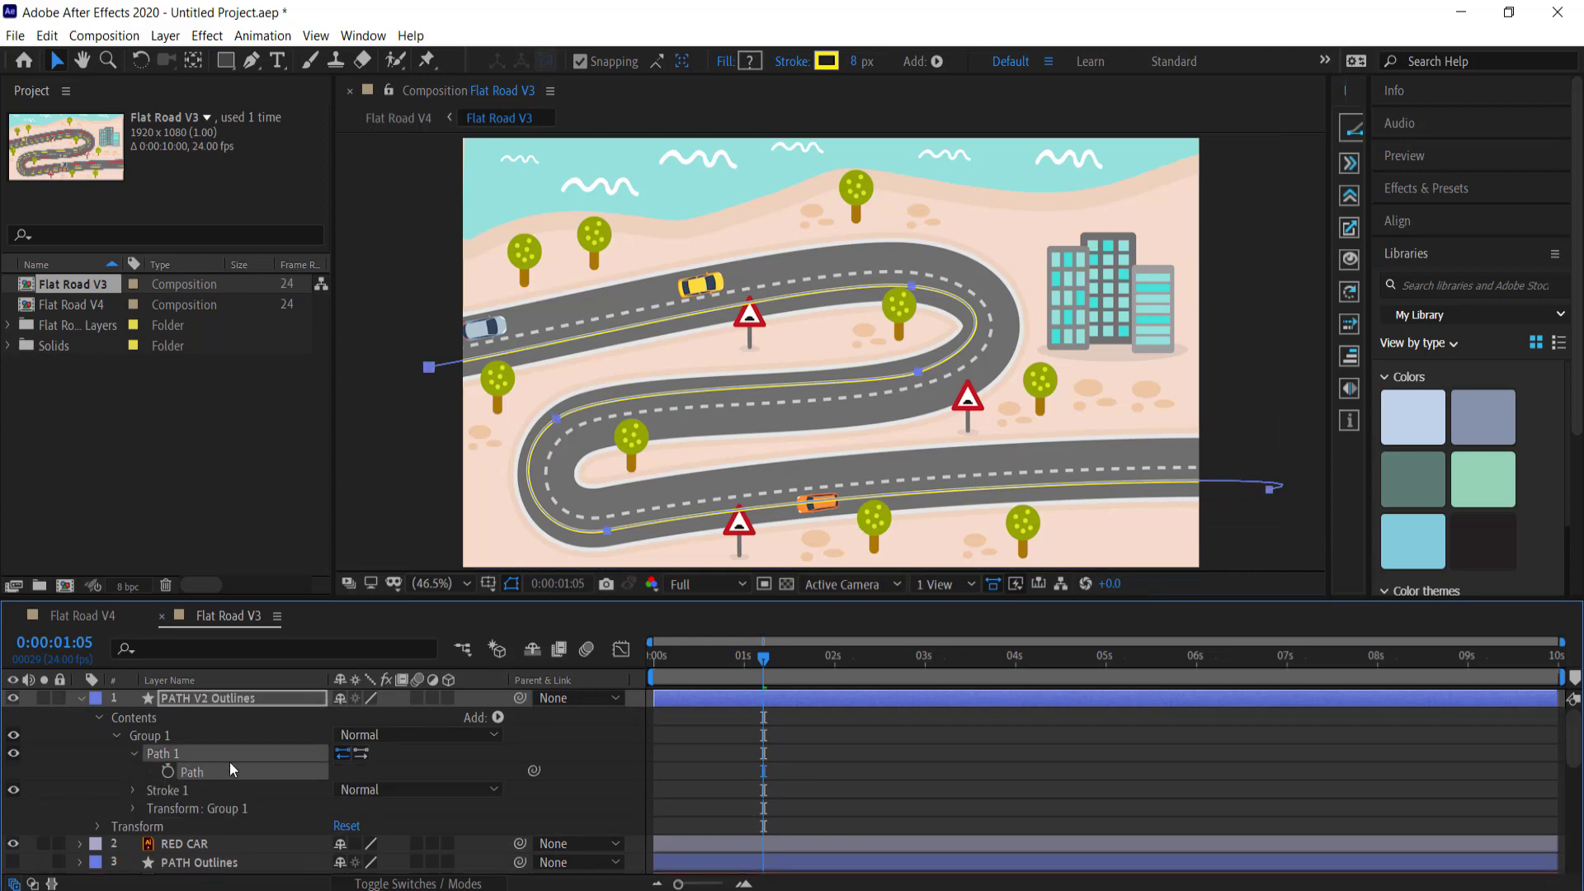
Step: At 0:00:00:00, enable Position keyframing on the RED CAR layer and paste the copied path into it
click(189, 845)
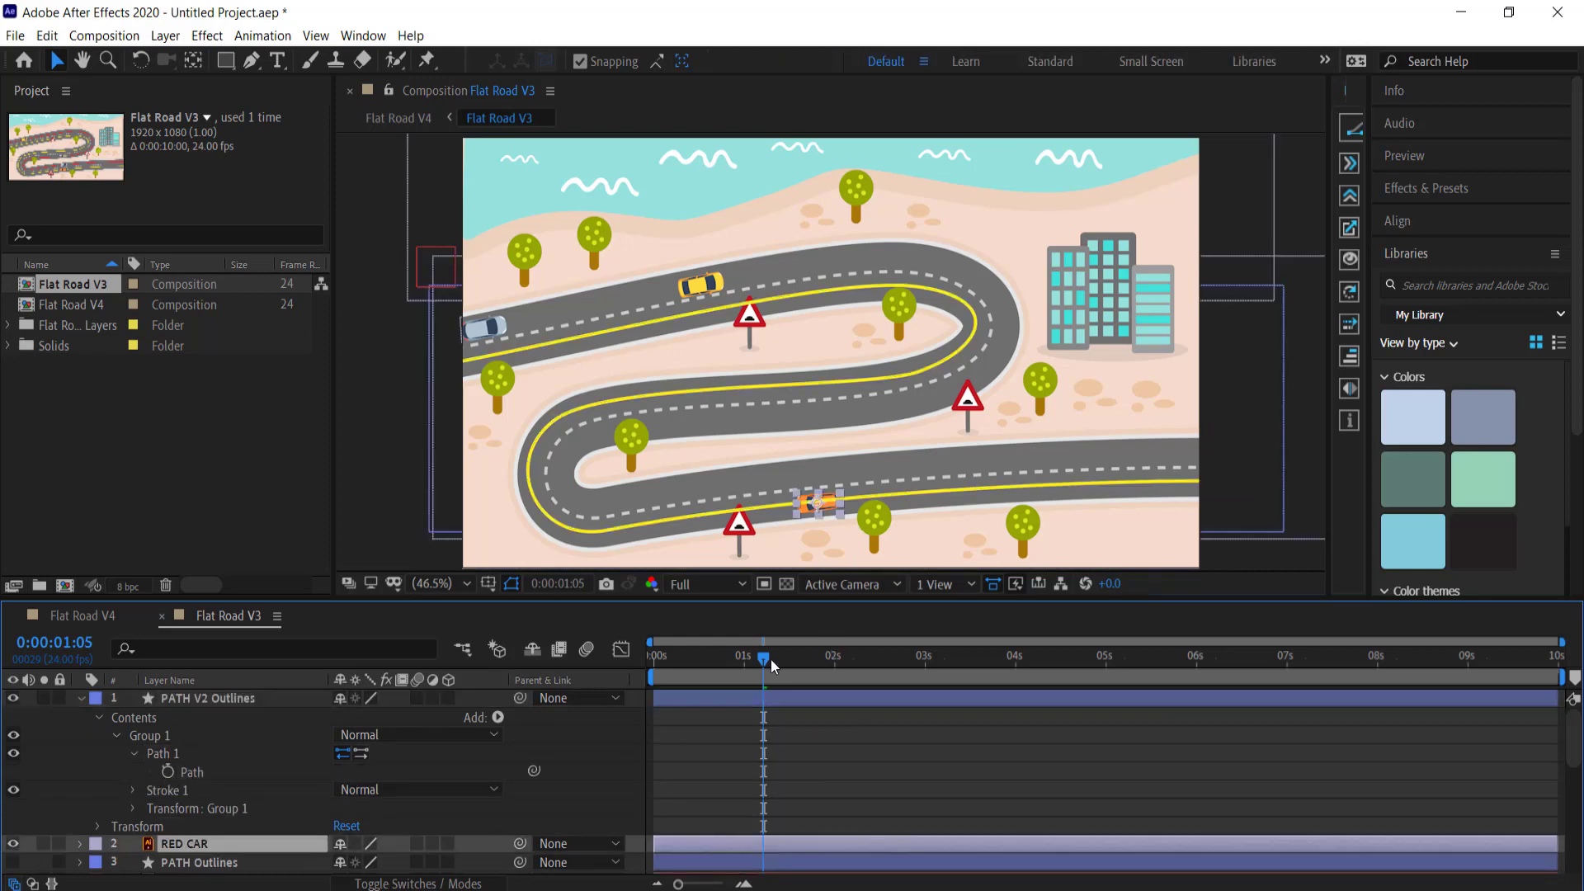
drag(764, 656, 611, 656)
scroll(288, 725, down, 3)
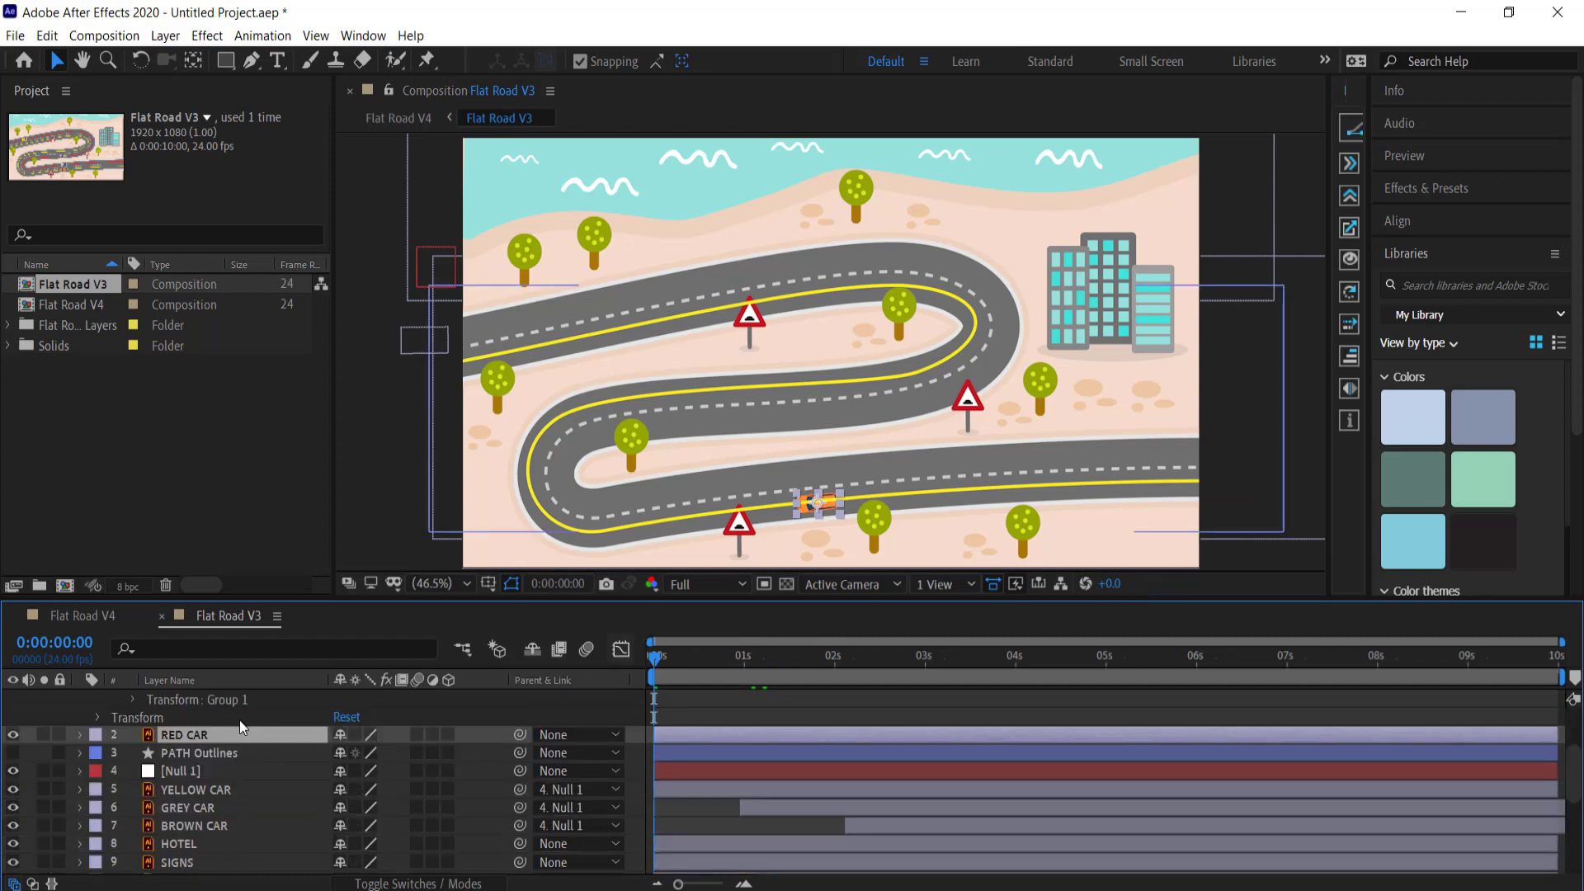
key(p)
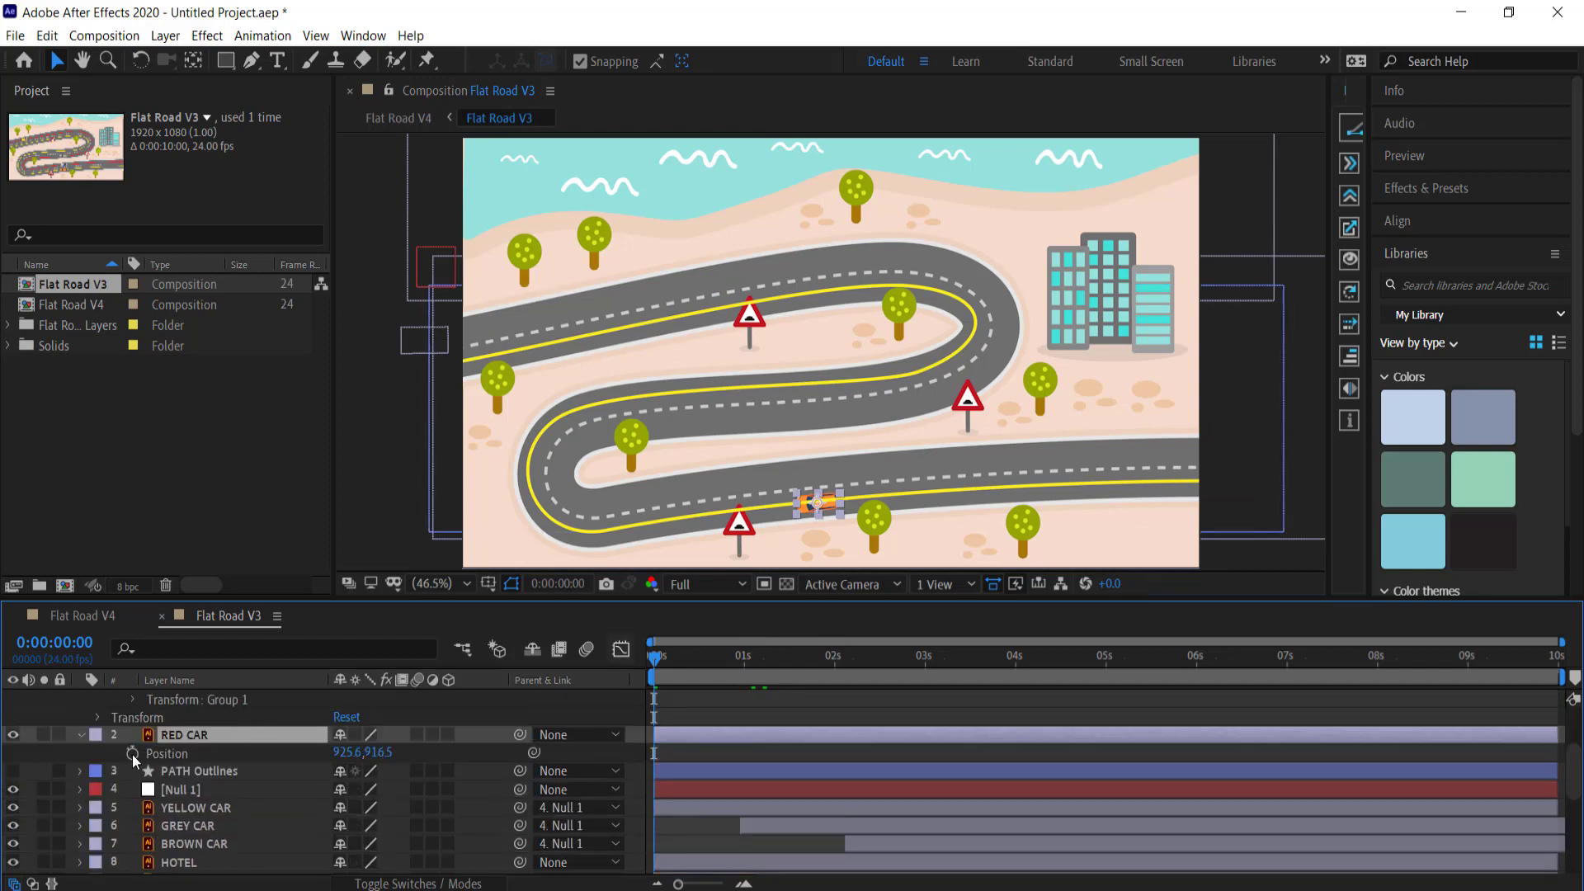
click(132, 752)
key(ctrl+v)
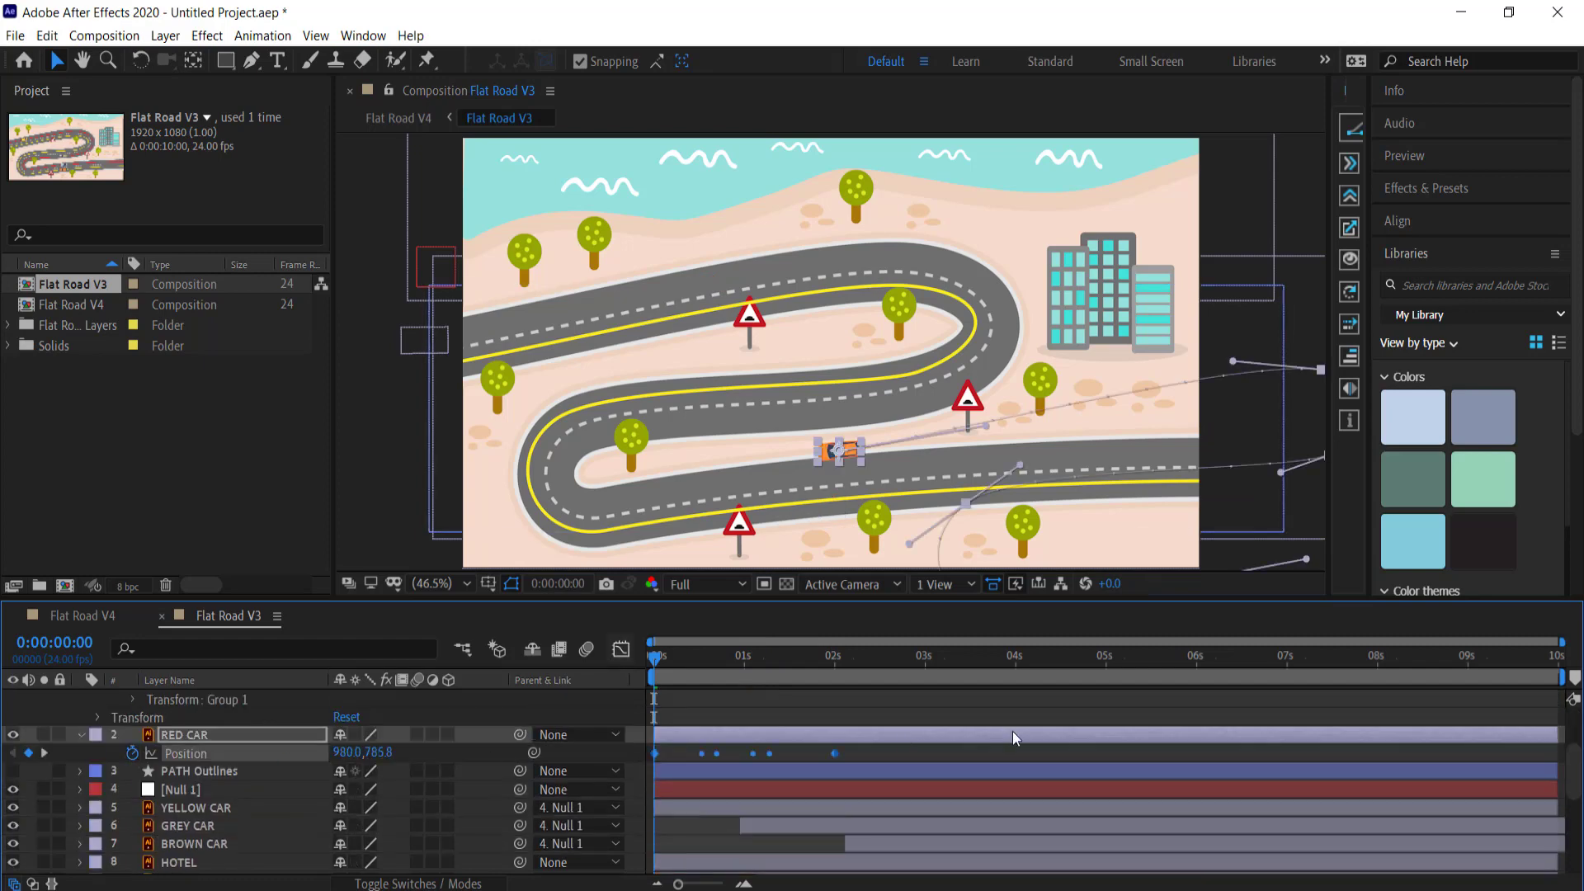
Step: Add a null object above the RED CAR layer and parent the RED CAR to it
right_click(632, 733)
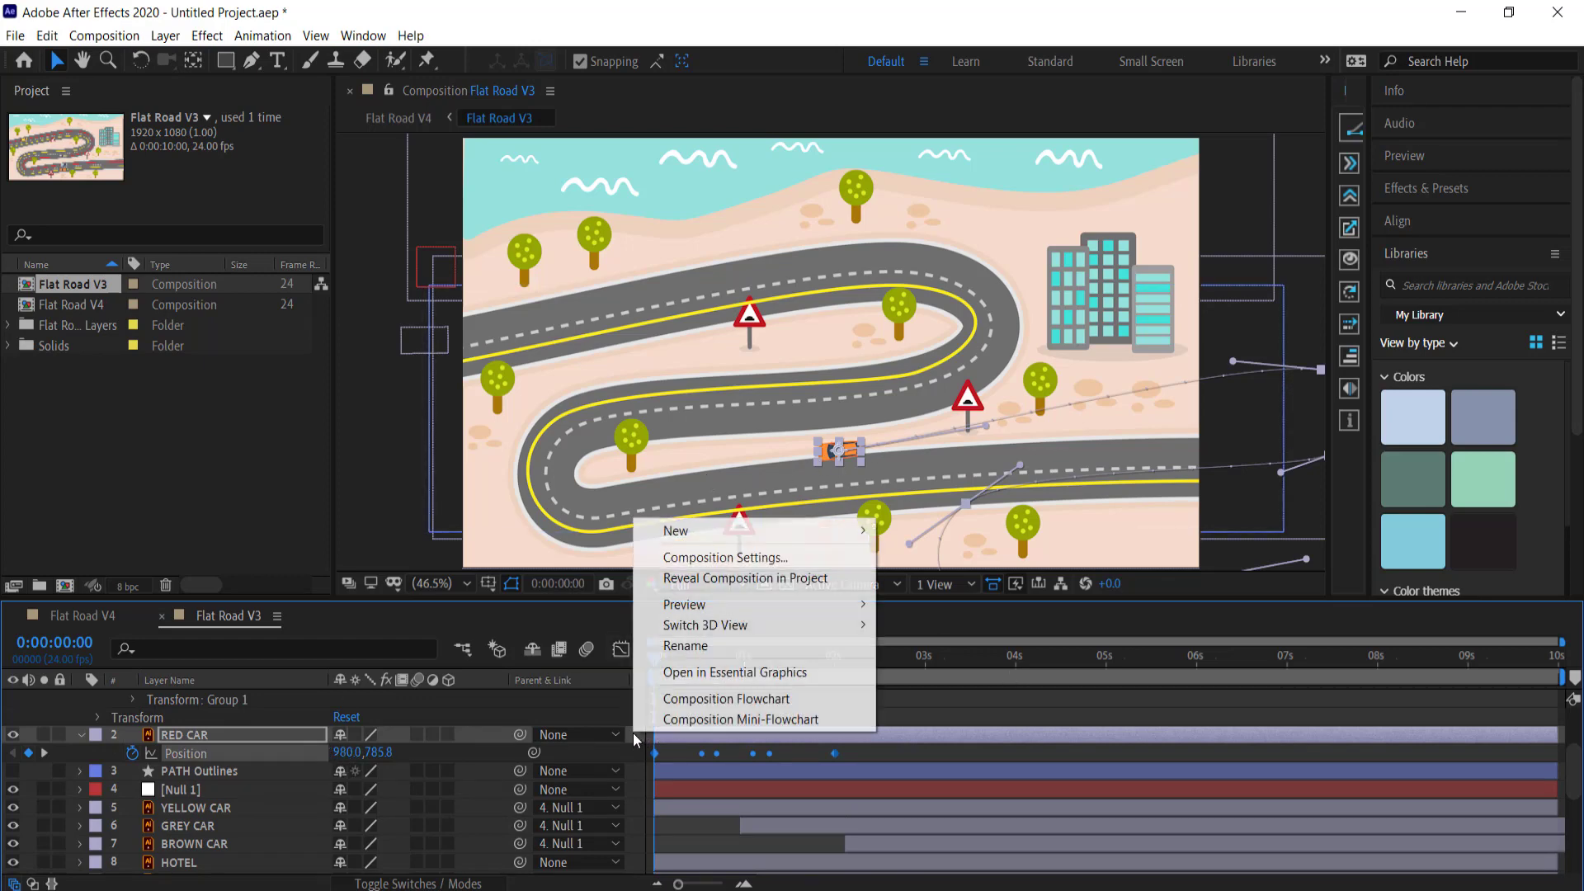
mouse_move(707, 530)
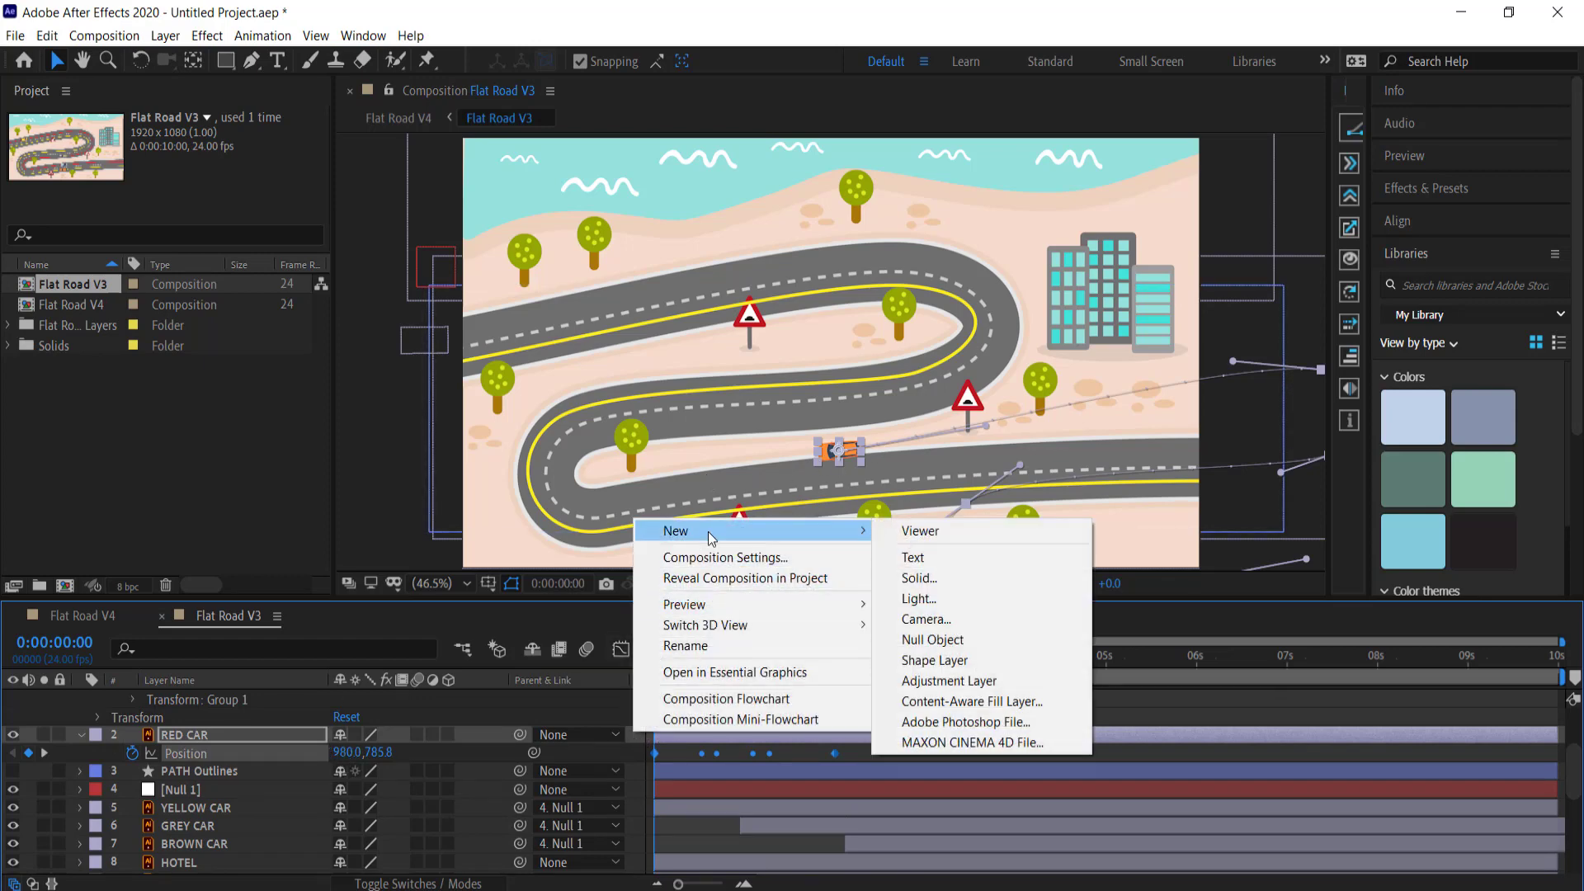
click(933, 640)
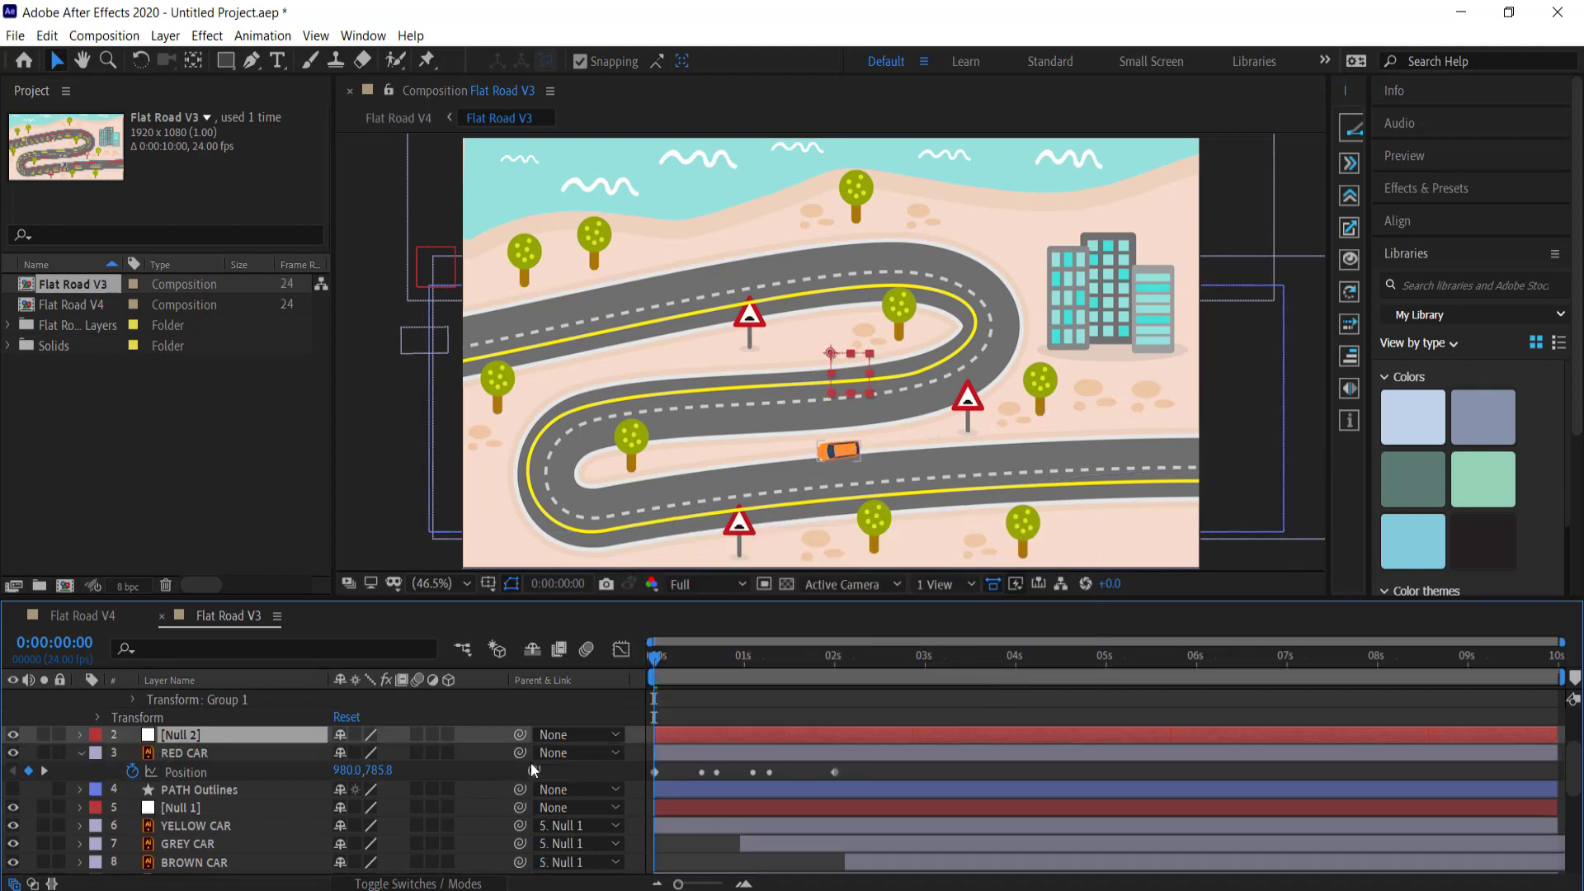
drag(520, 756, 194, 731)
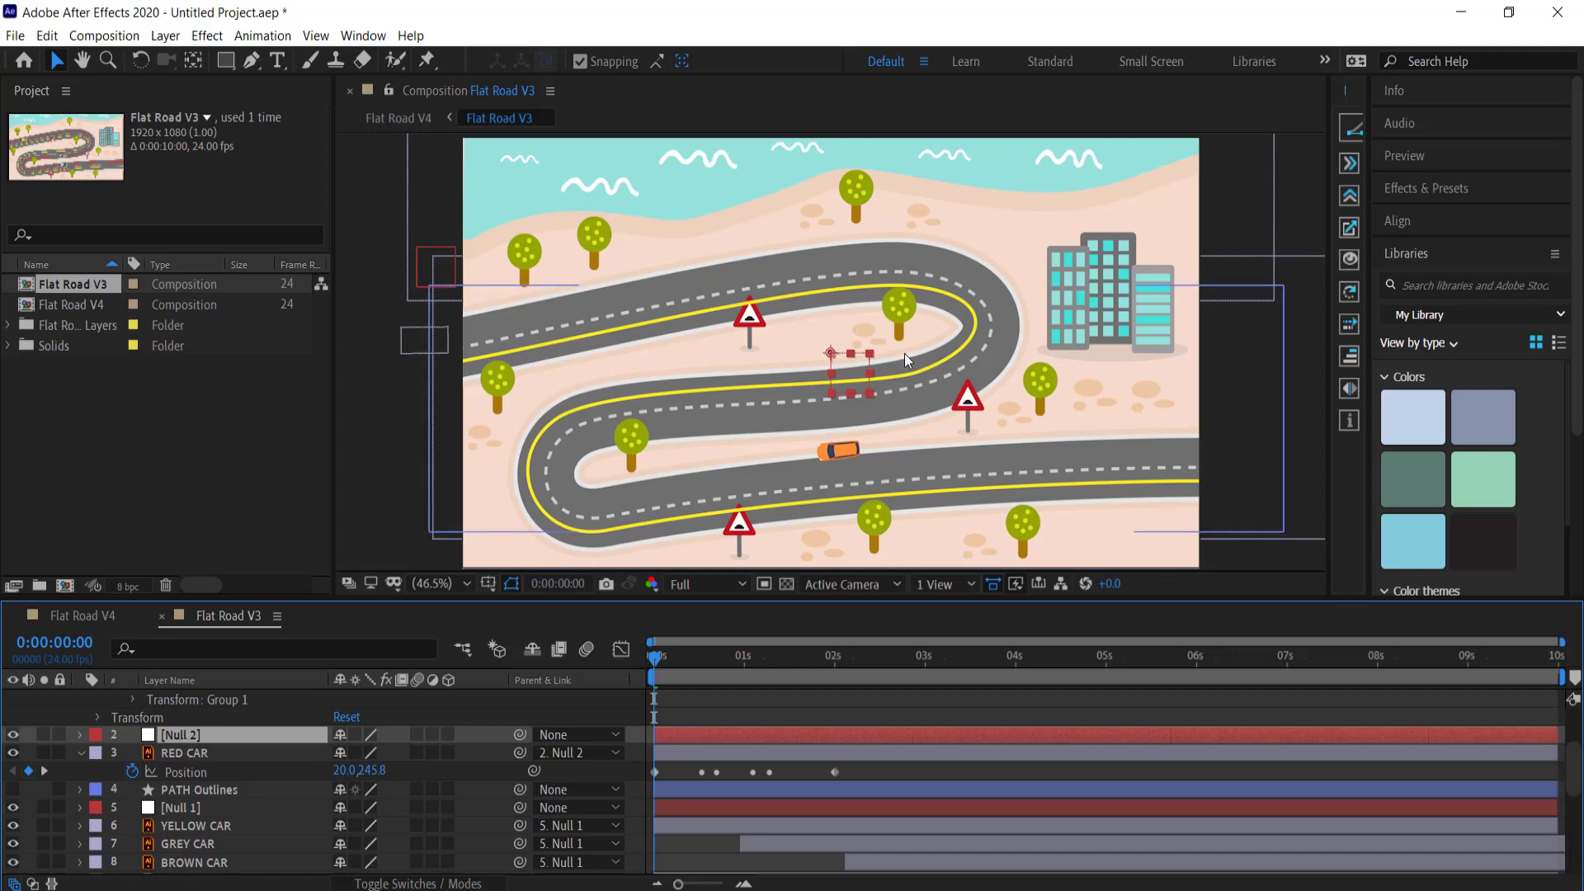
Step: Move the RED CAR's parent null so the car's motion path lines up with the yellow road line
drag(833, 357, 409, 275)
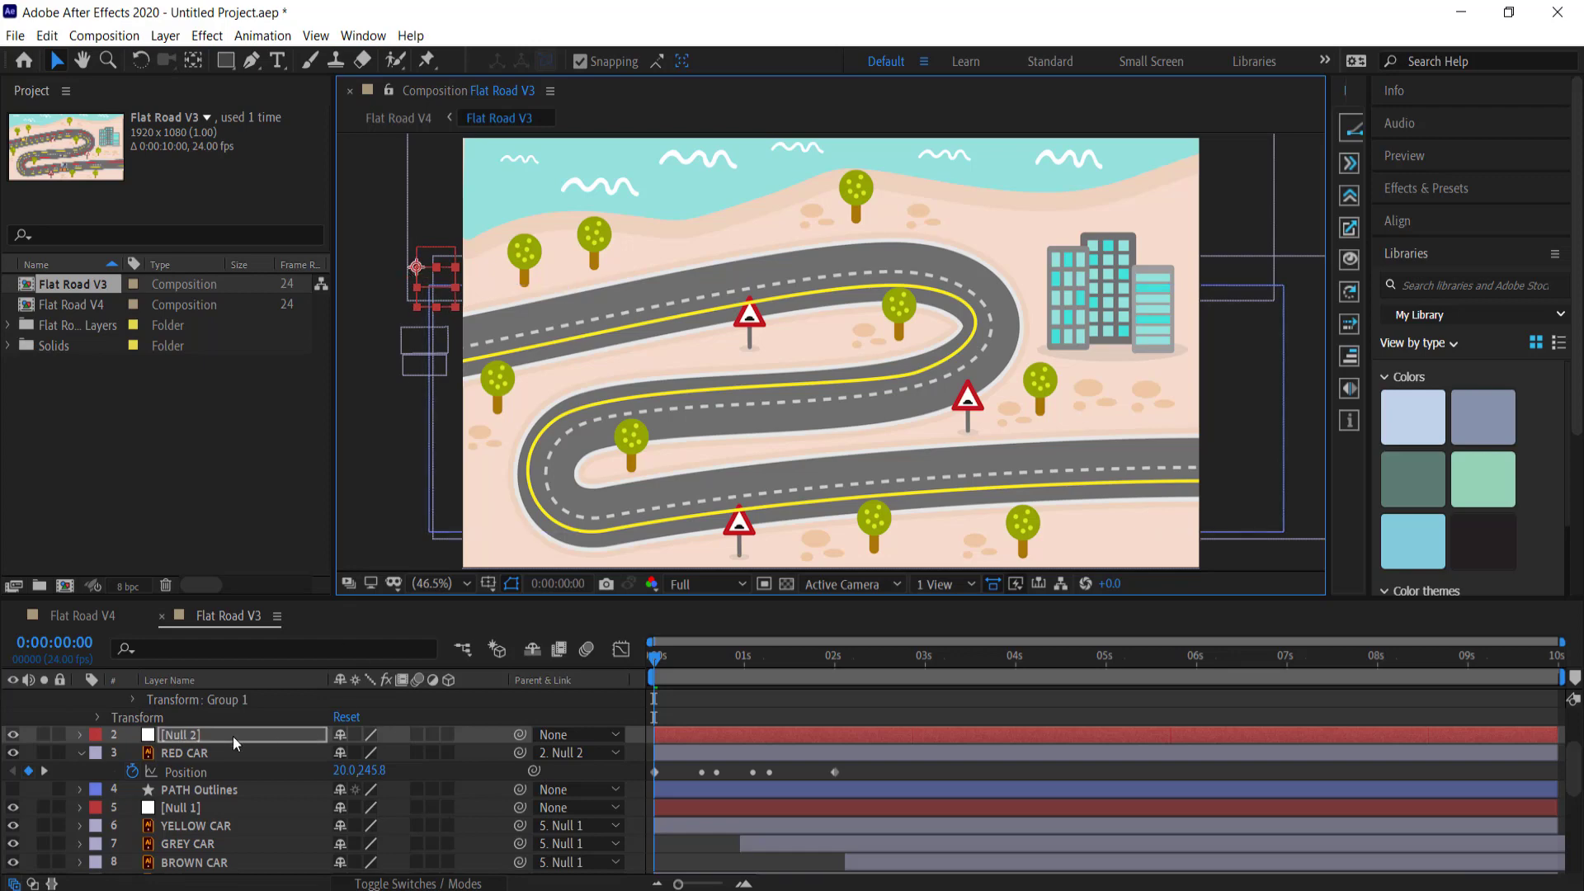
click(202, 747)
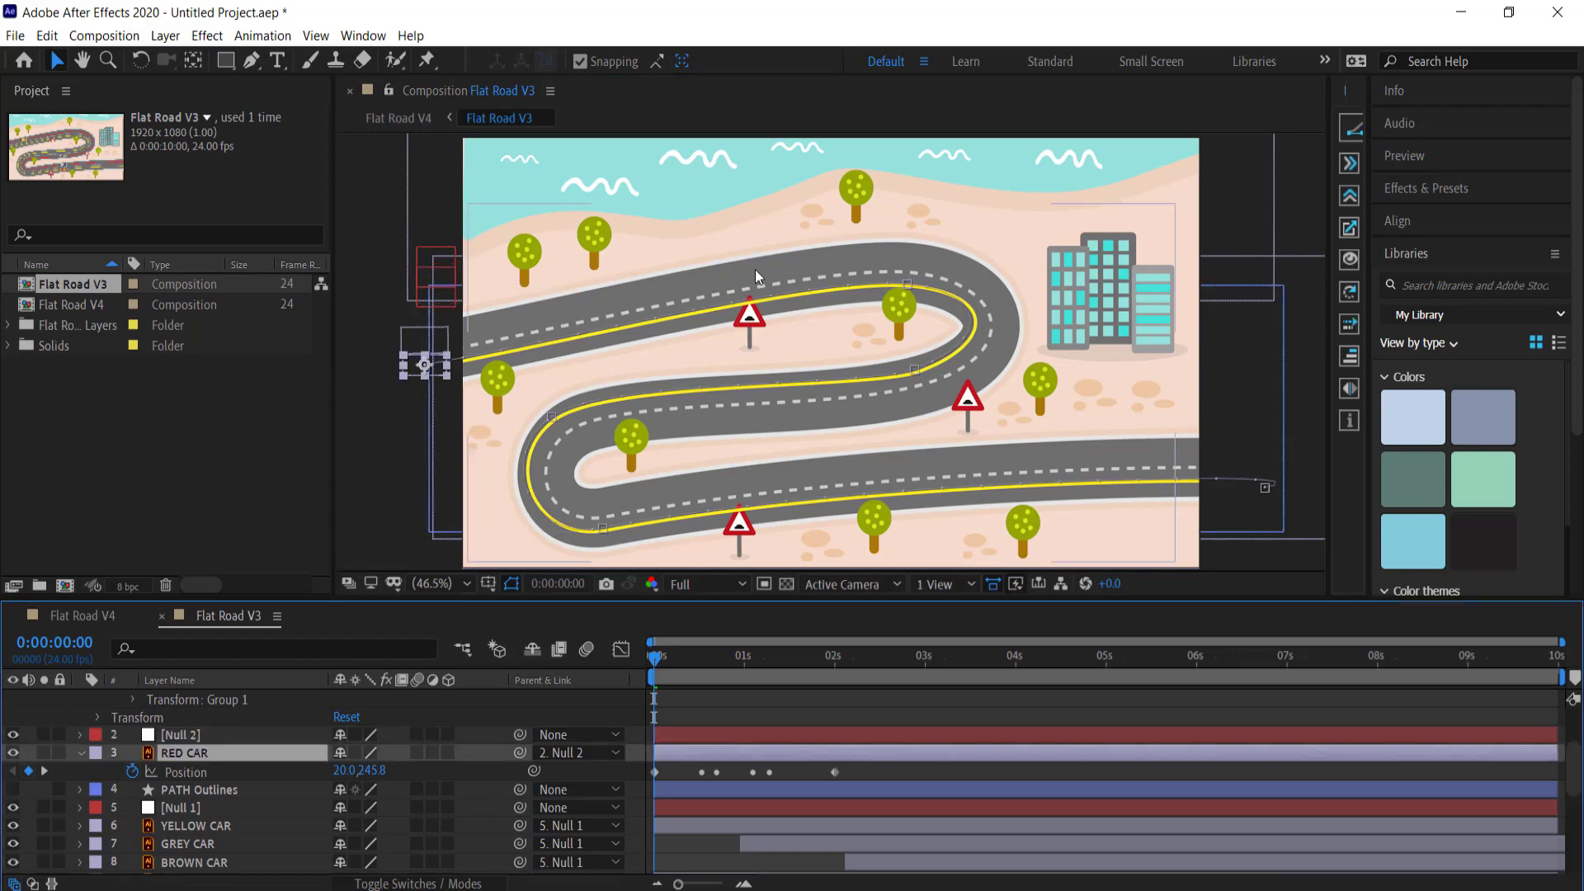
click(197, 741)
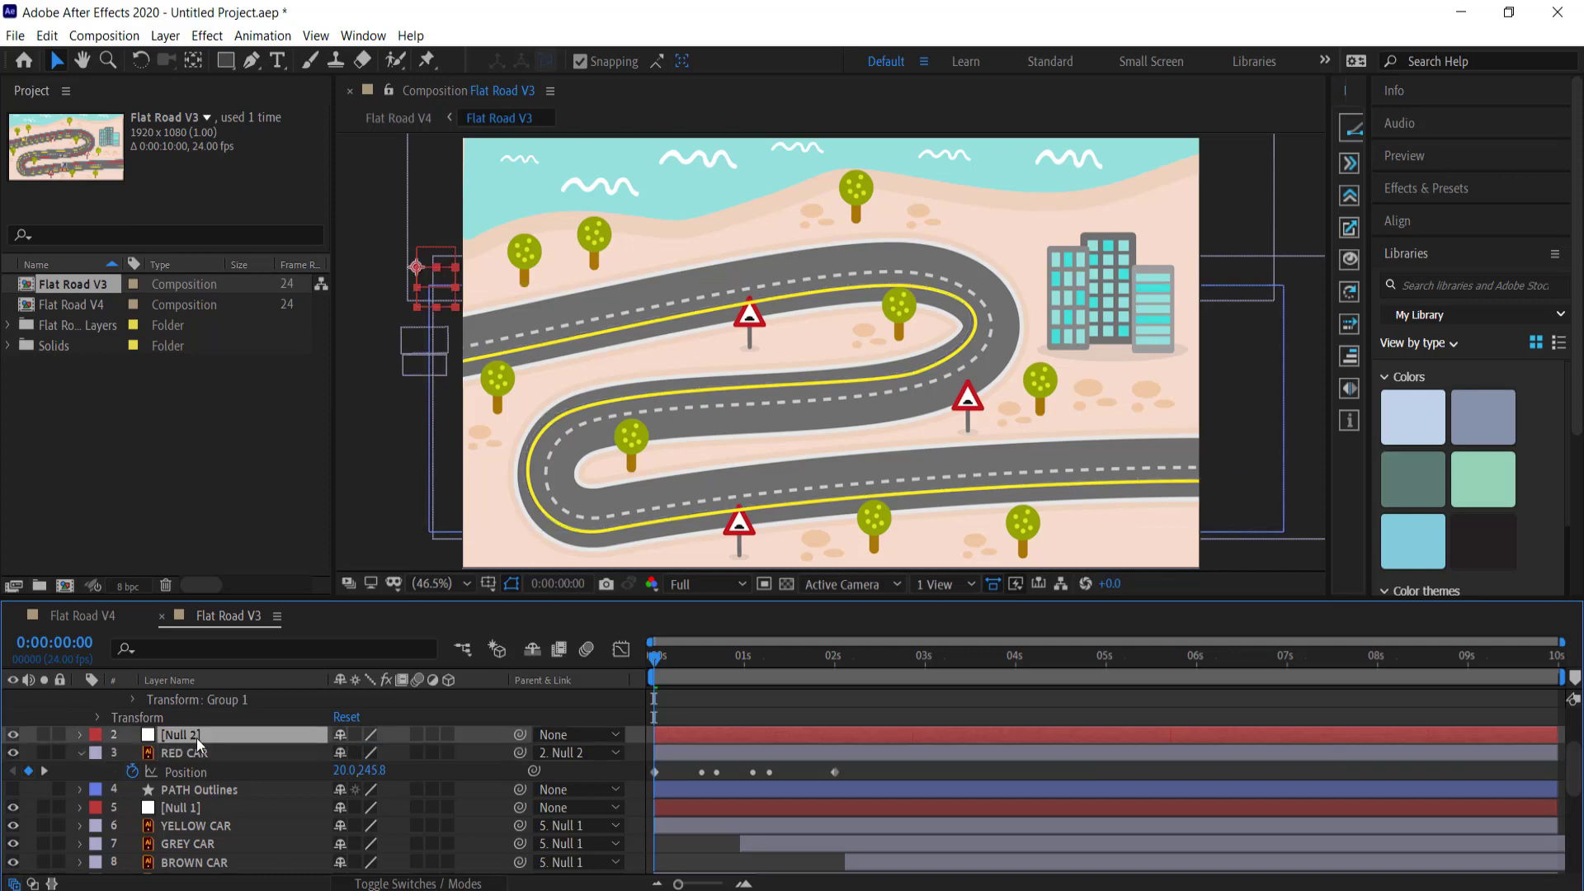
key(Return)
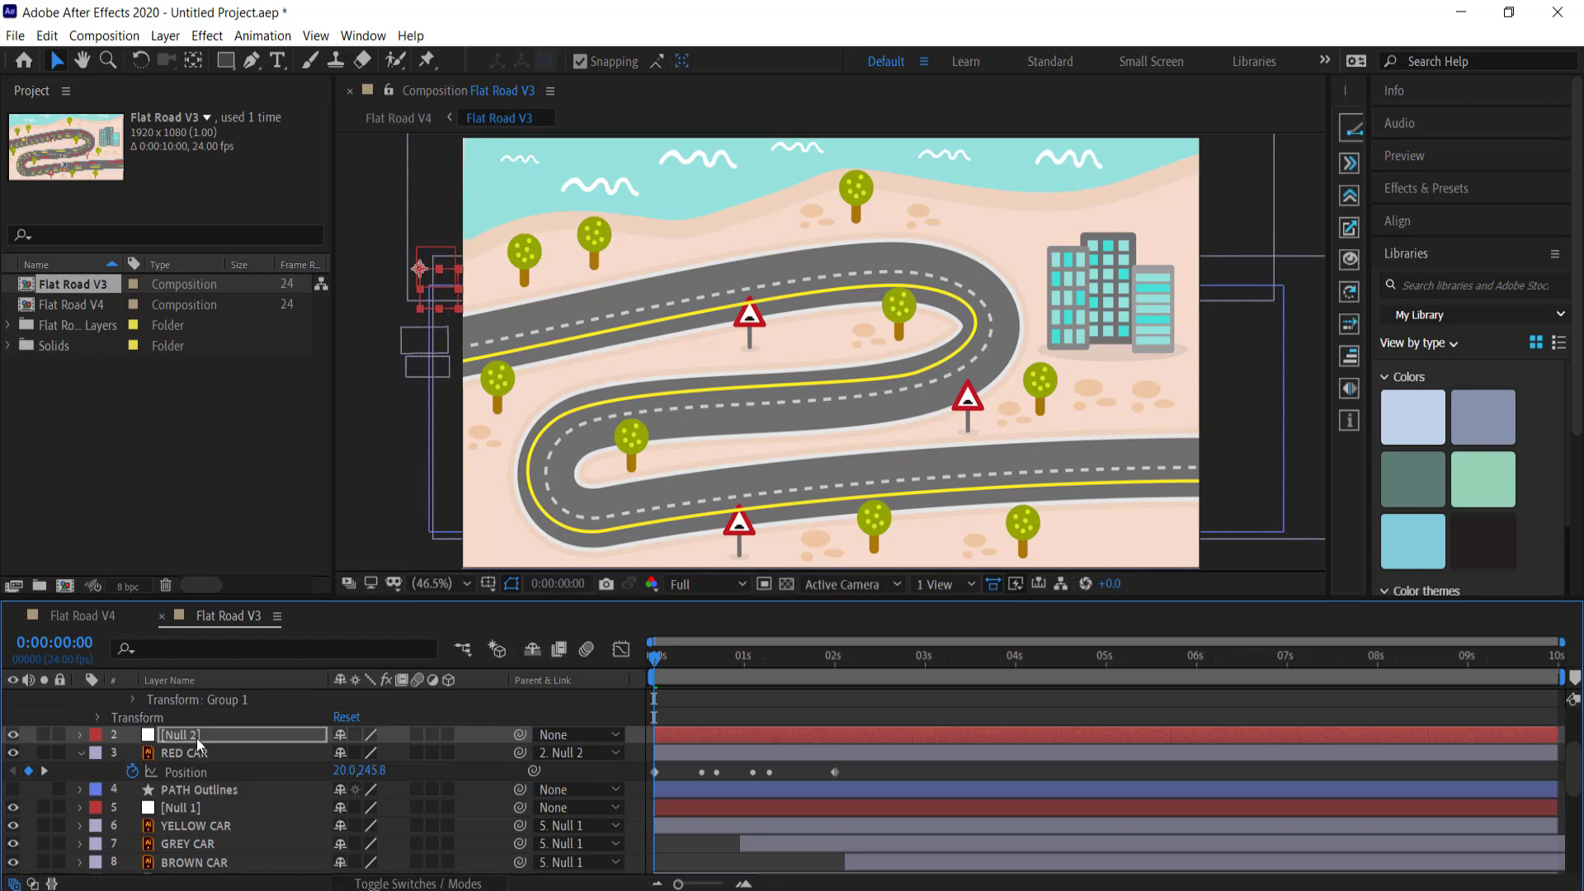
Step: Time-reverse all of the RED CAR's Position keyframes and scrub the timeline to check its travel direction
click(192, 754)
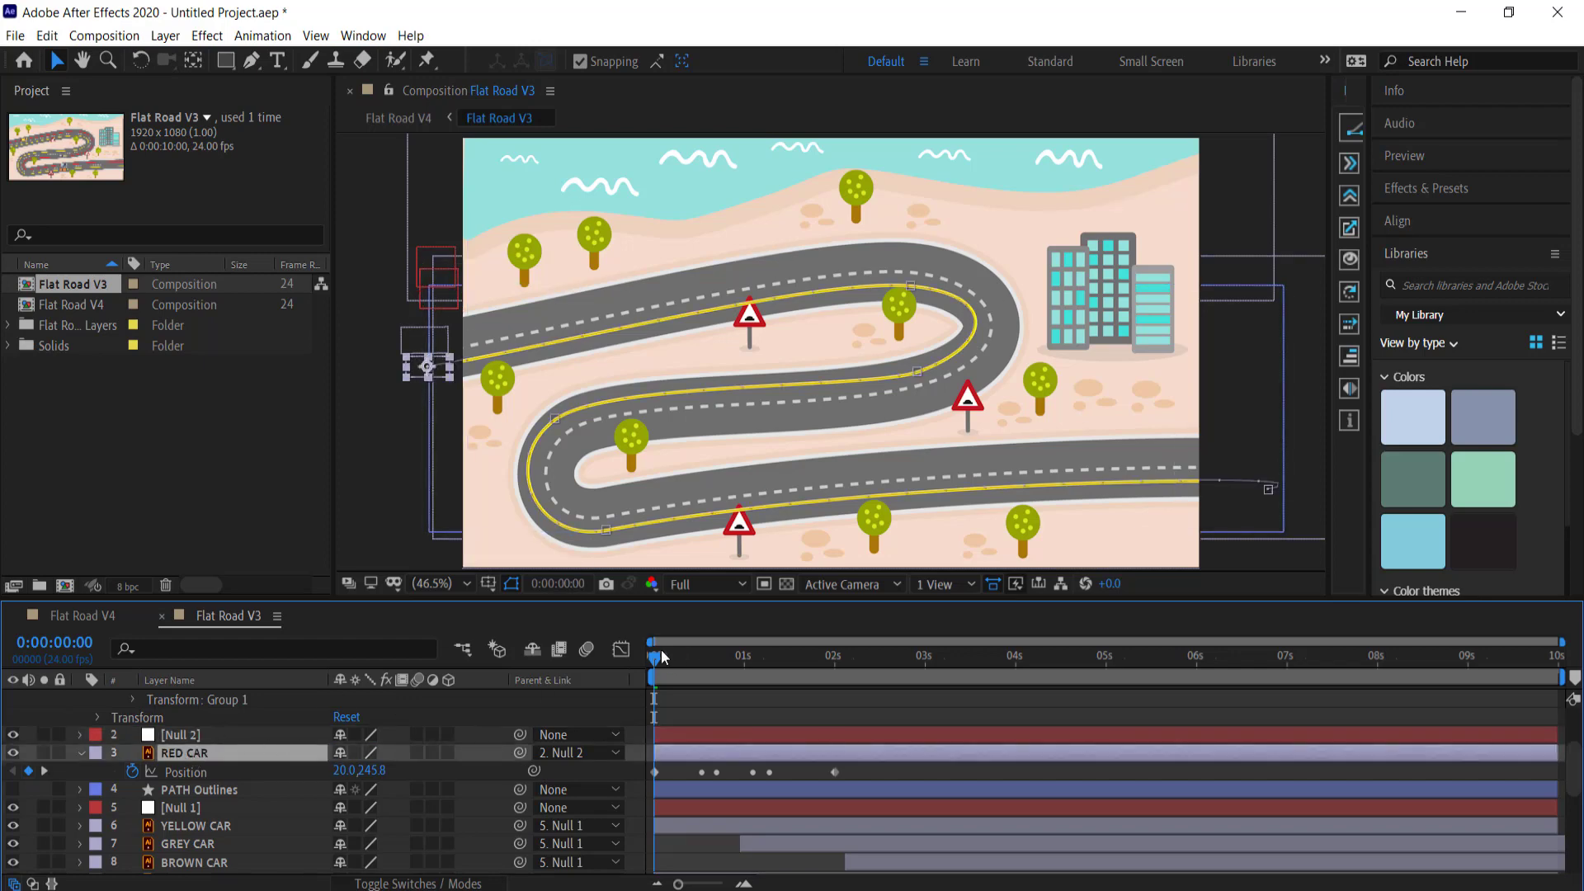
drag(657, 660, 767, 675)
drag(859, 772, 645, 779)
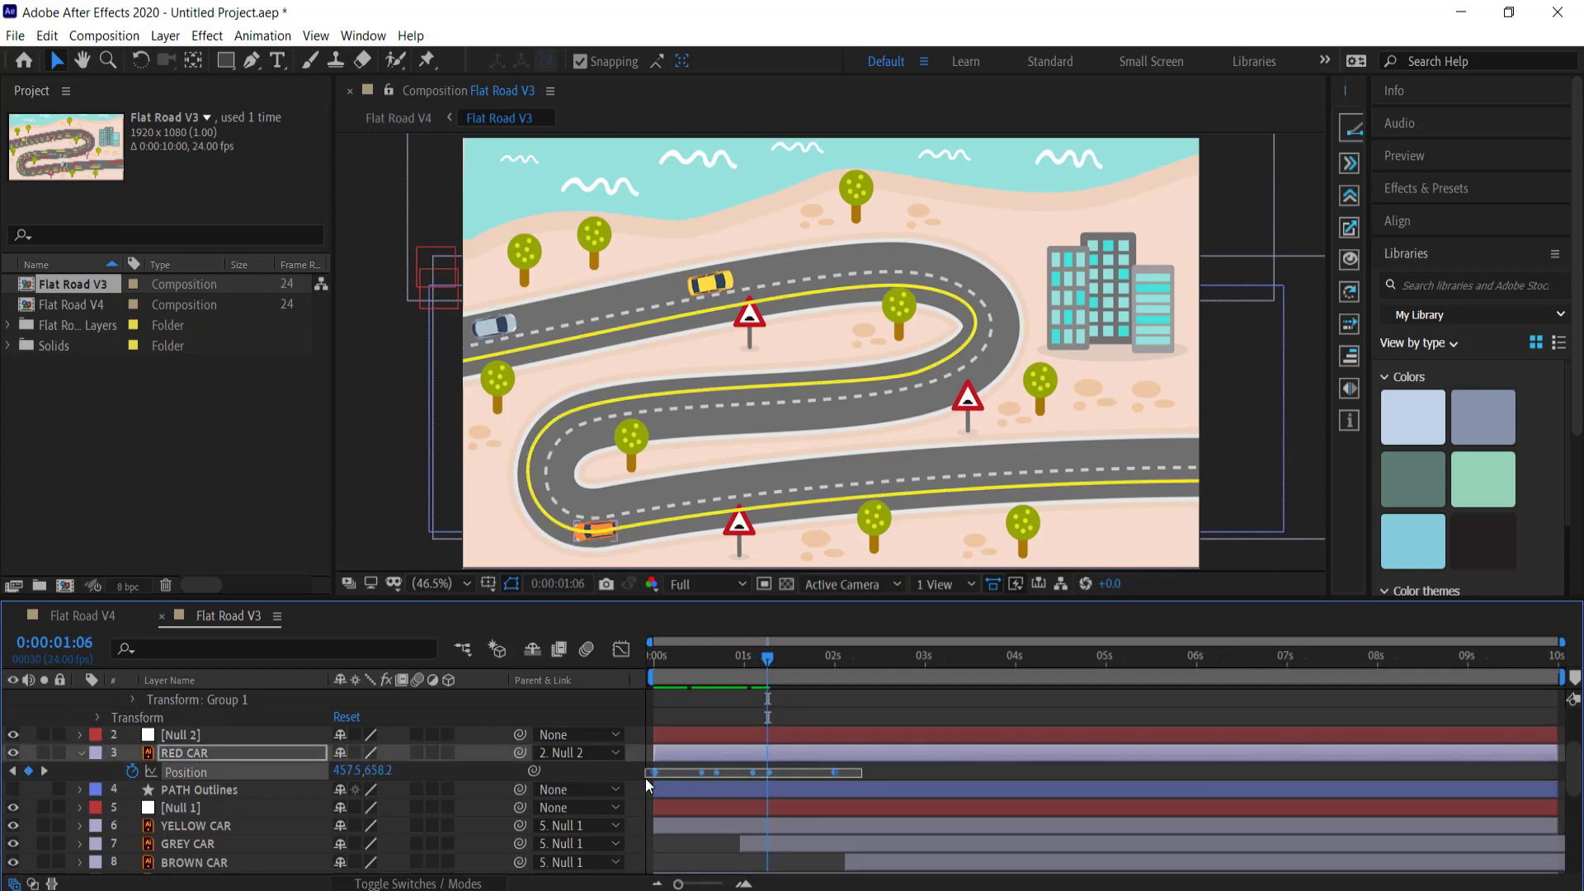
right_click(655, 774)
mouse_move(739, 762)
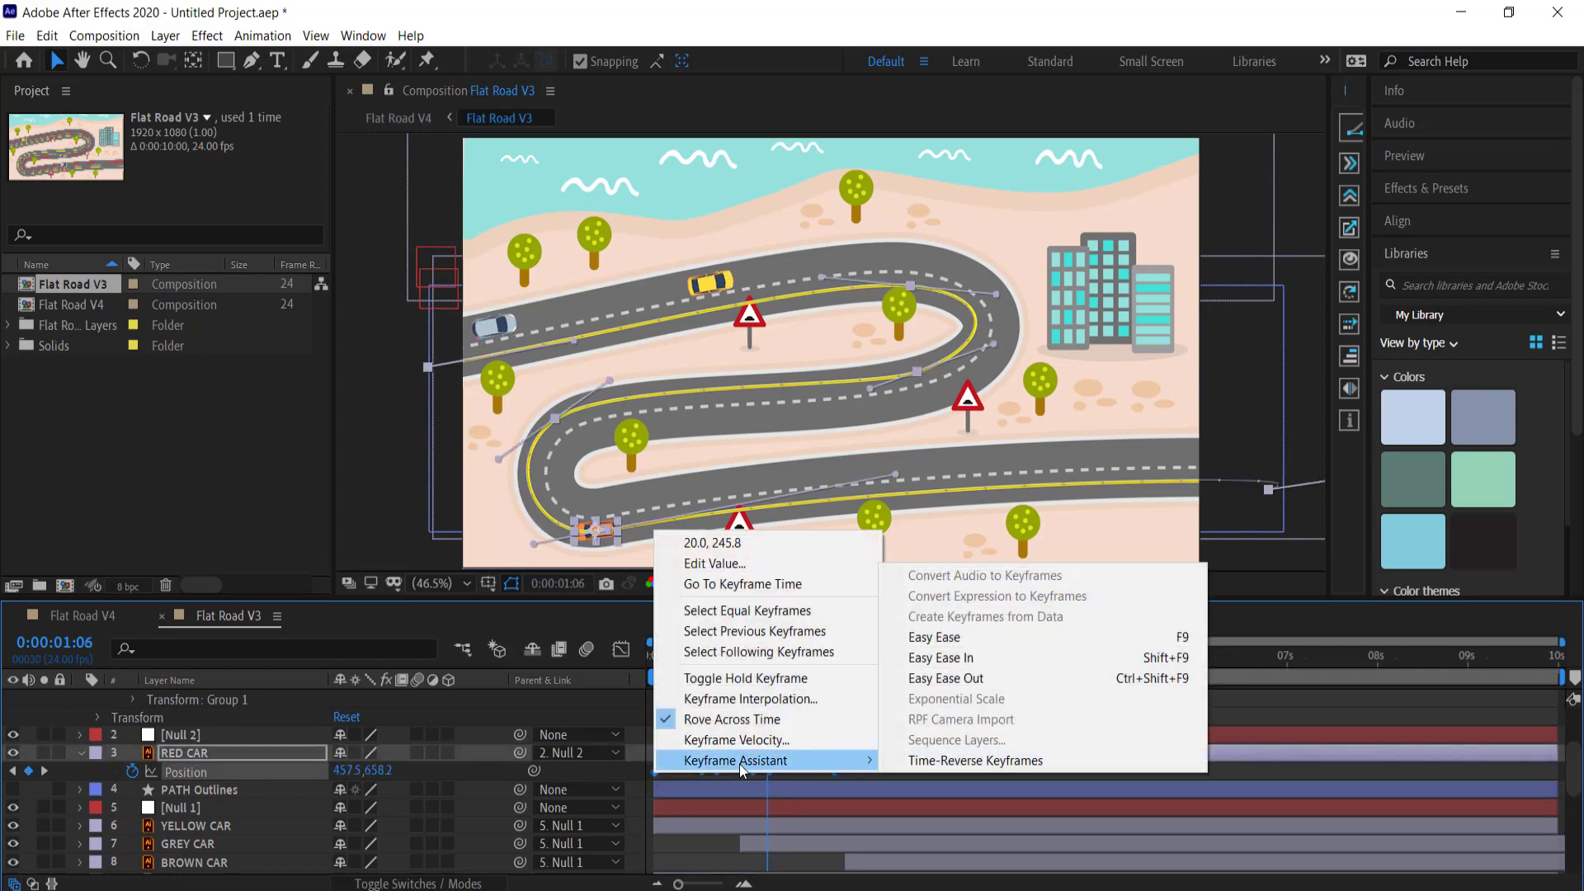
click(941, 762)
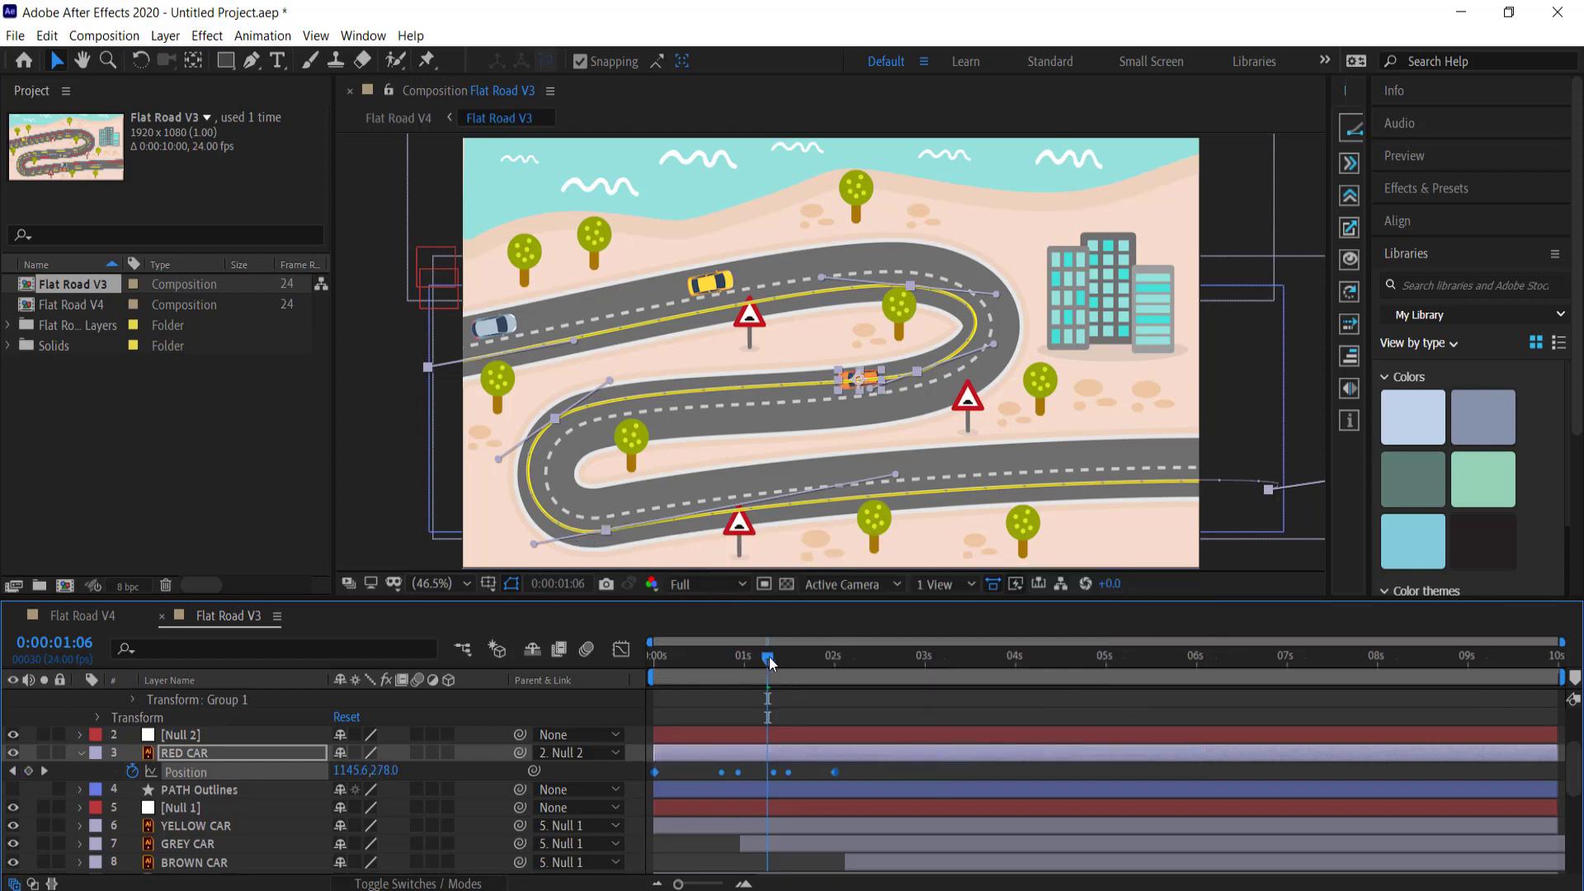
drag(768, 657, 723, 656)
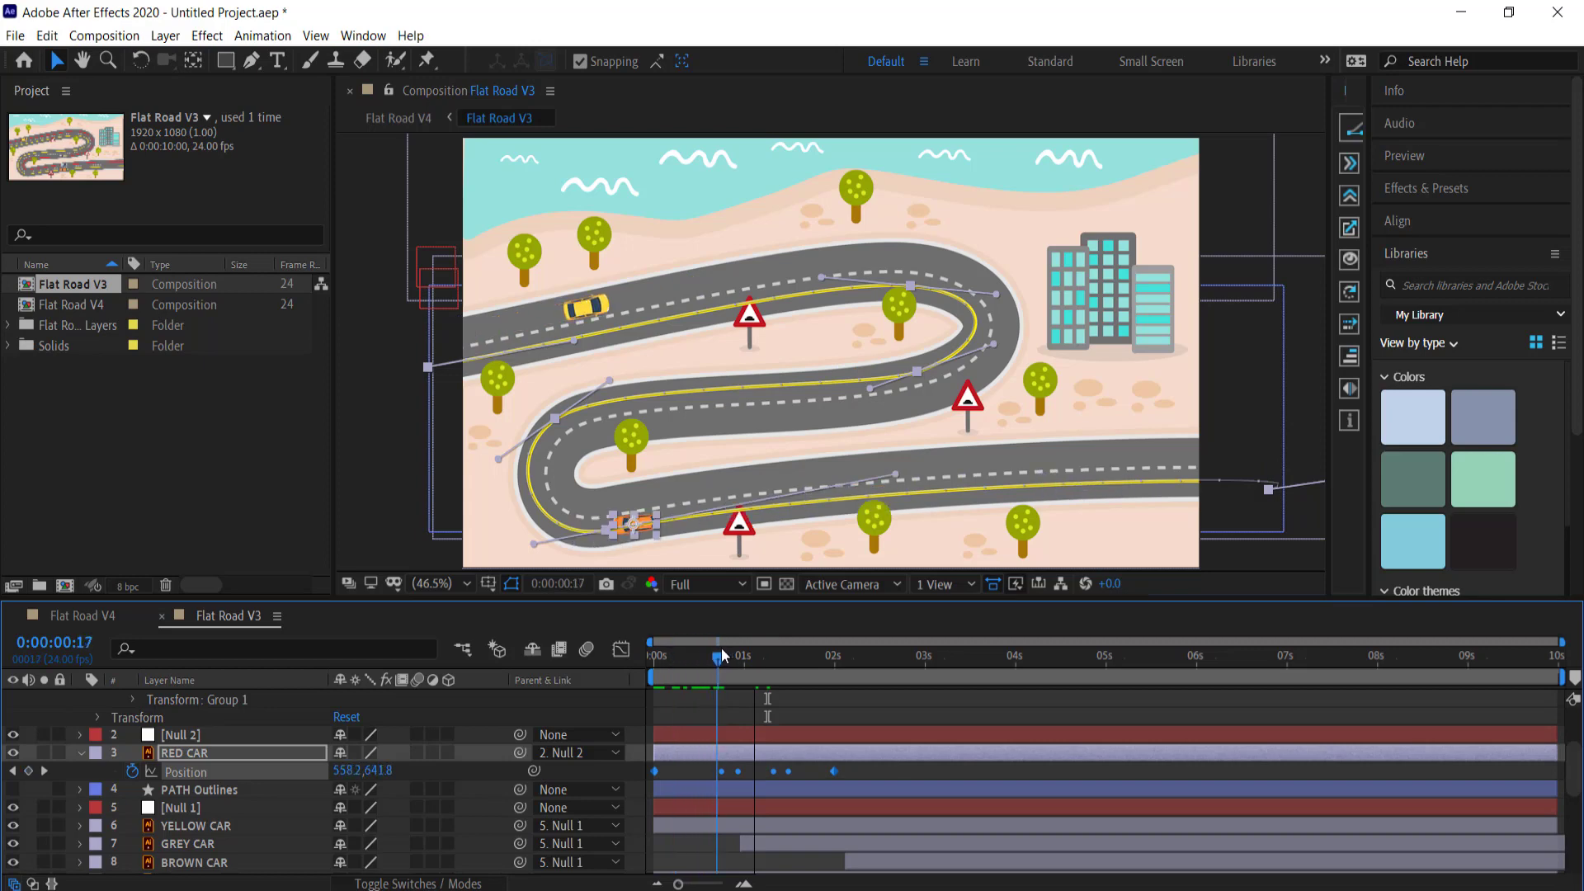
Step: Set the RED CAR layer's auto-orientation to Orient Along Path
right_click(225, 751)
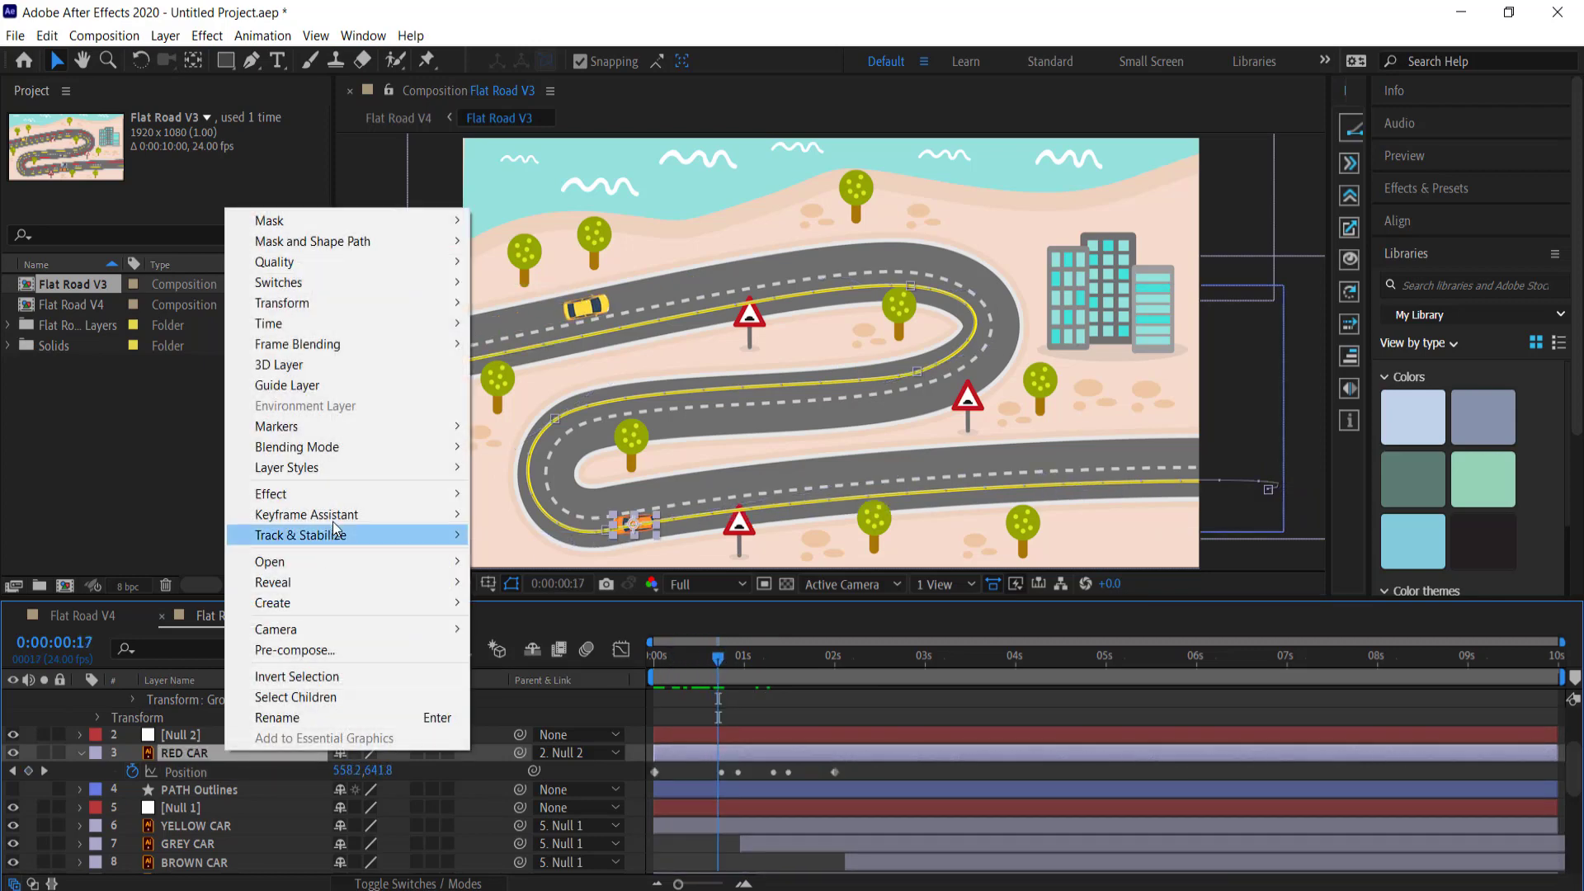
mouse_move(329, 307)
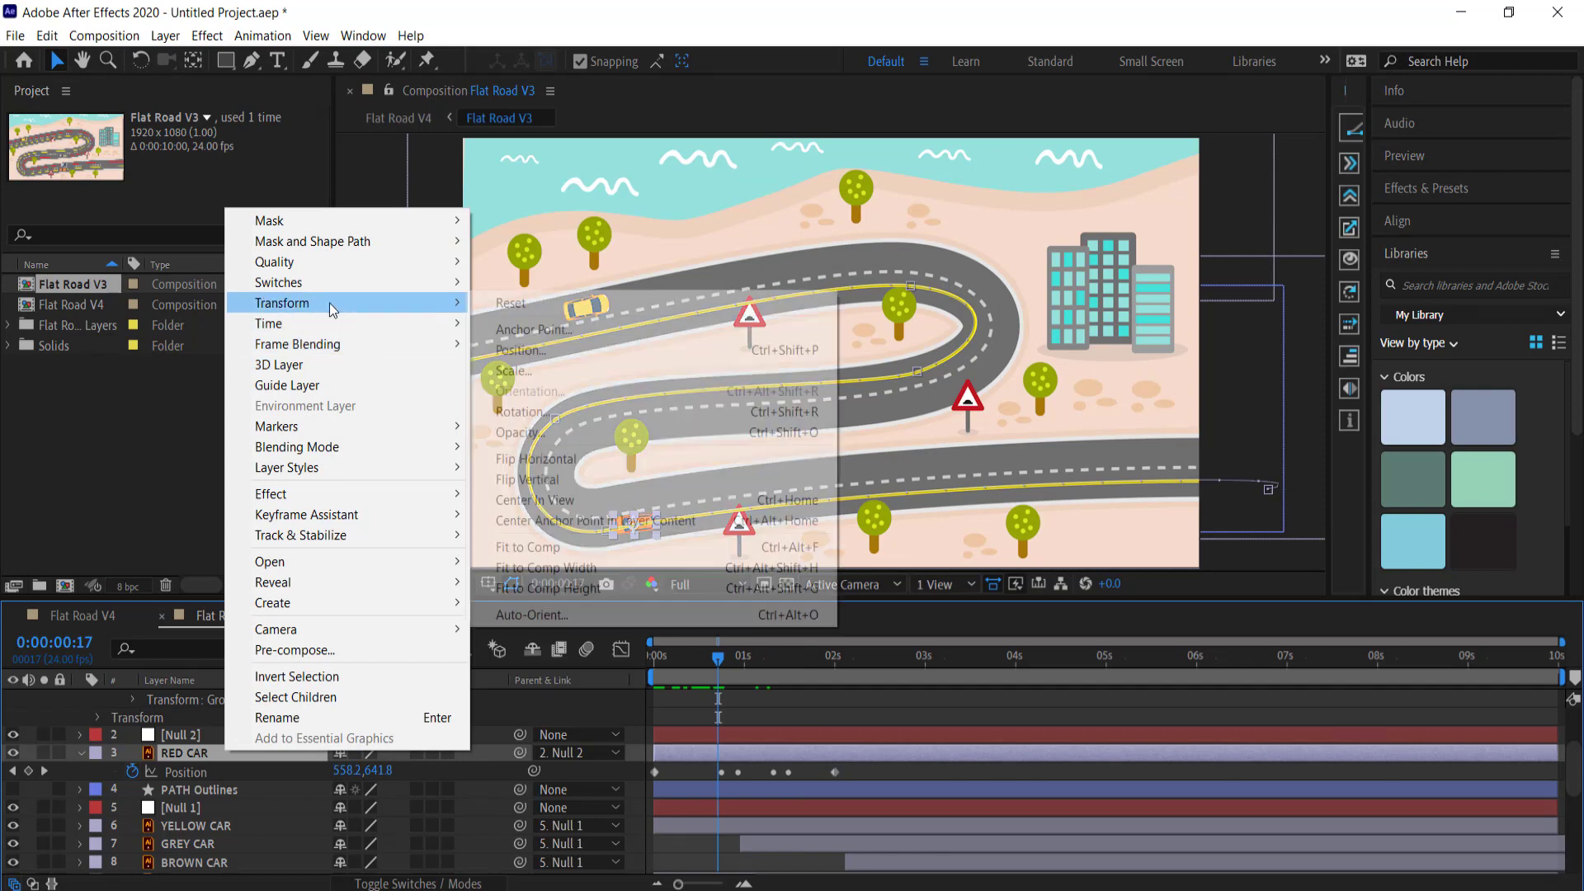
click(534, 613)
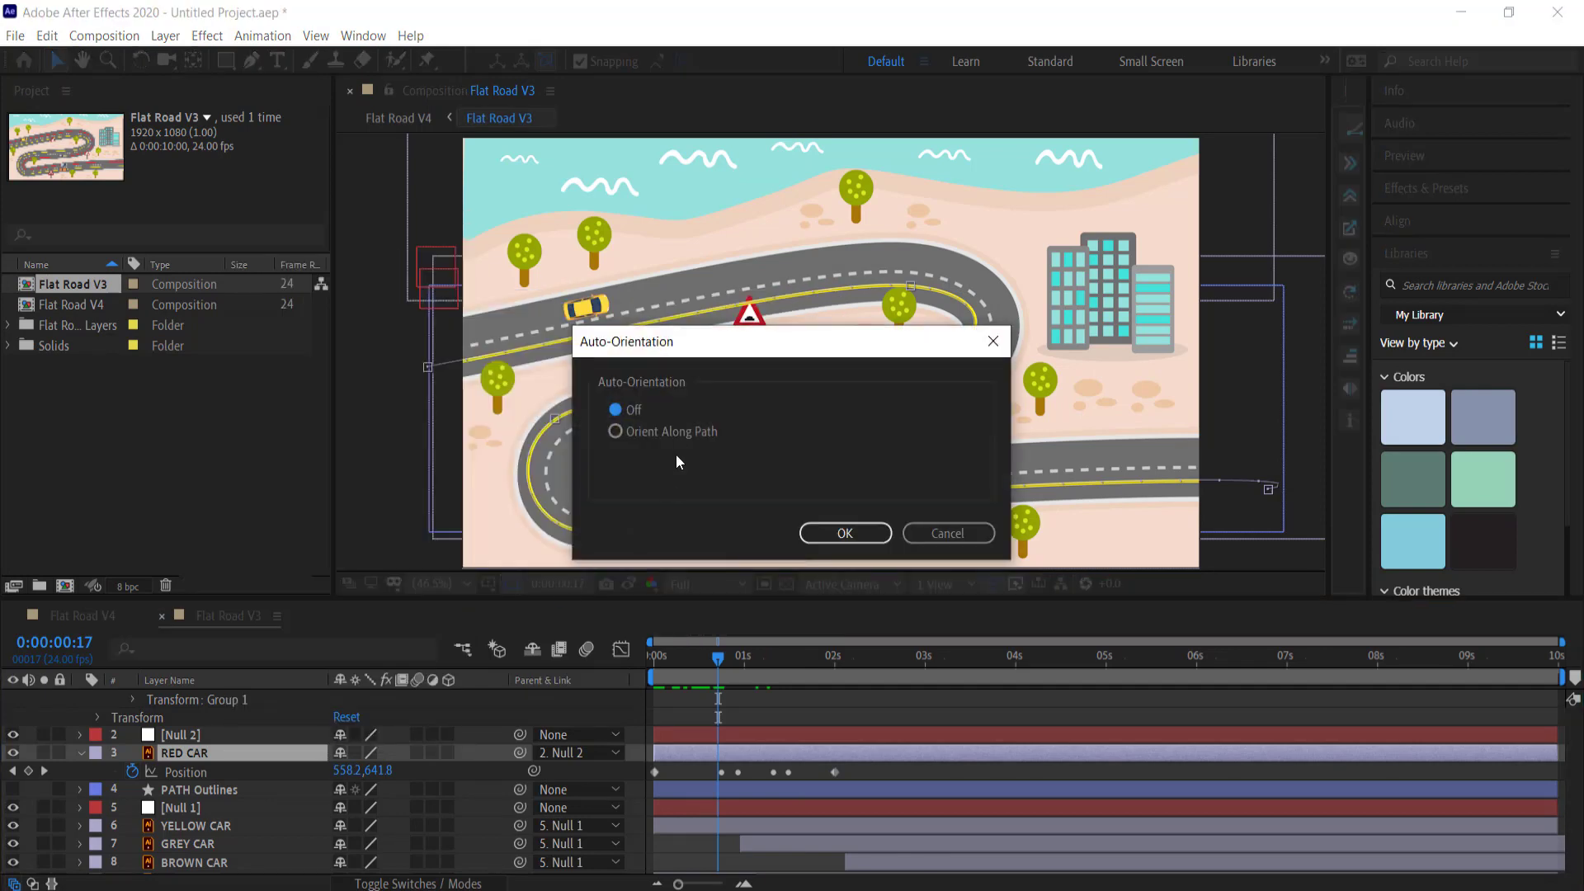
click(843, 536)
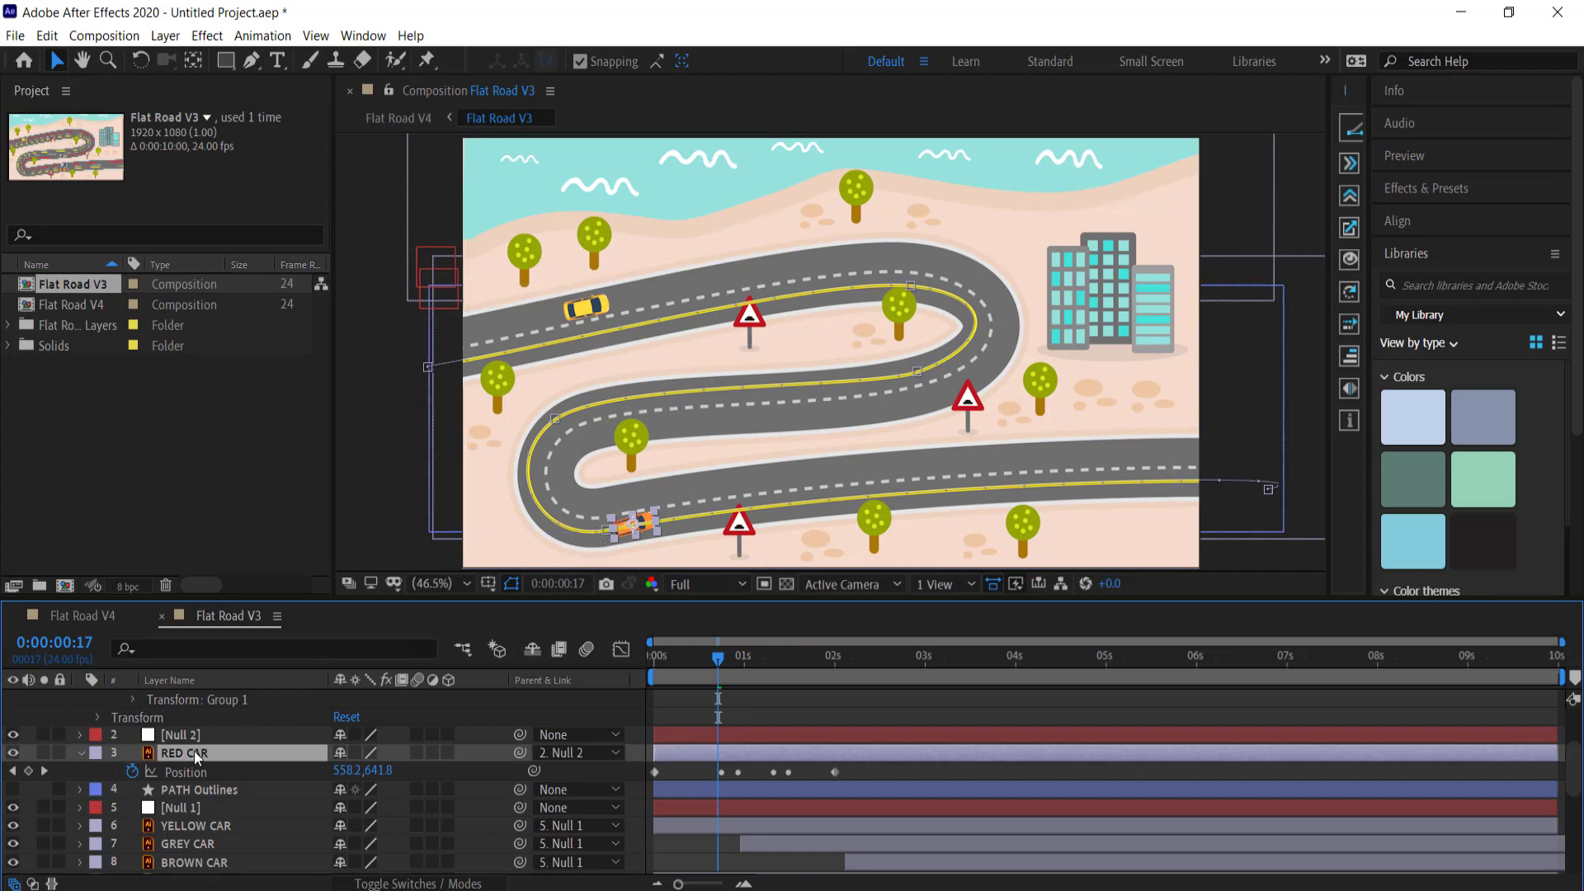
Step: Set the RED CAR's Rotation to 183° so it faces its direction of travel
key(r)
drag(364, 773, 509, 785)
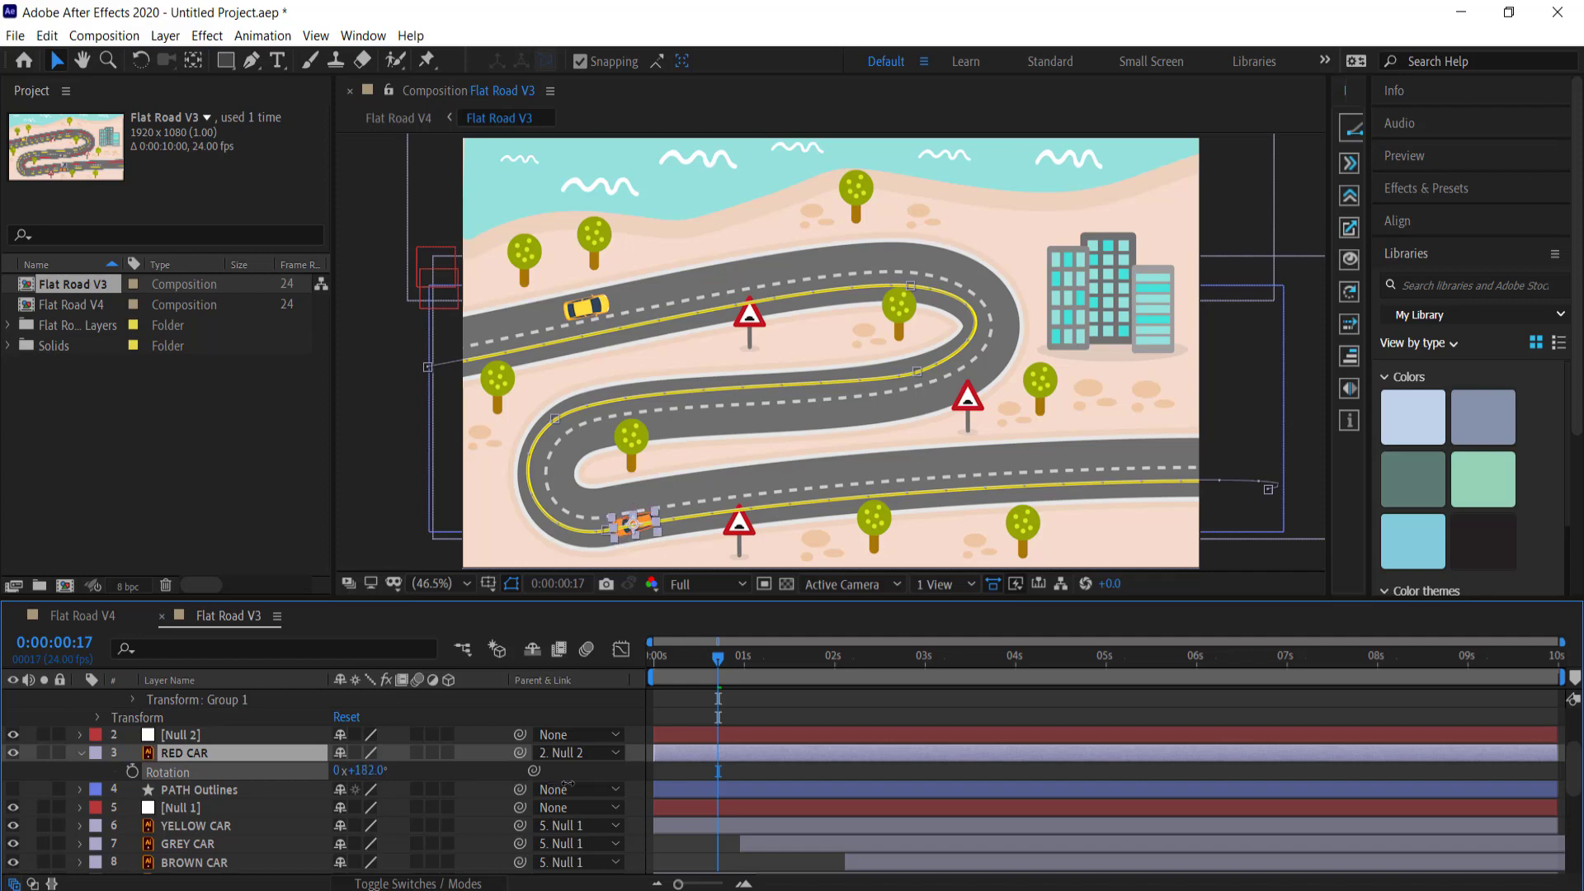
click(745, 752)
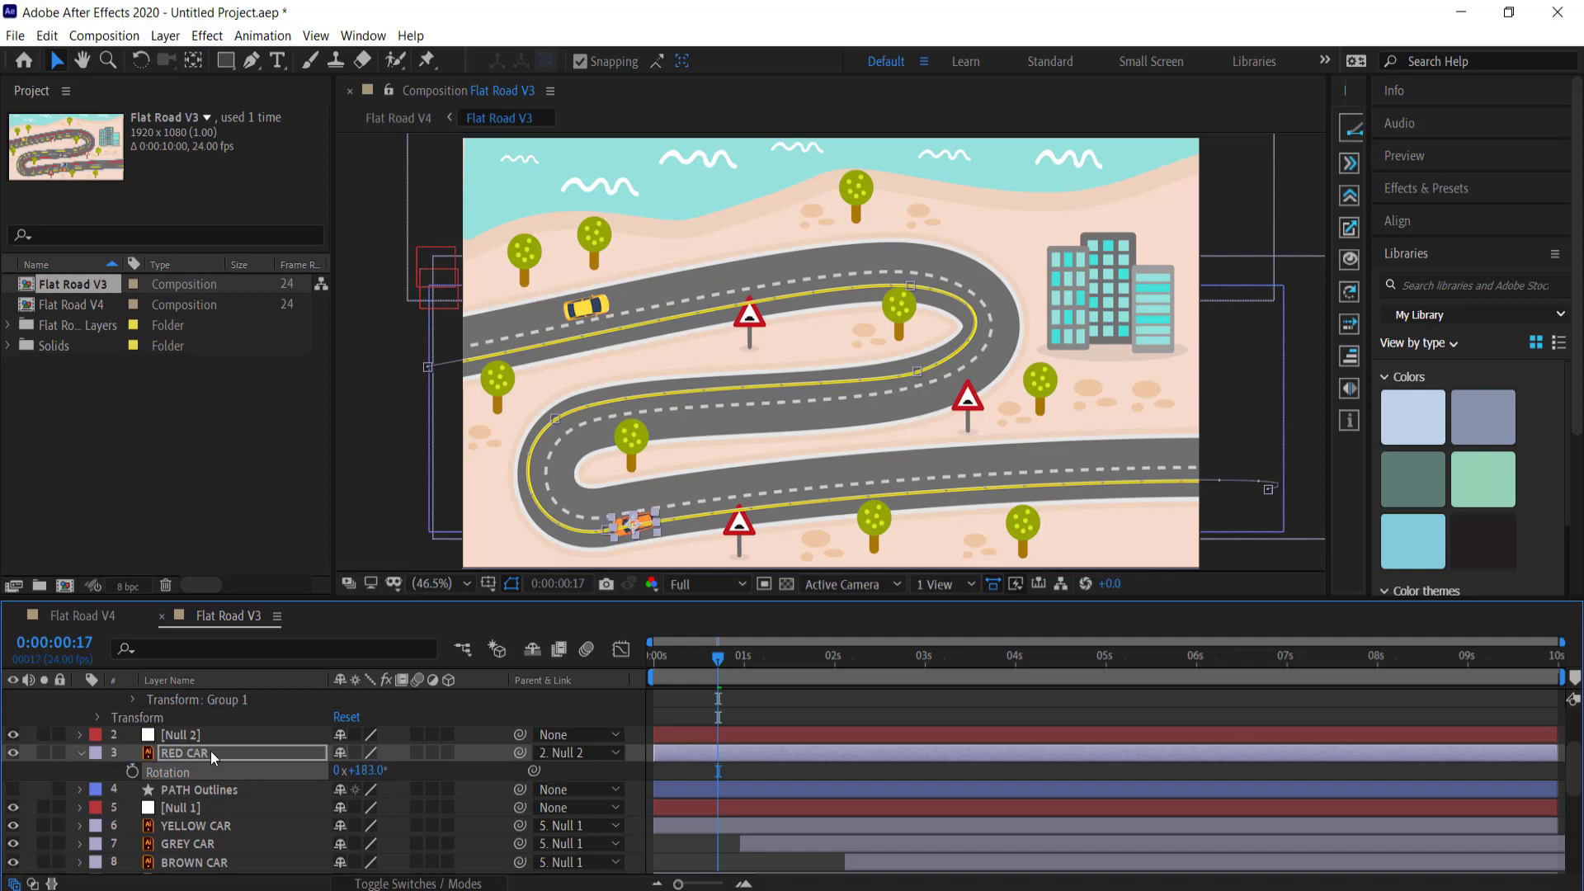
Step: Move the RED CAR's last Position keyframe to about 10 seconds and play the animation from the start
key(p)
drag(835, 772, 1551, 784)
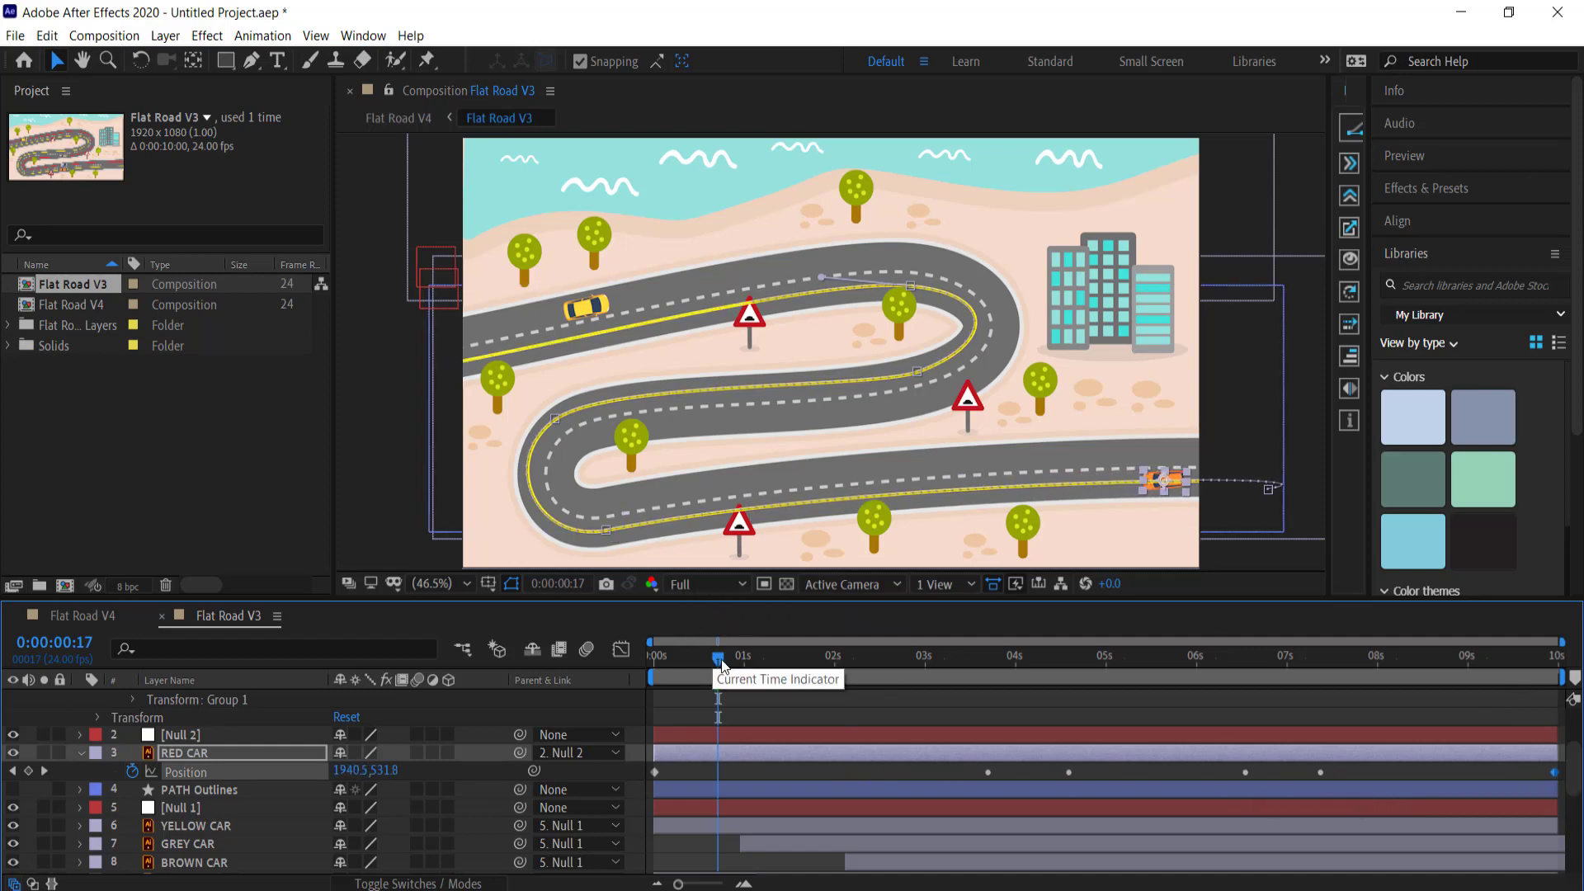
drag(658, 658, 582, 660)
key(space)
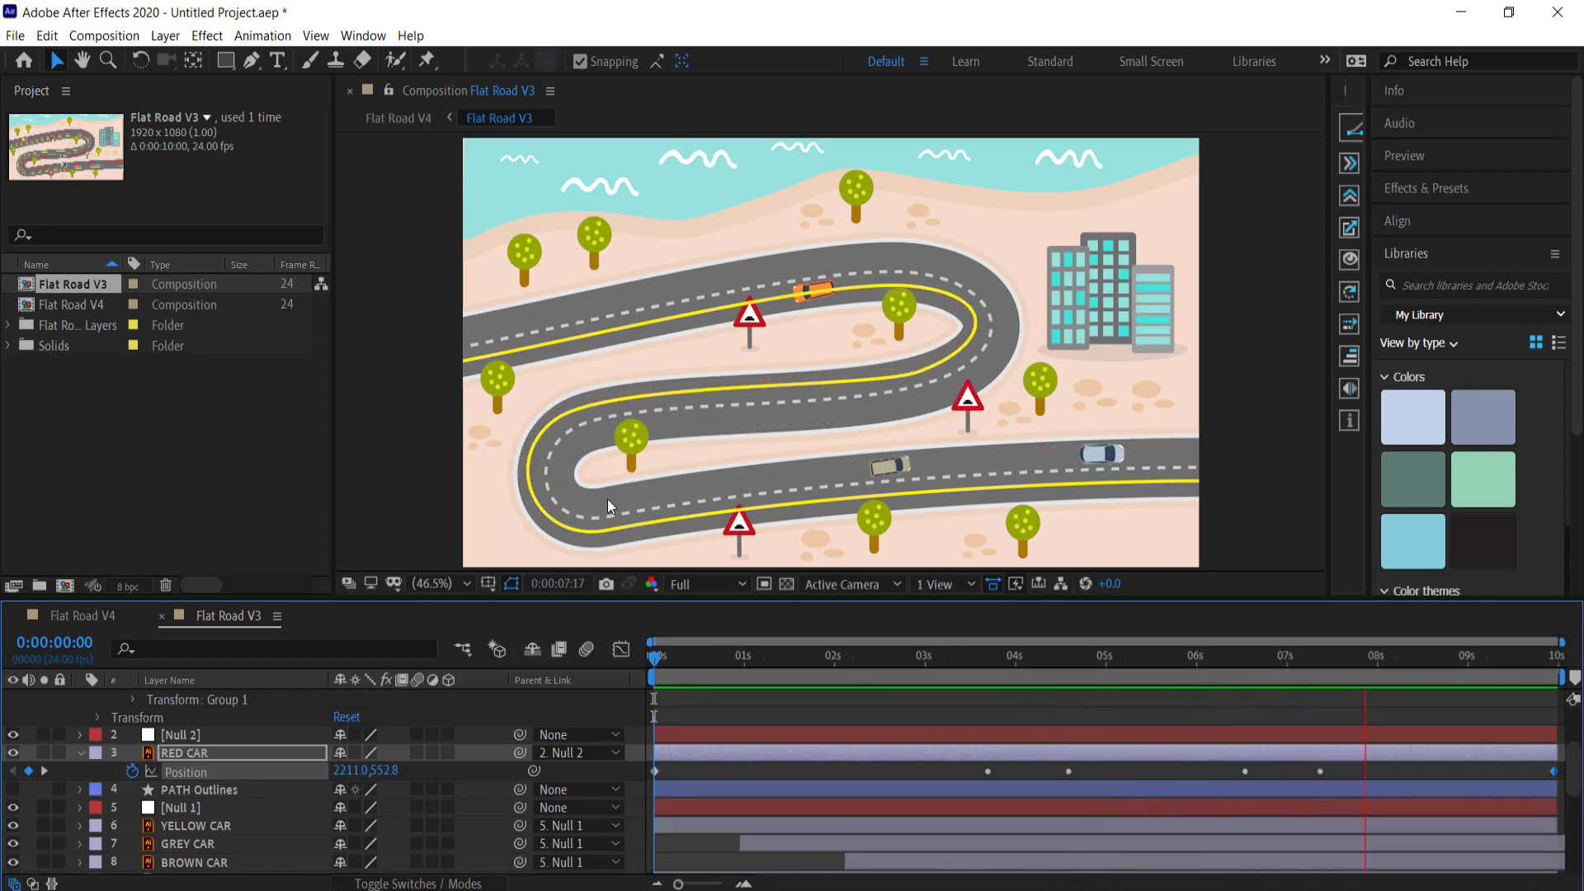
key(space)
Step: Hide the PATH V2 Outlines layer, scrub through the car animation, and collapse the layer's properties
scroll(270, 756, up, 3)
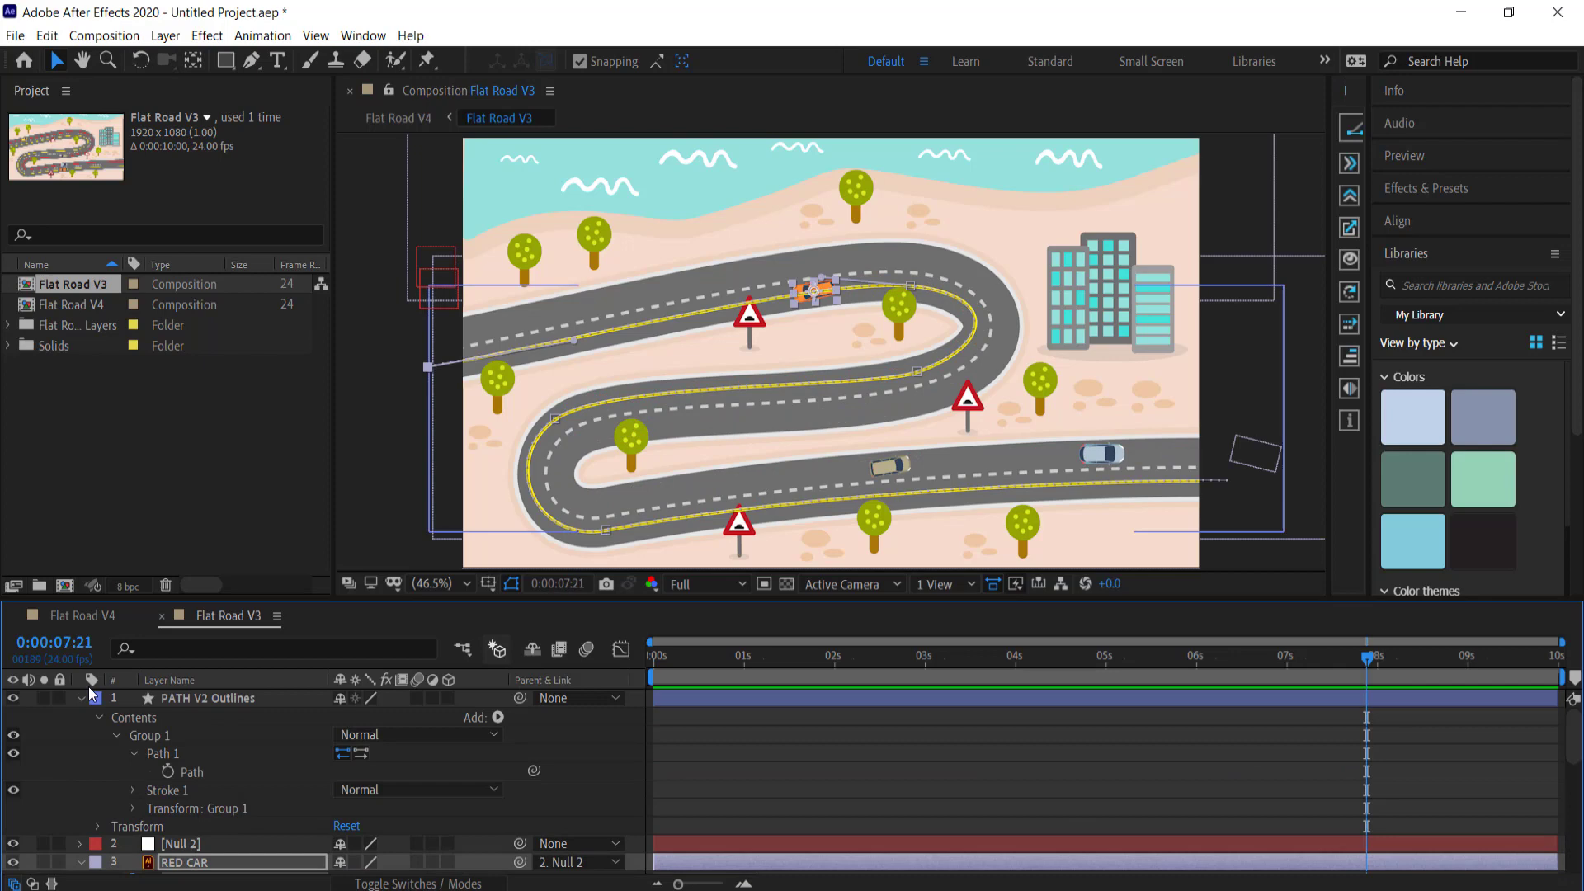
click(13, 698)
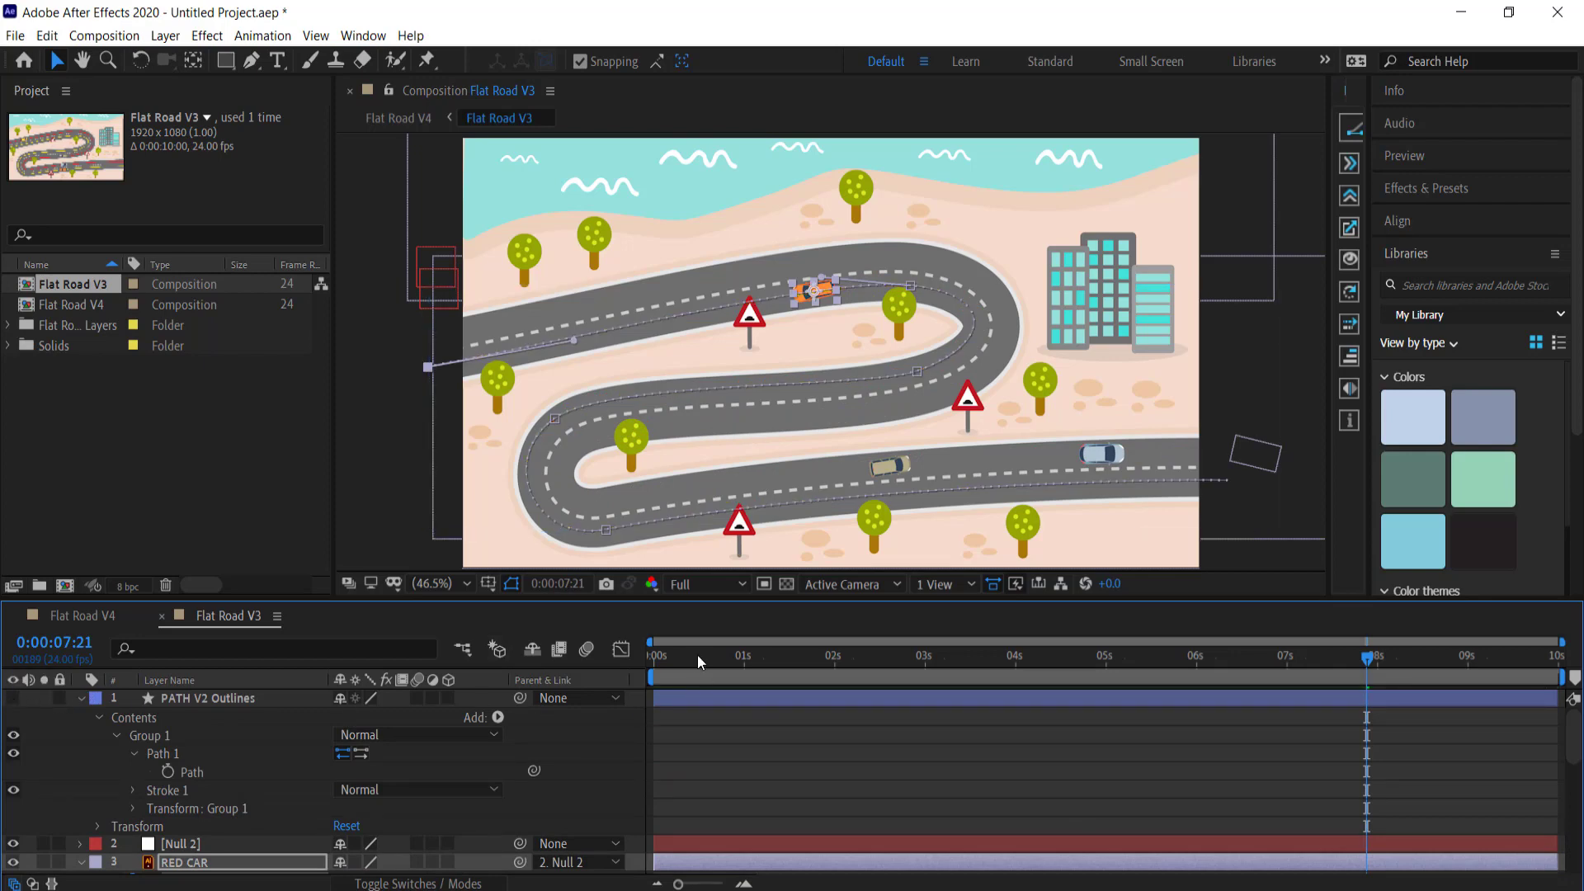
drag(696, 655, 1086, 651)
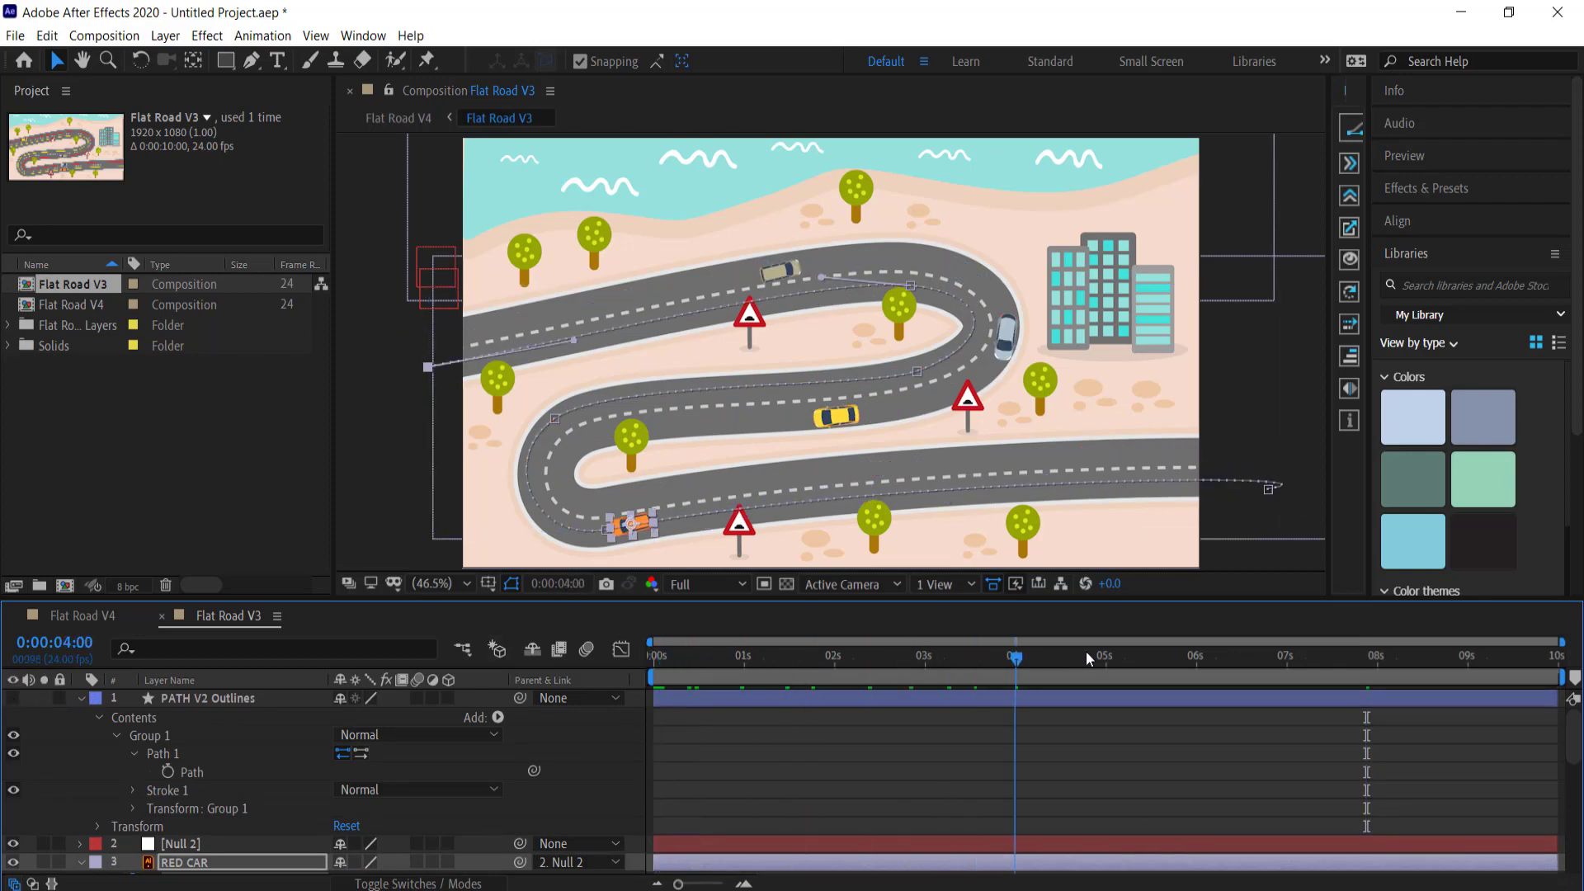
drag(647, 657, 962, 661)
key(ctrl+v)
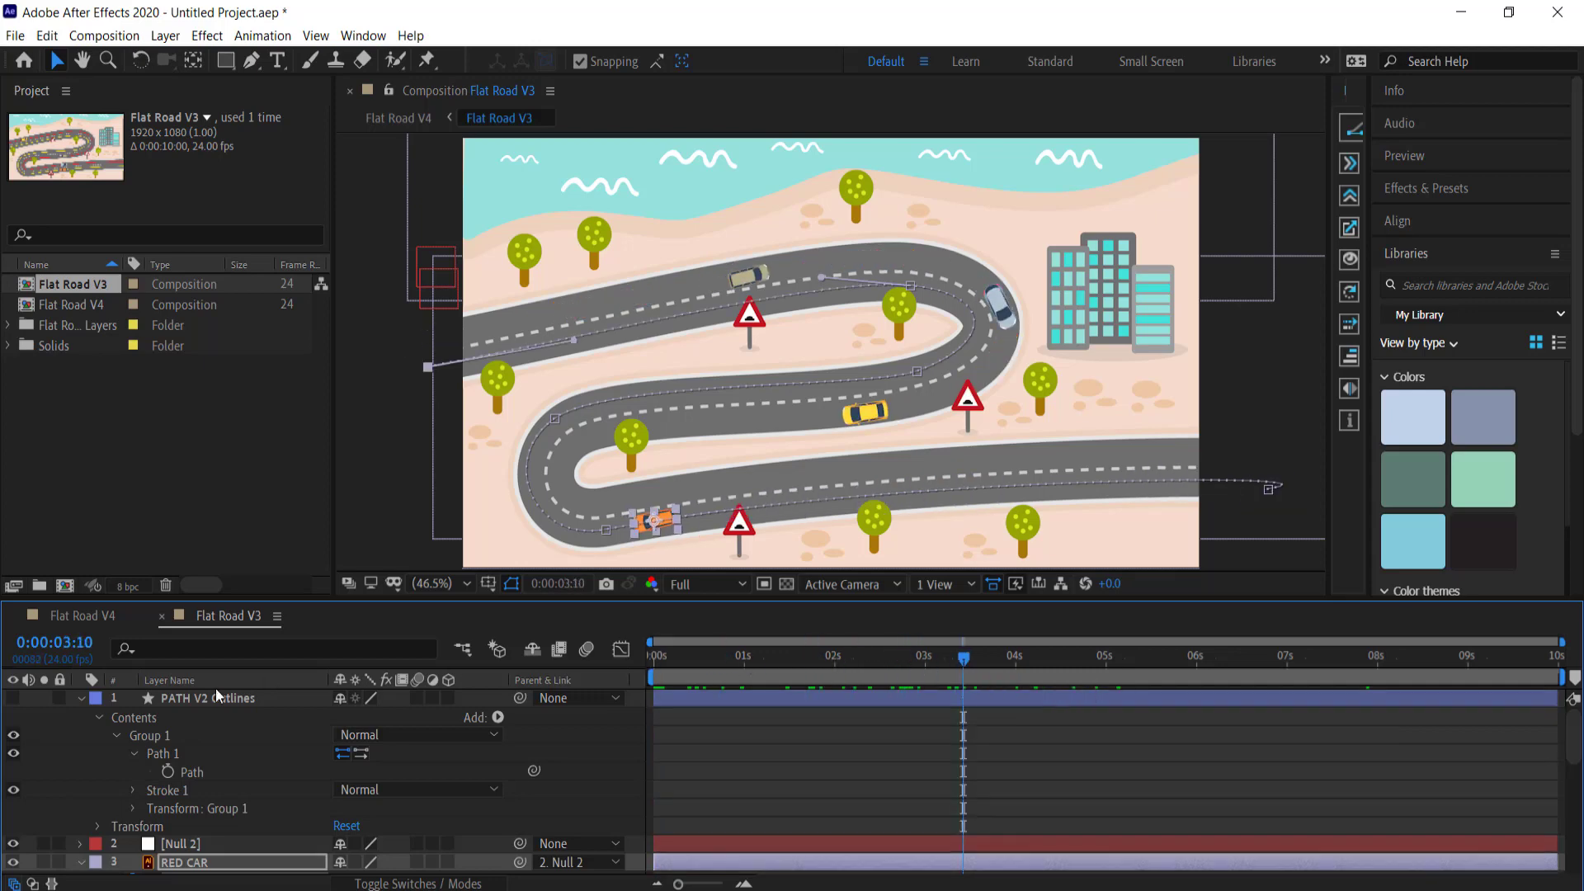
click(81, 697)
Step: Apply the Wiggle - shear behavior preset to the WAVES layer and play the composition from 0:00:00:00
scroll(229, 754, down, 3)
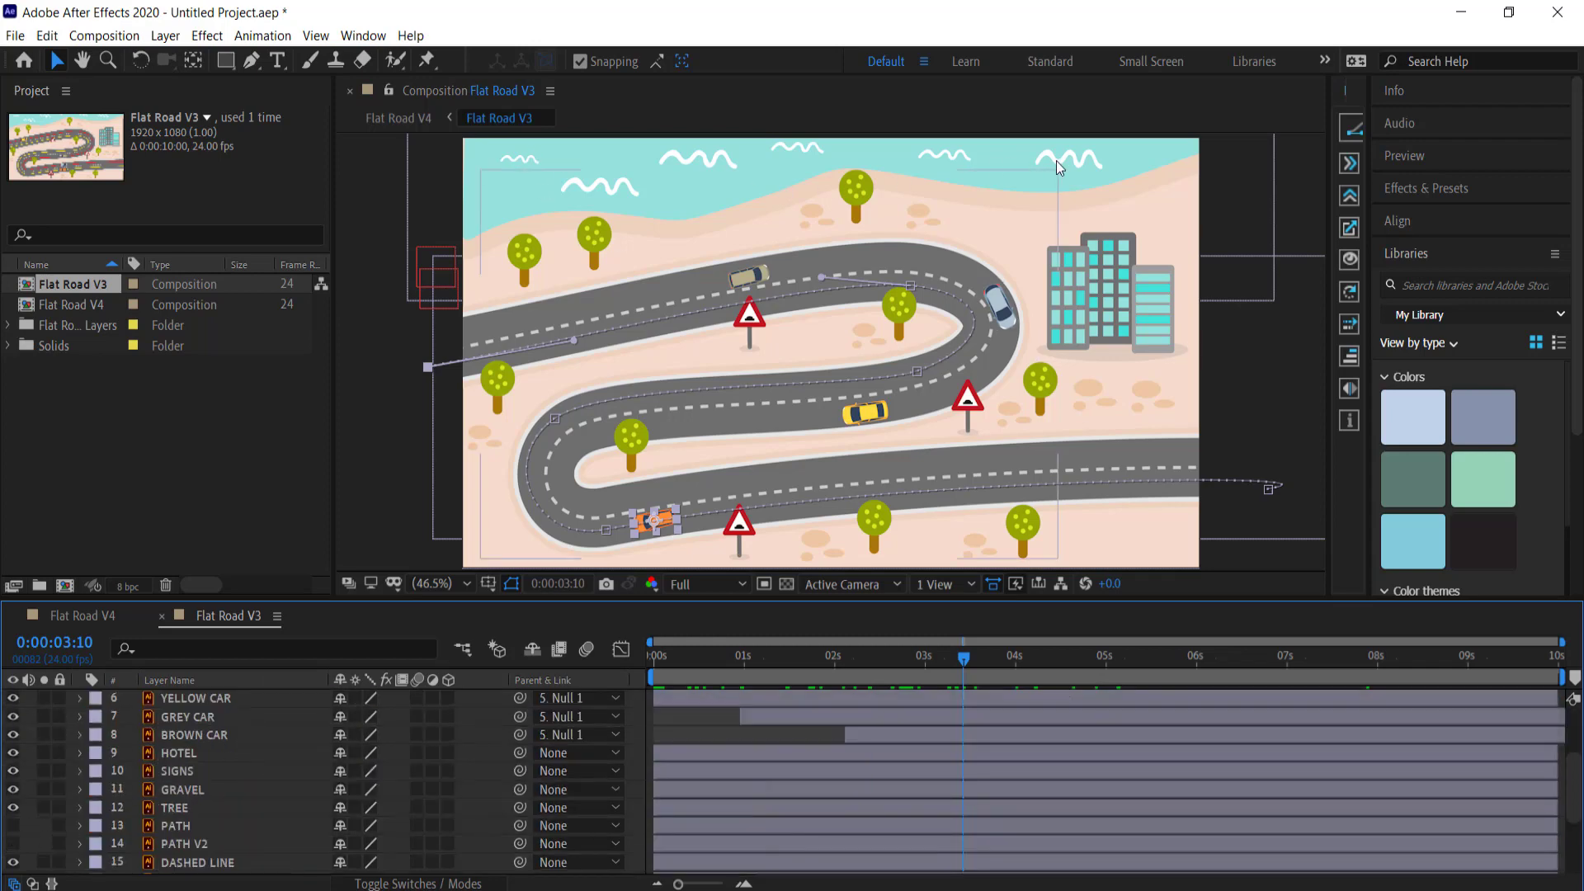
scroll(313, 784, down, 3)
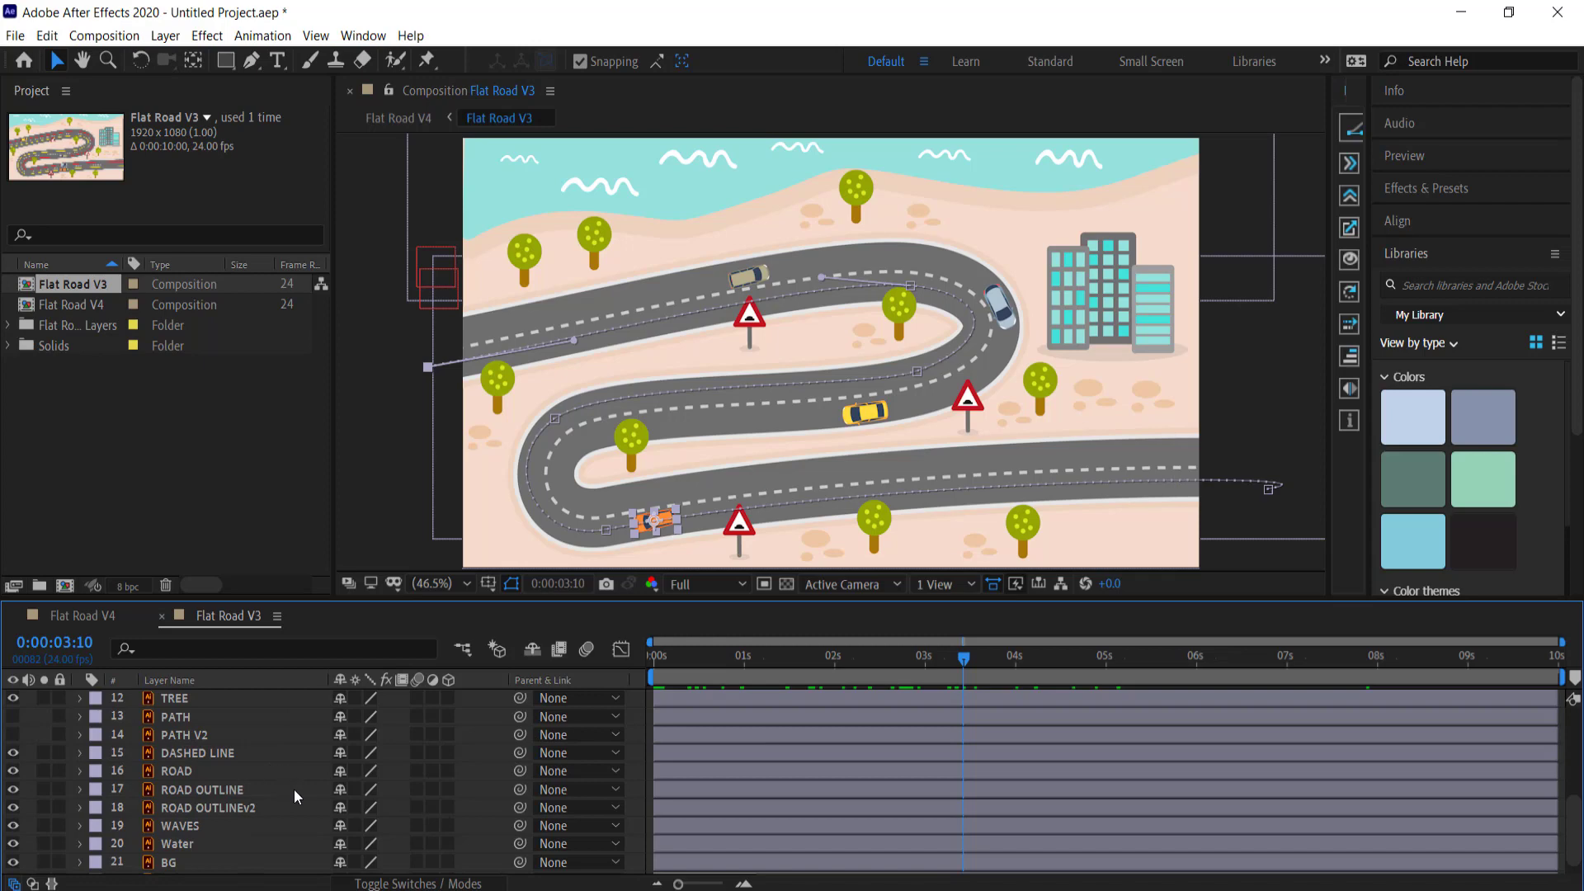
click(171, 825)
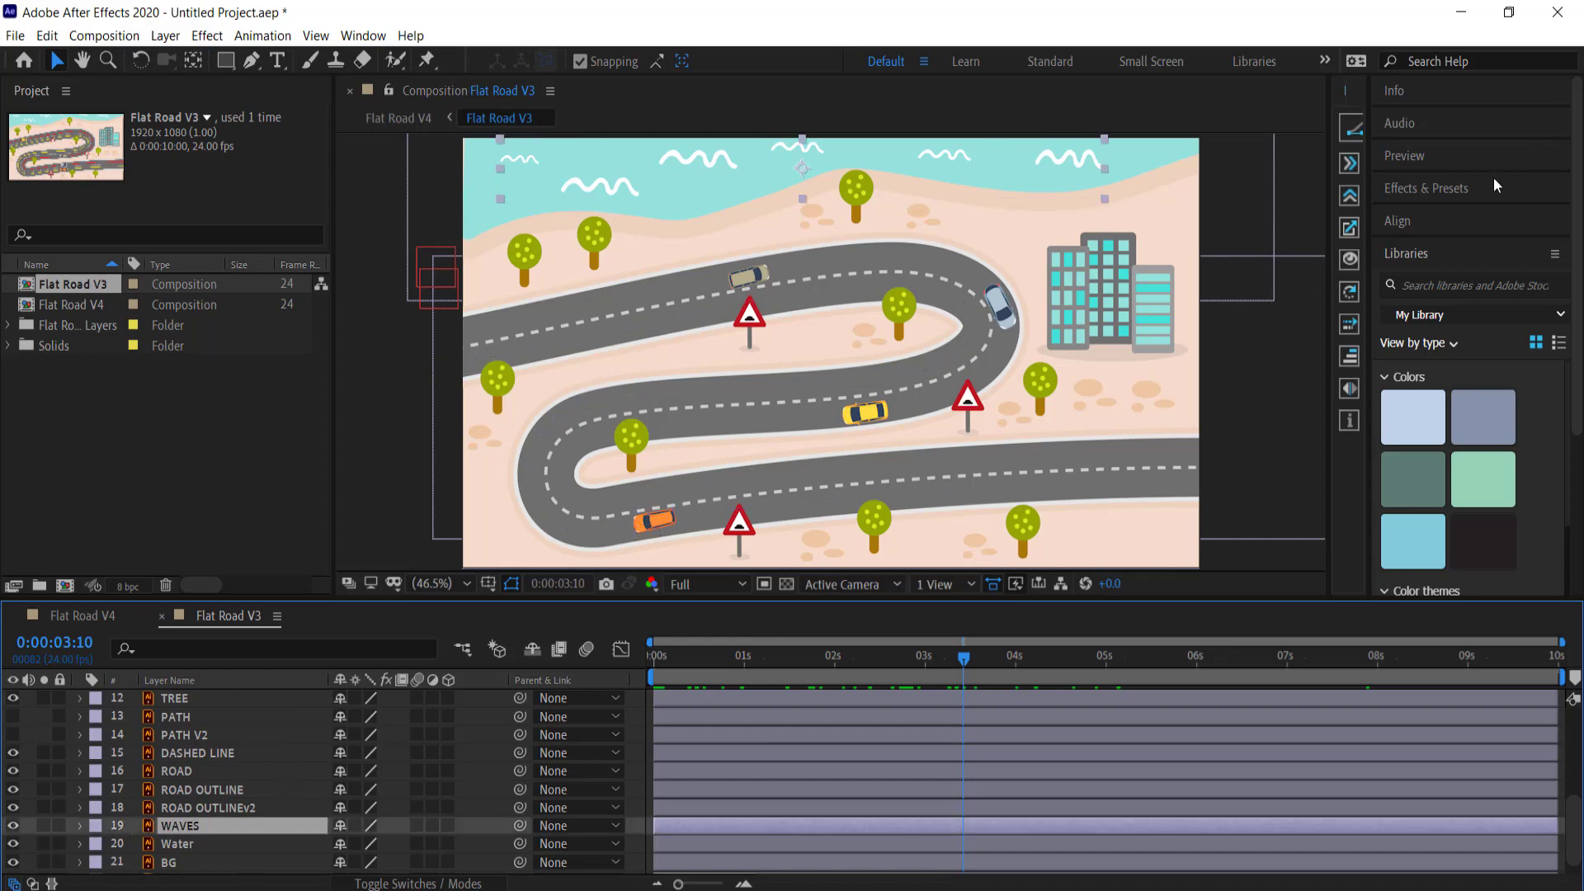
click(1409, 190)
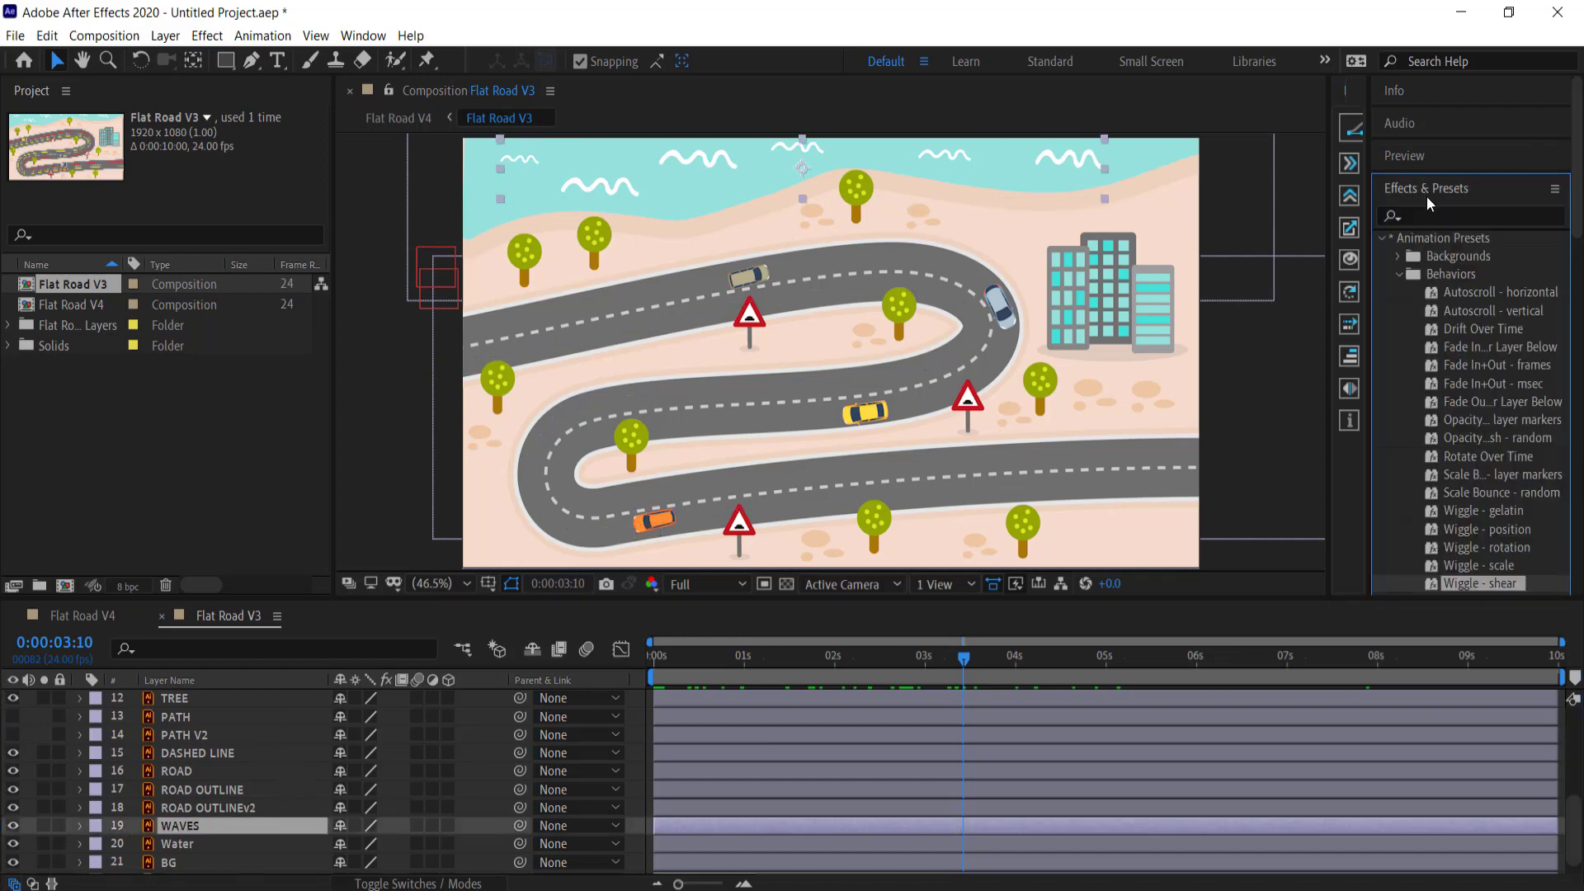
scroll(1492, 358, down, 1)
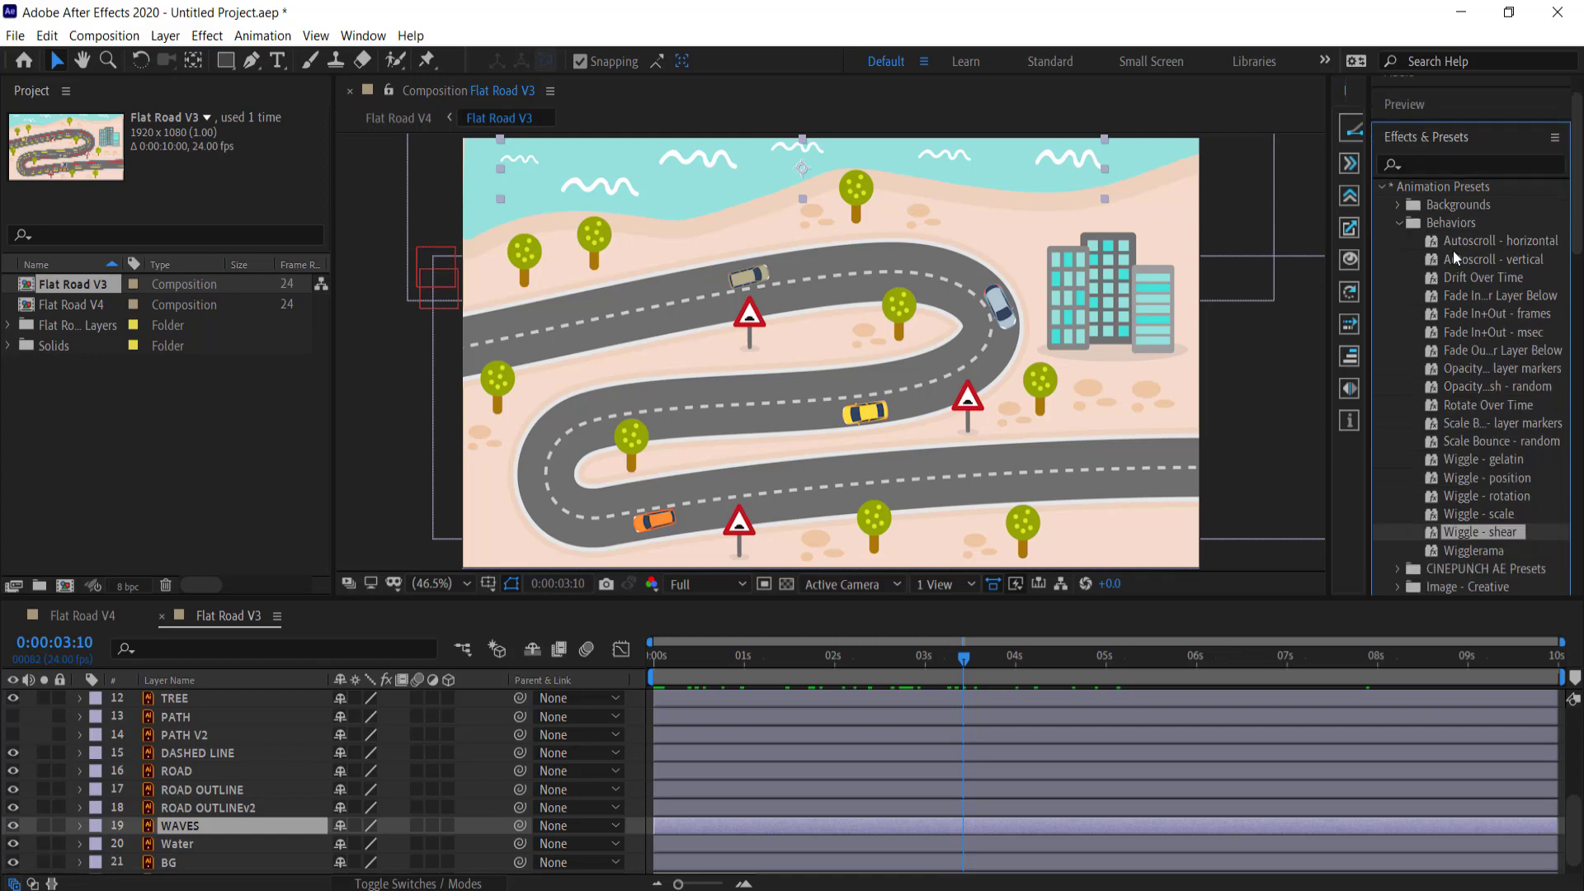
double_click(1462, 533)
drag(962, 660, 610, 663)
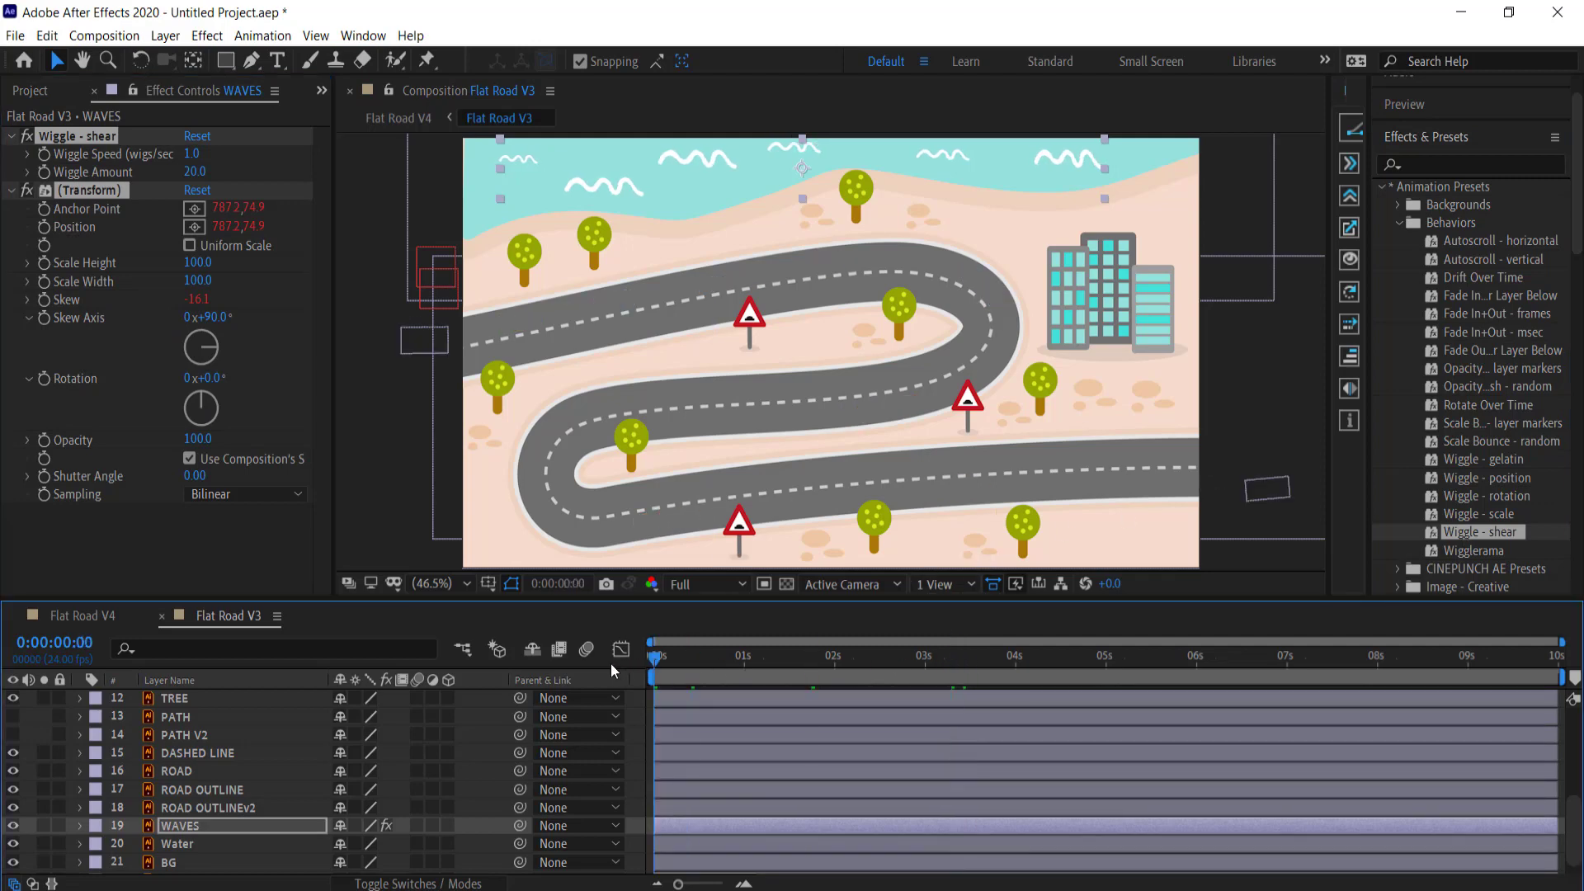
key(space)
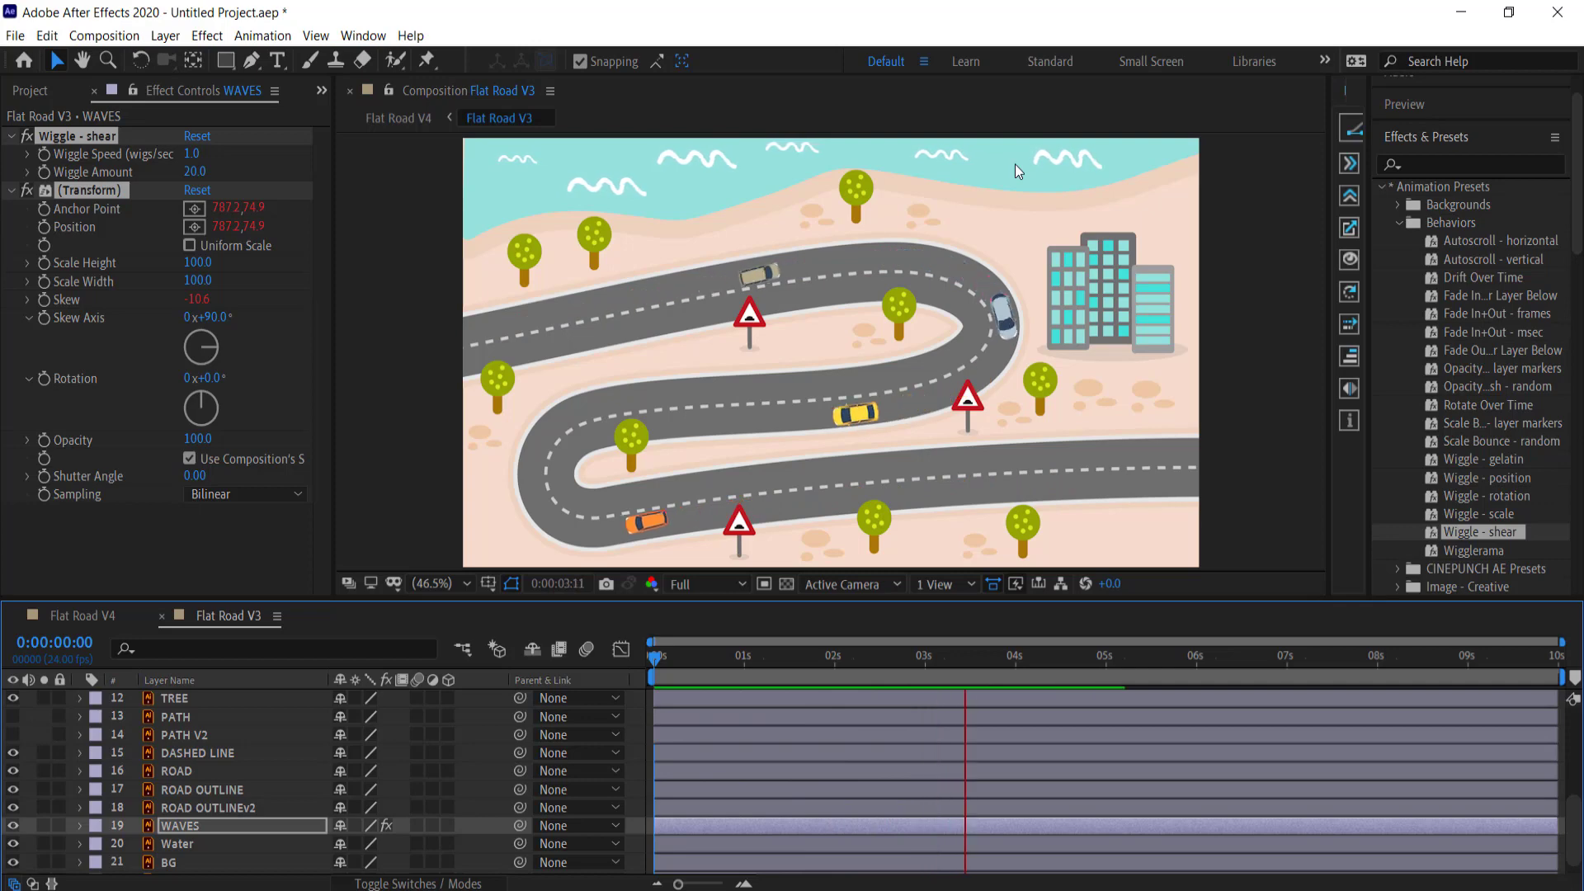
key(space)
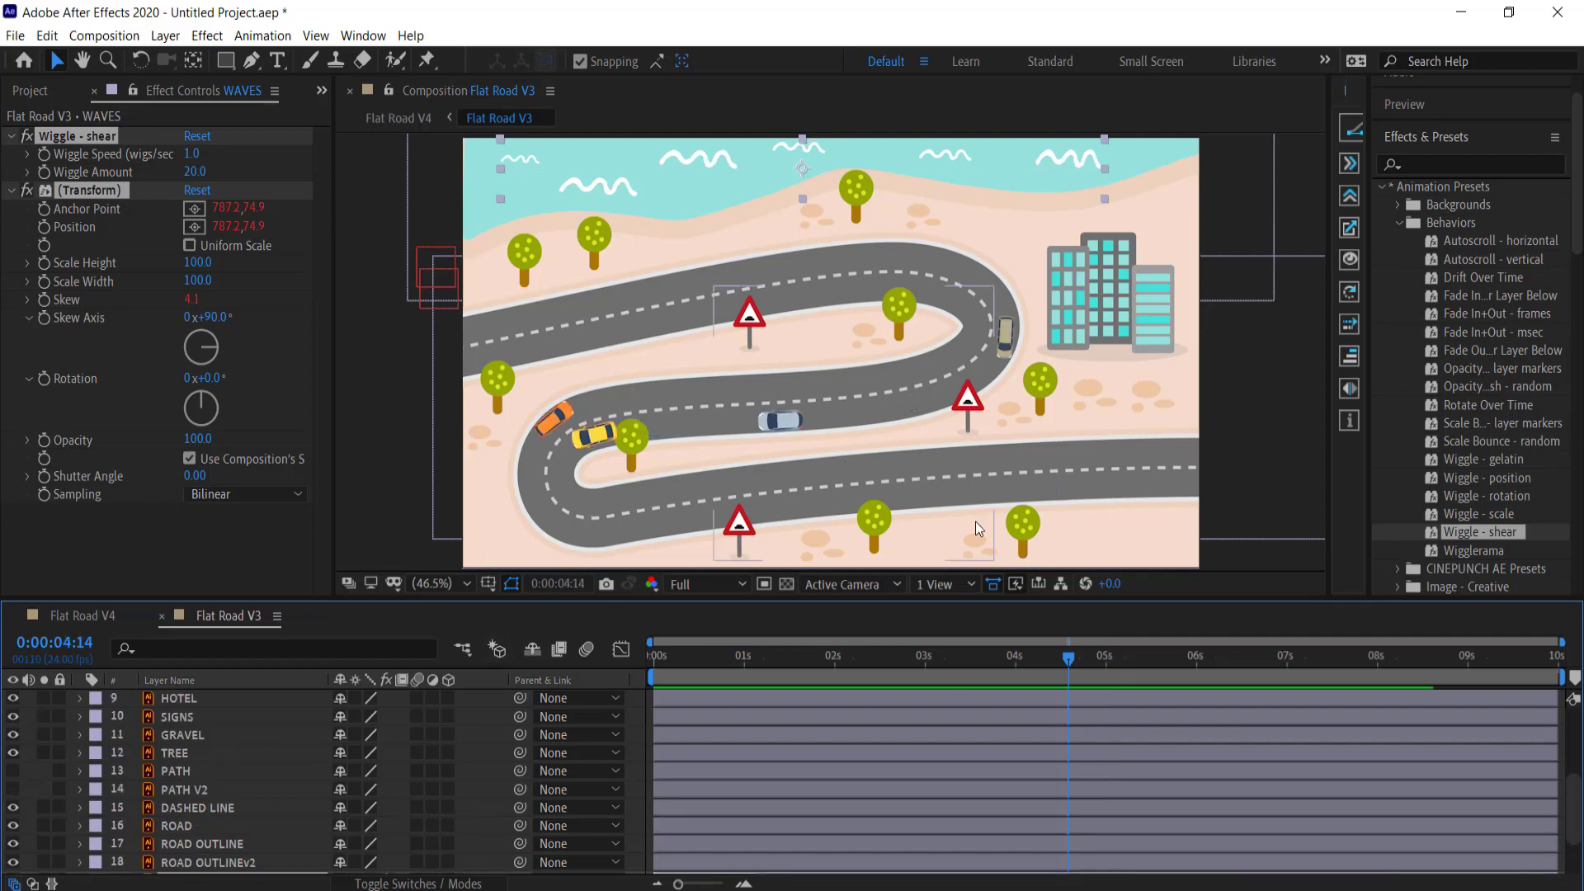
Step: Move the TREE layer to the top of the layer stack, above the cars, and scrub to check the overlap
drag(1067, 660, 1061, 661)
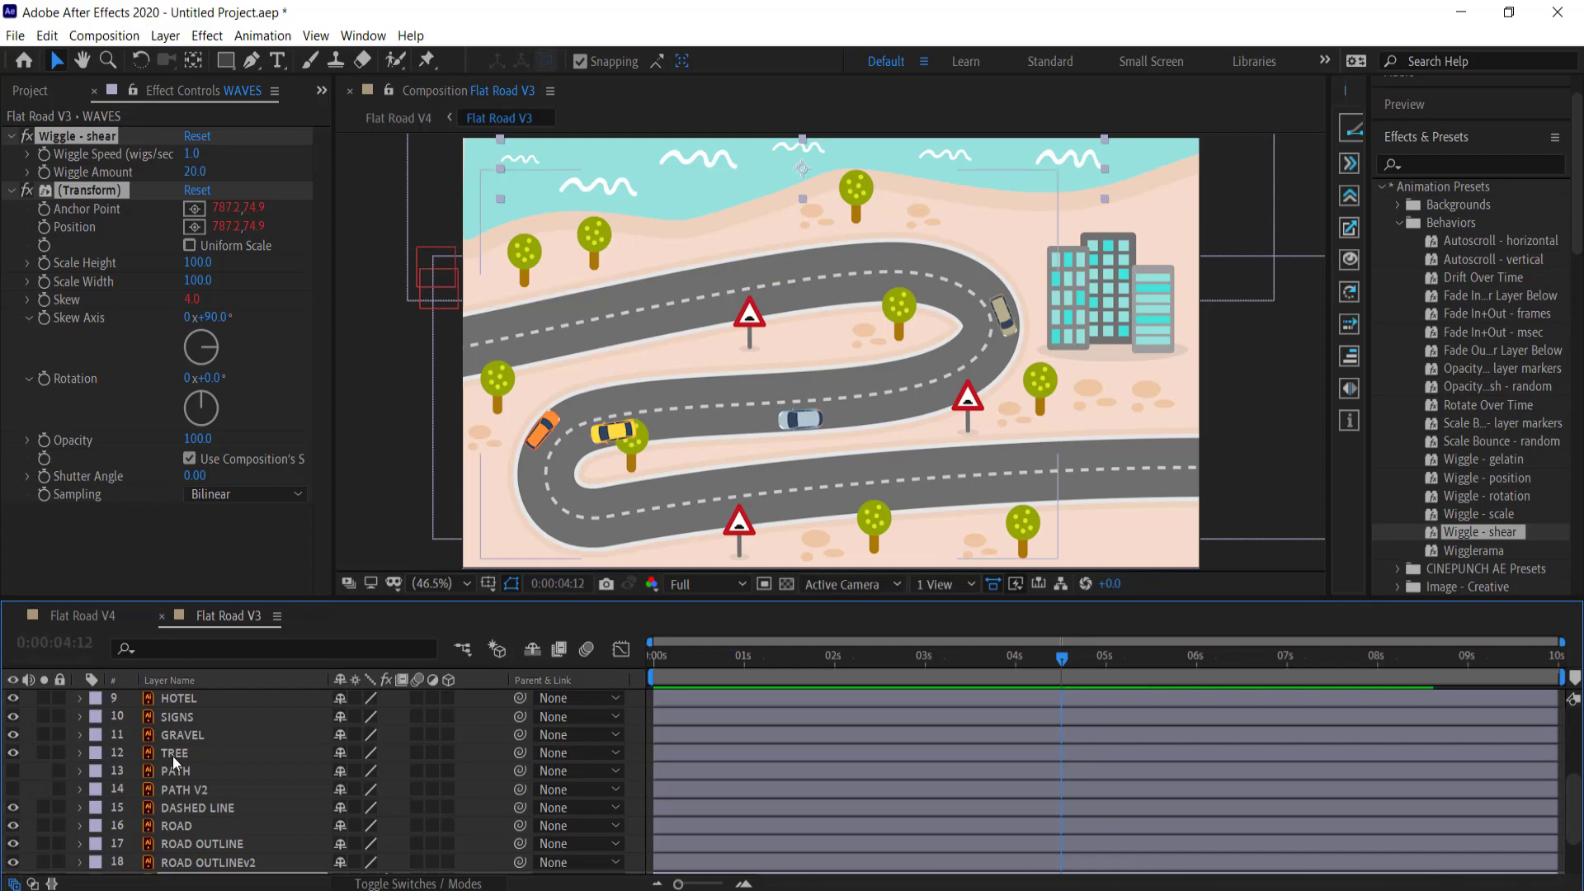
drag(172, 754, 184, 693)
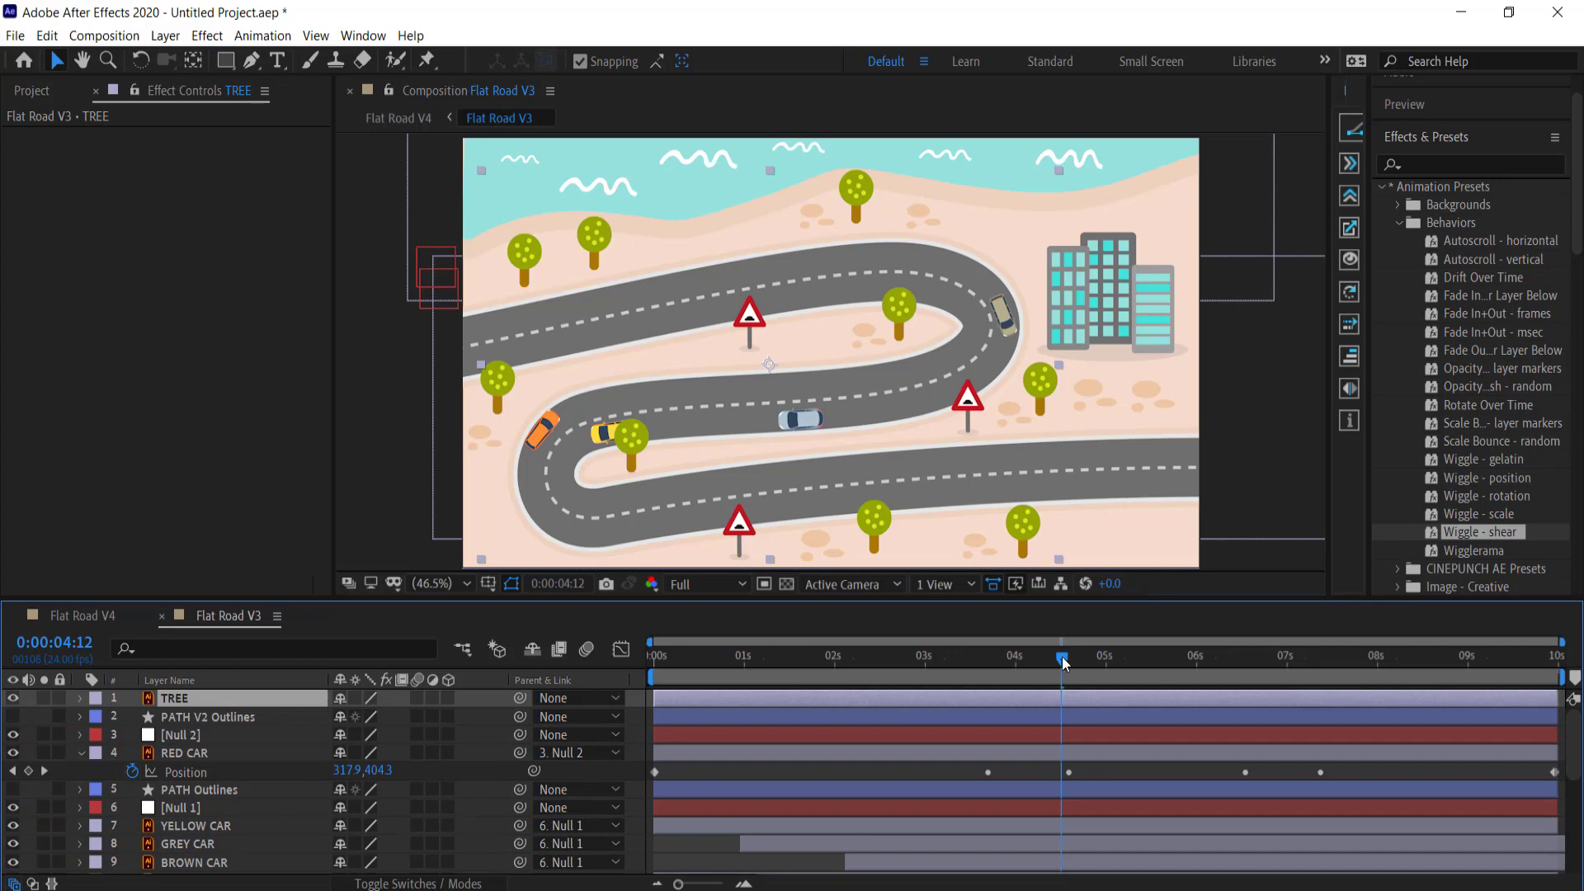
drag(1064, 662, 888, 650)
Step: Move the SIGNS layer to the top of the layer stack and scrub to 0:00:06:00 to check the cars
scroll(213, 757, down, 3)
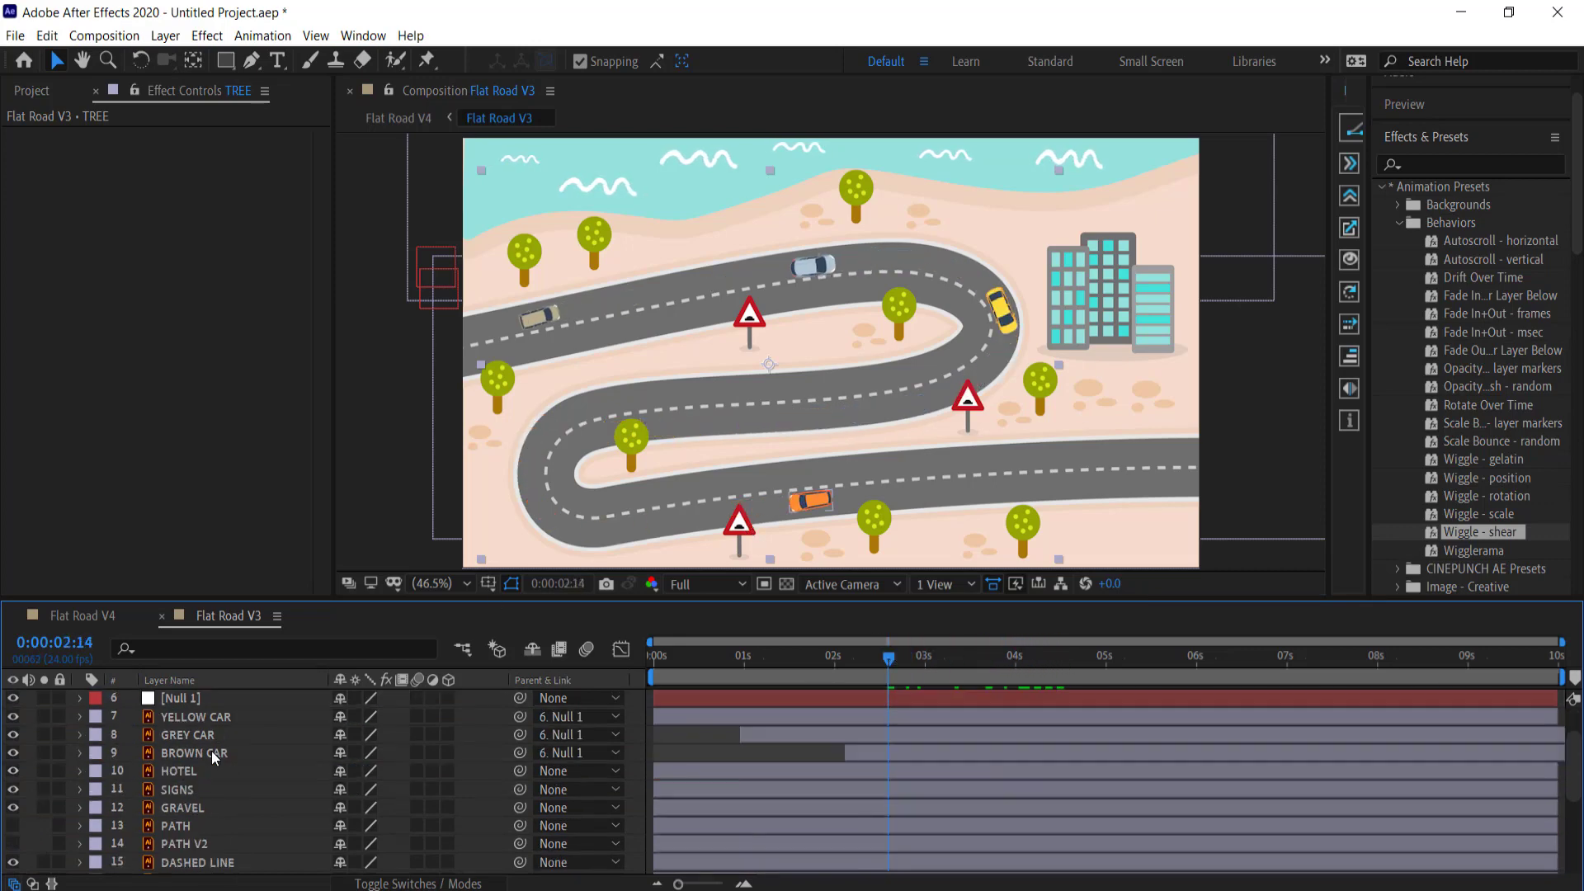
scroll(213, 757, down, 1)
scroll(197, 800, down, 1)
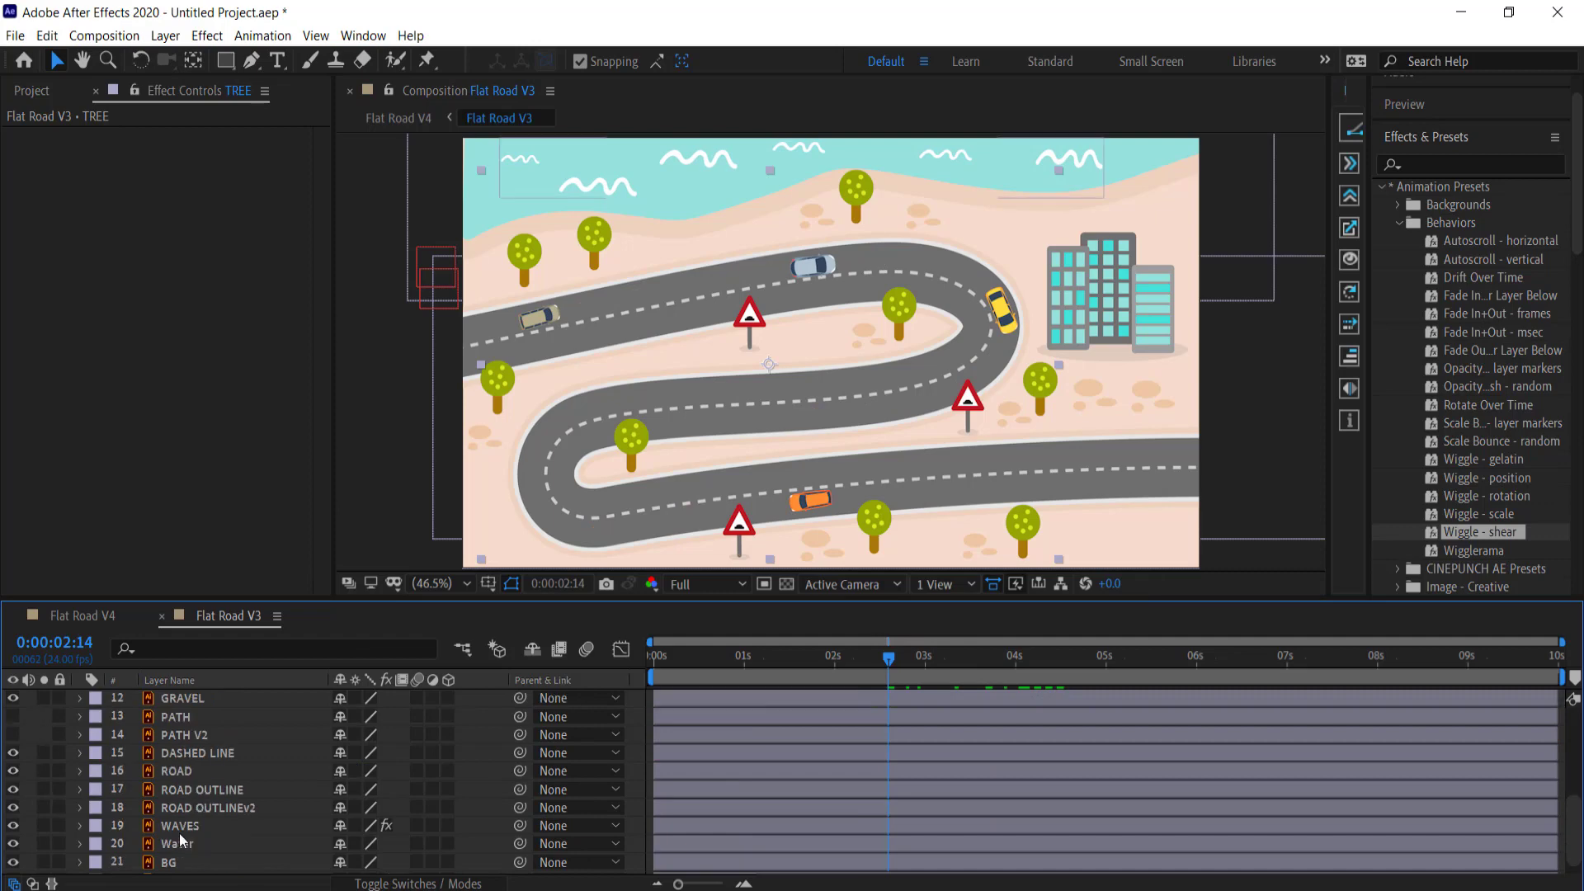
scroll(194, 751, up, 1)
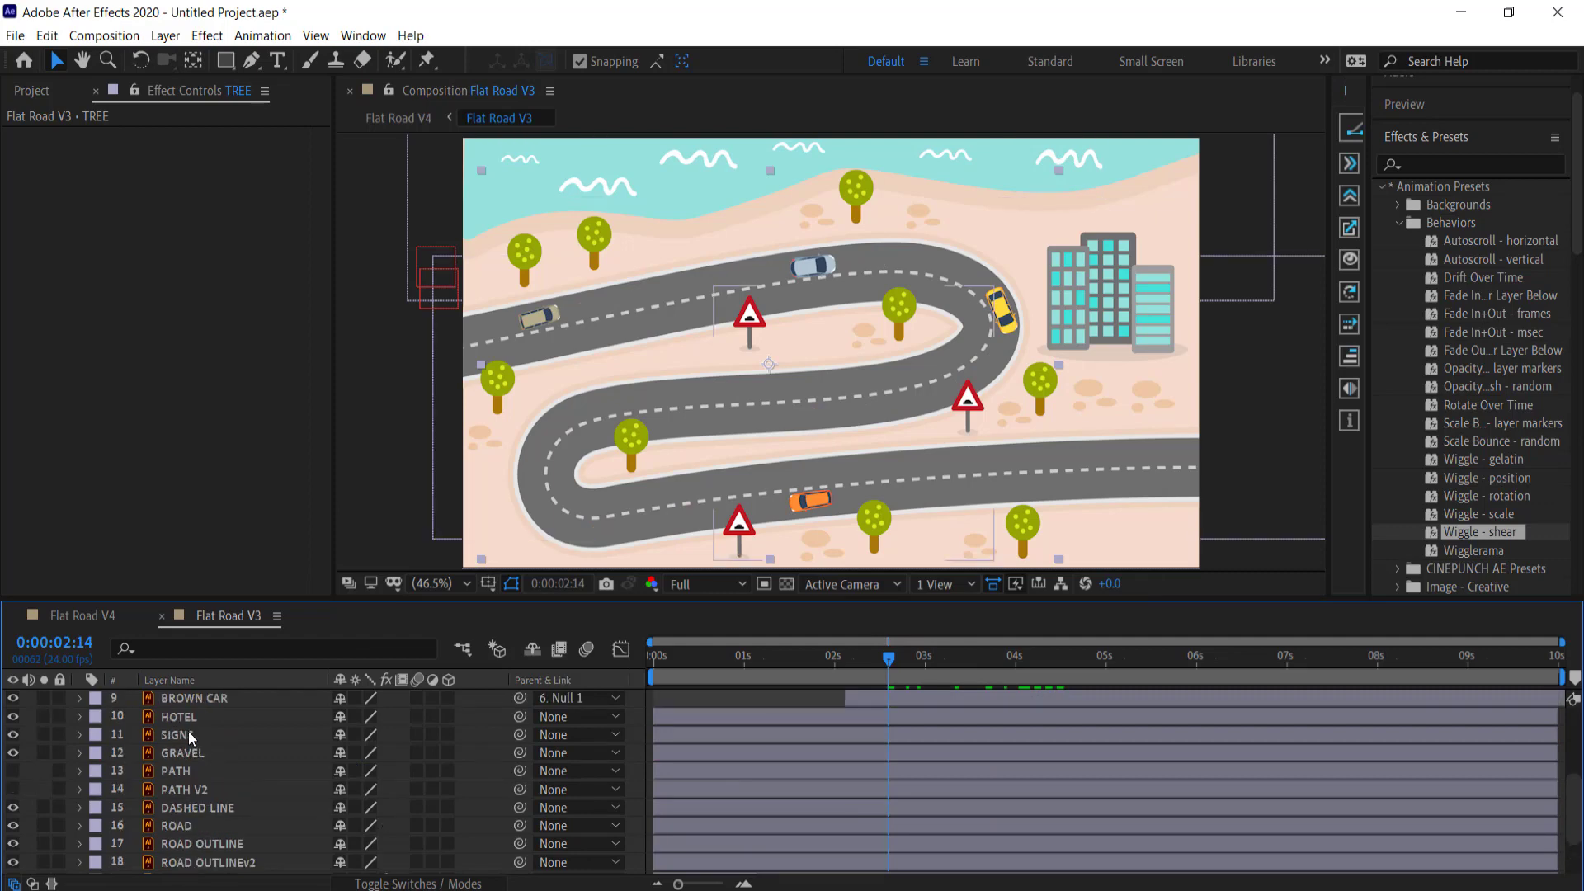
drag(188, 734, 188, 691)
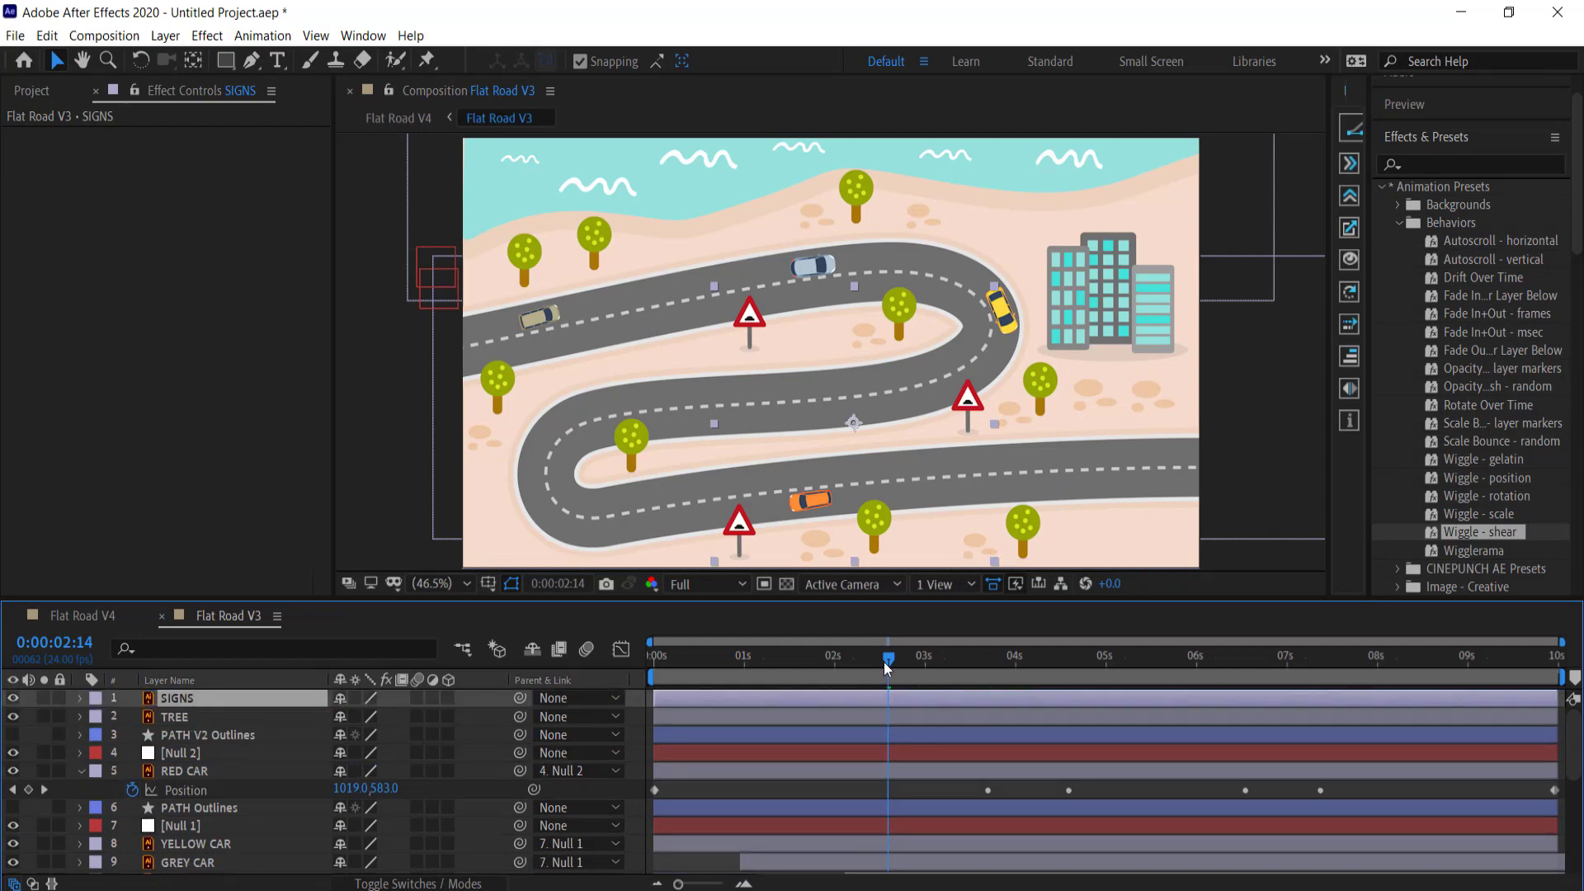
drag(884, 661, 1197, 693)
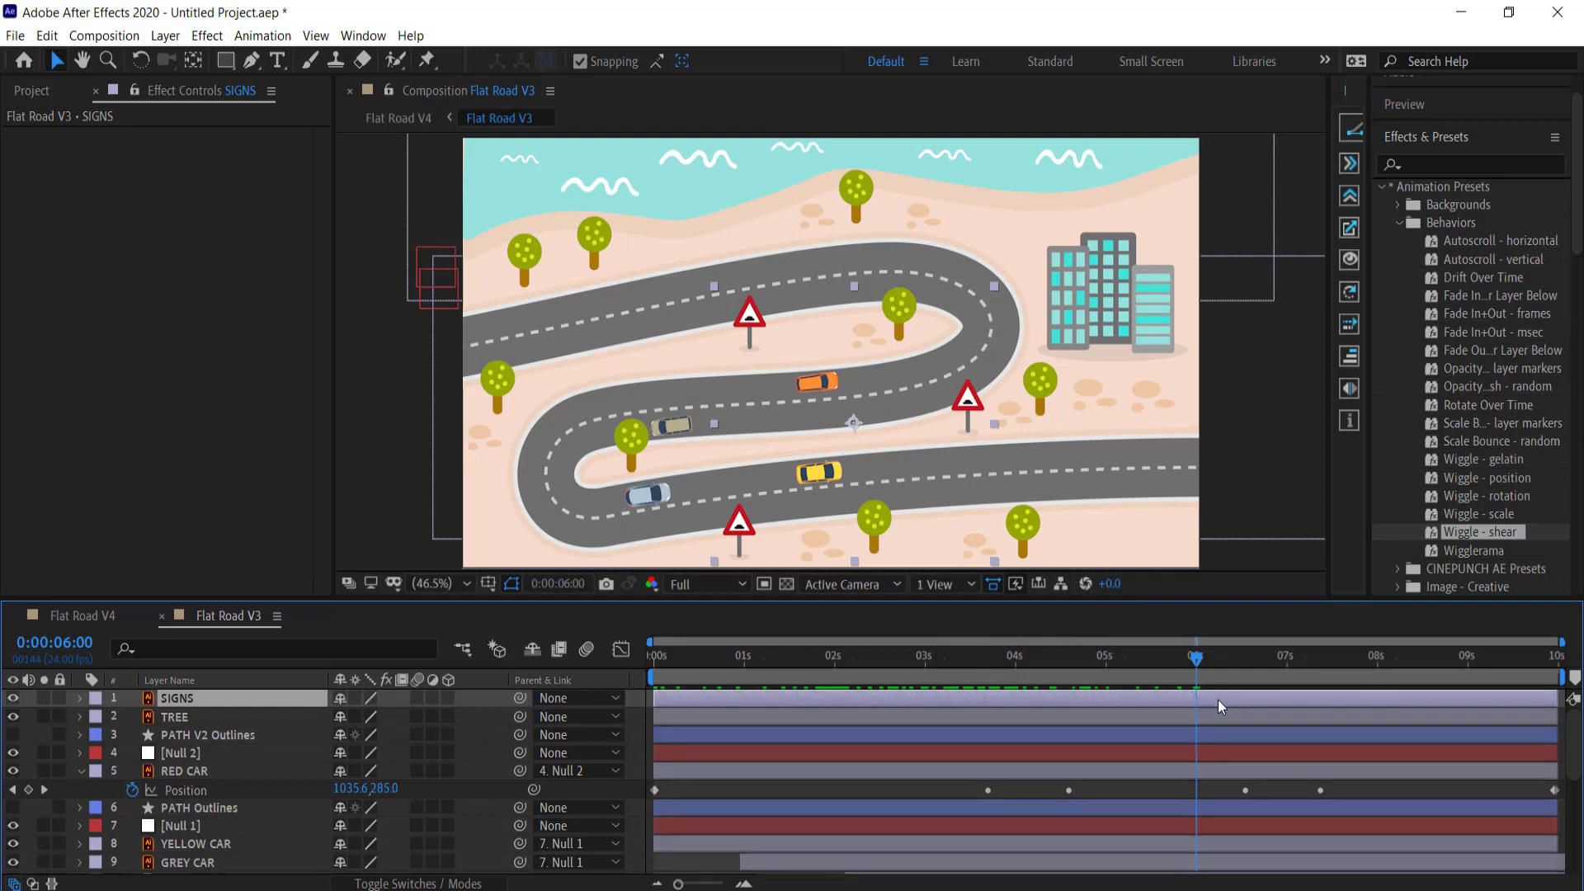